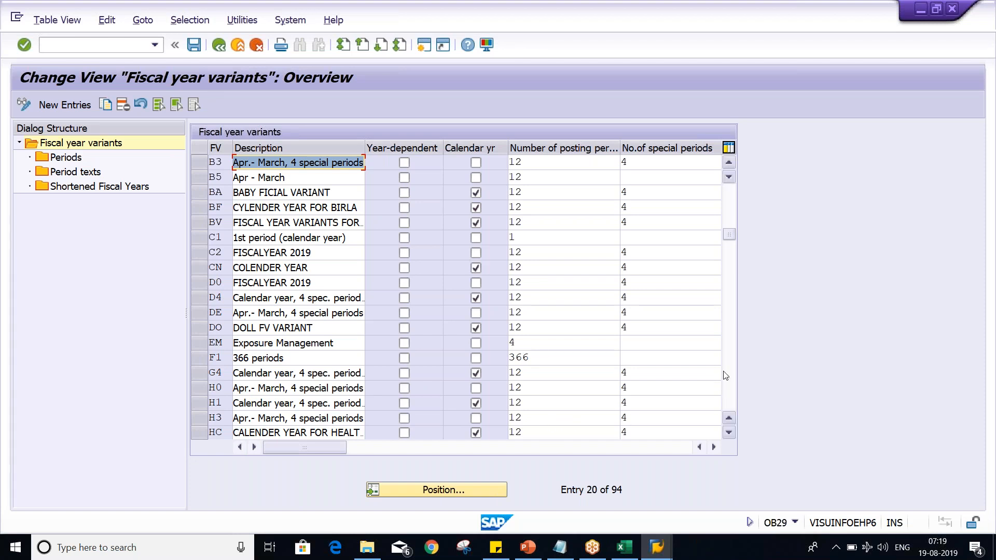
Step: Look through the fiscal year variants list down to its last entries
left_click(729, 388)
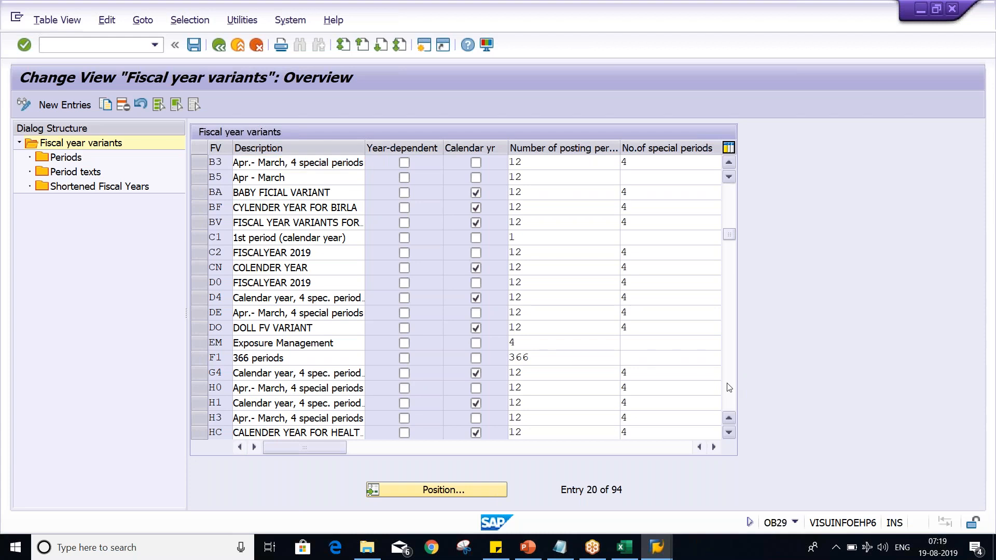
left_click(729, 387)
left_click(729, 388)
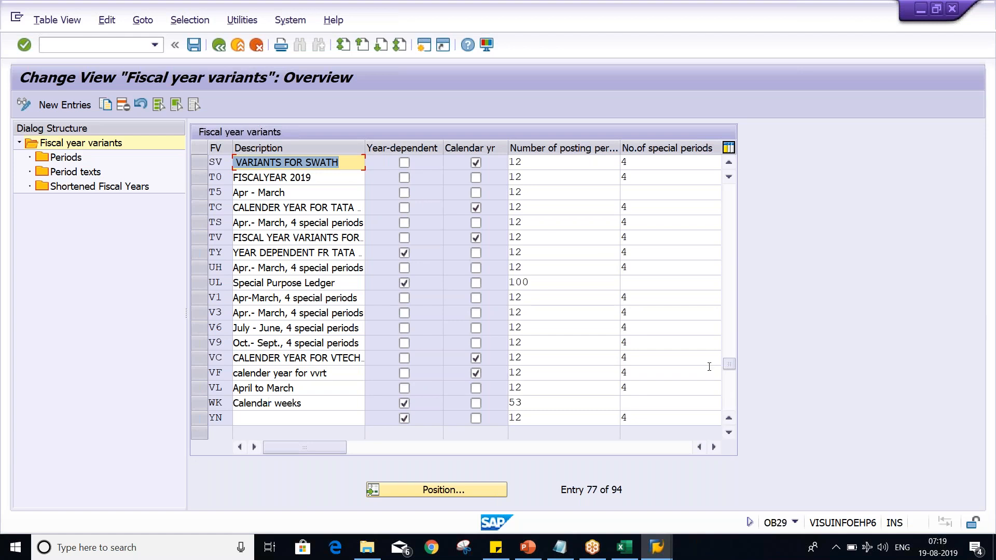
key("alt+Tab")
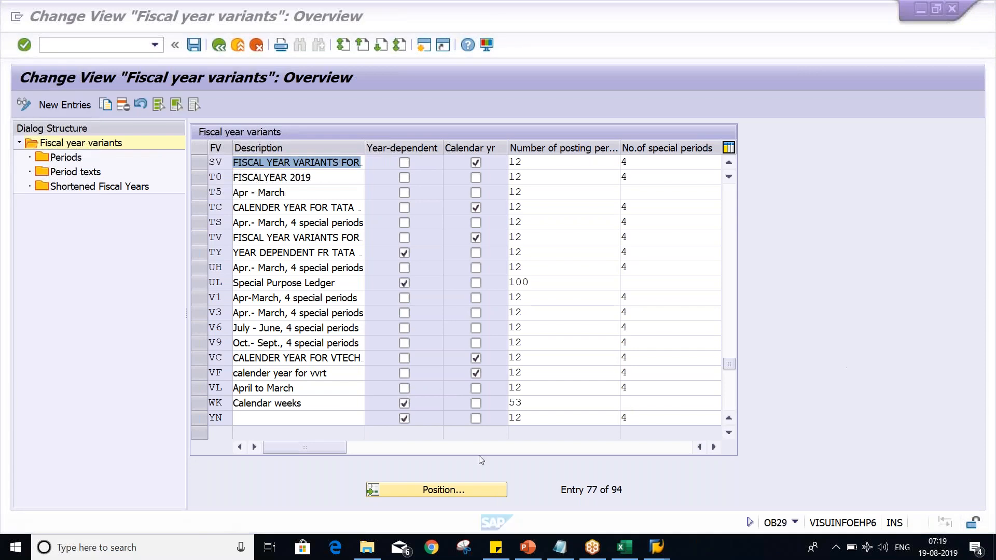
mouse_move(651, 549)
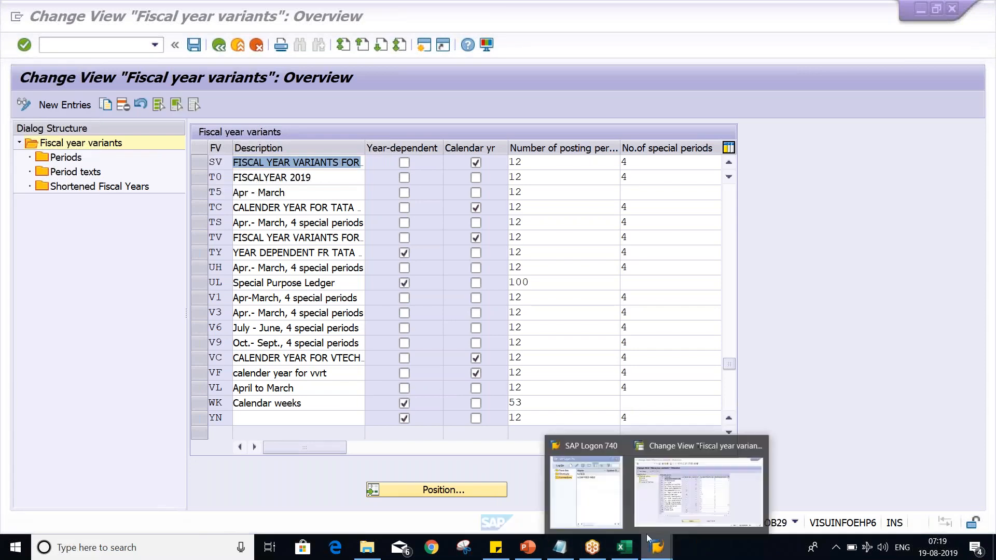
left_click(679, 500)
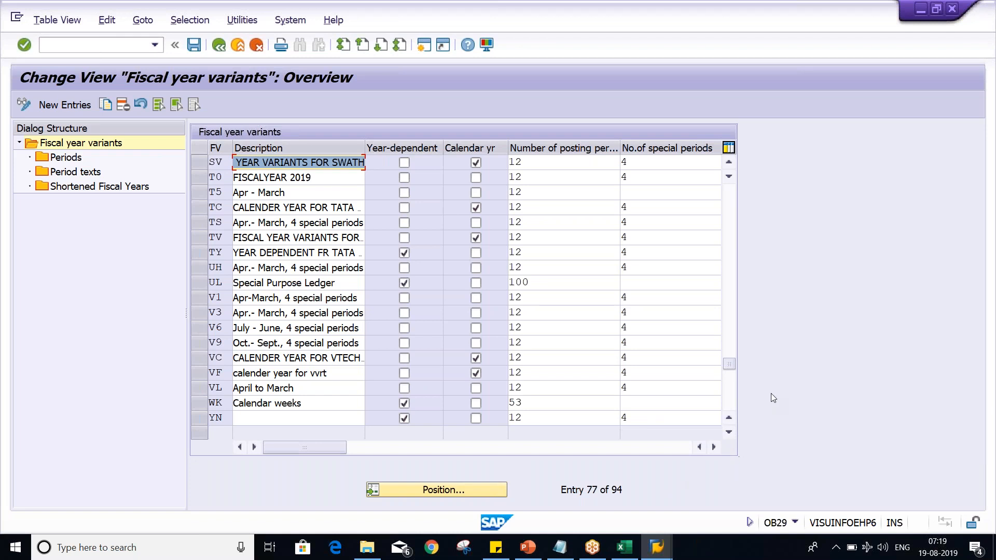
left_click(876, 343)
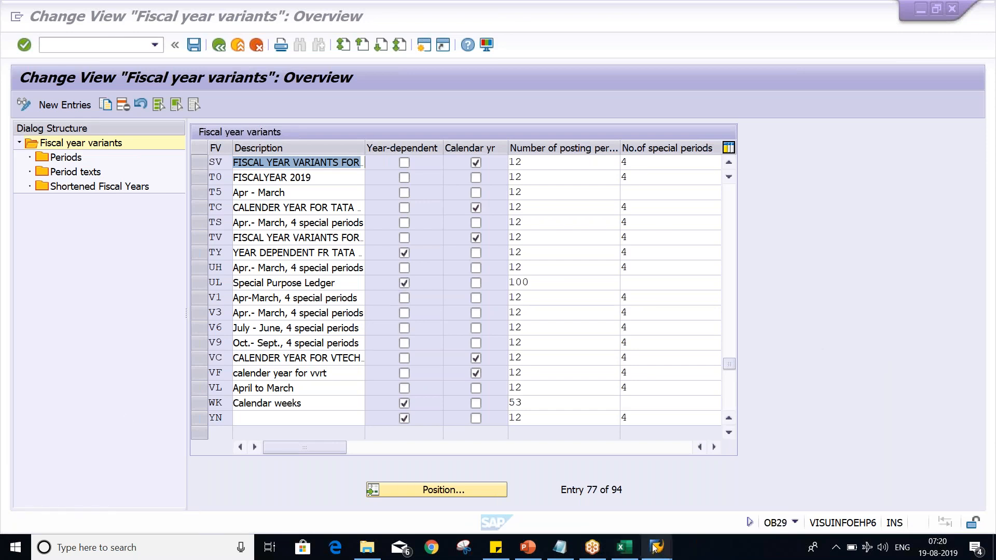
Step: Open a new session alongside the fiscal year variants view and start transaction OX02 in it
left_click(718, 494)
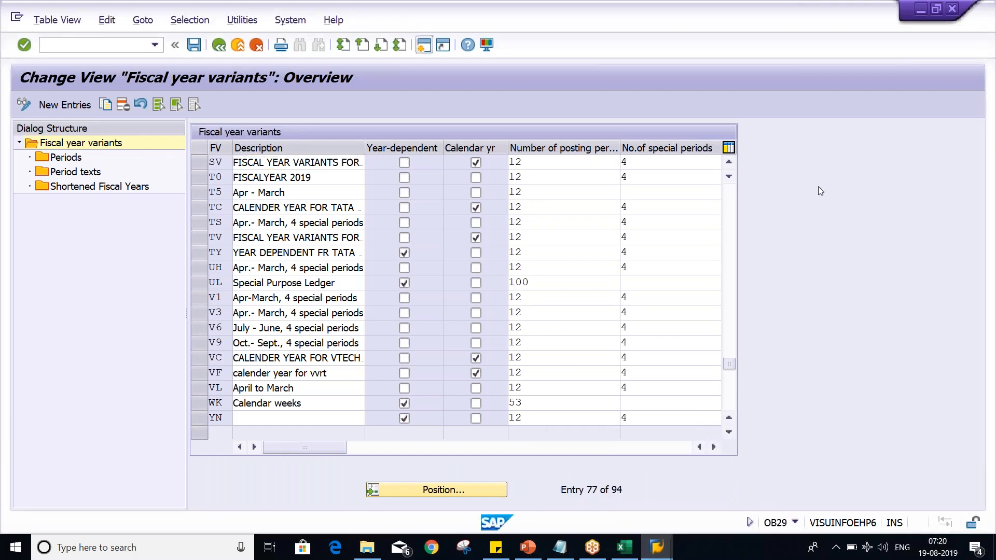
left_click(991, 234)
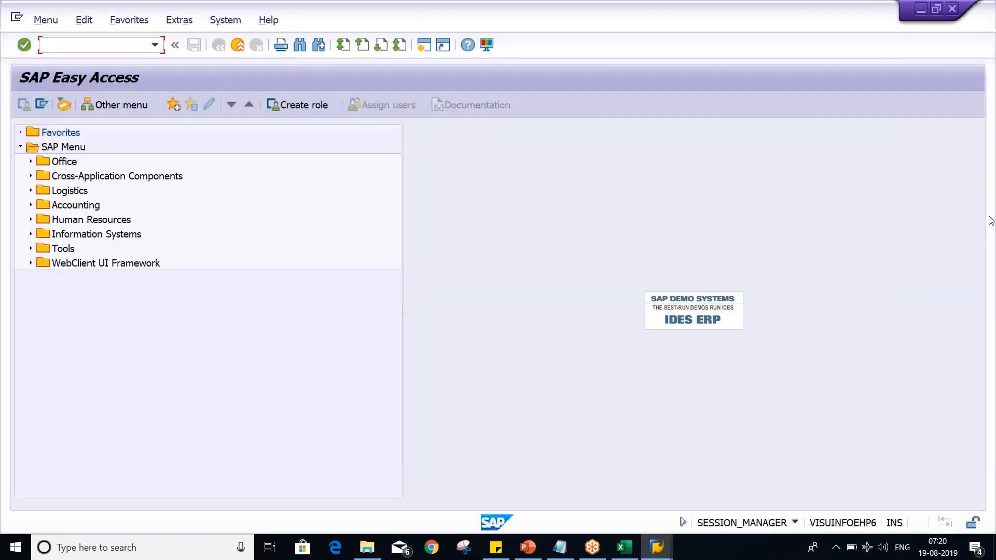
left_click(991, 222)
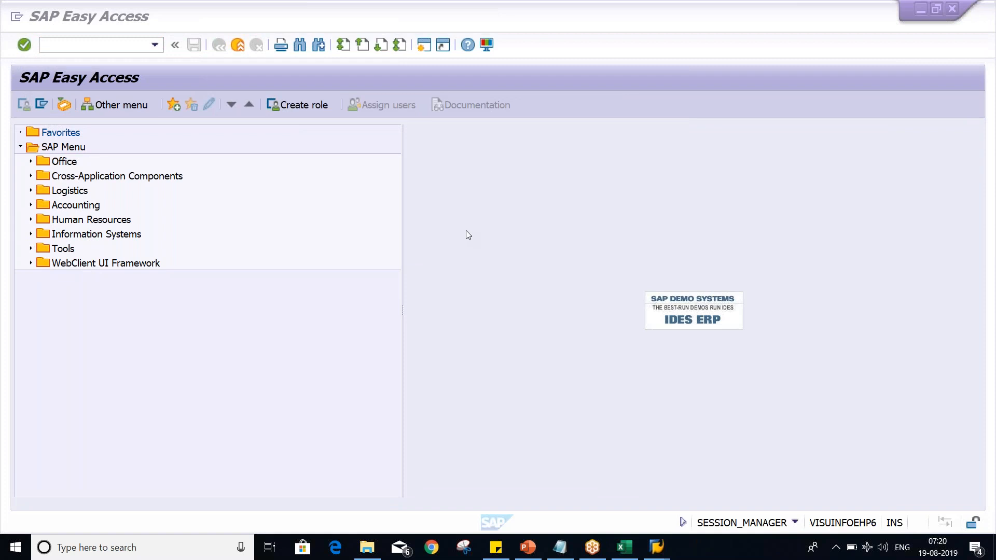
left_click(101, 45)
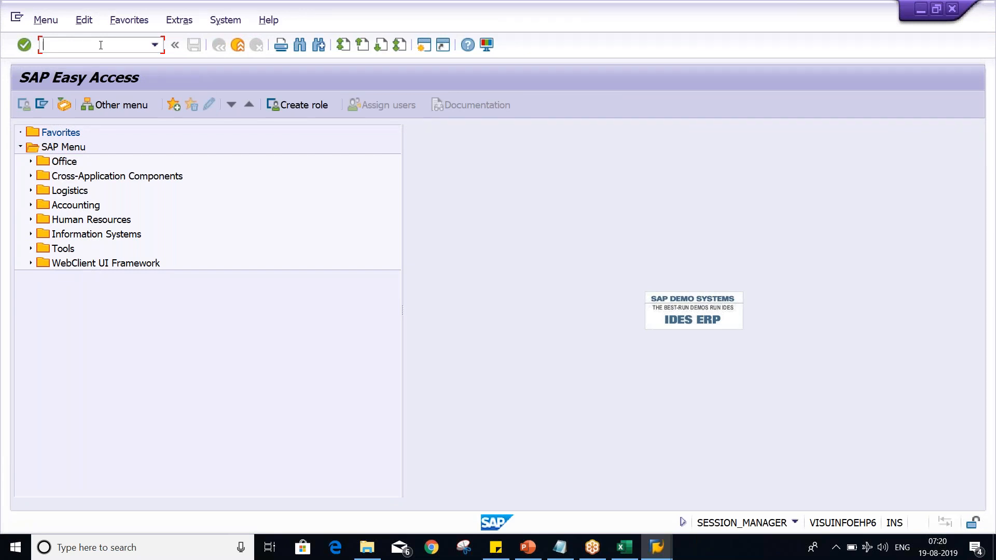
type("OX02")
key("Return")
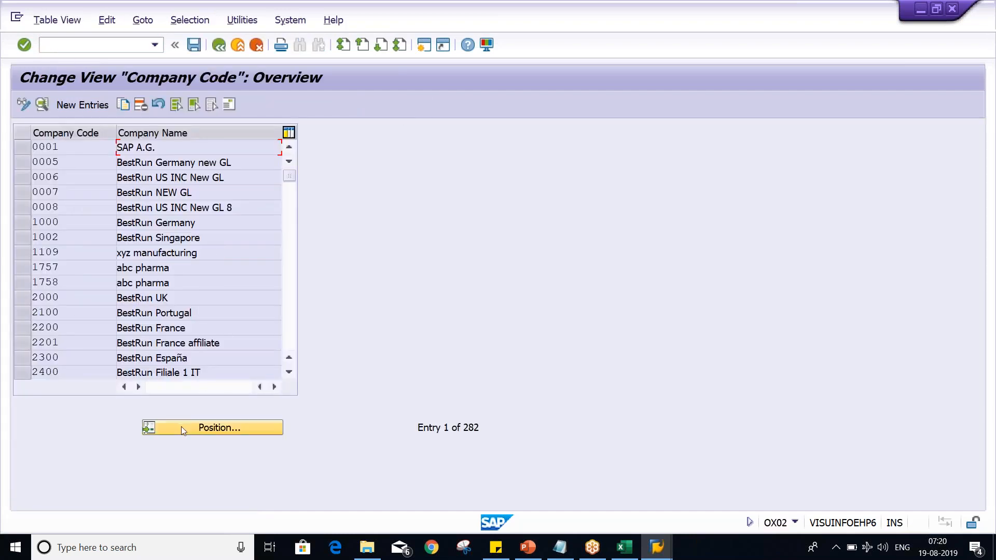
Step: Position the company code list at TM and select company code TM02
left_click(182, 426)
type("TM")
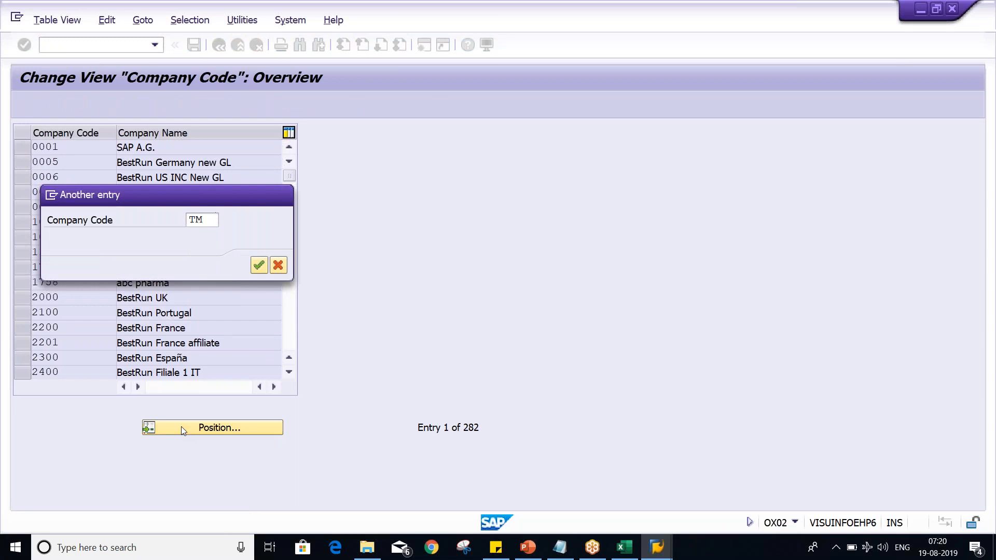
key("Return")
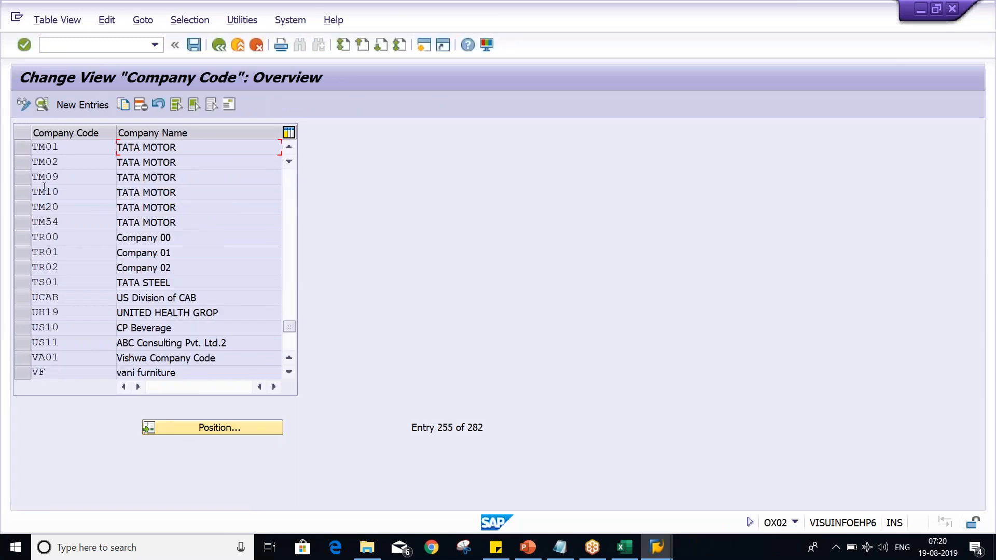
left_click(89, 180)
left_click(91, 194)
left_click(78, 164)
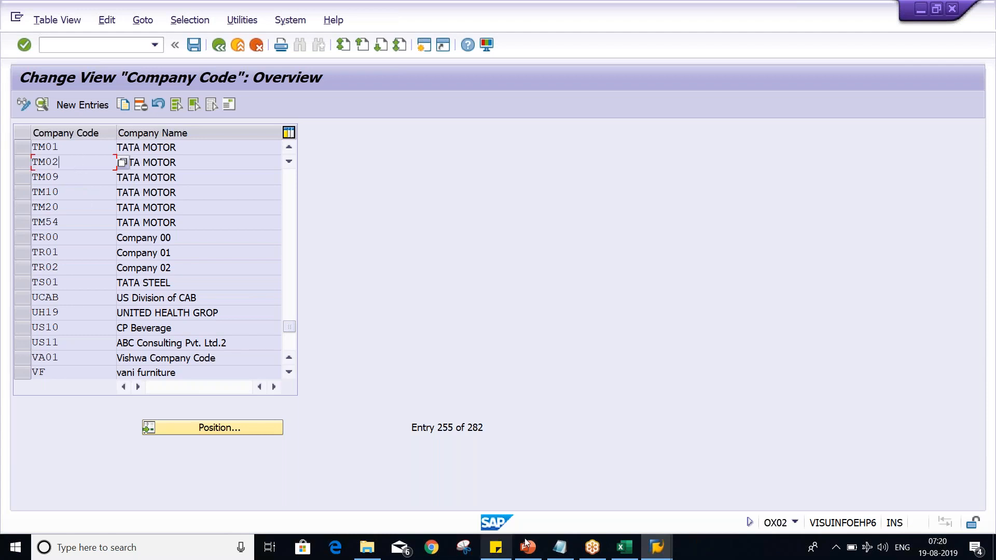
Step: Switch to Sticky Notes and replace the note's entire text with TM02
mouse_move(495, 545)
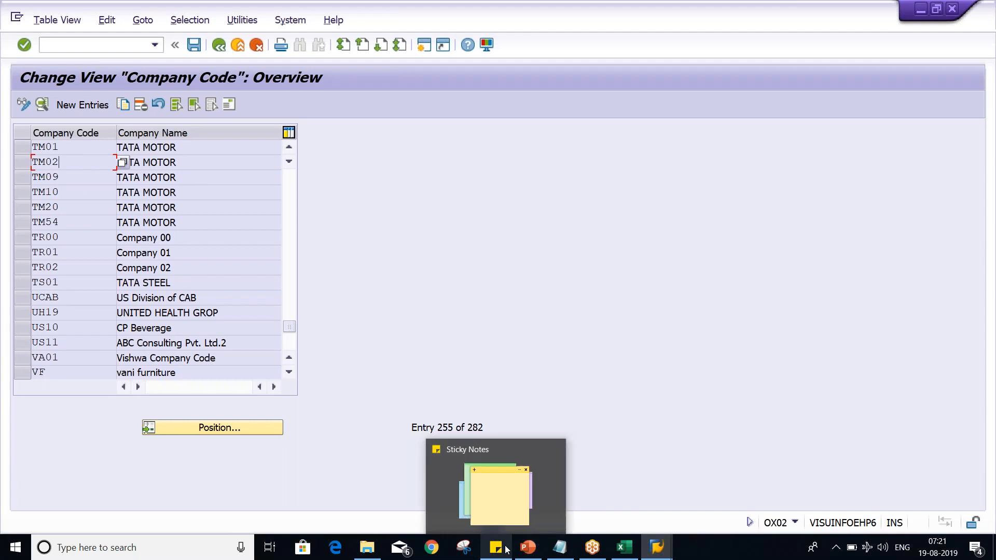
left_click(505, 512)
left_click_drag(674, 173, 585, 82)
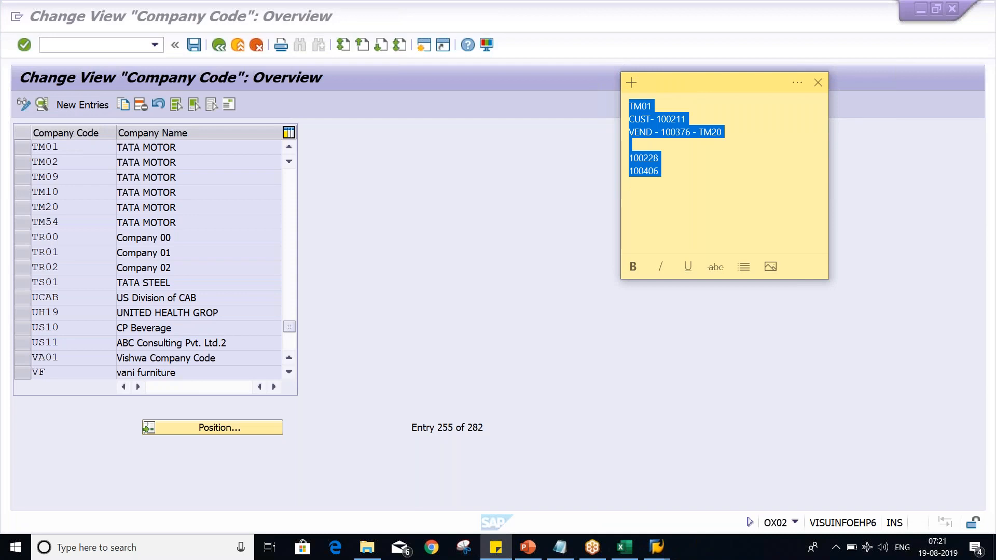
type("TM02")
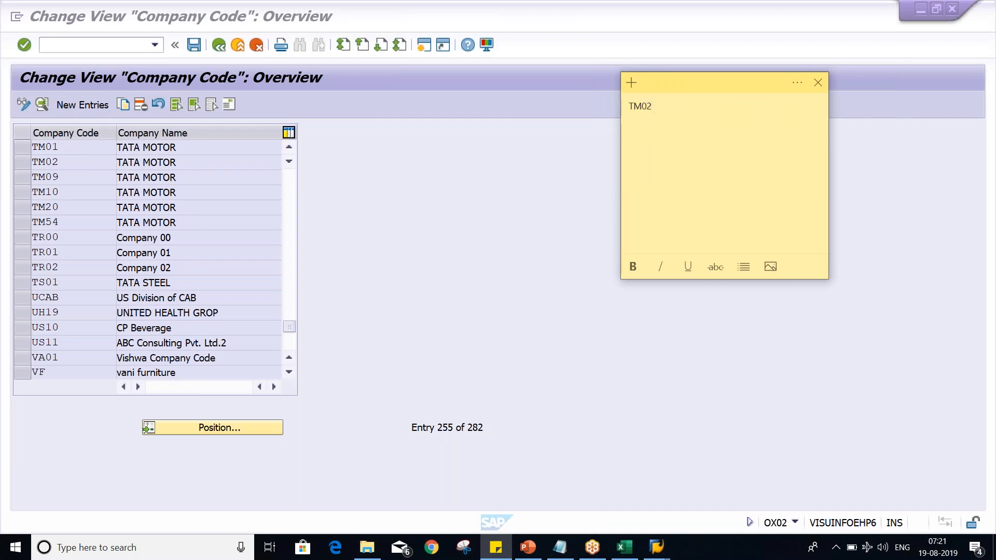
left_click(388, 280)
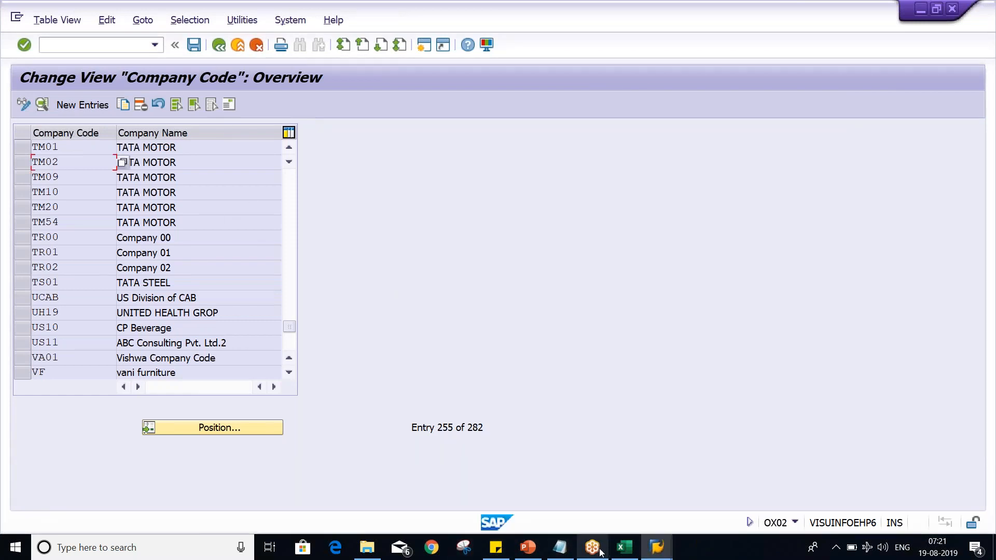
Step: Return to the SAP fiscal year variants session and add a new entry T2 with the description APRIL TO MARCH_TM
mouse_move(656, 548)
left_click(626, 505)
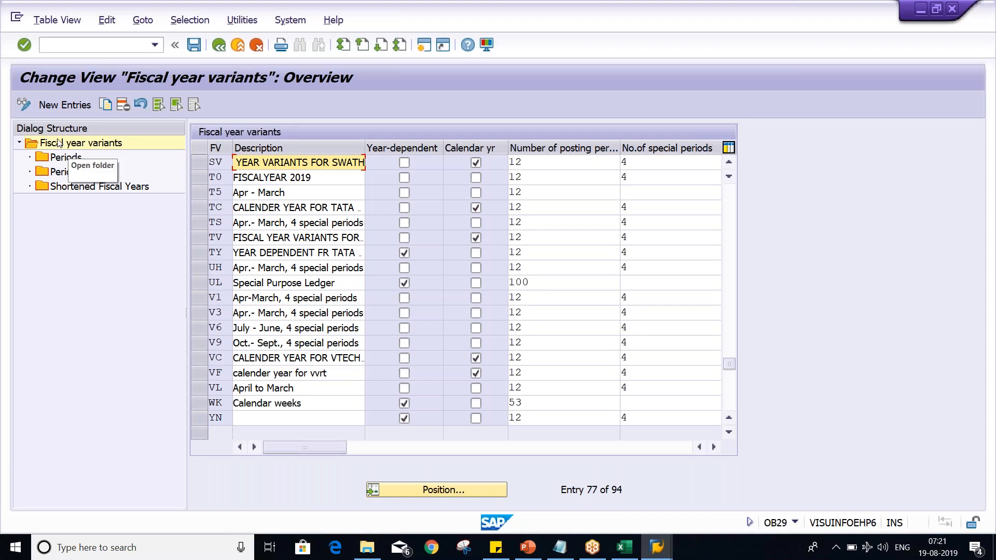
left_click(62, 105)
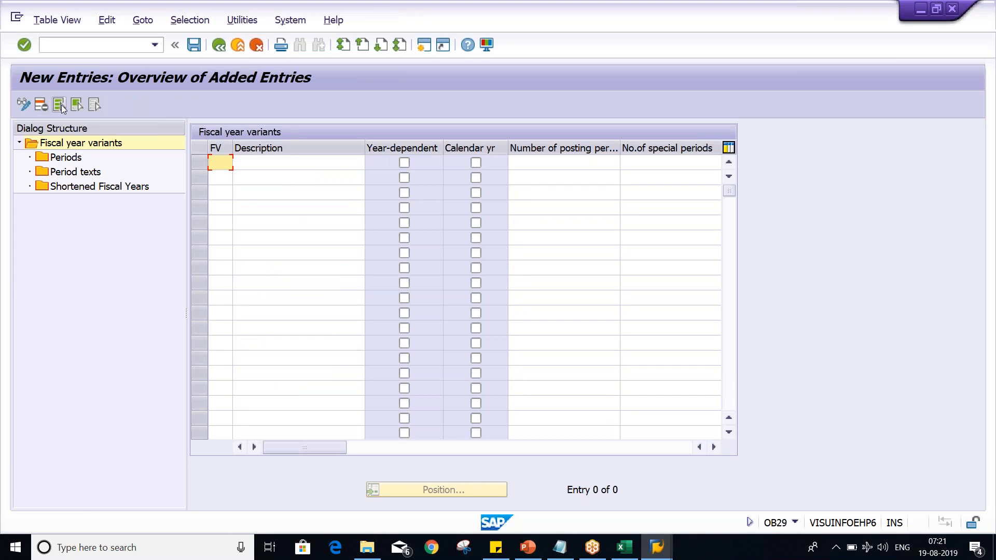
type("T2")
key("Tab")
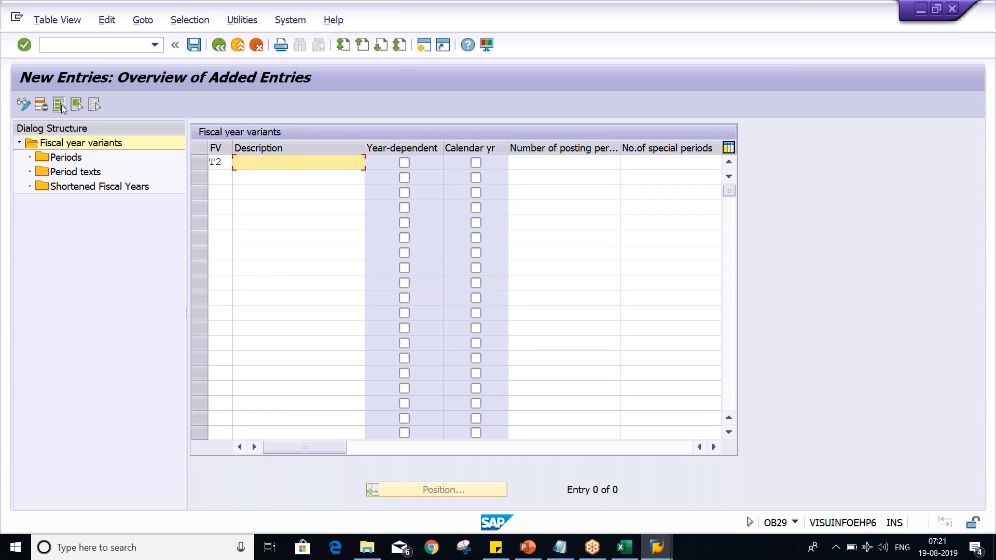
key("BackSpace")
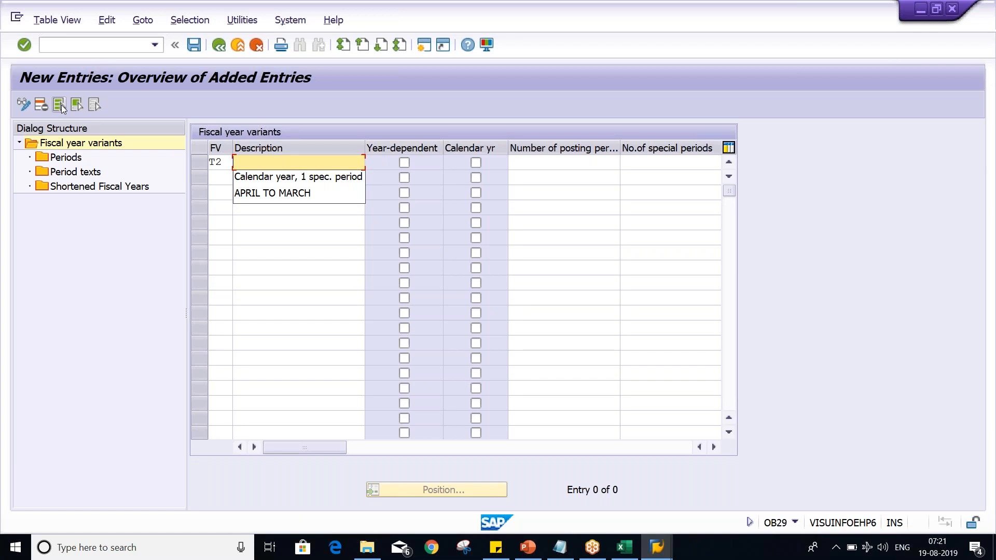
left_click(287, 195)
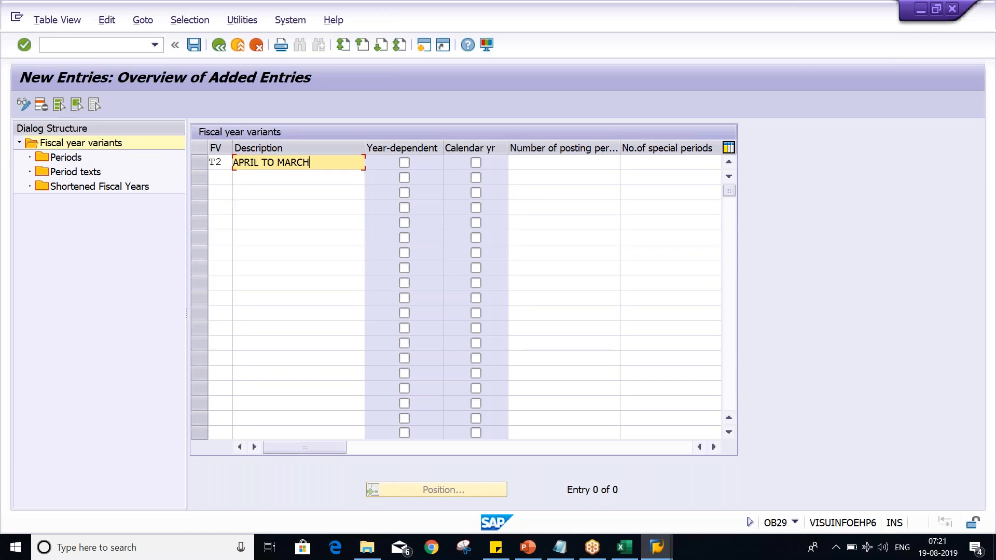
type("_TM")
left_click(577, 165)
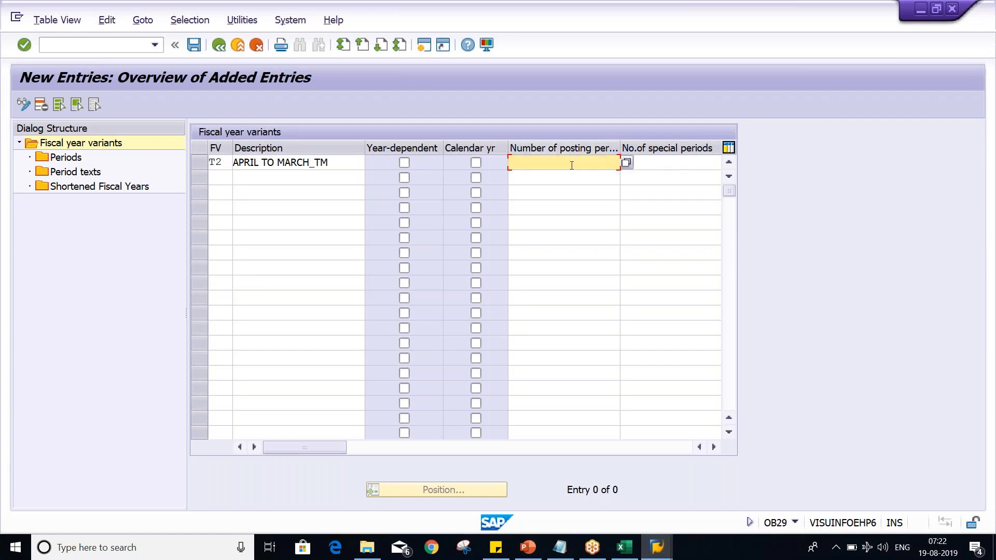
Step: Switch to the Class workbook in Excel and enter JAN, DEC. and 12 in cells I4 to K4 of Sheet3
left_click(627, 549)
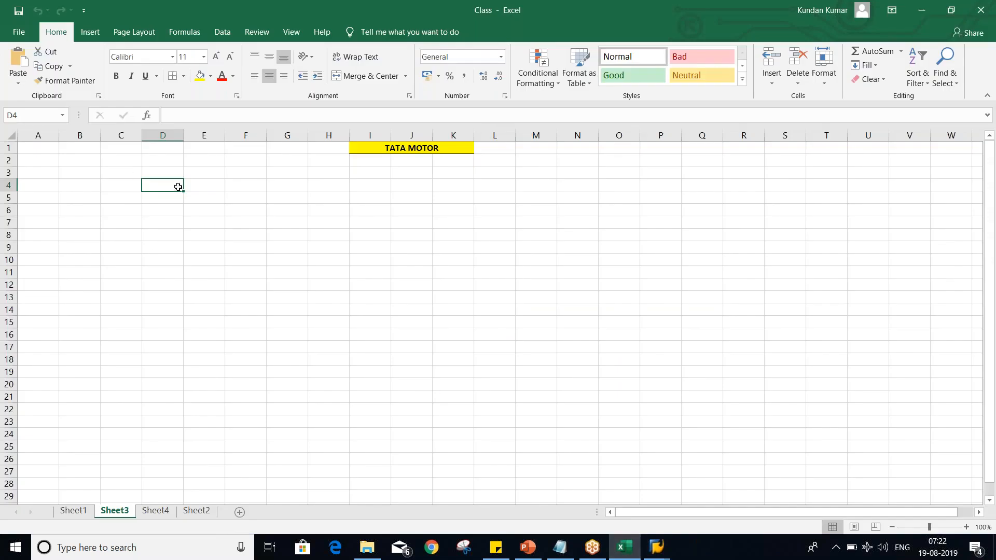
left_click(368, 186)
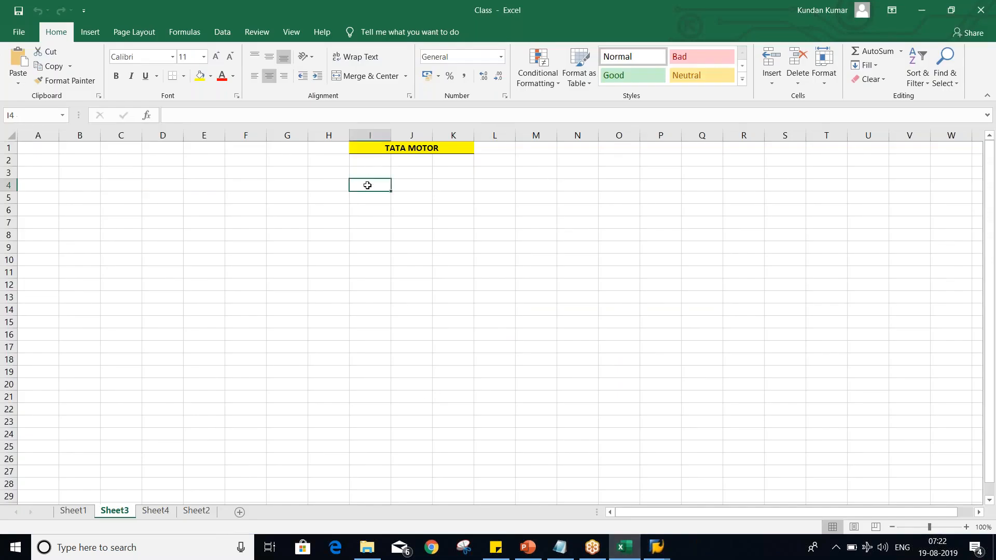
type("JAN")
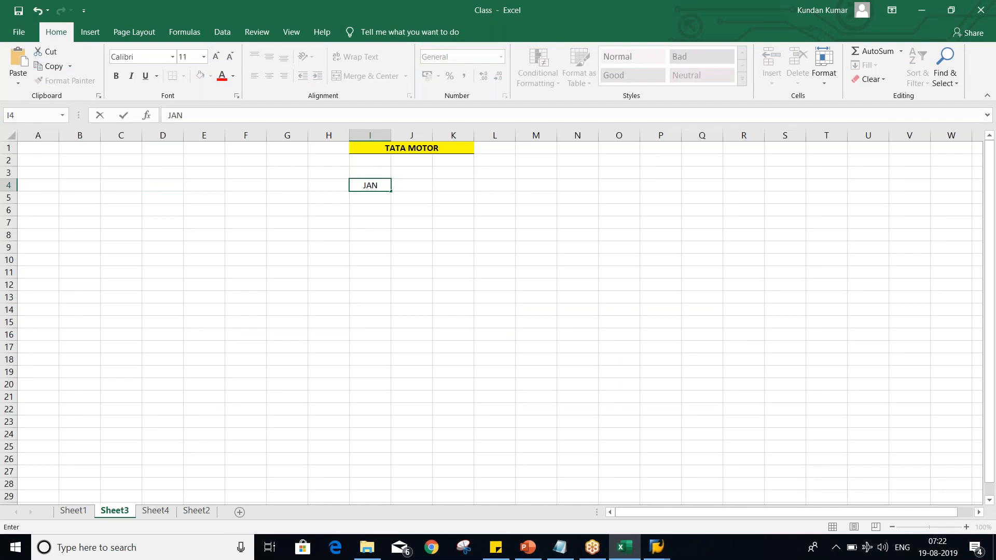
key("Tab")
type("DEC")
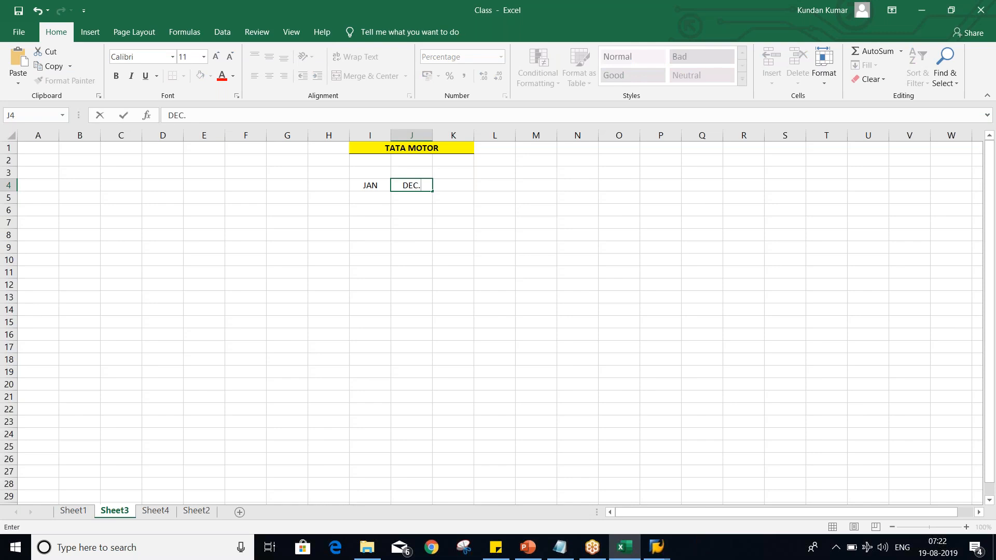
key("Tab")
type("12")
key("Return")
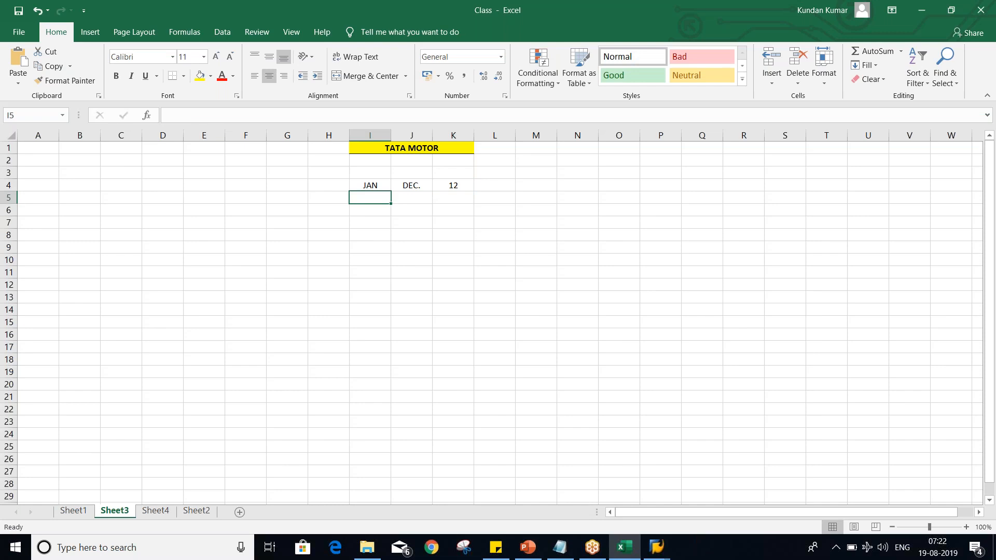
Step: Enter APRL, MAR. and 12 in cells I5 to K5
type("AP")
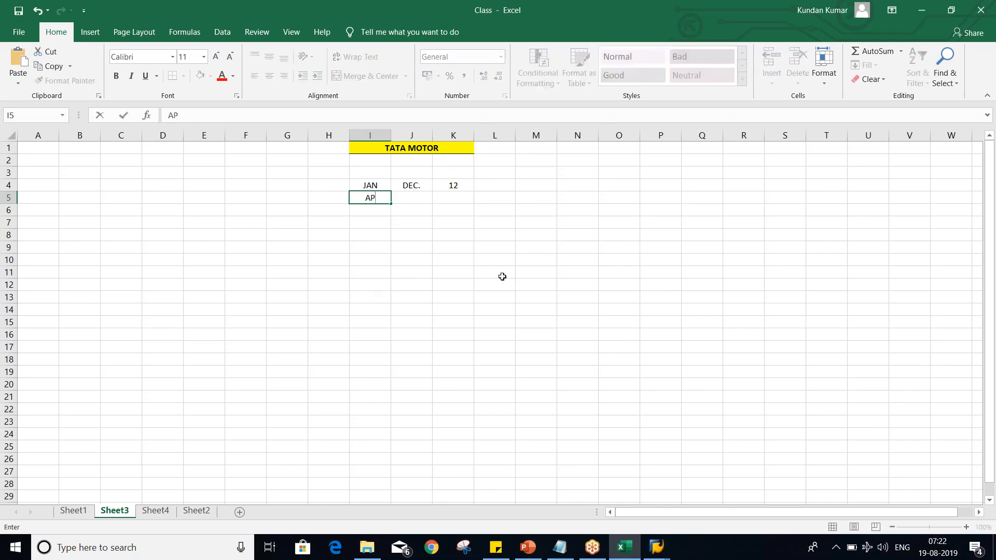
type("RL")
key("Tab")
type("MAR")
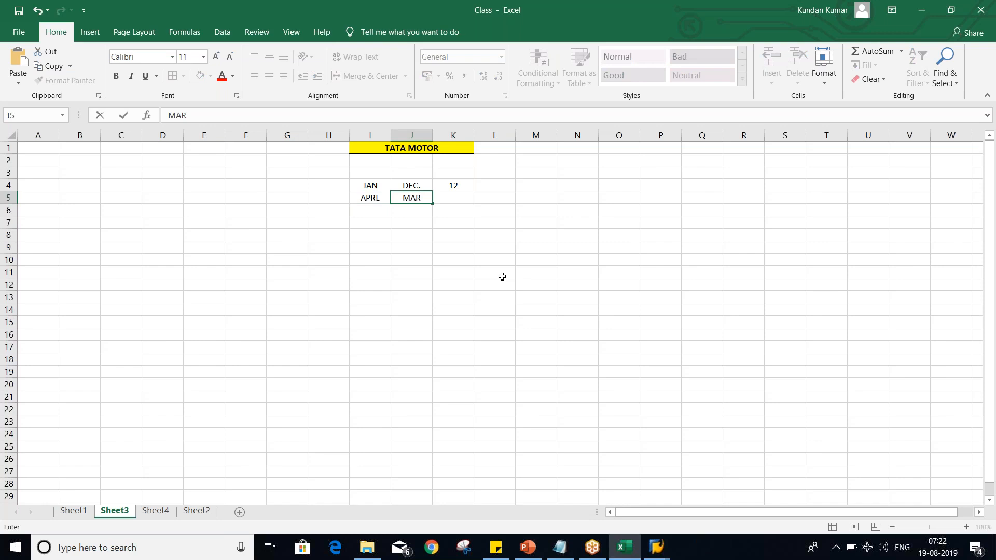
type(".")
left_click(455, 196)
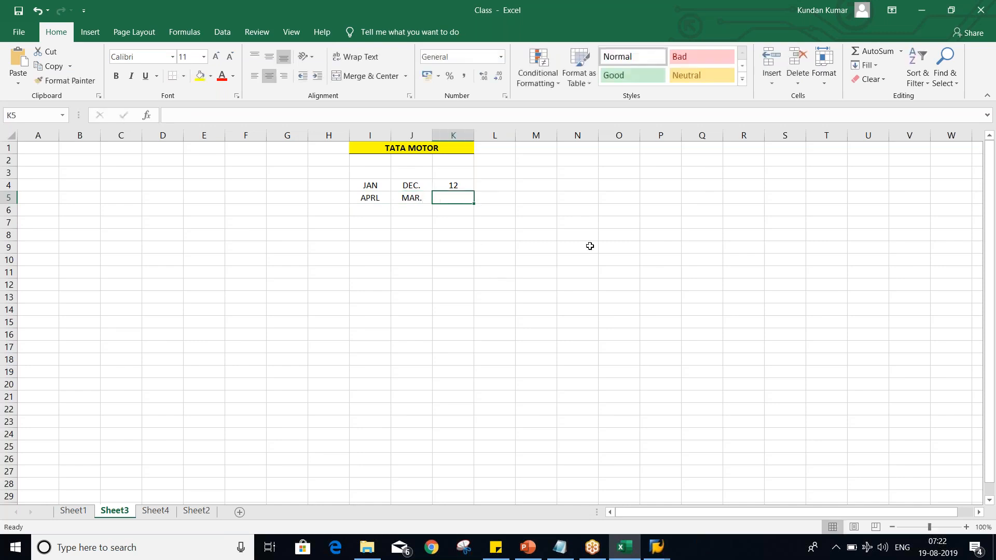
type("12")
key("Return")
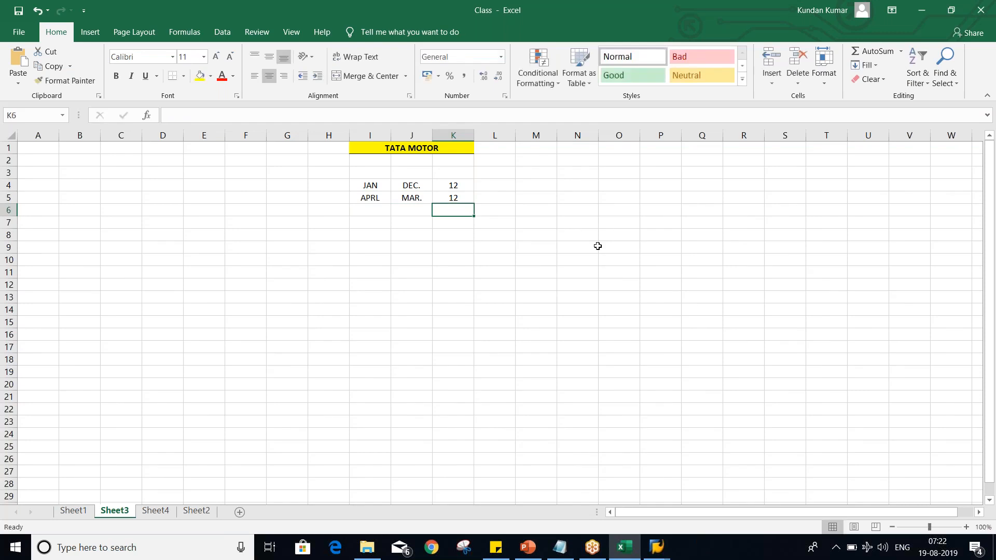
Step: Enter JUL., JUNE and 12 in cells I6 to K6 of Sheet3
left_click(386, 207)
type("JUL.")
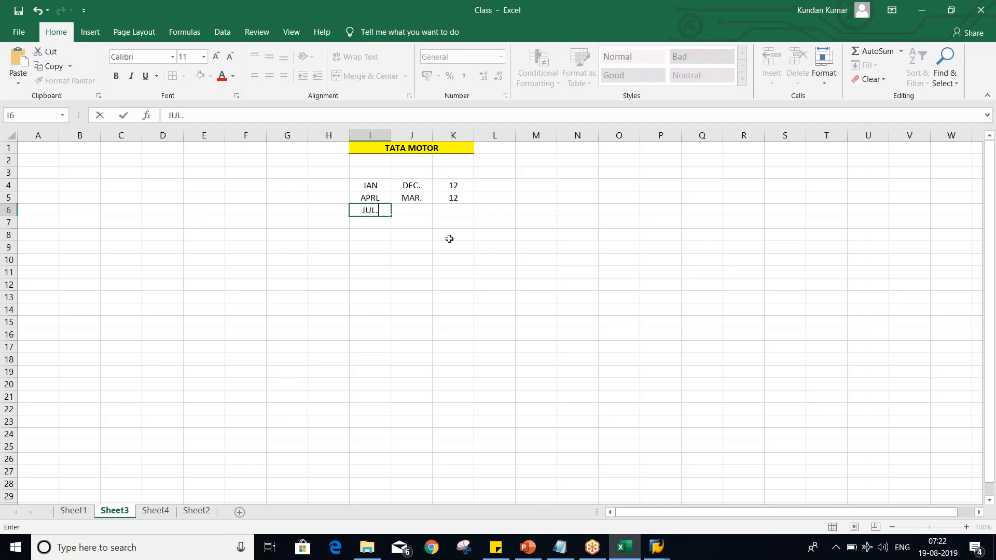
key("Tab")
type("JUNE")
key("Tab")
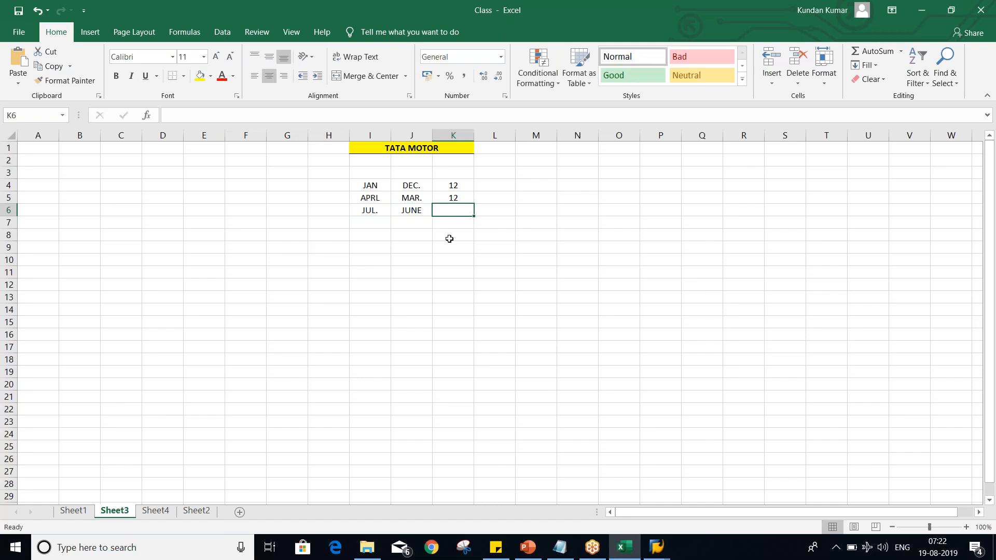
type("12")
key("Return")
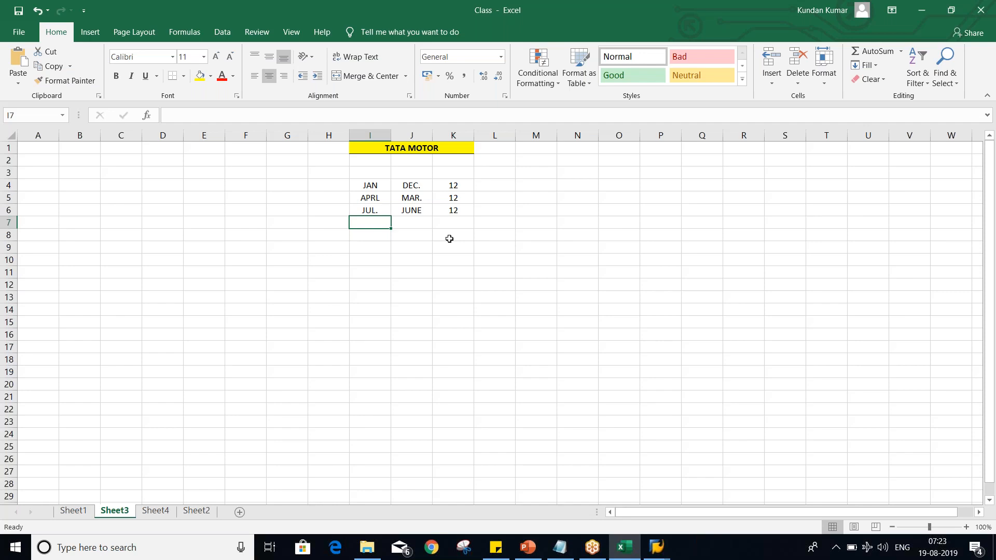
Step: Return to the SAP new entries session and give variant T2 12 posting periods and 4 special periods
key("alt+Tab")
type("12")
key("Tab")
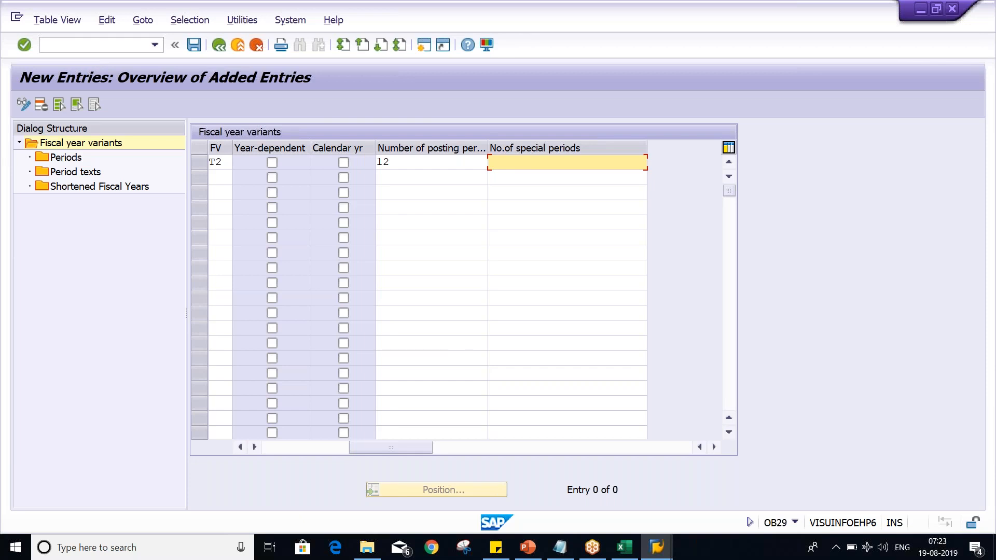
type("4")
key("shift+Tab")
key("shift+Tab")
key("shift+Tab")
key("shift+Tab")
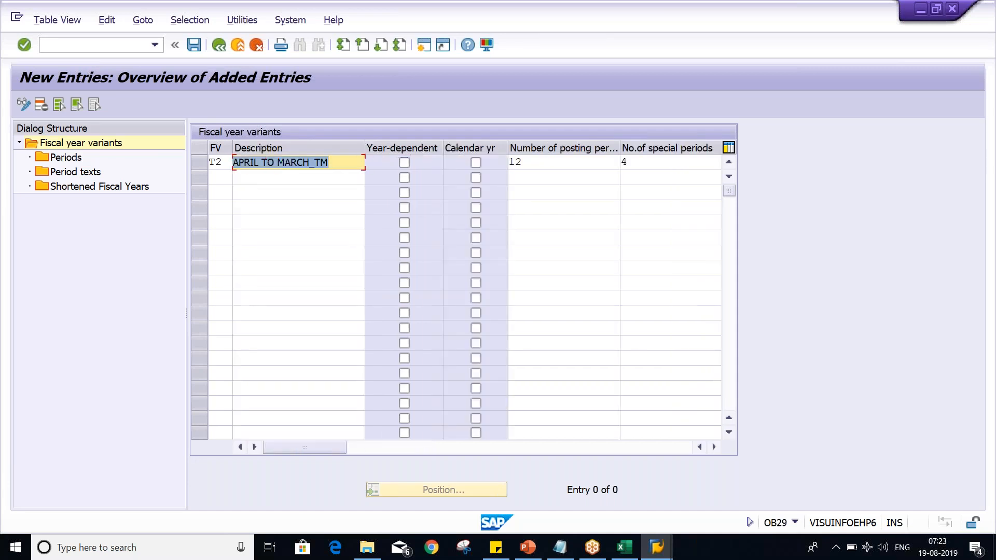
key("shift+Tab")
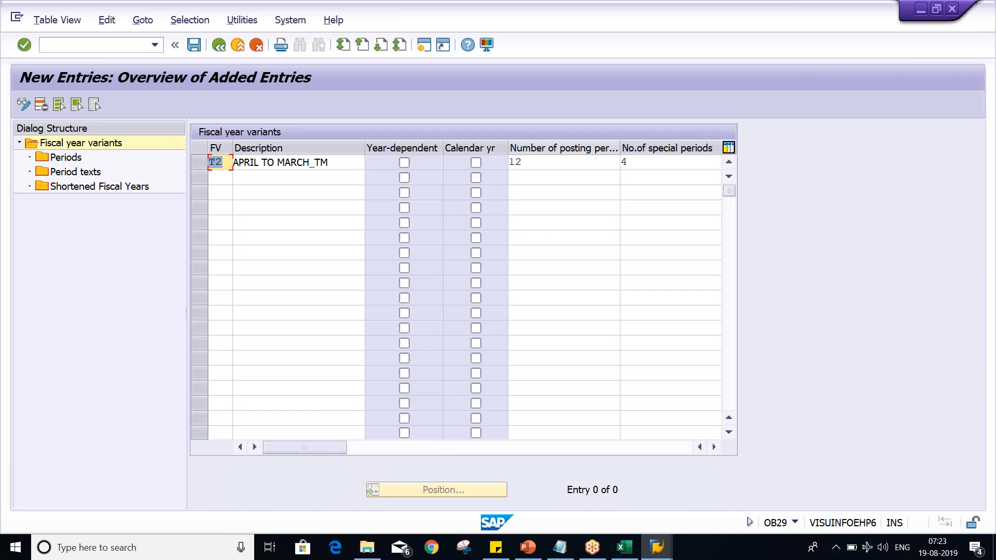
key("Tab")
key("Tab")
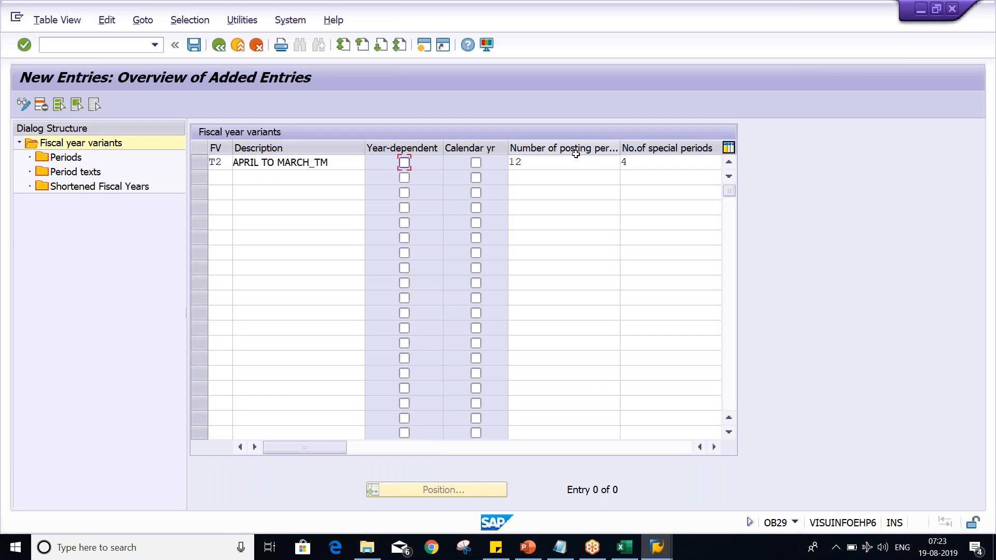
Step: Re-enter 4 as variant T2's number of special periods and confirm the entry
left_click(570, 164)
left_click(652, 165)
type("4")
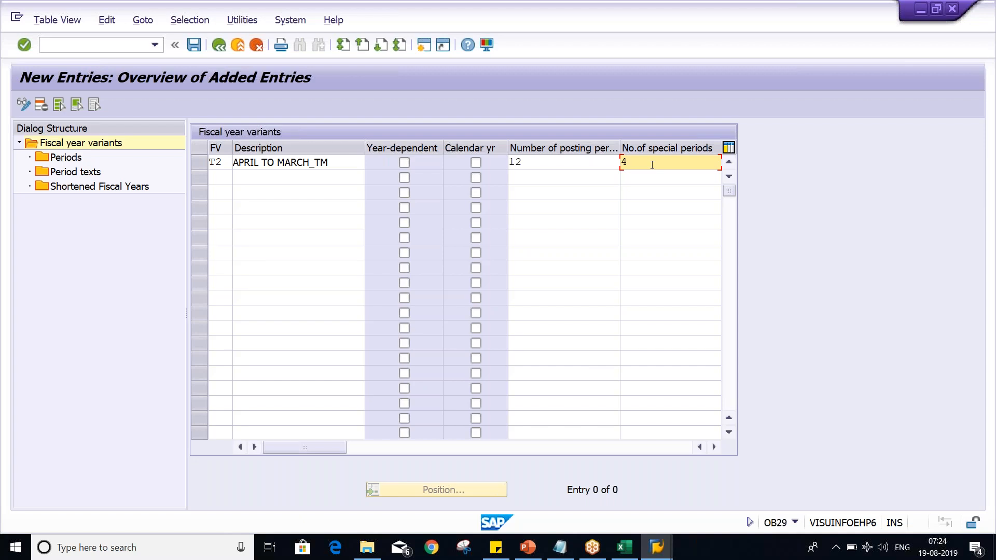
left_click(560, 163)
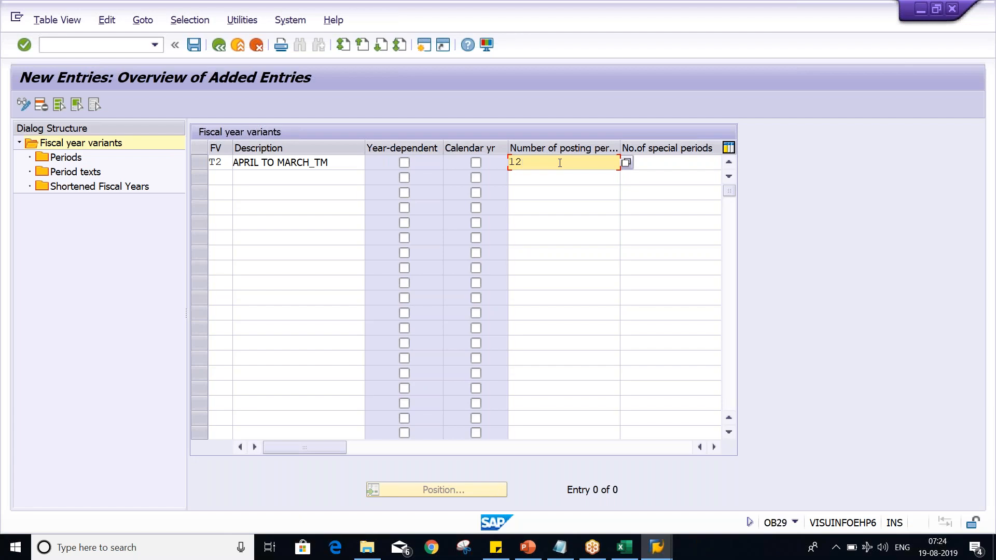
left_click(685, 164)
type("4")
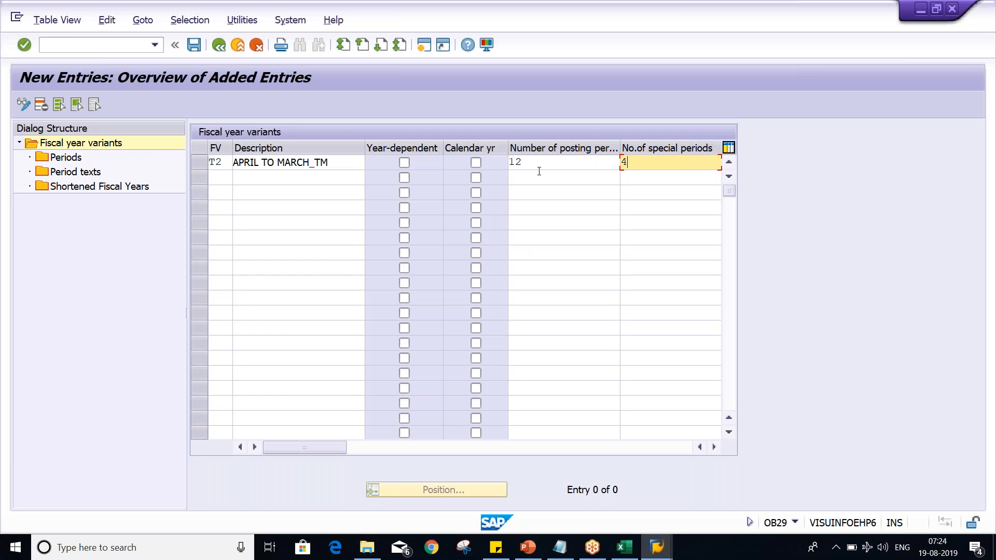
key("Return")
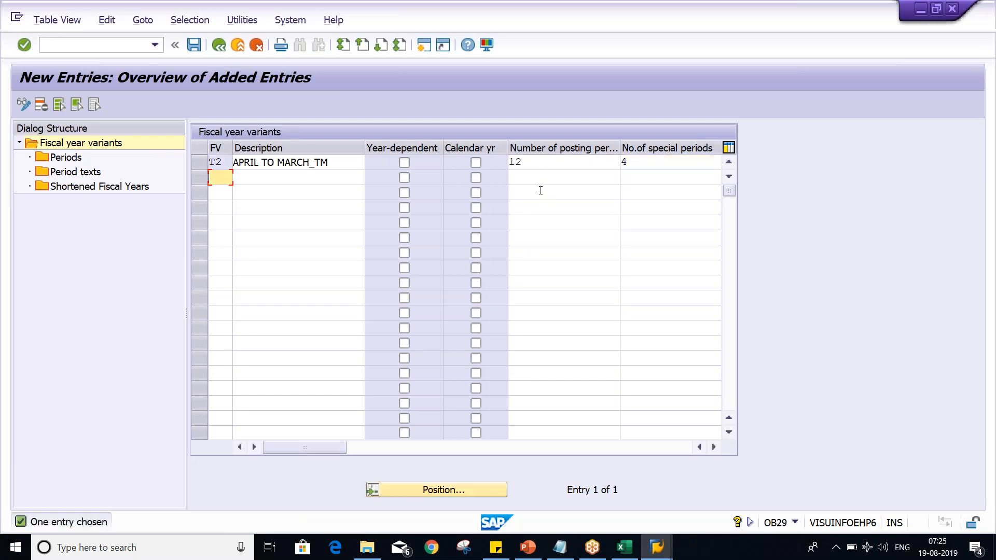
Step: Switch to the Class workbook in Excel and enter JAN, FEB and MAR in cells C2 to C4 of Sheet3
left_click(552, 164)
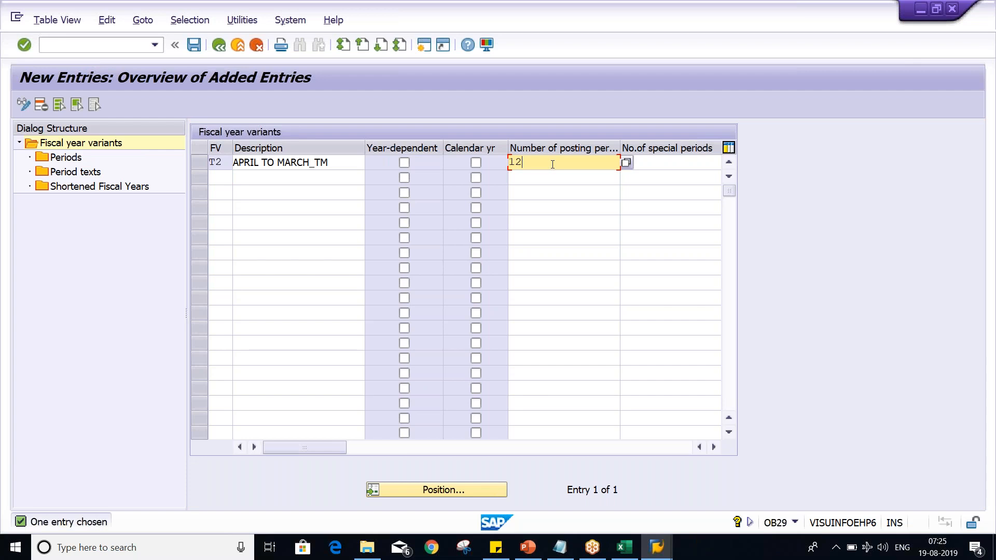
key("alt+Tab")
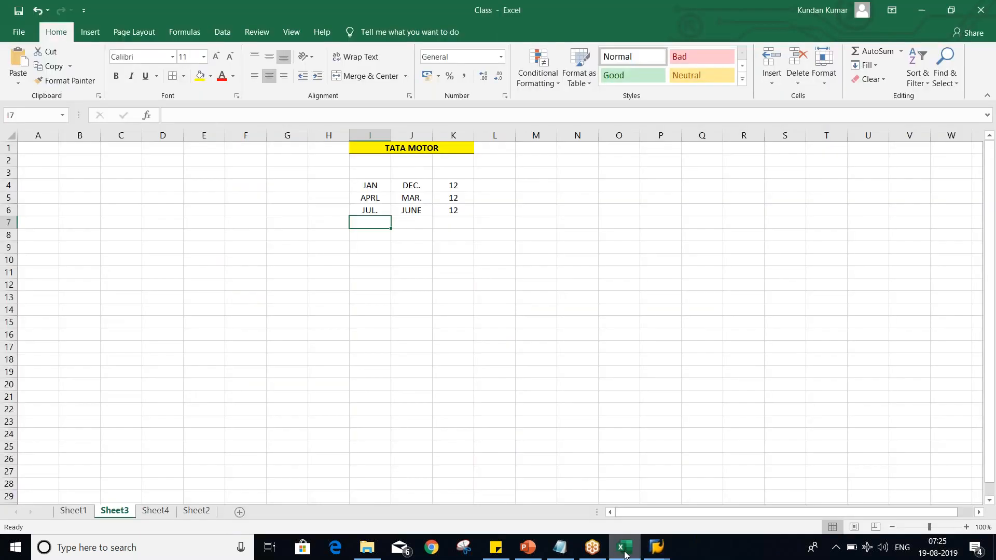
left_click(444, 333)
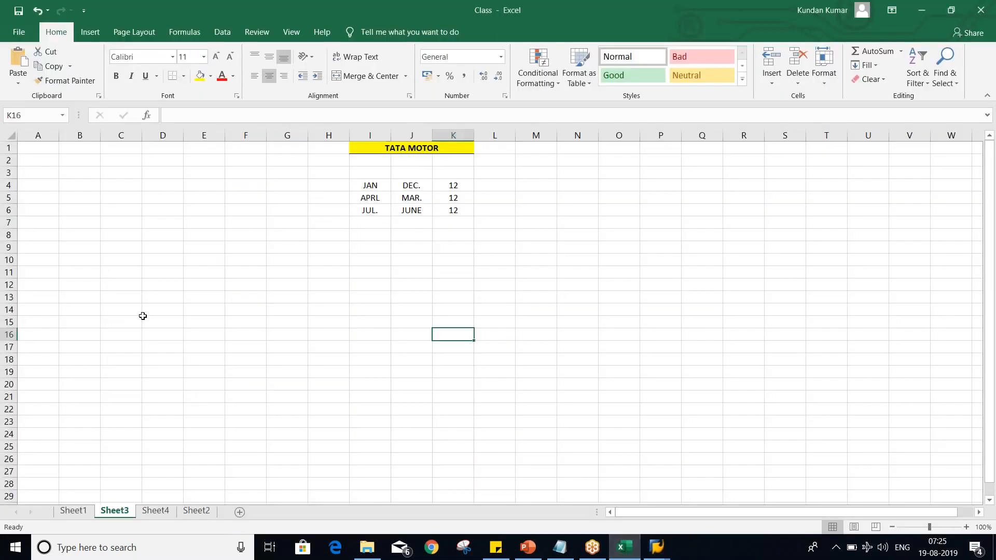
left_click(114, 163)
type("JAN")
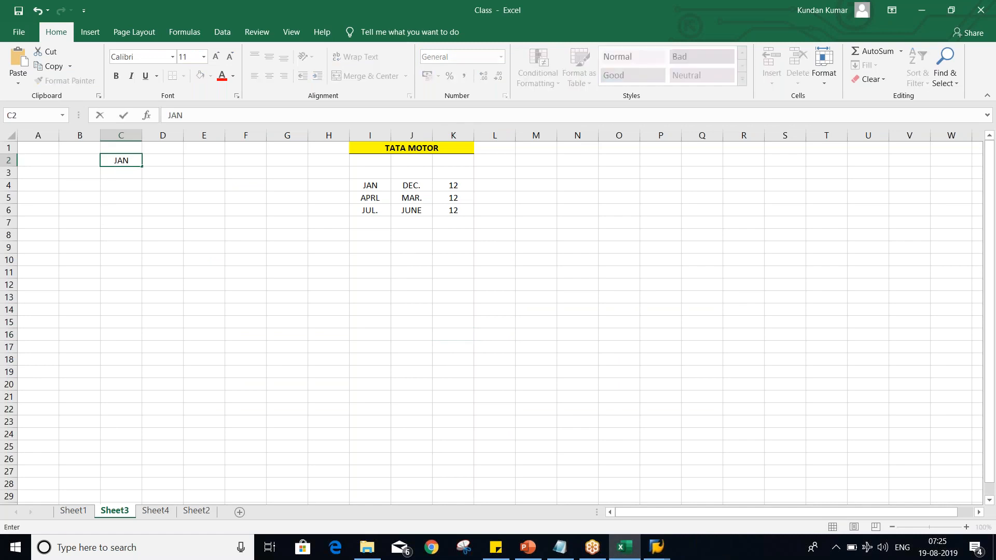
key("Return")
type("FEB")
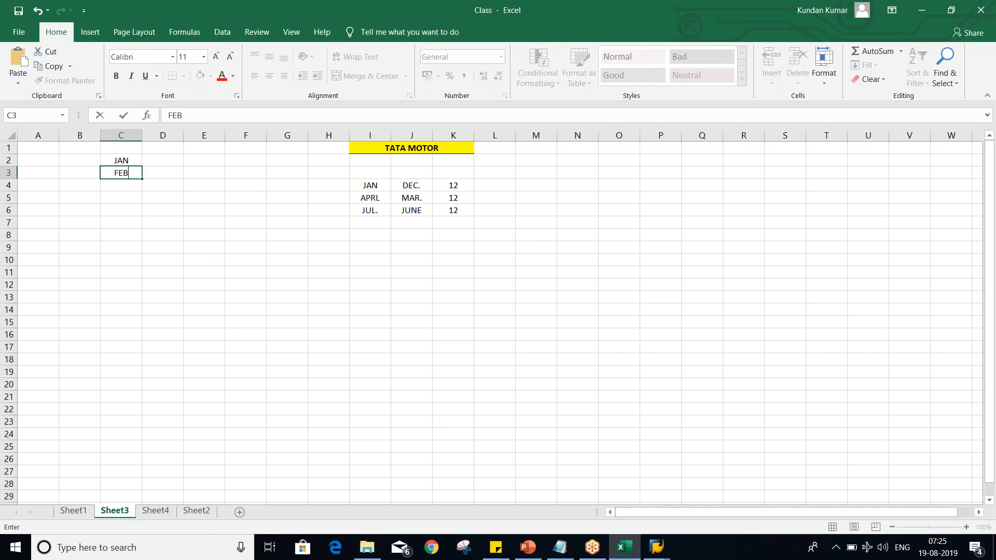
key("Return")
type("M")
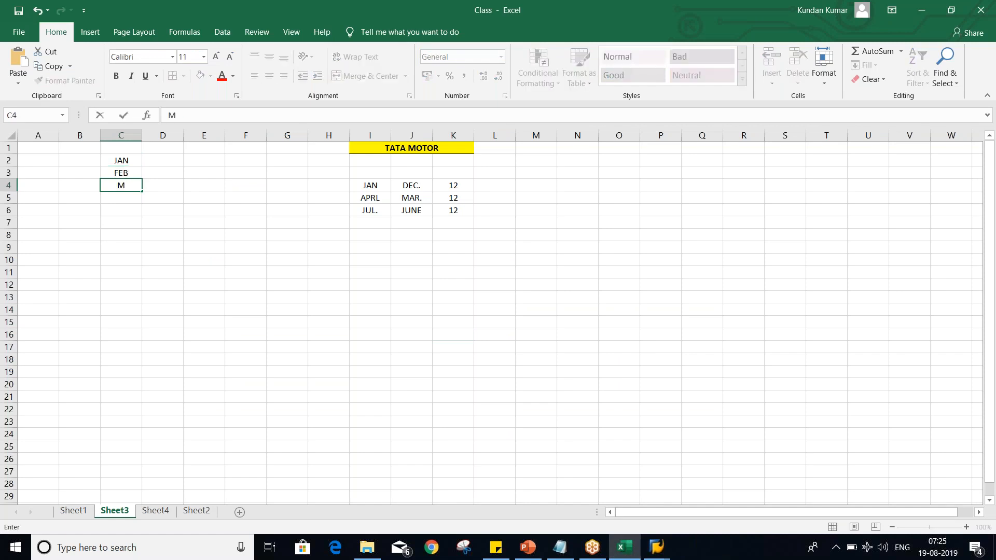
type("ARCH")
key("BackSpace")
key("BackSpace")
key("BackSpace")
key("BackSpace")
type("AR")
key("Return")
Step: Continue the month list with APR, MAY, JUNE and JULY in cells C5 to C8
type("APR")
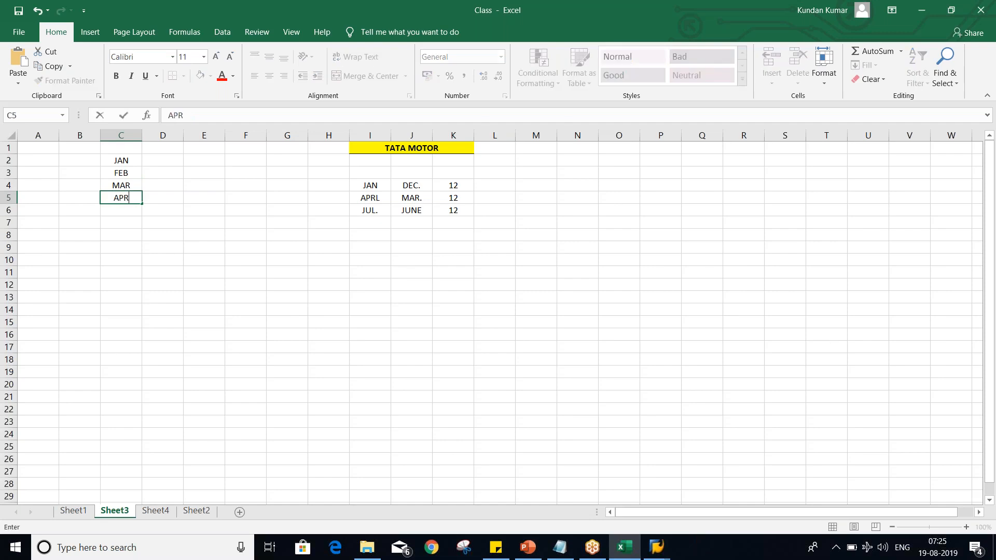
key("Return")
type("MAY")
key("Return")
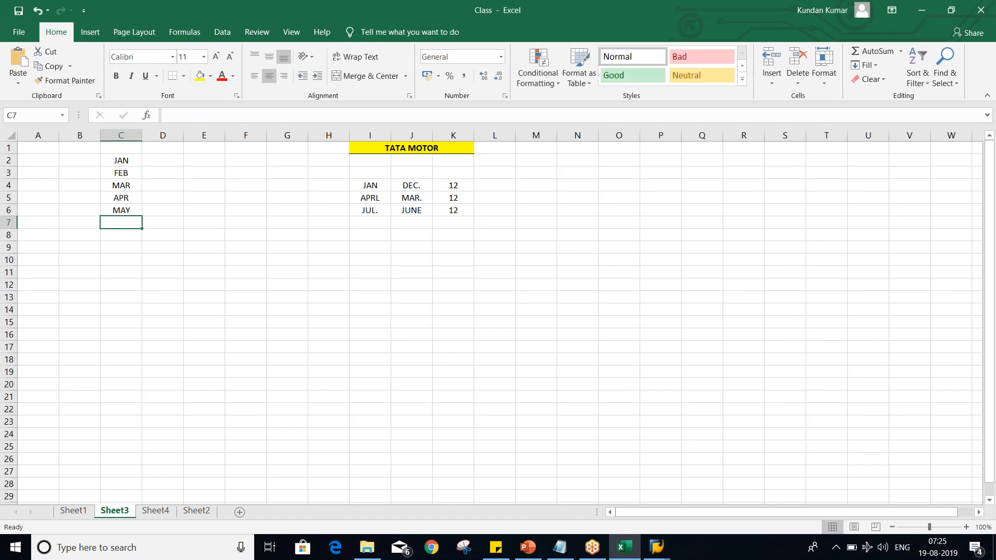
type("JUN")
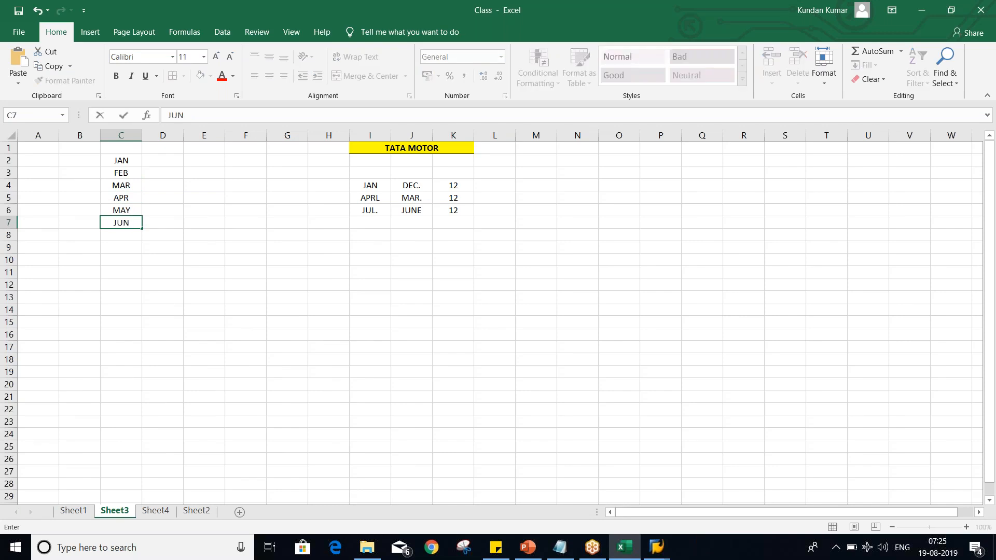
type("E")
key("Return")
type("JUL")
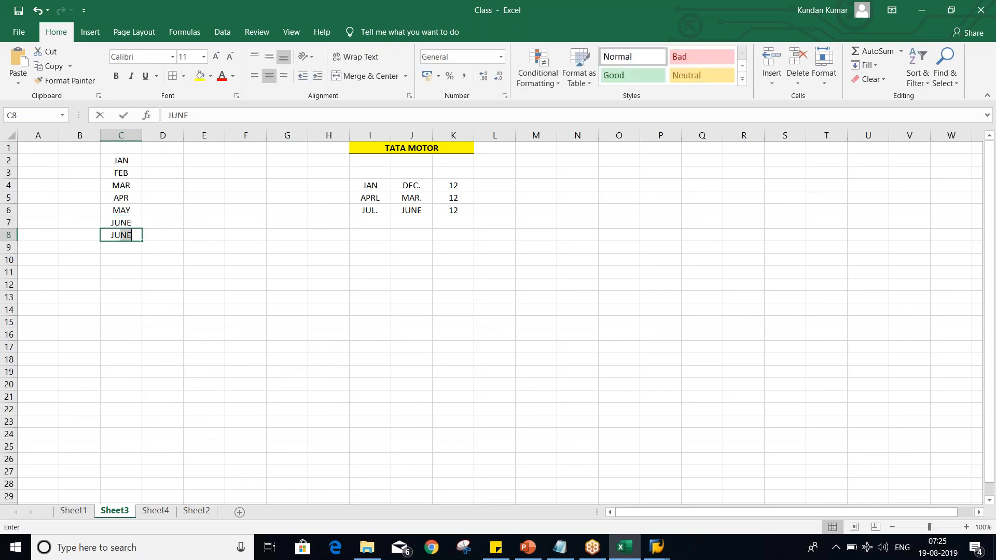
type("Y")
key("Return")
Step: Complete the month list with AUG, SEP, OCT, NOV and DEC in cells C9 to C13
type("AUG")
key("Return")
type("SEP")
key("Return")
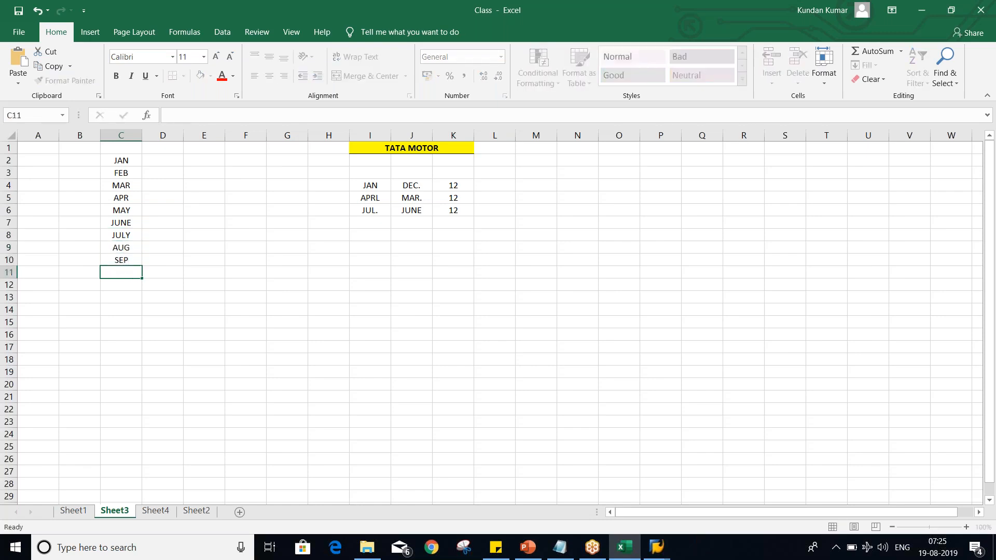
type("OCT")
key("Return")
type("NOV")
key("Return")
type("DEC")
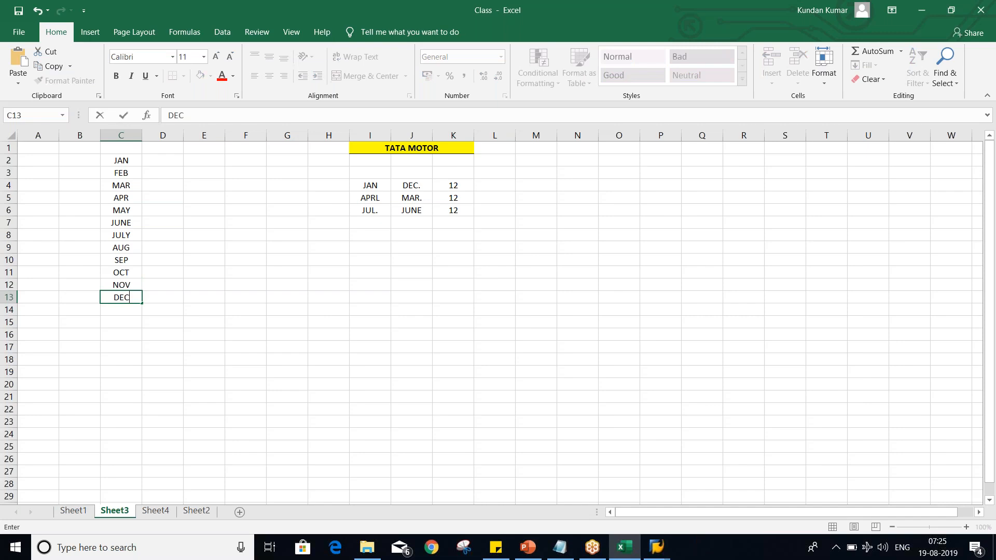
key("Return")
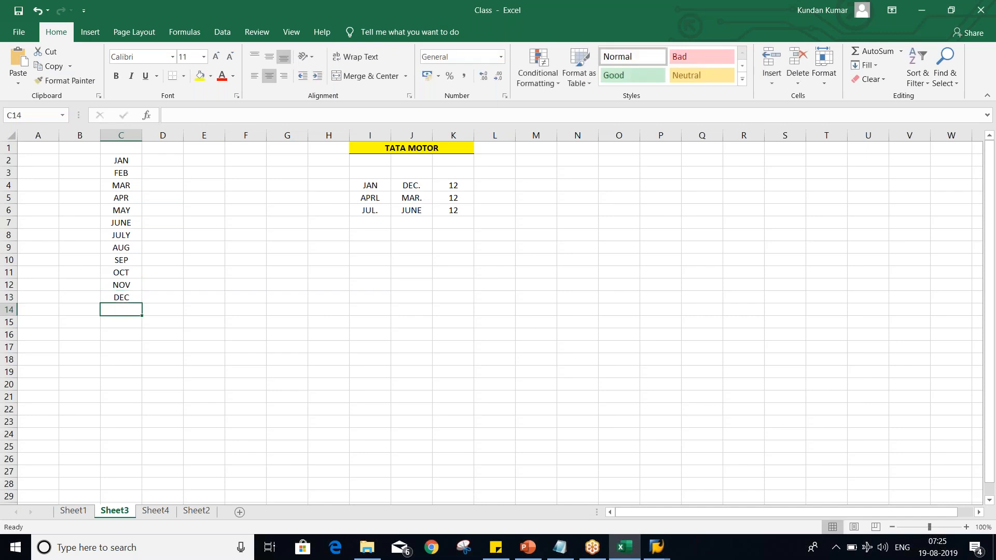
Step: Return to the SAP session, mark variant T2 as a calendar year and save it under the TATA MOTOR customizing request
key("alt+Tab")
left_click(474, 166)
left_click(475, 166)
left_click(515, 103)
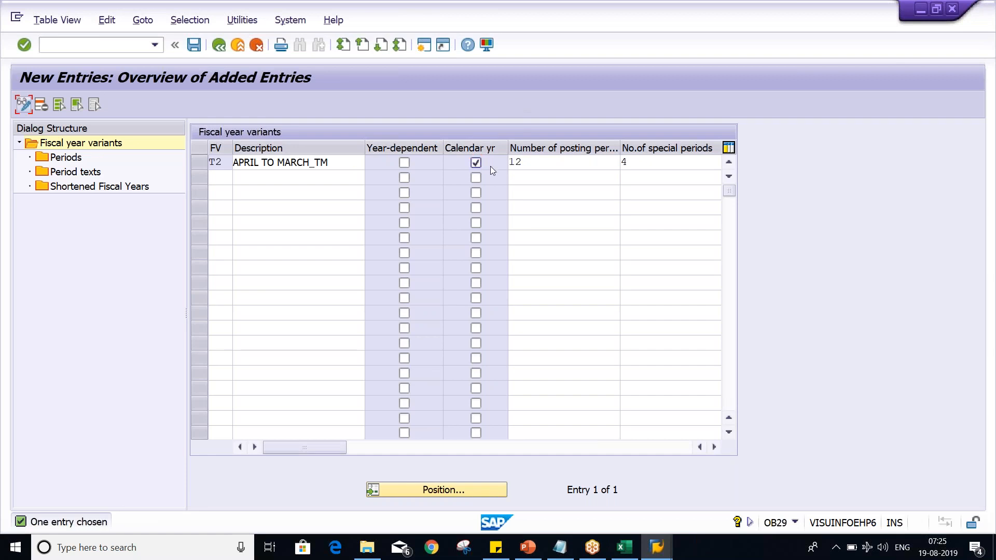
key("ctrl+s")
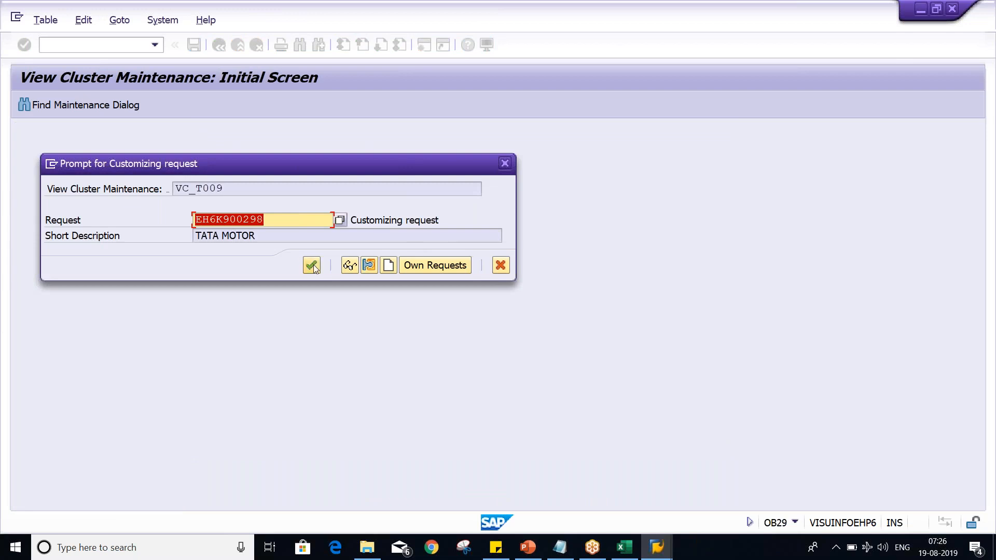
left_click(312, 265)
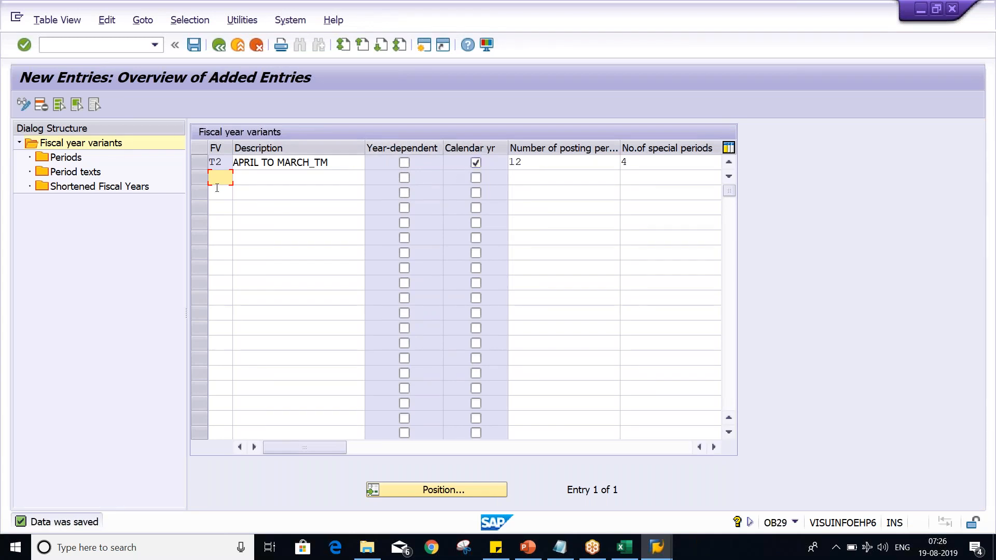
Step: Switch to the Class workbook in Excel and number the months 1 to 12 in cells D2 to D13 with a fill series
key("alt+Tab")
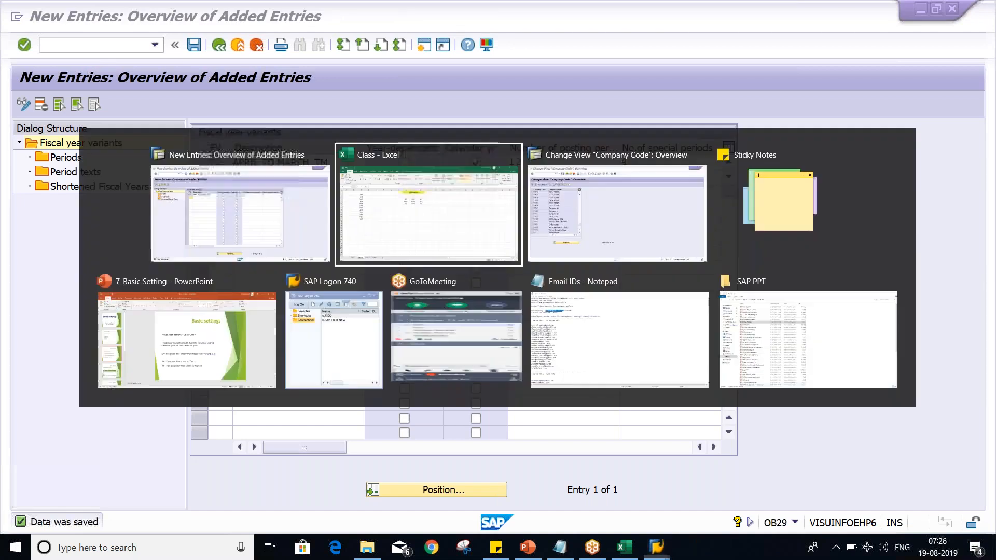
left_click(175, 159)
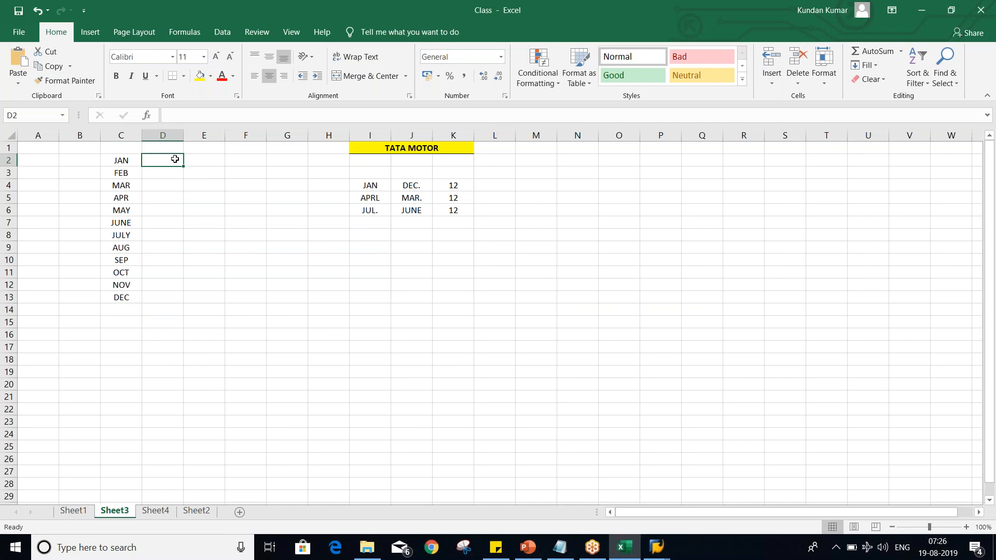
type("1")
key("Return")
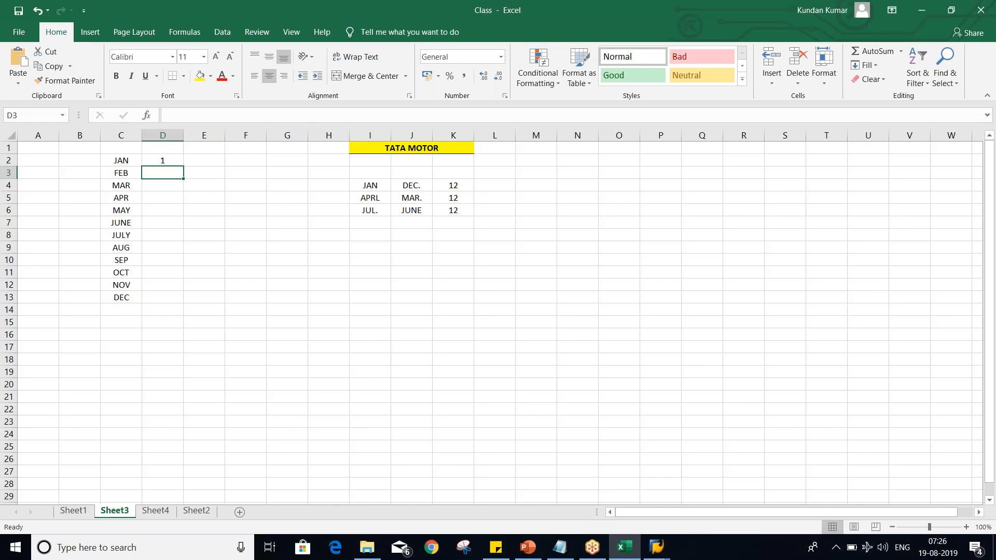
left_click(172, 159)
left_click_drag(183, 166, 186, 302)
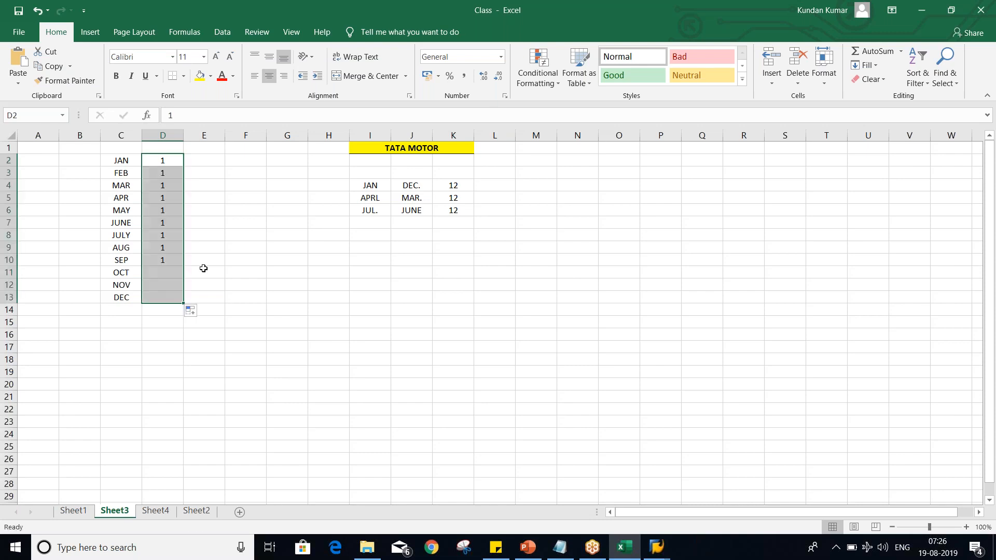
left_click(197, 311)
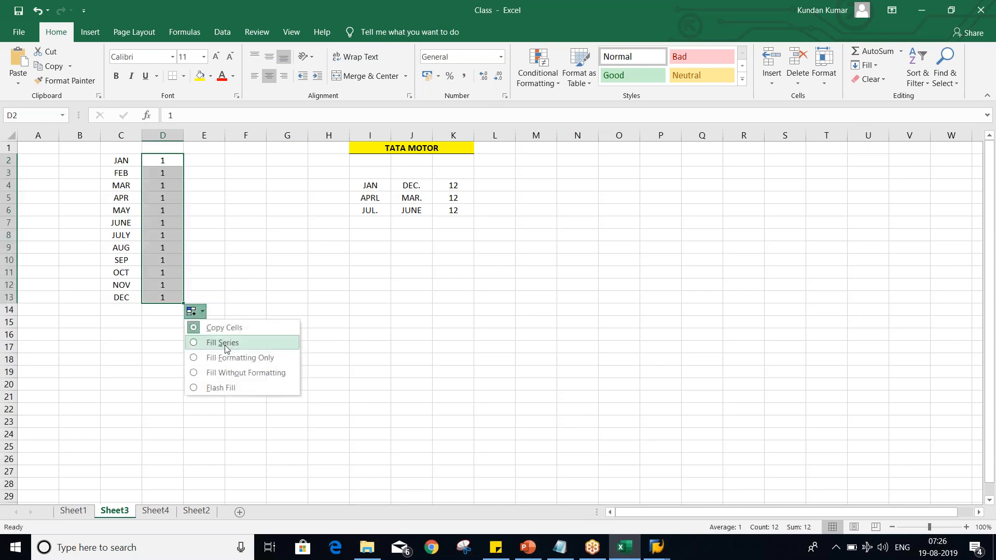
left_click(226, 343)
left_click(246, 224)
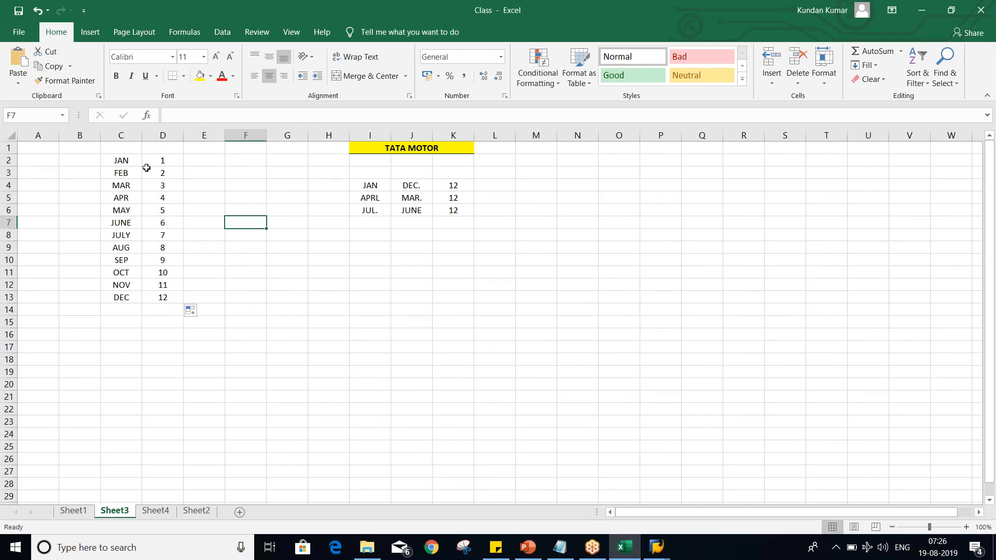
left_click(124, 150)
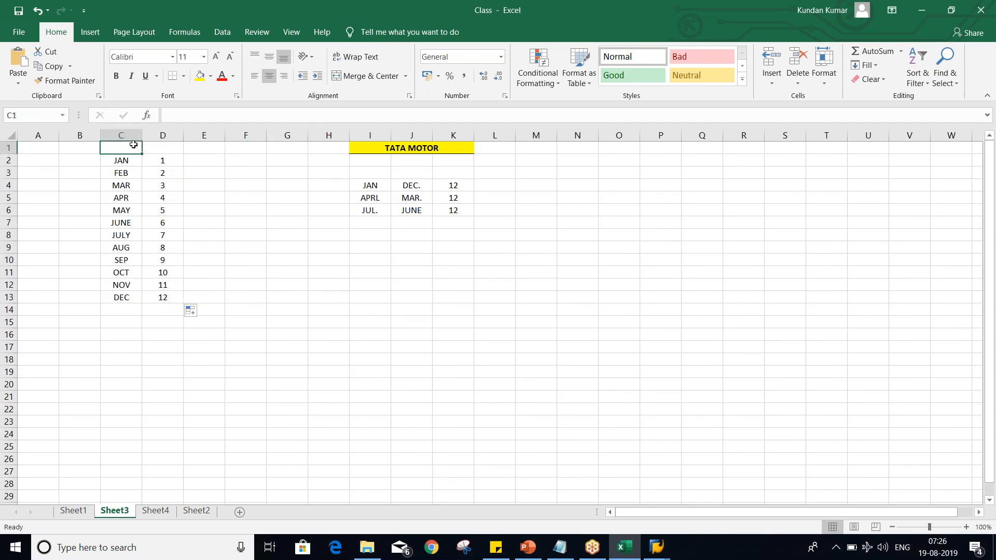
left_click(154, 145)
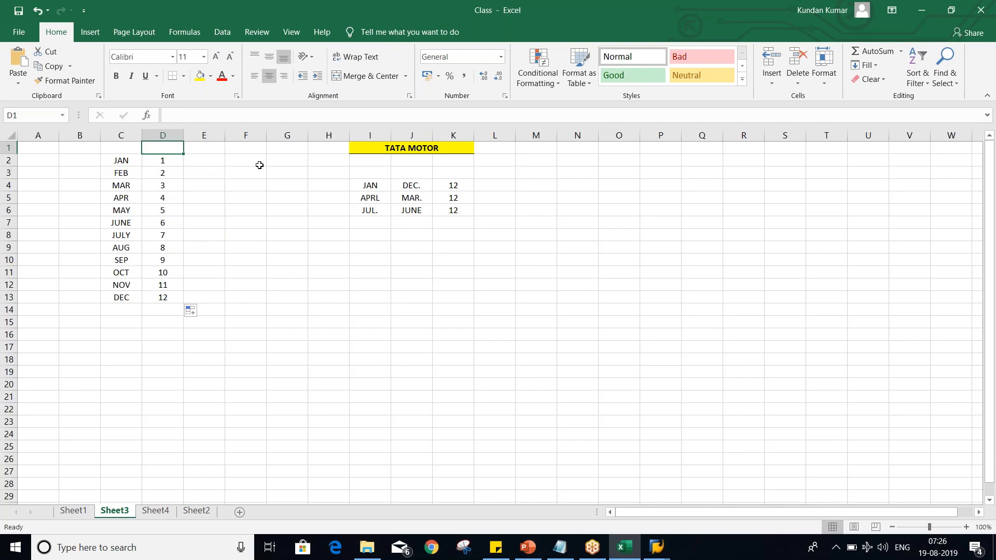
Step: Enter the heading CAL YR. in cell D1 and format it bold with yellow fill
type("CAL YR.")
key("Return")
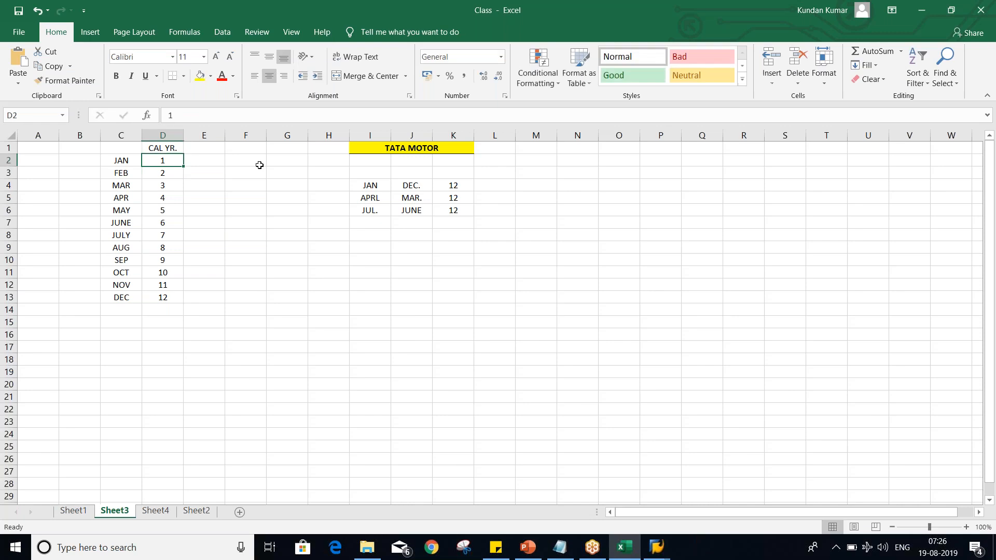
left_click(166, 146)
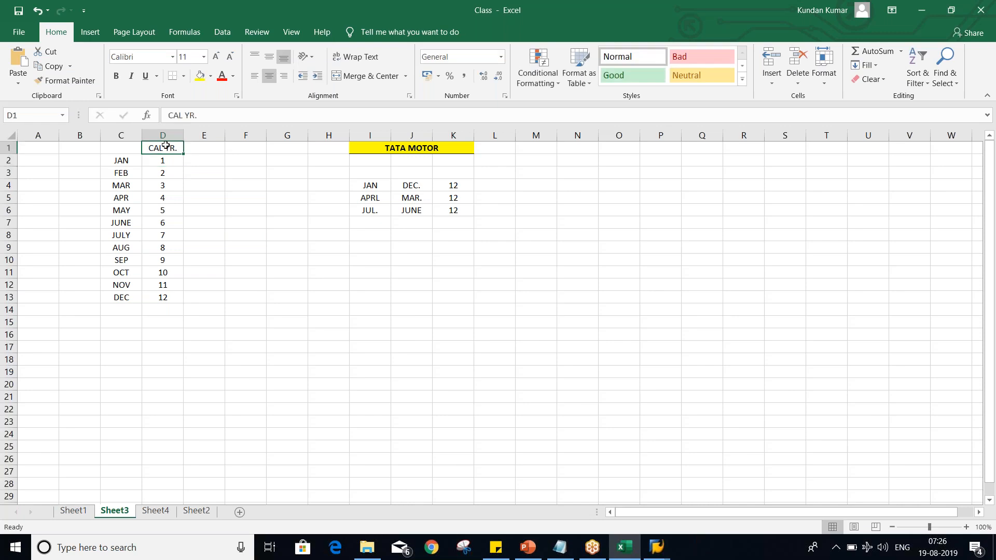
key("ctrl+b")
left_click(851, 108)
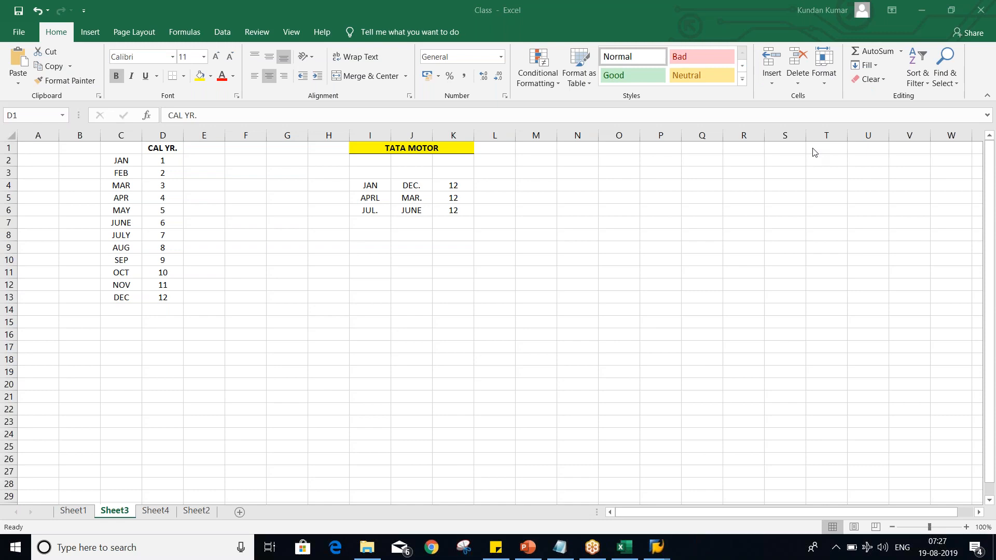
left_click(359, 321)
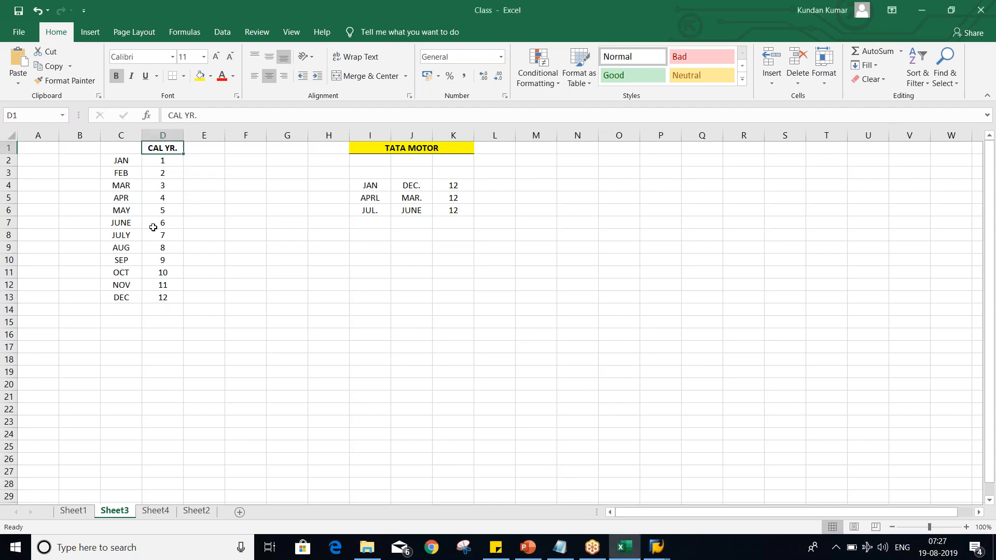
left_click(198, 78)
left_click(194, 210)
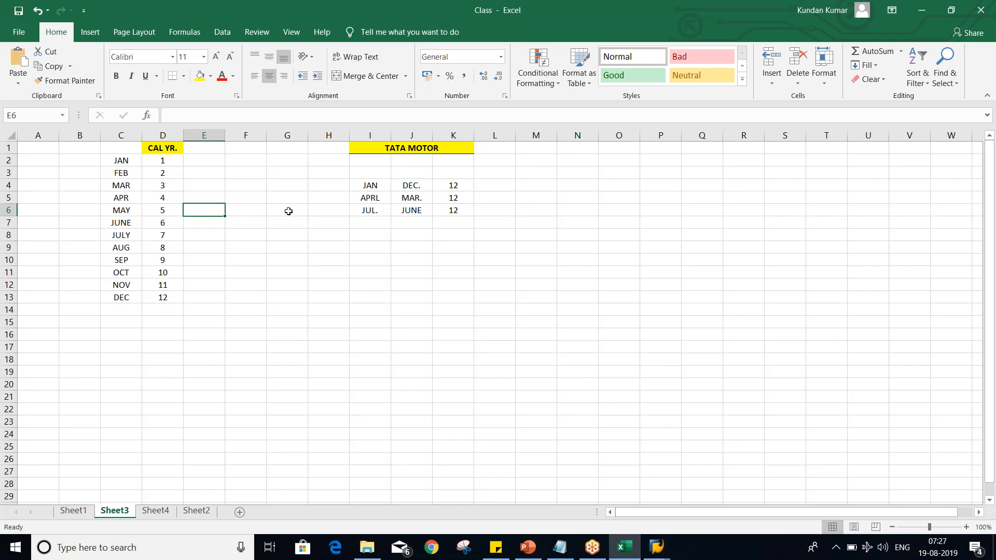
Step: Highlight the JAN to DEC. row of the TATA MOTOR table, cells I4 to K4, in yellow
left_click_drag(364, 186, 448, 186)
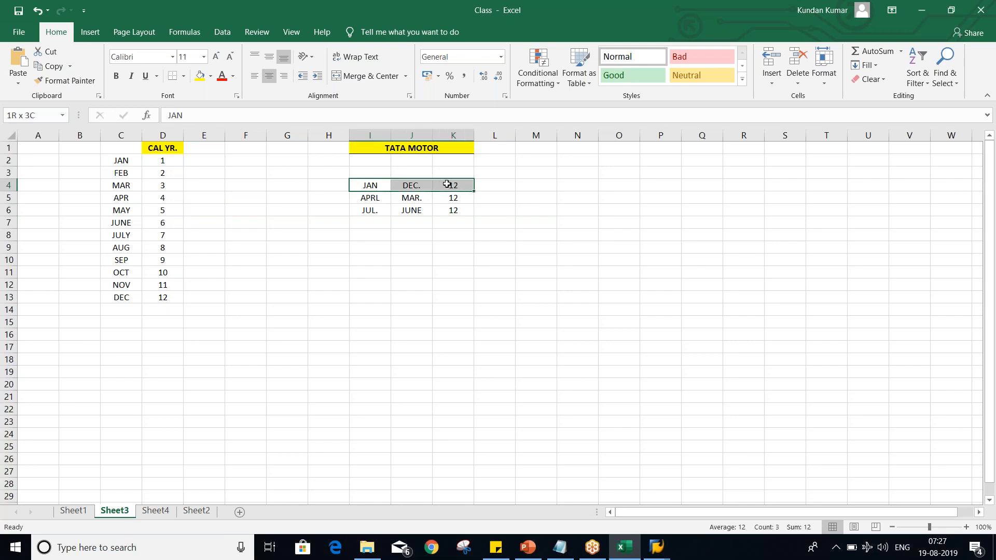
left_click(201, 75)
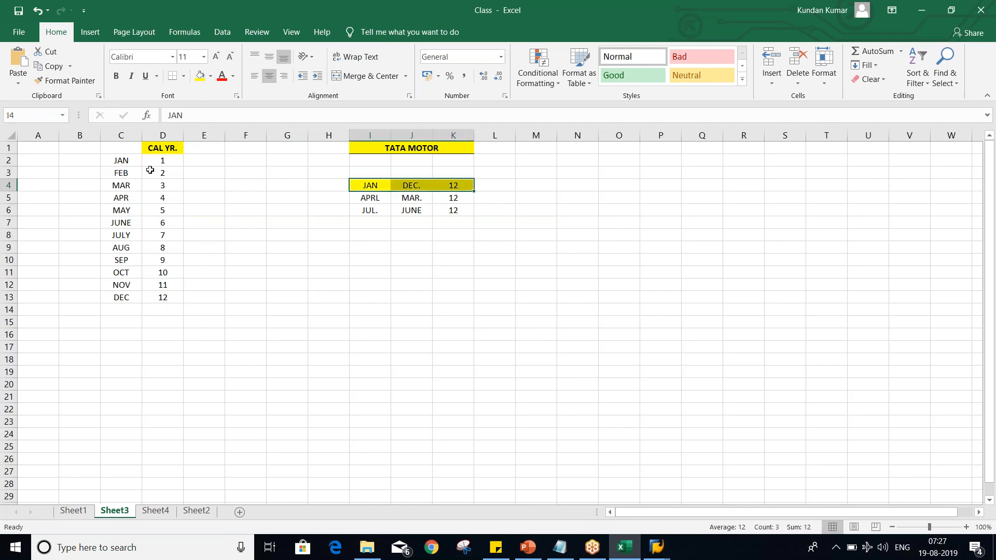
left_click(163, 159)
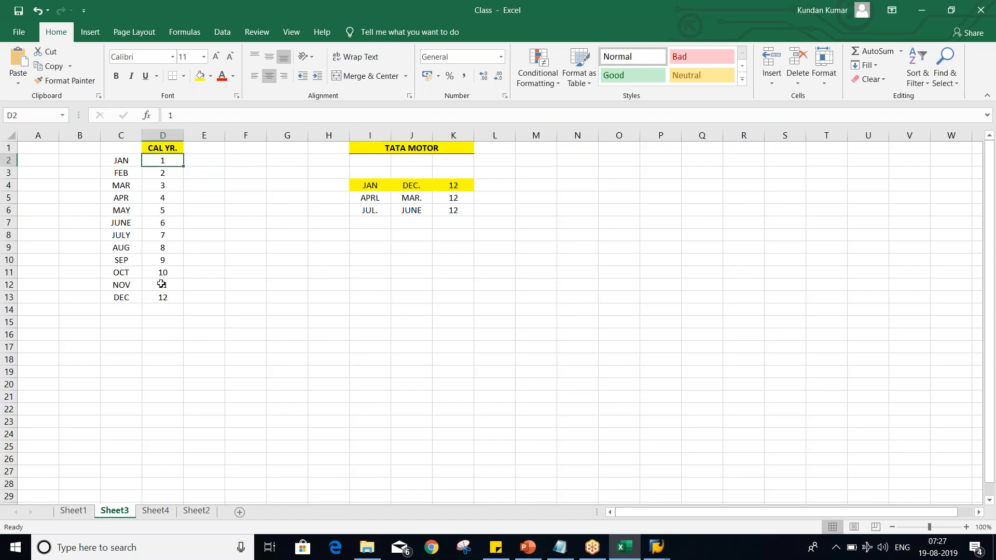
left_click_drag(120, 298, 159, 299)
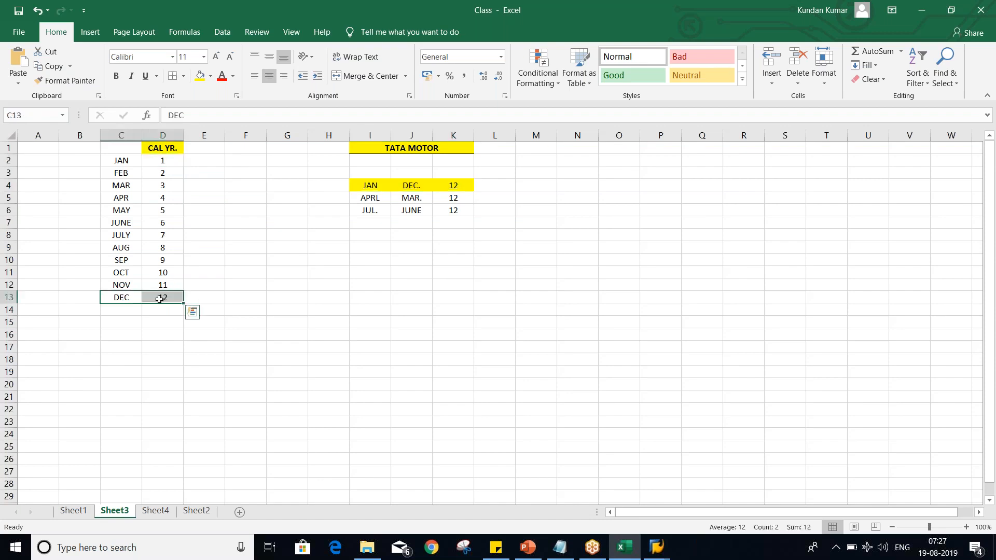
Step: Enter the heading NON CY. in cell E1 and format it bold with yellow fill
left_click(205, 149)
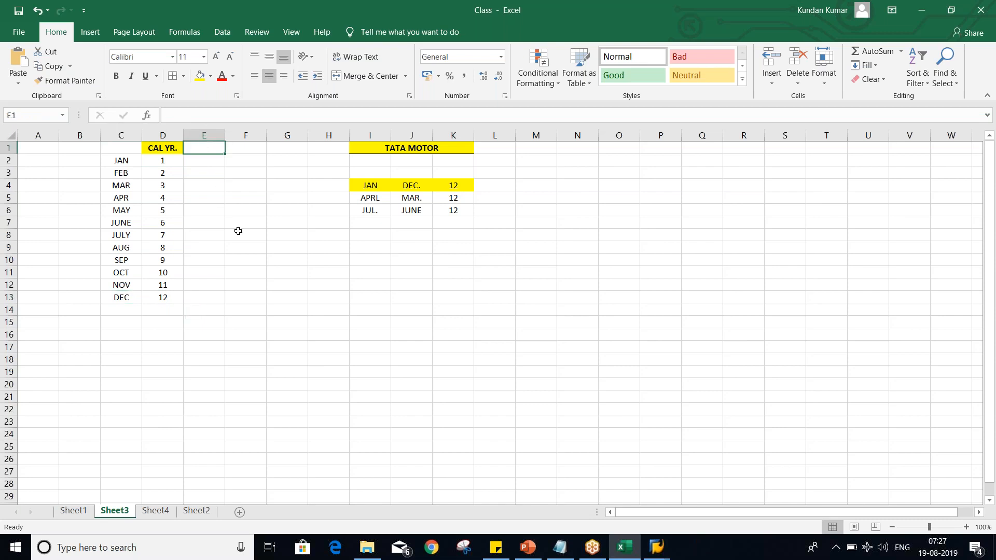
type("NO")
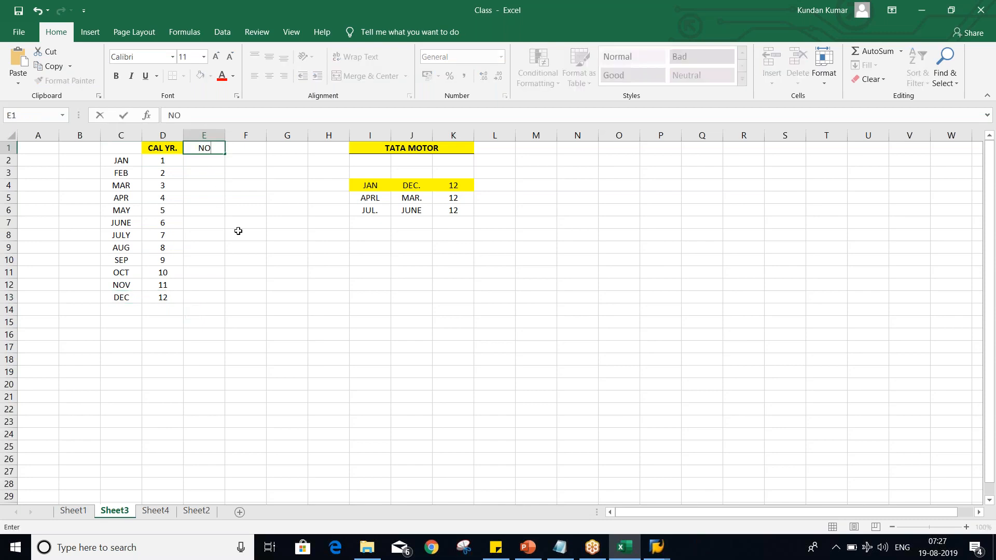
type("N CY.")
key("Return")
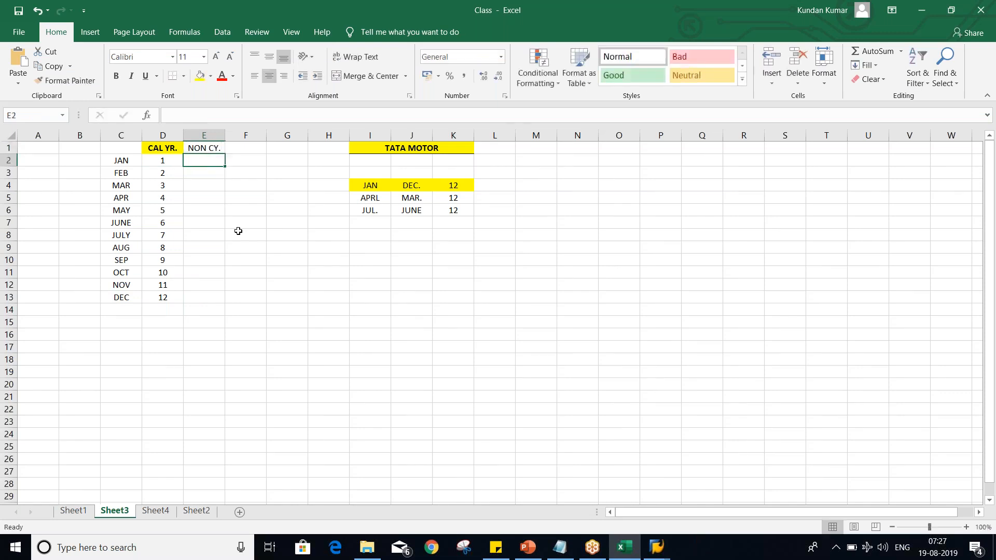
left_click(206, 148)
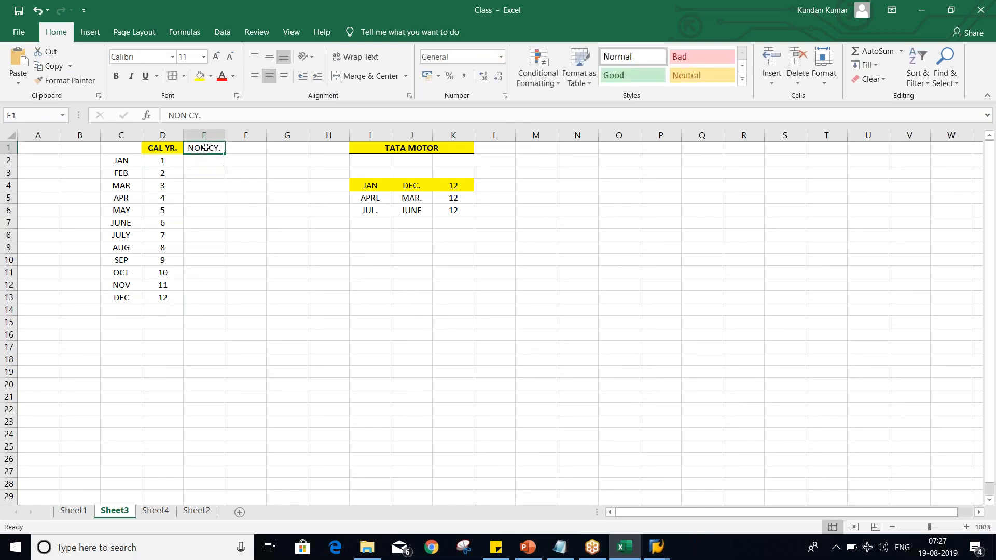
key("ctrl+b")
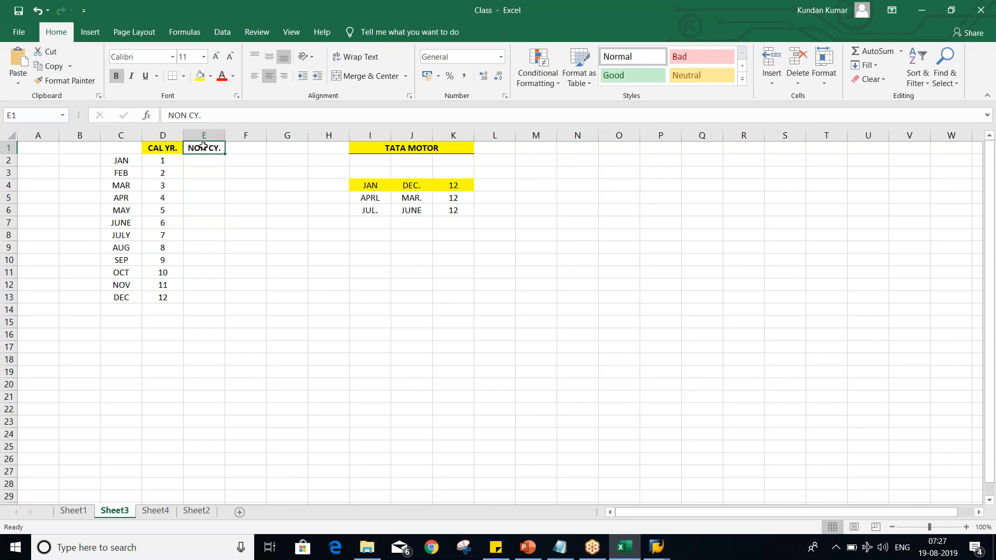
left_click(199, 77)
left_click(199, 161)
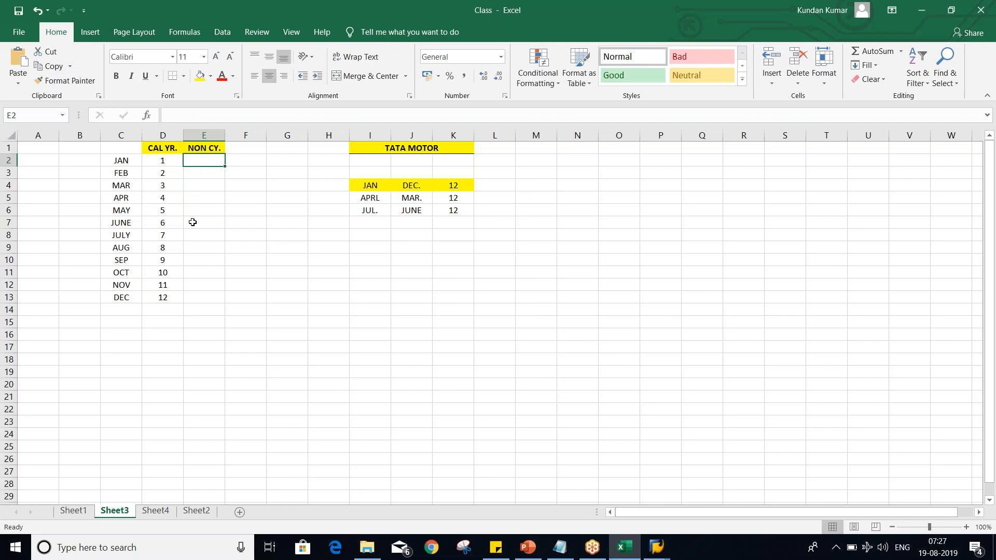
Step: Switch to SAP and try to open the periods of fiscal year variant T2
key("alt+Tab")
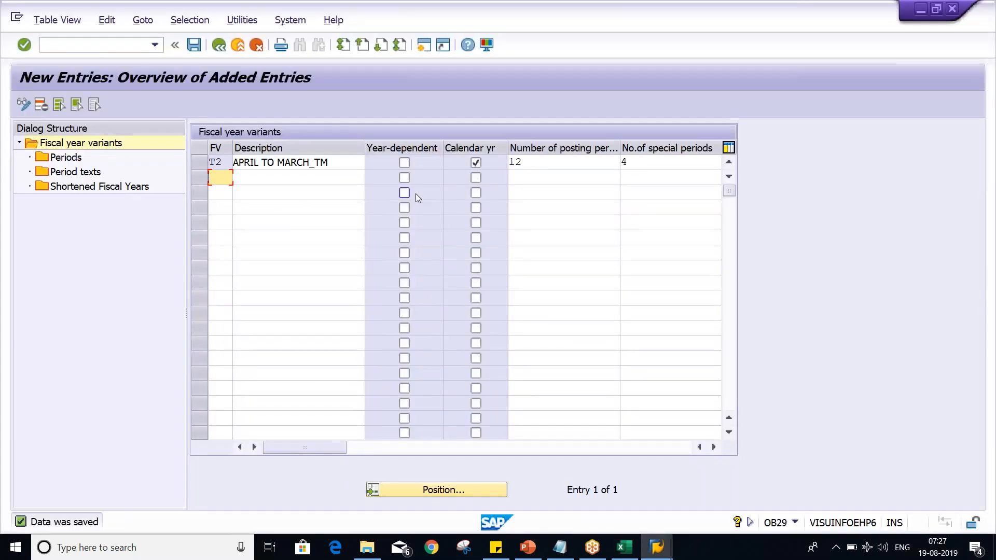
left_click(200, 167)
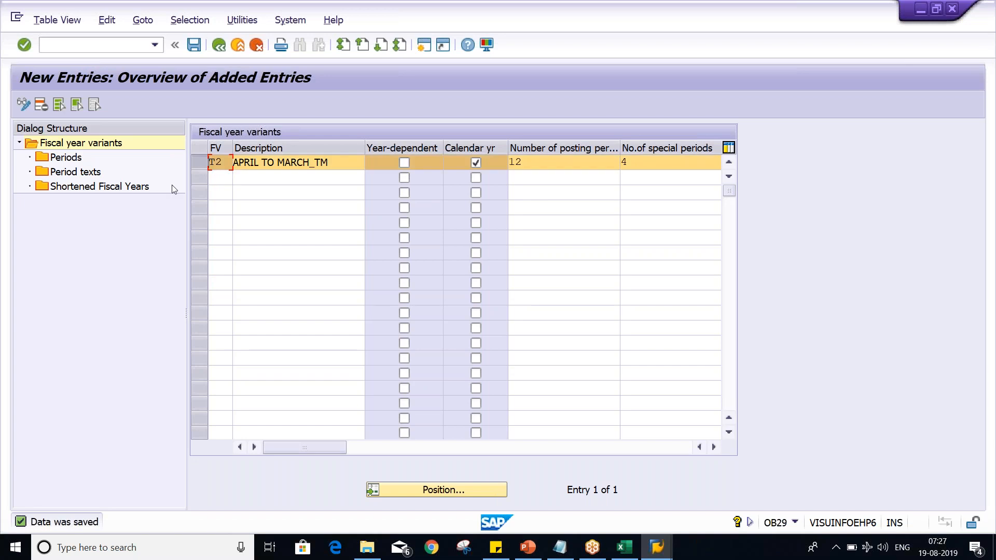
double_click(69, 159)
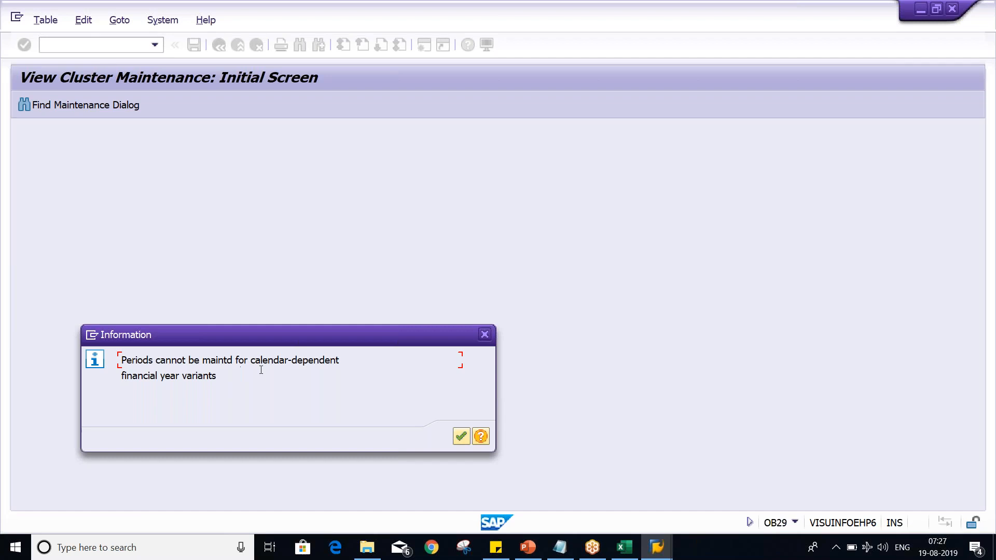
left_click(461, 436)
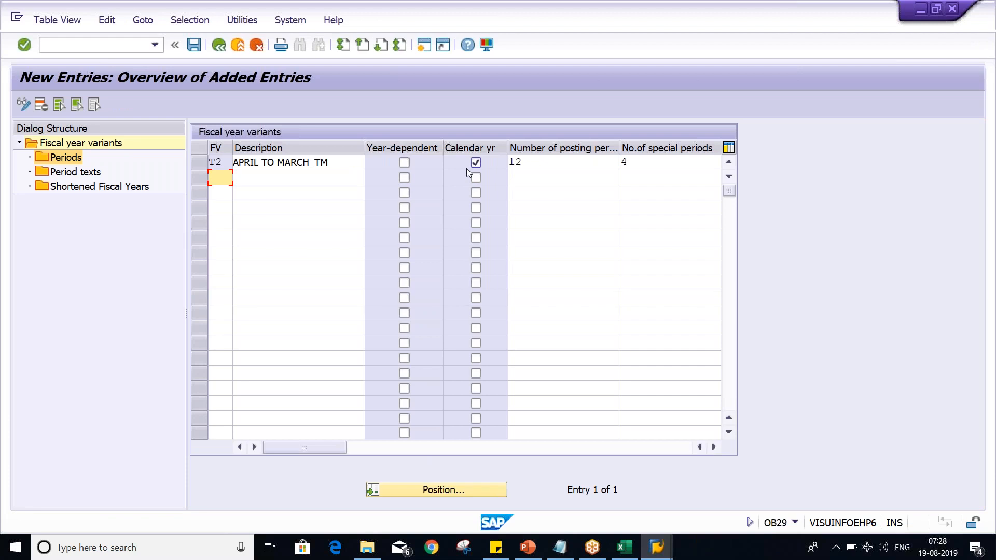
Step: Return to the Excel sheet and examine how the months, such as AUG and MAR, match their CAL YR. period numbers
key("alt+Tab")
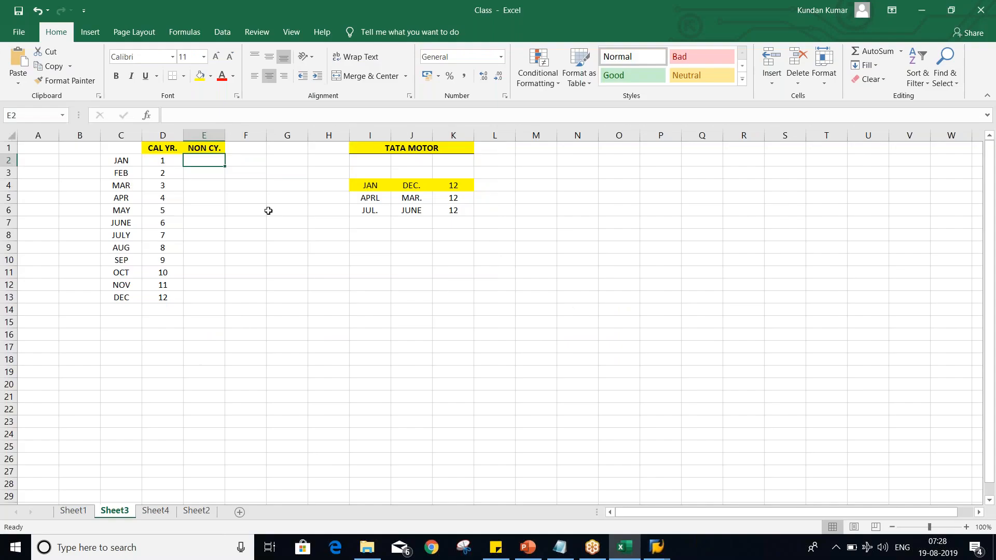
left_click_drag(160, 160, 166, 298)
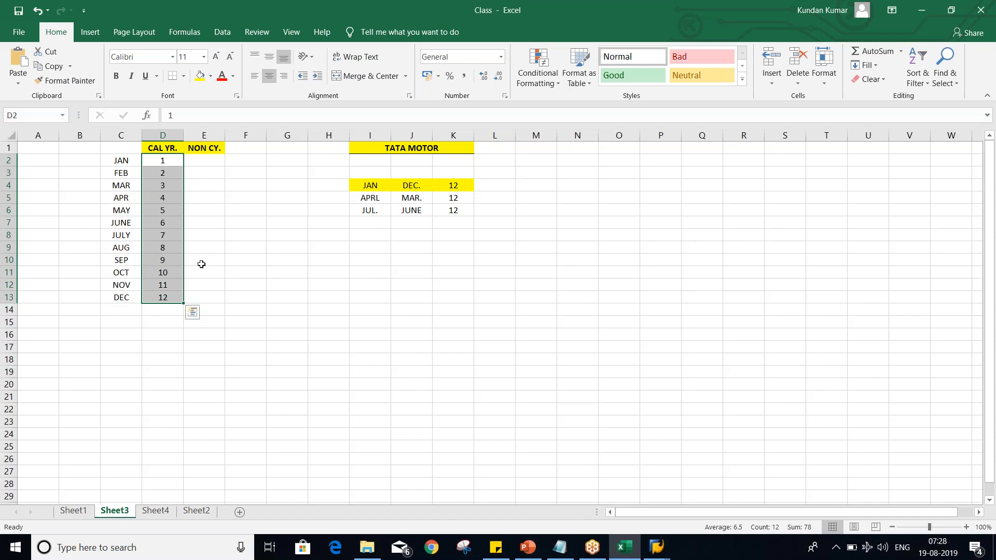
left_click(269, 257)
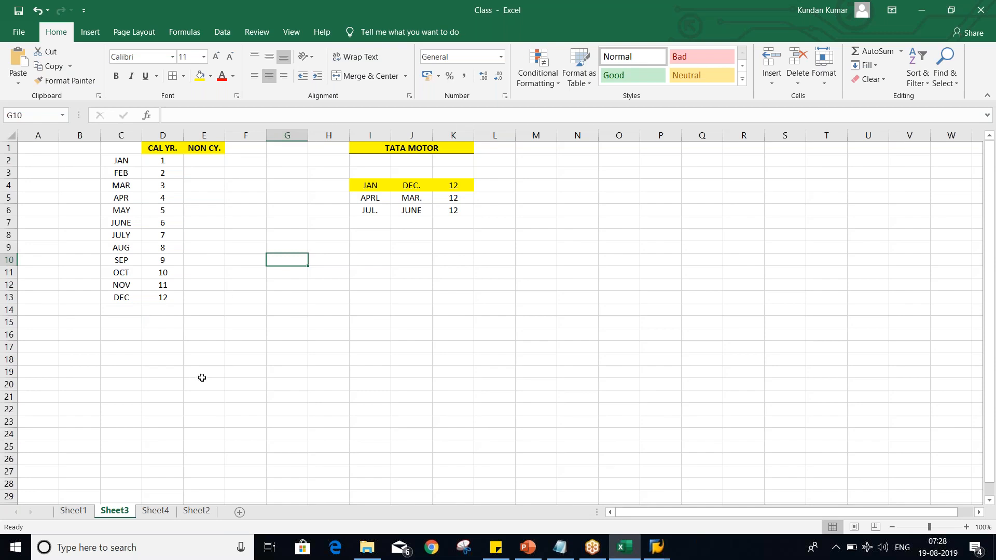
left_click(158, 250)
left_click_drag(122, 252, 166, 248)
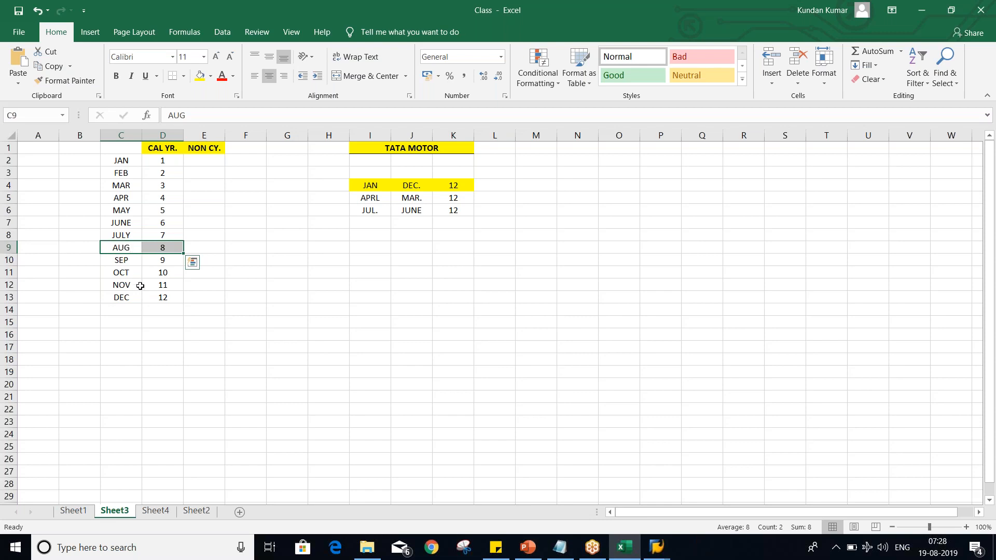
left_click_drag(125, 247, 162, 248)
left_click(211, 244)
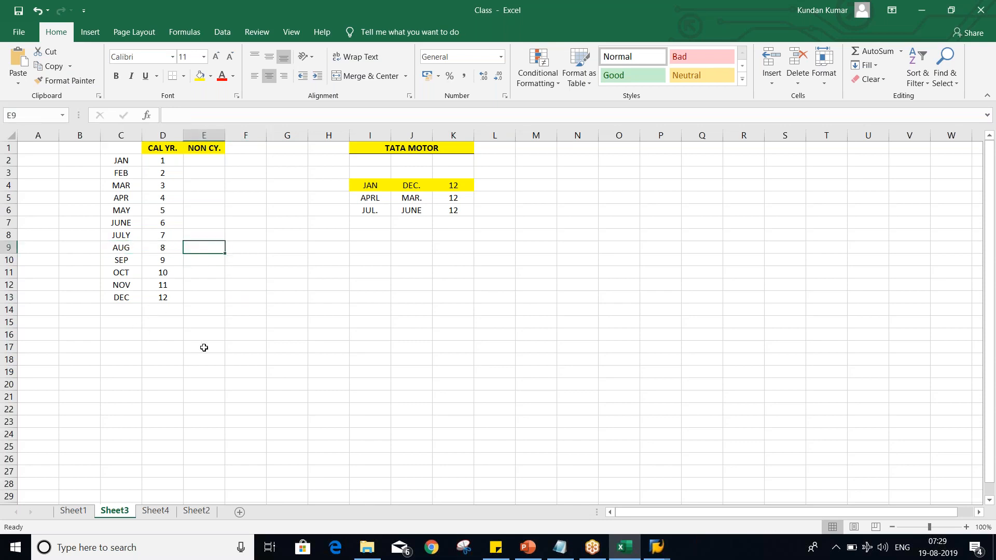
left_click_drag(123, 248, 146, 249)
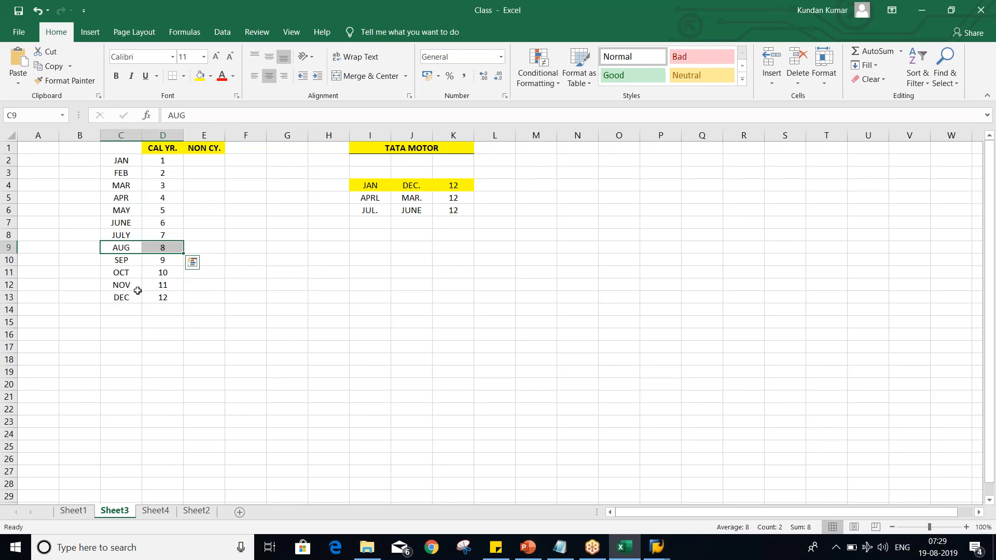
left_click(160, 273)
left_click(112, 187)
left_click(162, 185)
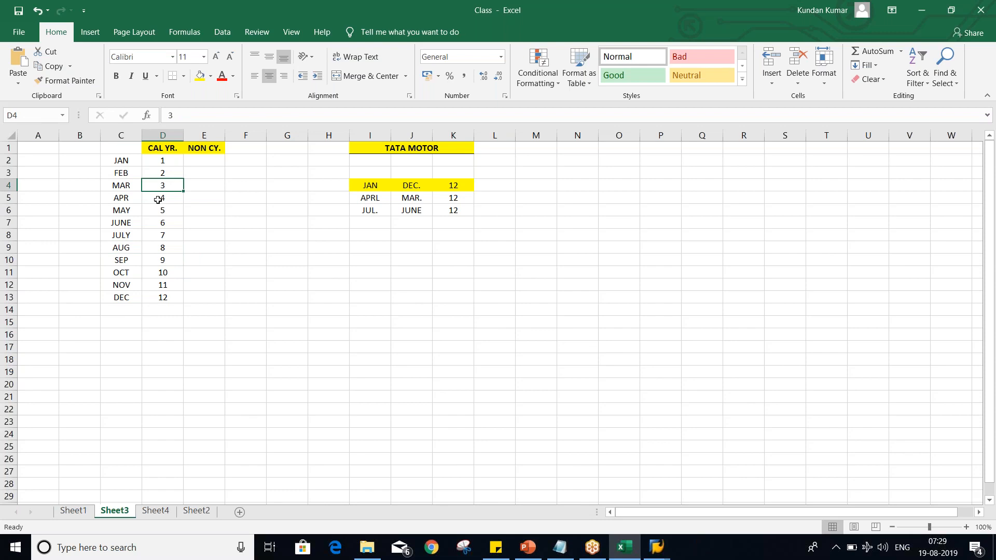
Step: Switch to SAP, save variant T2 with the calendar year flag cleared, and open its periods
key("alt+Tab")
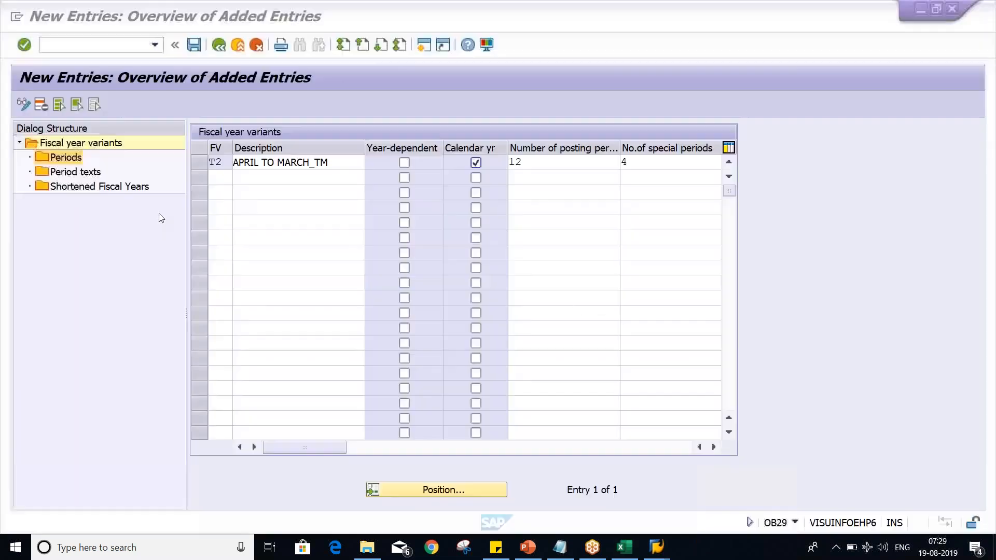
left_click(476, 163)
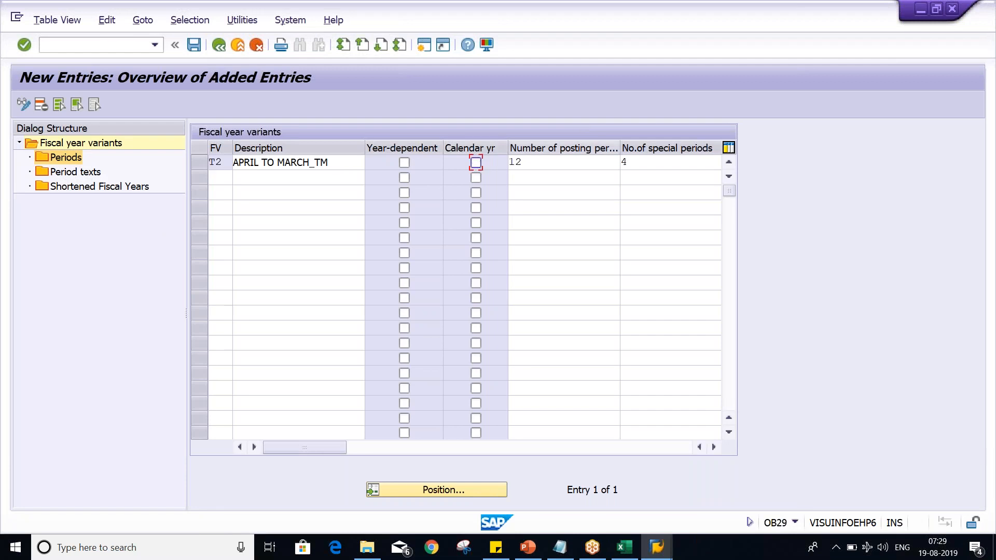
key("Return")
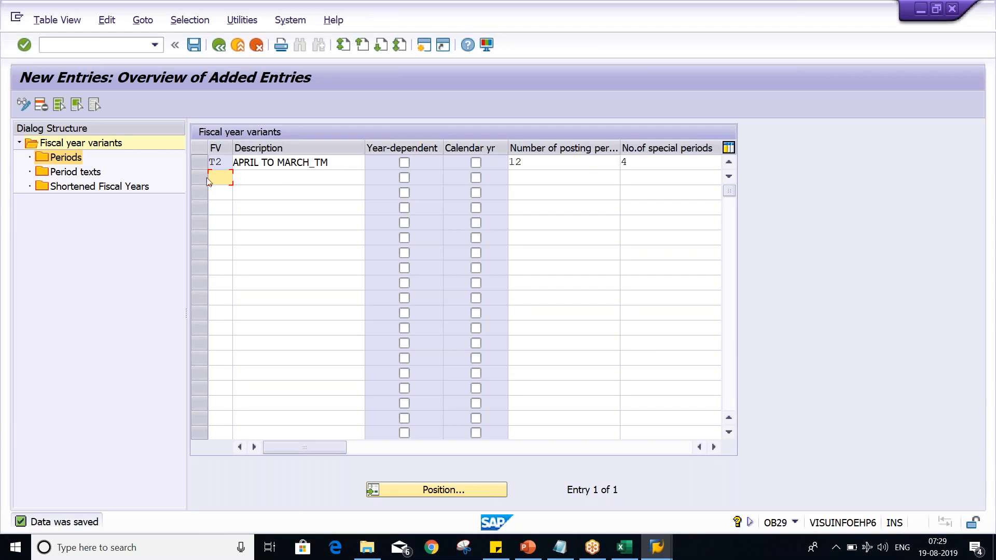
left_click(200, 162)
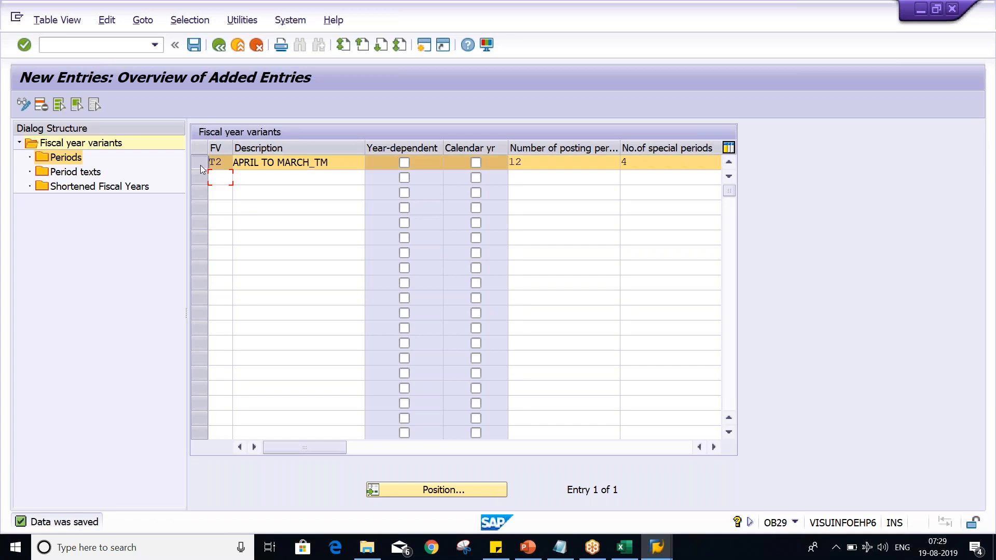
double_click(67, 161)
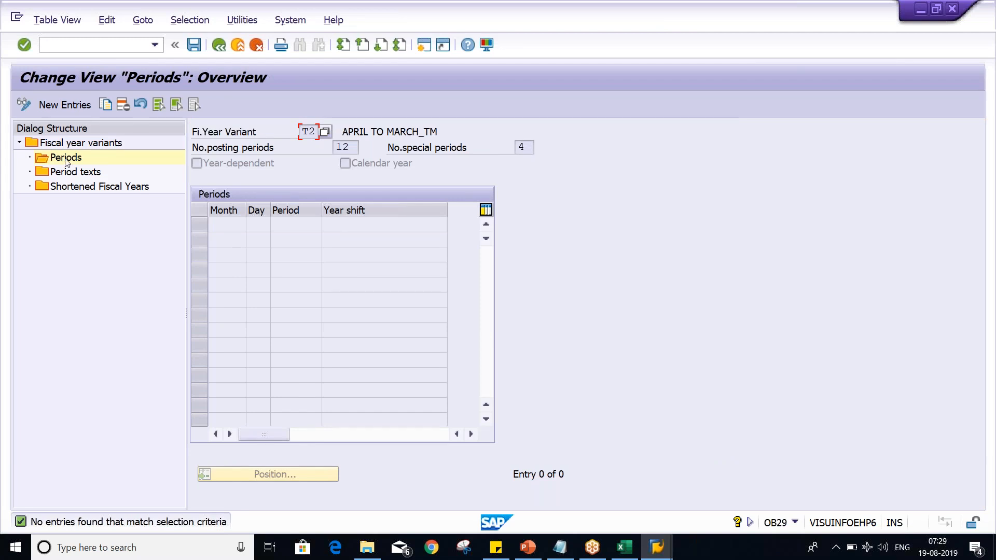
Step: Switch to Excel and fill the NON CY. column from APR to DEC with the series 1 to 9
key("alt+Tab")
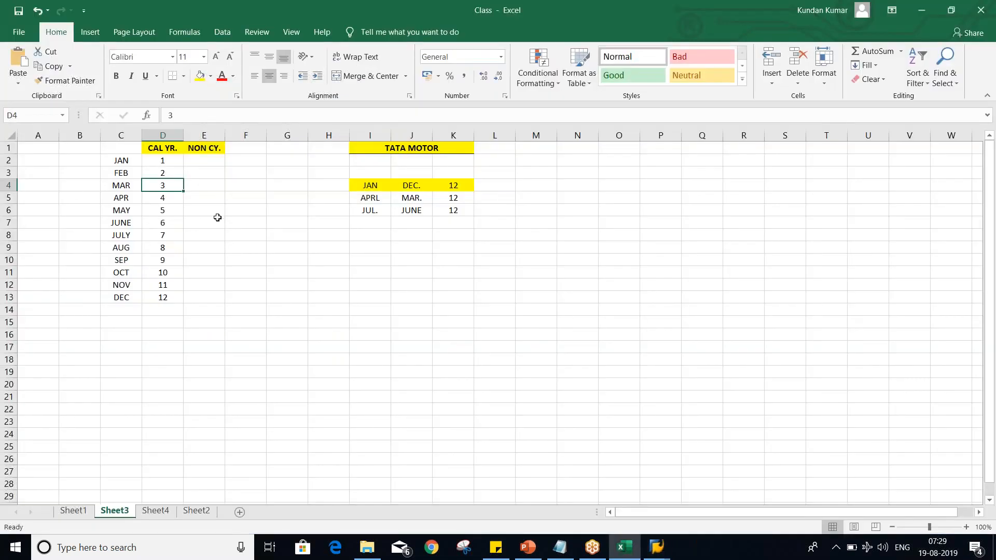
left_click(120, 200)
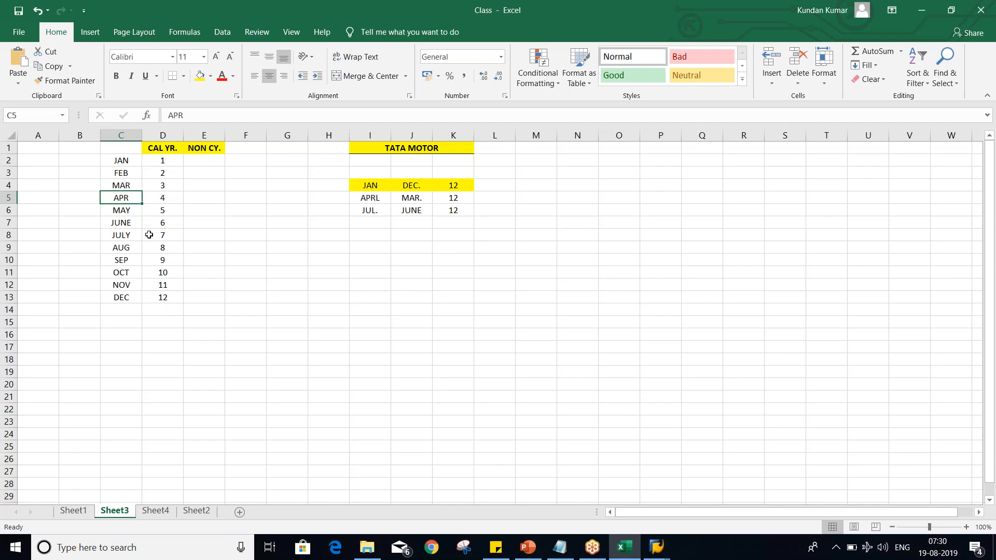
left_click(196, 202)
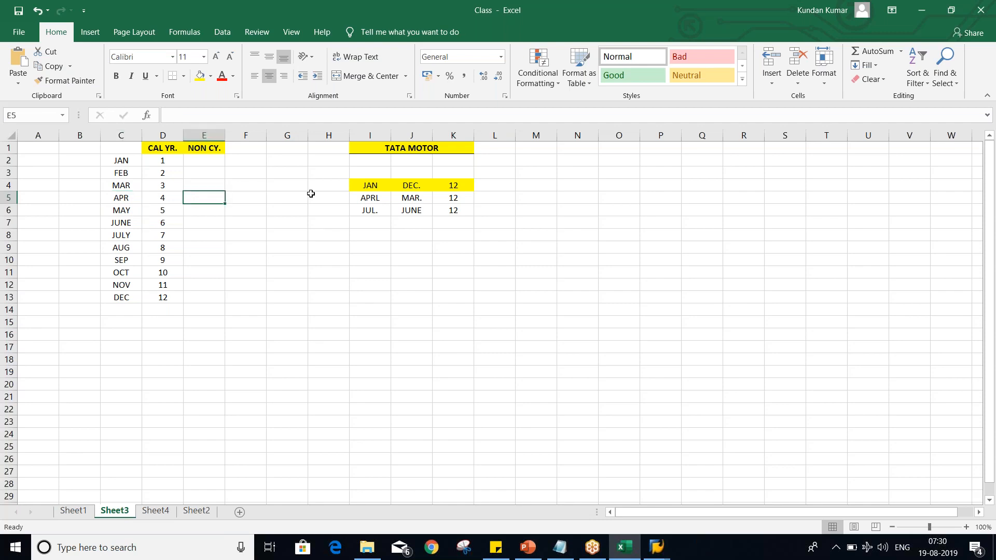
type("1")
key("Return")
left_click(198, 195)
left_click_drag(224, 209, 233, 306)
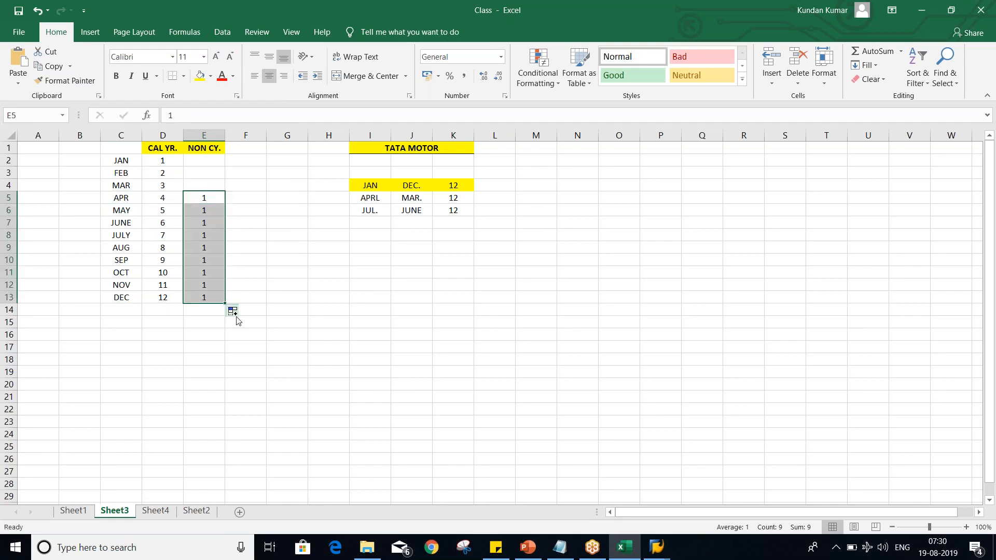
left_click(233, 311)
left_click(254, 341)
left_click(275, 281)
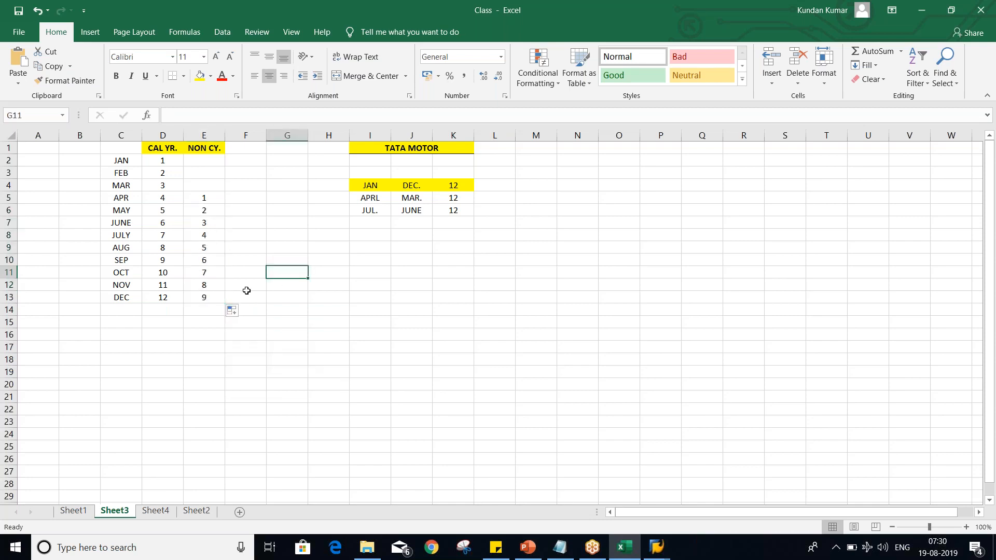
Step: Enter 10, 11 and 12 in the NON CY. column for JAN, FEB and MAR, and review the period mapping
left_click(105, 297)
left_click(211, 297)
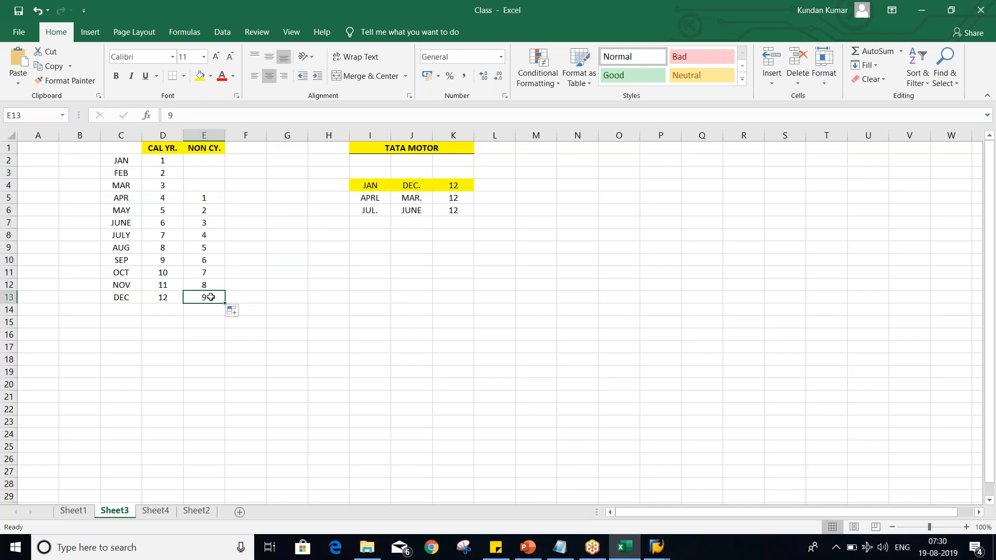
left_click(193, 162)
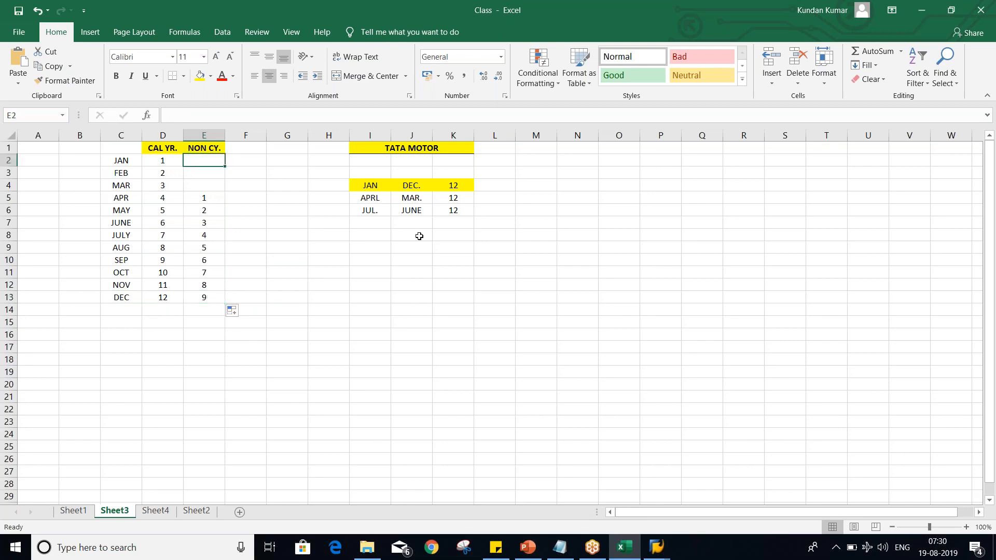
type("10")
key("Return")
type("11")
key("Return")
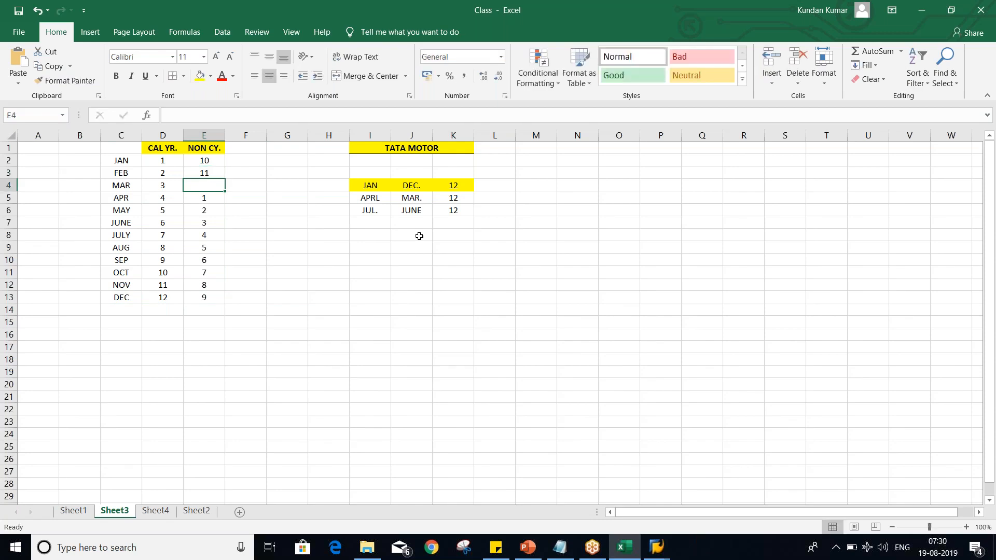
type("12")
key("Return")
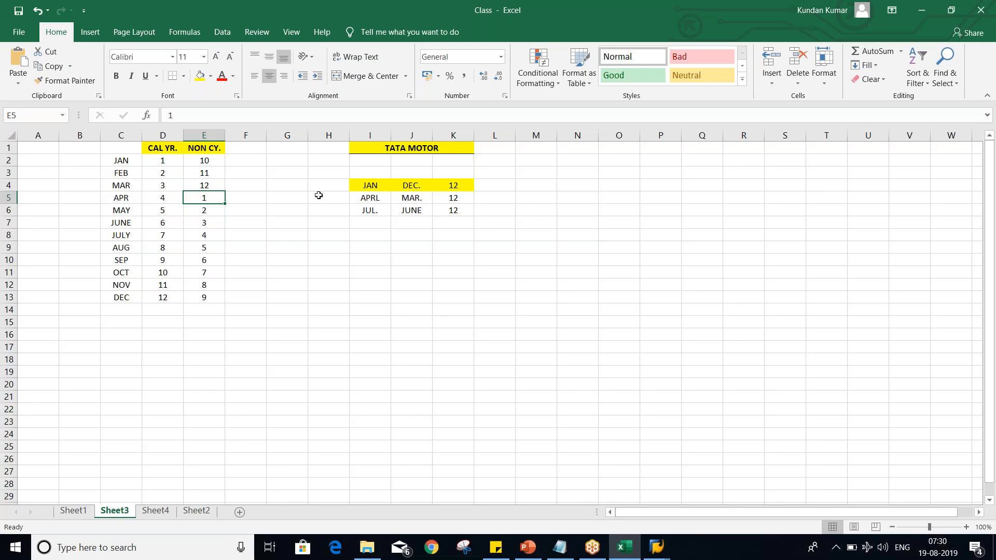
left_click(204, 296)
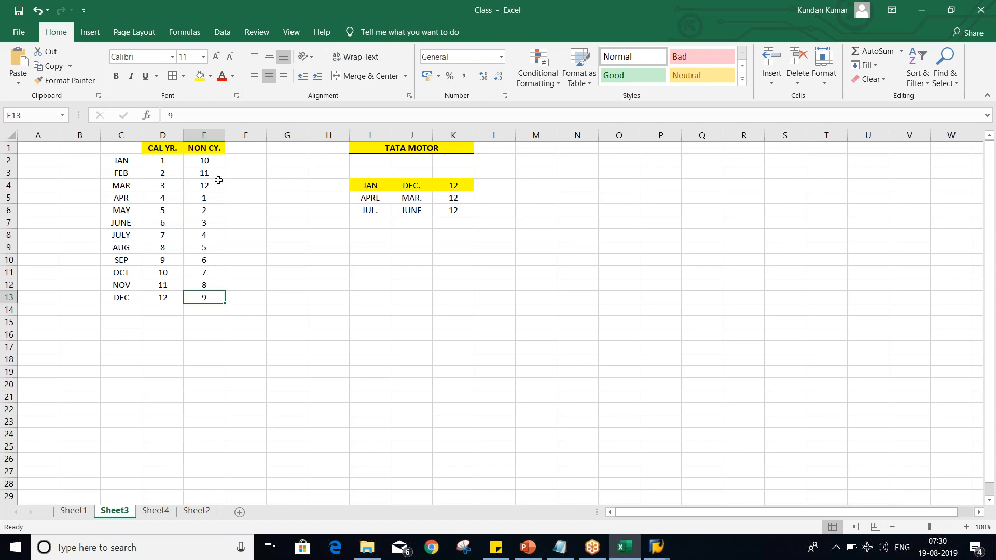
left_click(199, 161)
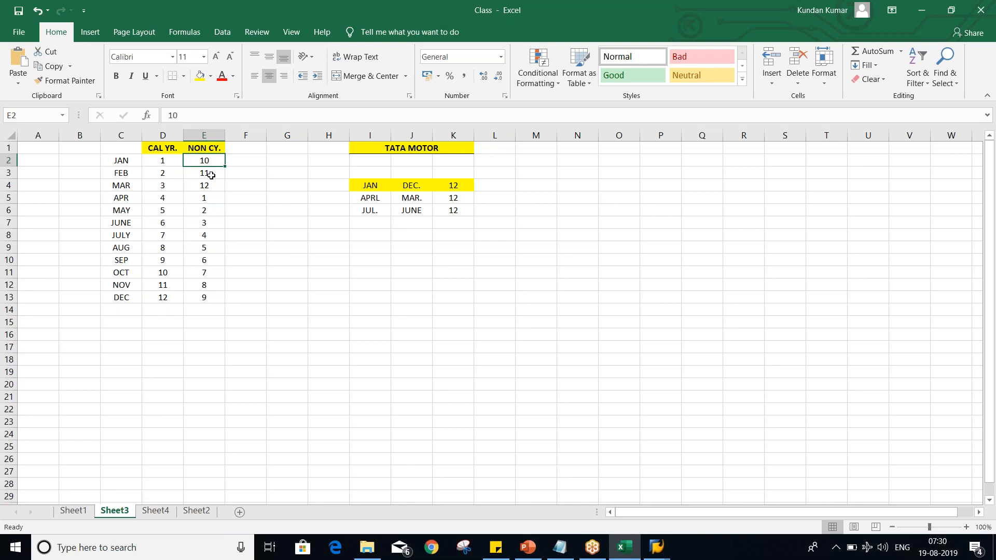
left_click(208, 175)
left_click(208, 189)
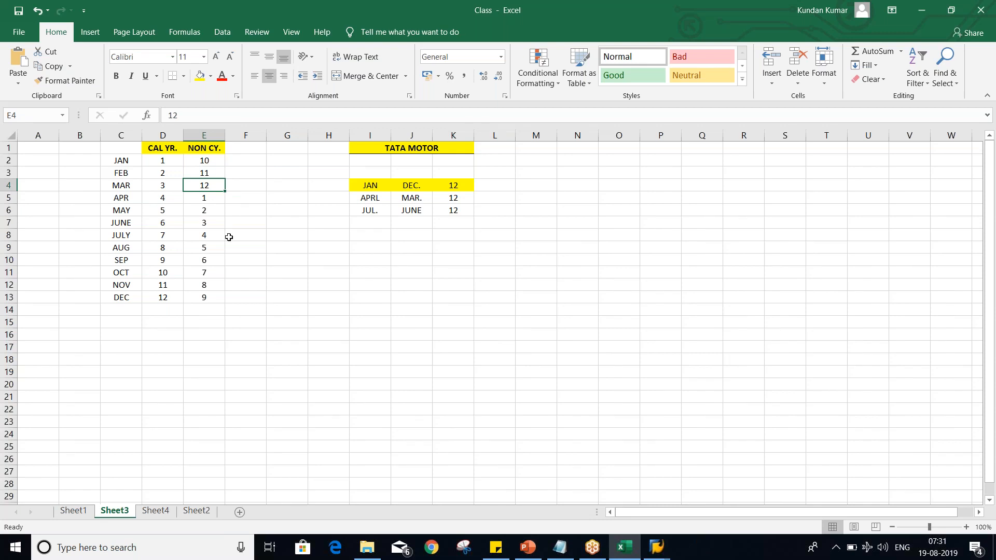
Step: Switch to SAP and start new period entries for fiscal year variant T2
key("alt+Tab")
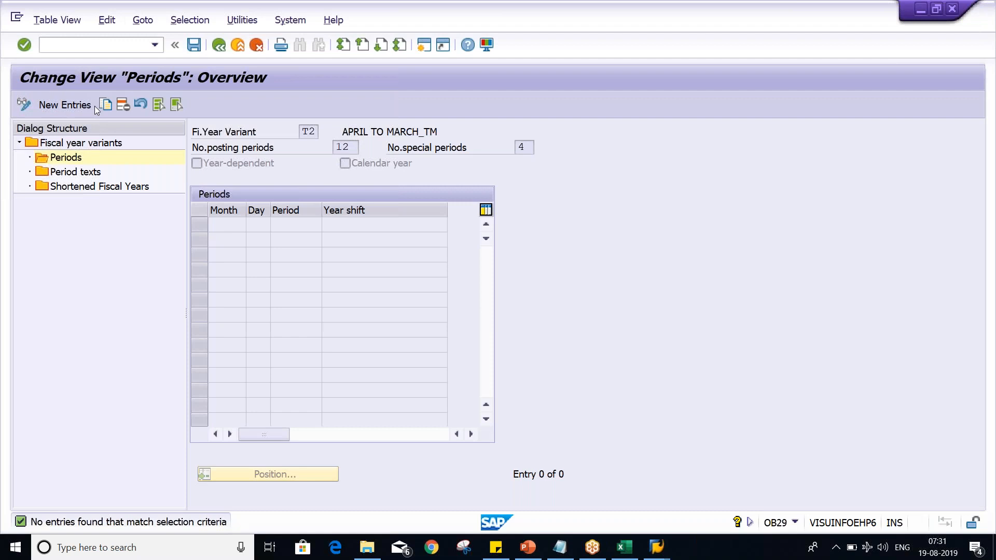
left_click(66, 106)
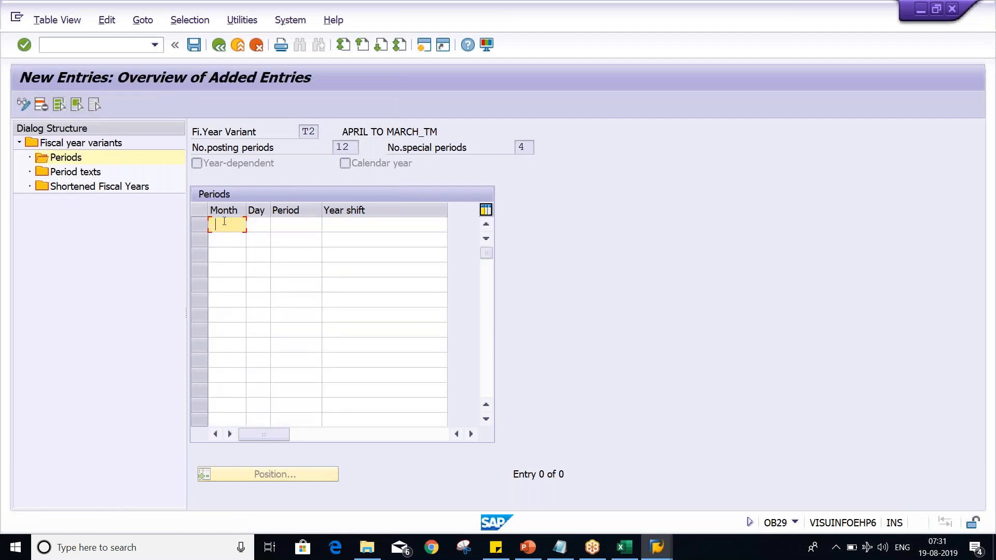
key("BackSpace")
Step: Copy the CAL YR. numbers 1 to 12 from Excel cells D2:D13 into the Month column of the SAP period entries
key("alt+Tab")
left_click_drag(163, 162, 174, 298)
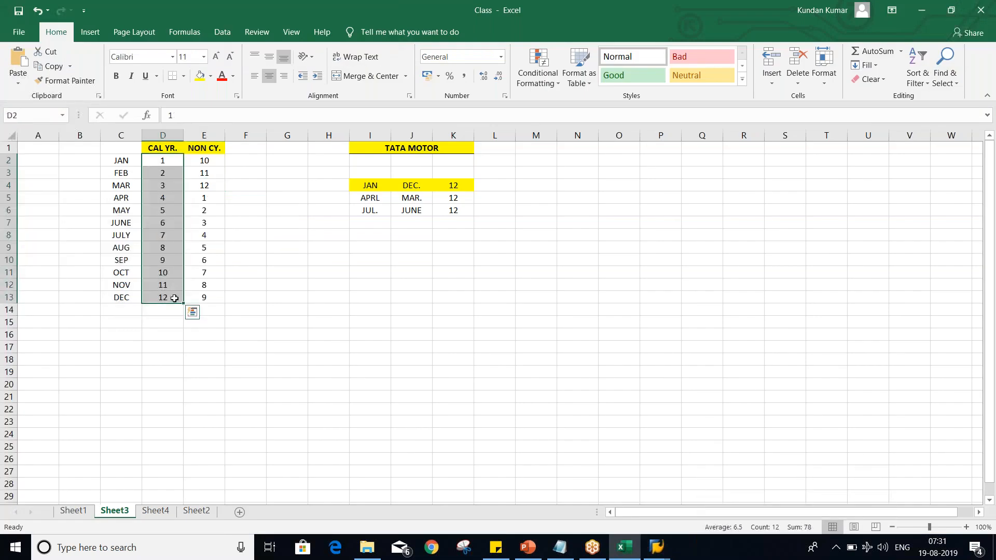
key("ctrl+c")
key("alt+Tab")
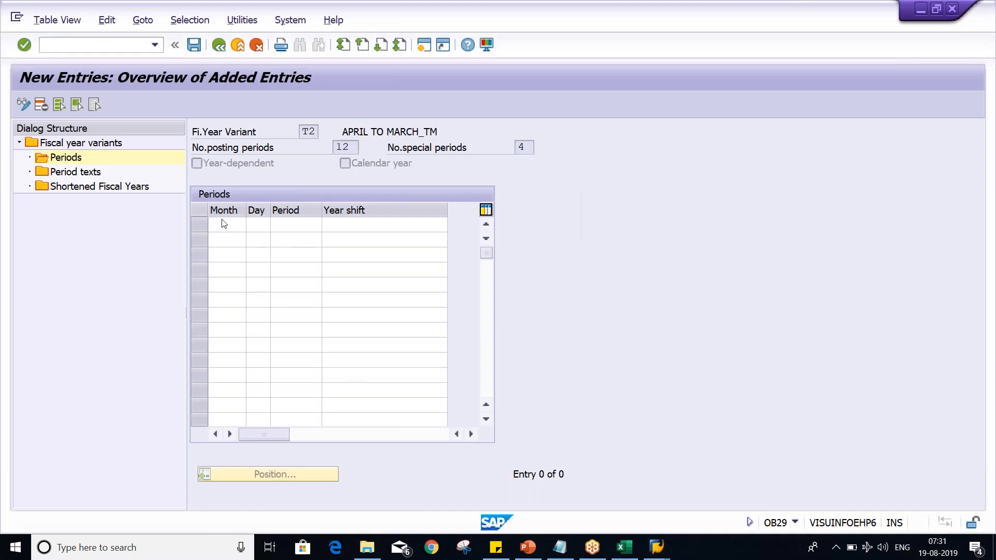
left_click(224, 223)
key("ctrl+v")
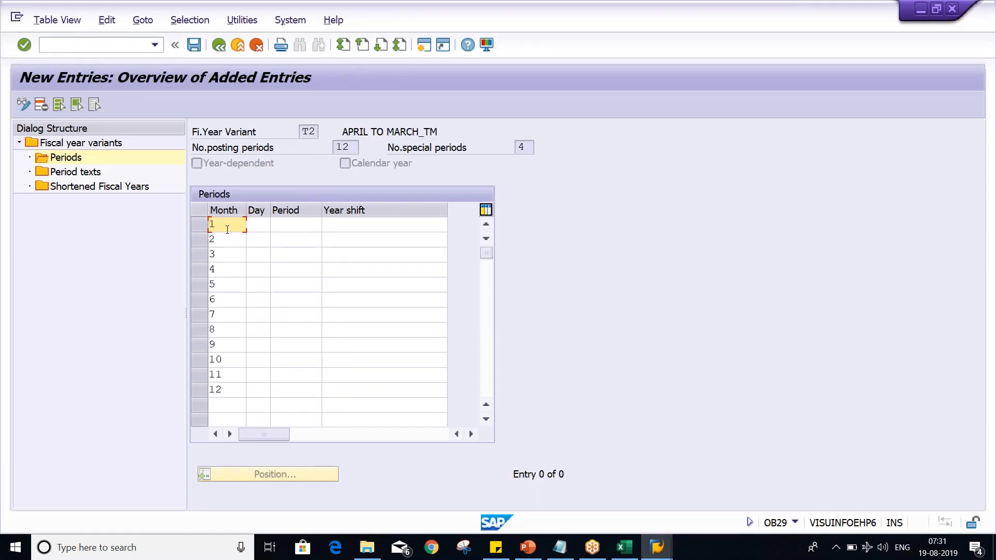
Step: Return to Excel and enter the days in column F: 31 for JAN and 29 for FEB
left_click(255, 226)
key("alt+Tab")
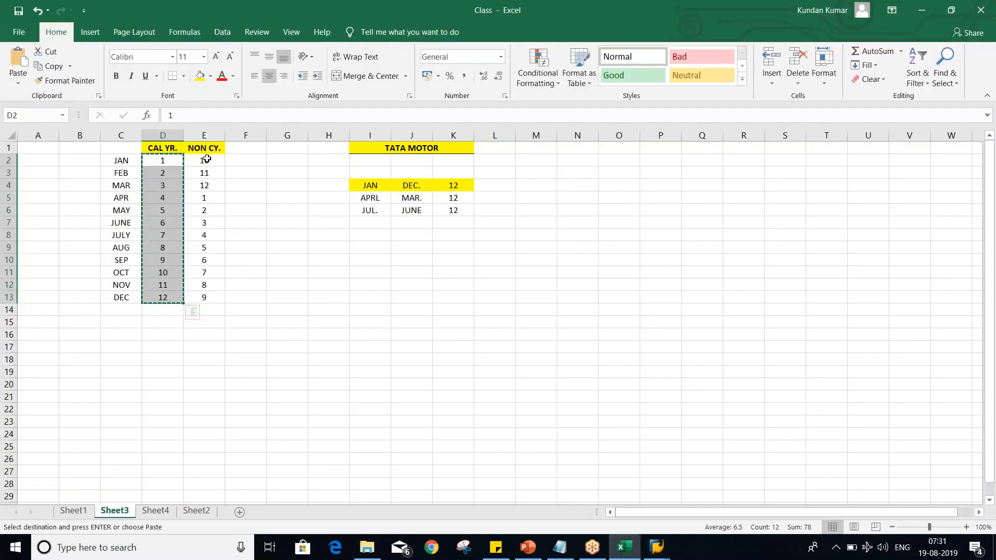
right_click(201, 136)
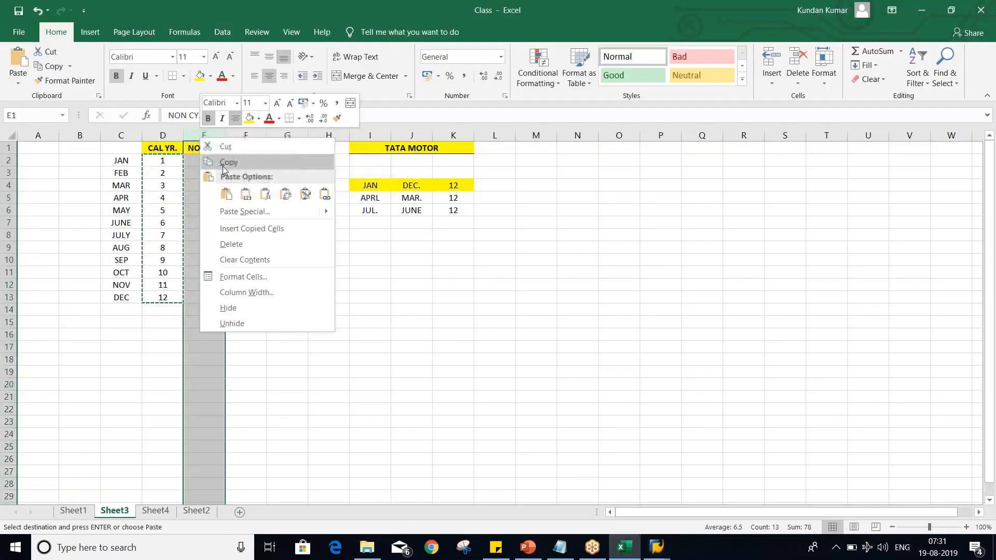
key("Escape")
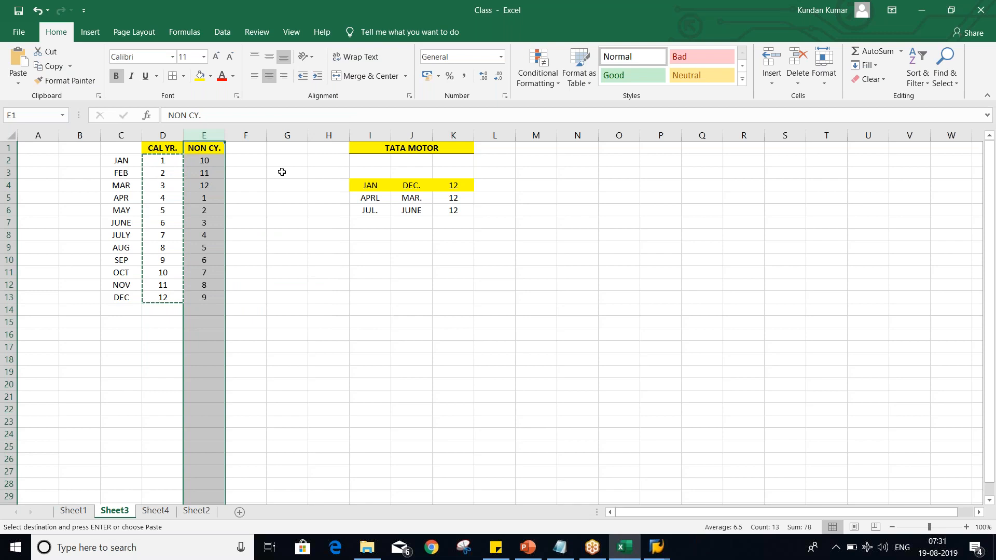
left_click(260, 160)
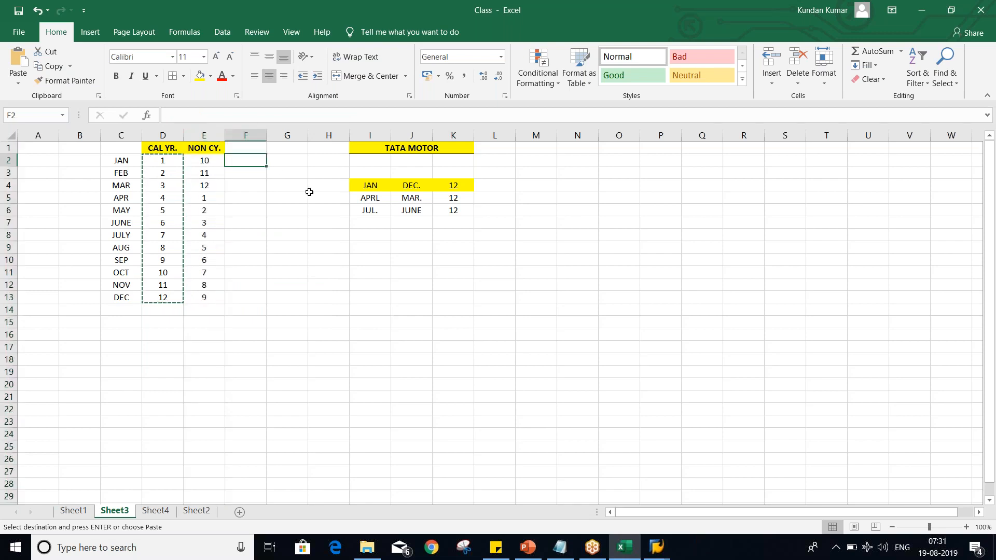
type("31")
key("Return")
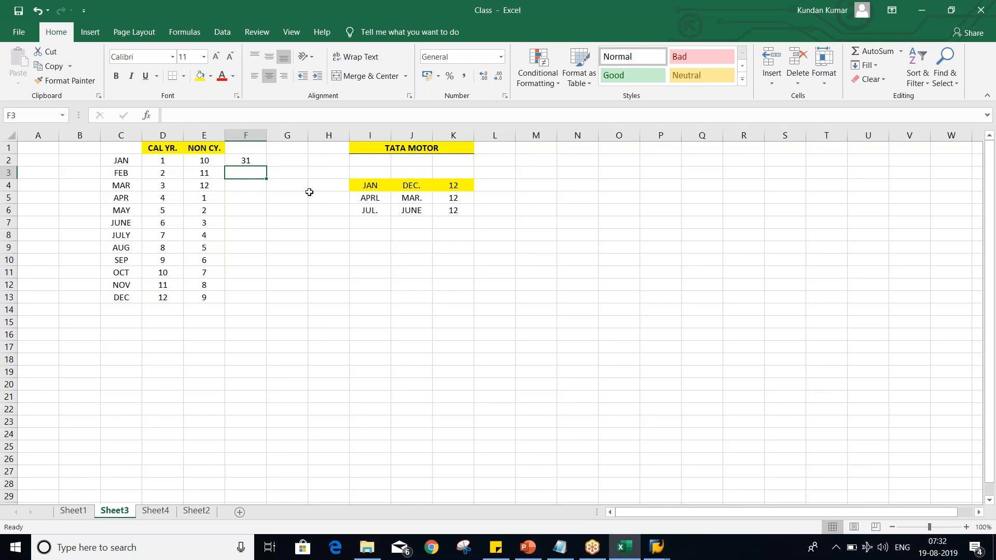
left_click(855, 354)
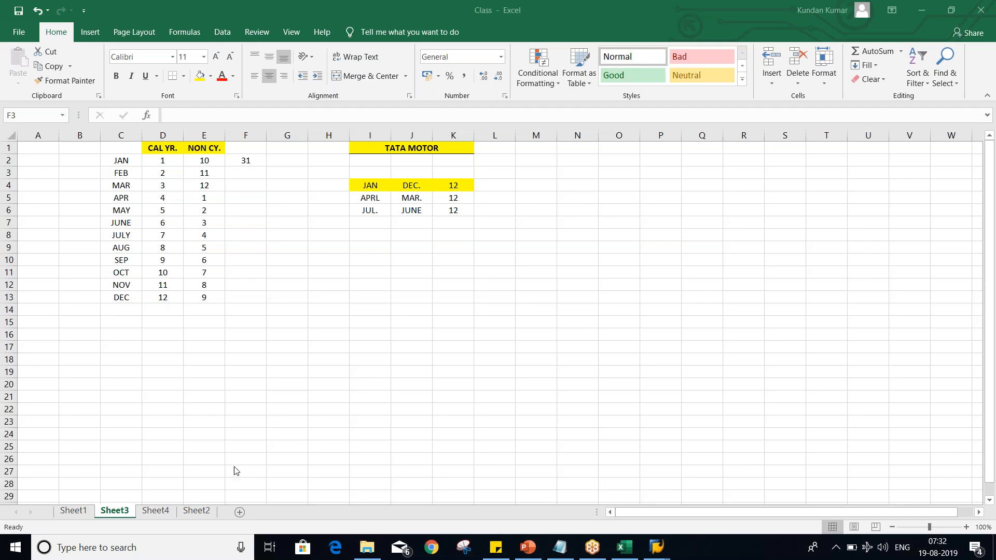
left_click(247, 177)
type("29")
key("Return")
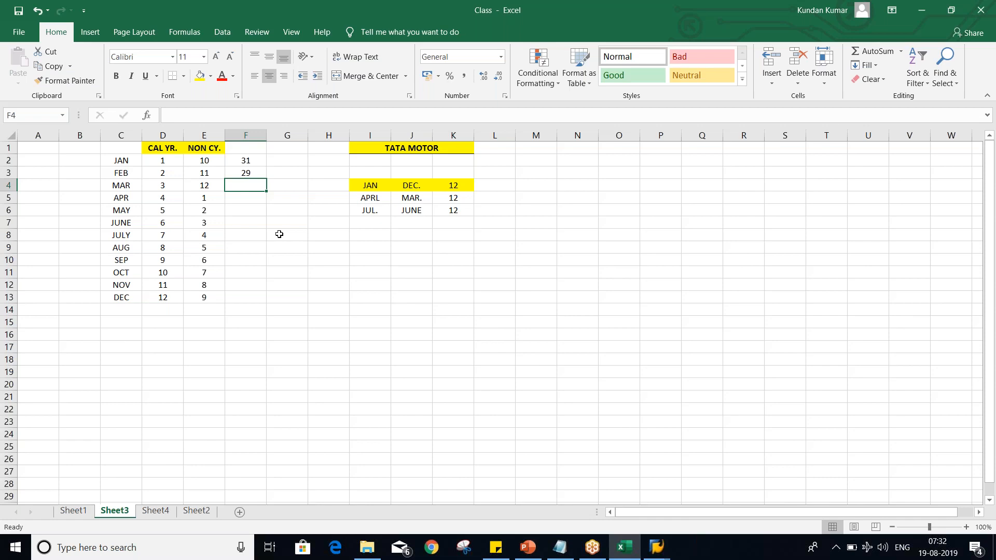
Step: Enter the days for MAR, APR and MAY in column F as 31, 30 and 31
left_click_drag(245, 161, 249, 172)
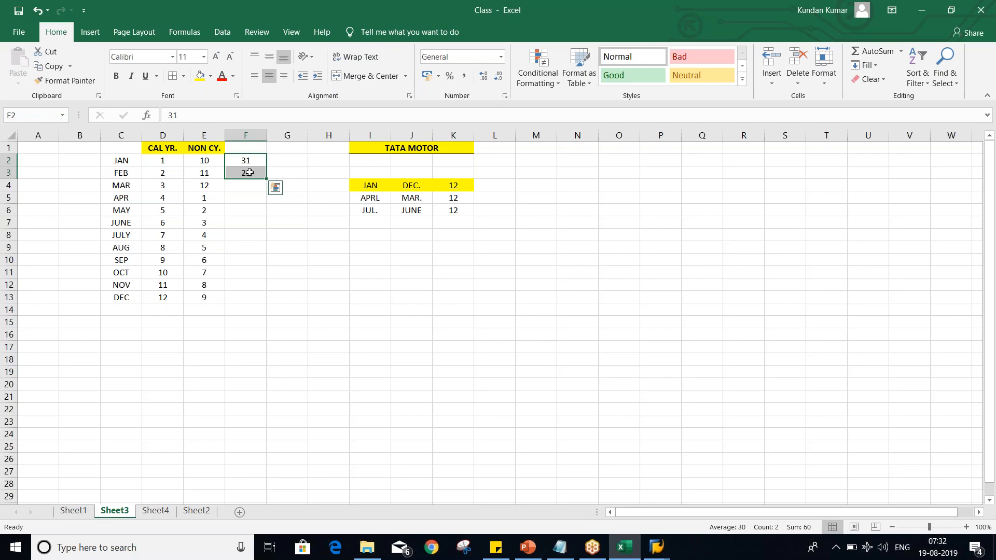
left_click(250, 173)
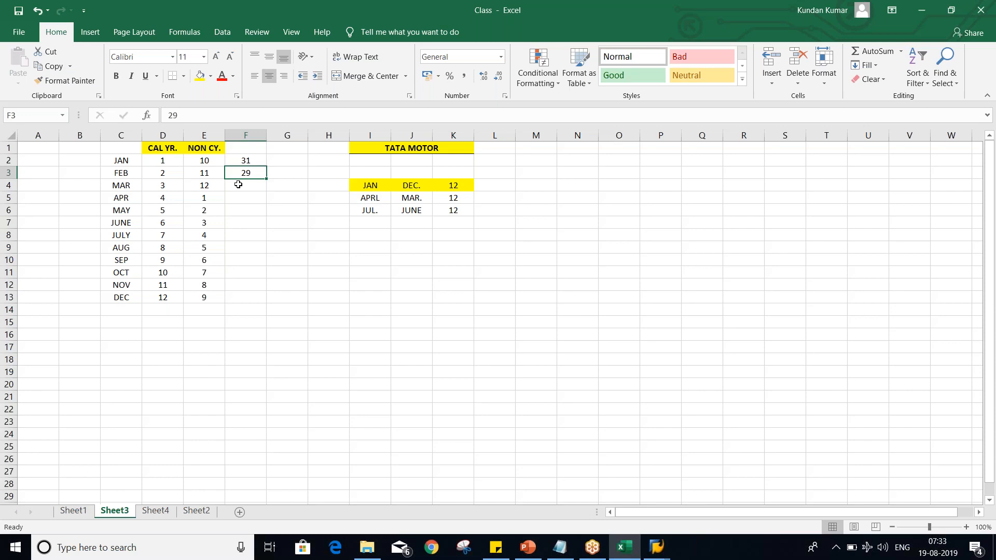
left_click(238, 184)
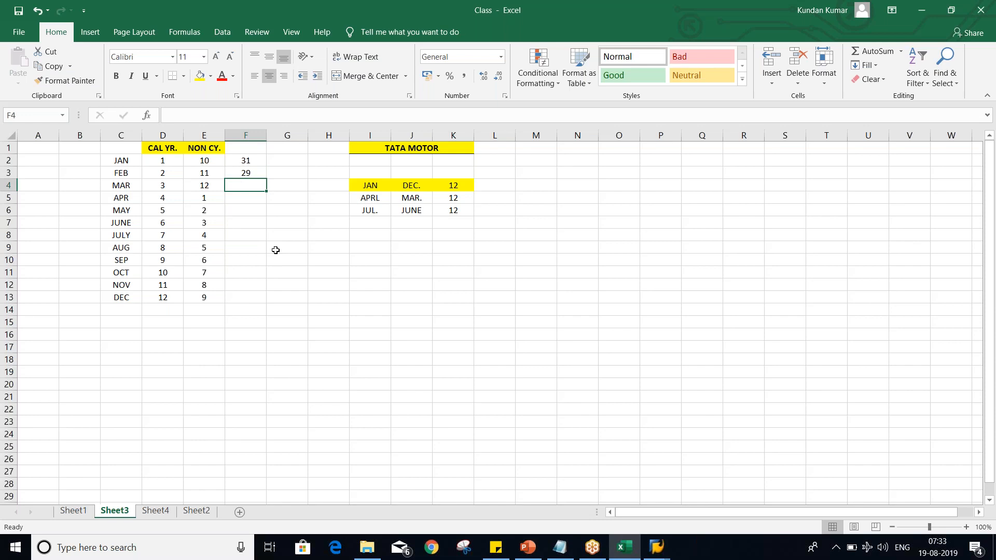
type("31")
key("Return")
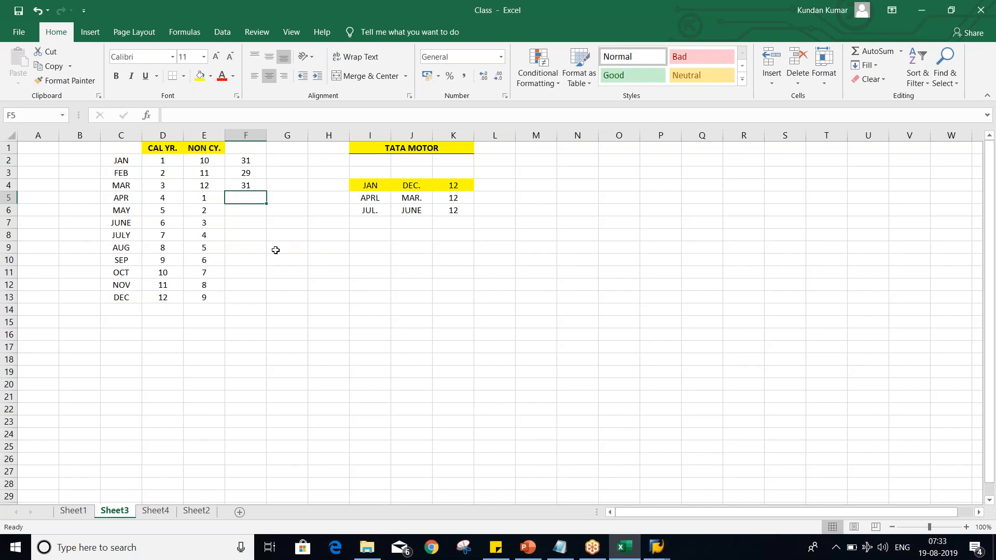
type("30")
key("Return")
type("31")
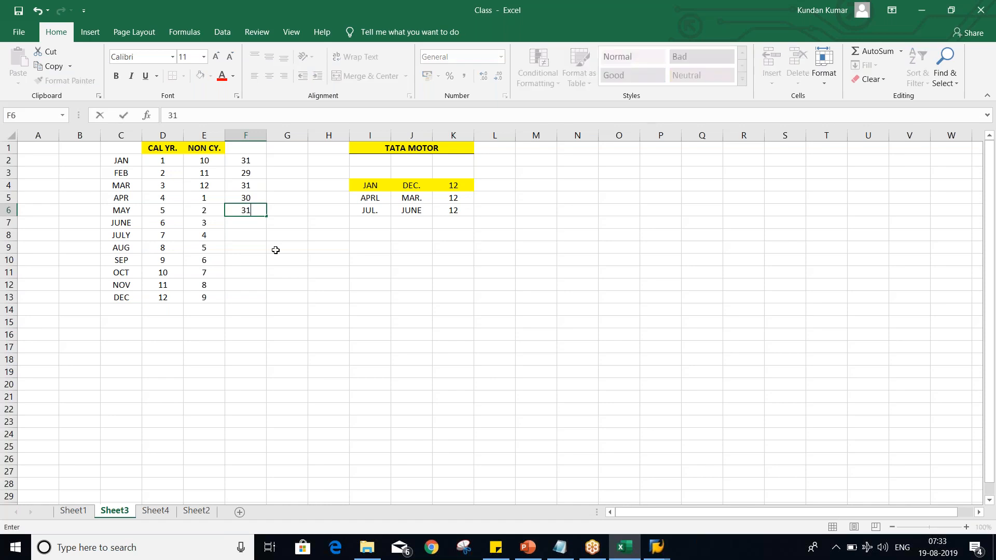
key("Return")
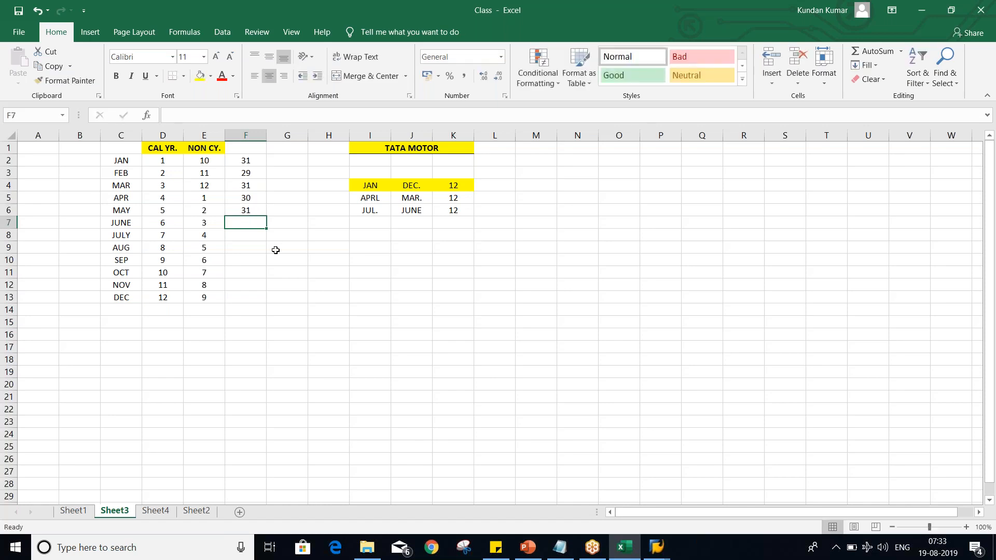
Step: Enter the days for JUNE through DEC in column F as 30, 31, 31, 30, 31, 30 and 31
type("30")
key("Return")
type("31")
key("Return")
type("31")
key("Return")
type("30")
key("Return")
type("31")
key("Return")
type("30")
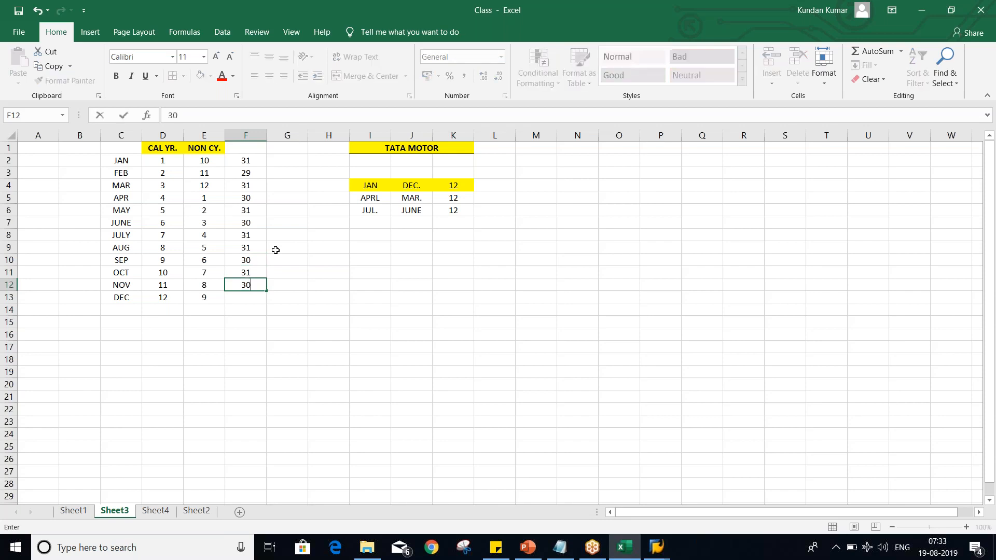
key("Return")
type("31")
key("Return")
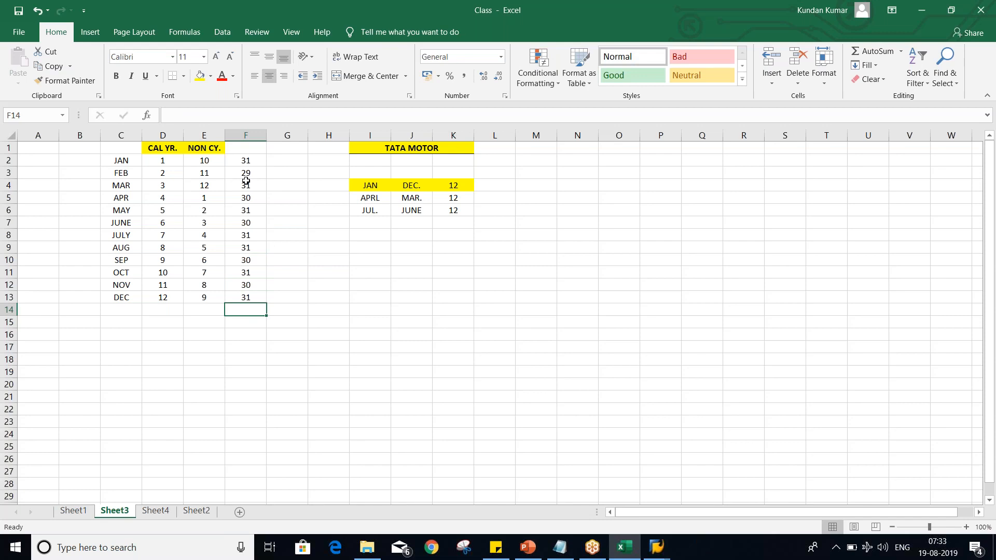
Step: Enter the heading DAYS in cell F1 and format it bold with yellow fill
left_click(256, 150)
type("DAYS")
key("Return")
left_click(257, 150)
key("ctrl+b")
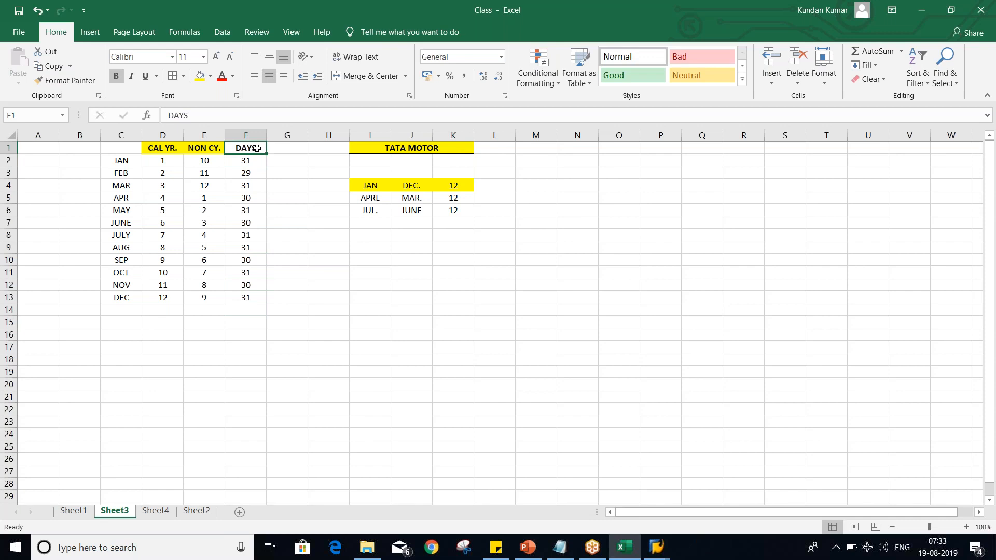
left_click(199, 76)
left_click(289, 247)
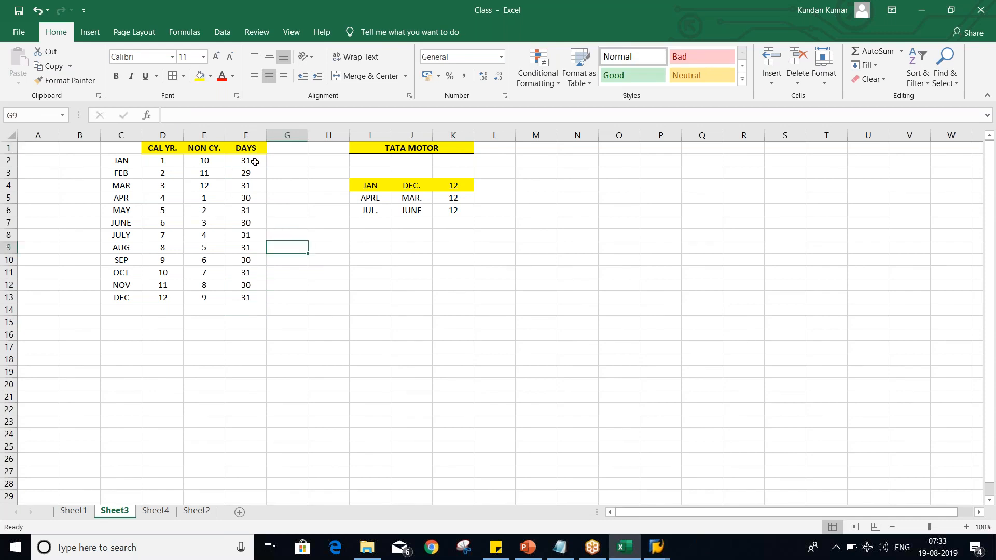
left_click_drag(251, 160, 250, 299)
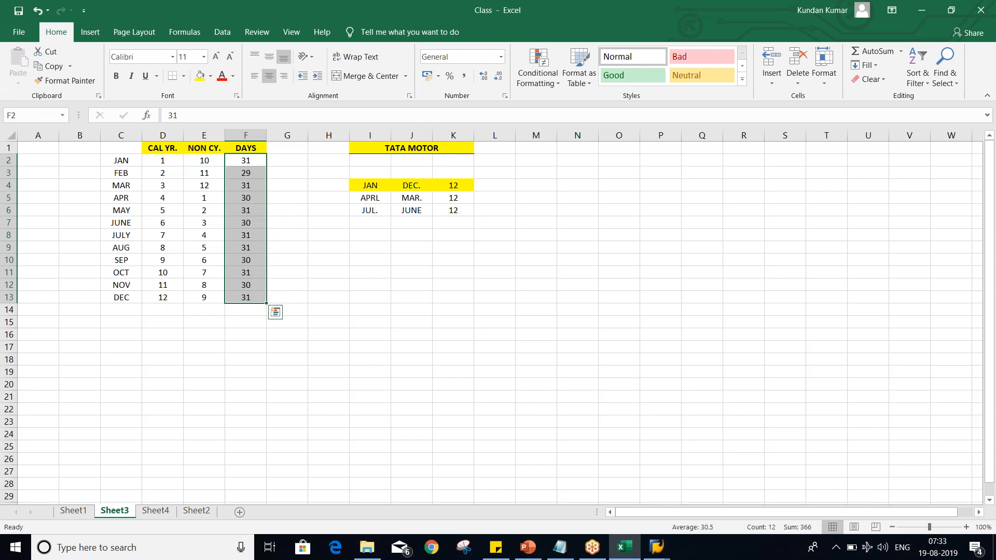
left_click(242, 158)
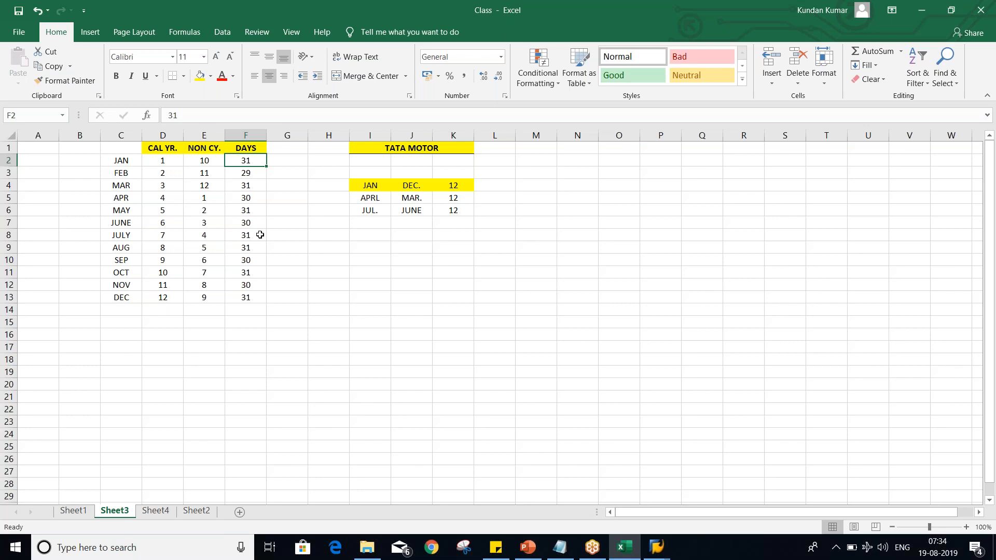
left_click_drag(260, 164, 257, 293)
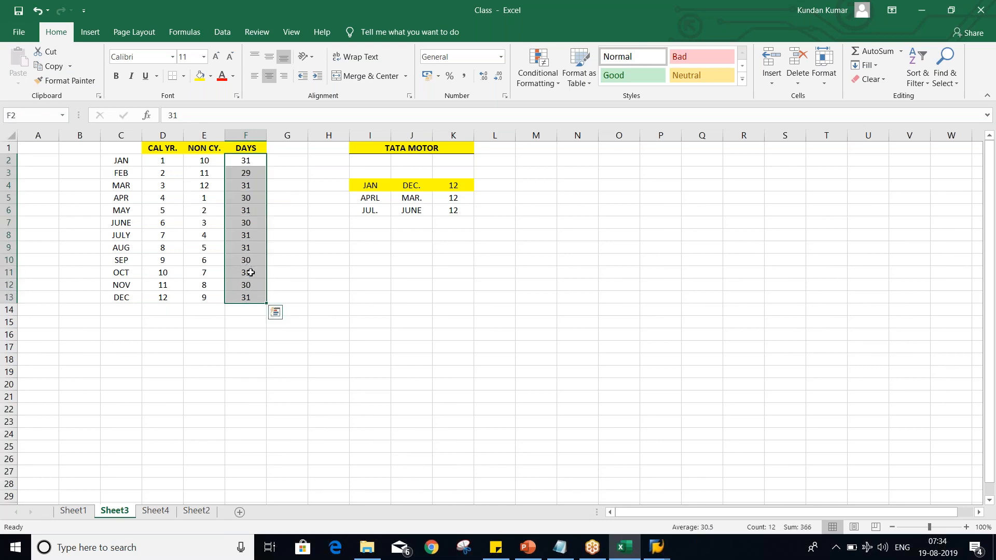
left_click(251, 272)
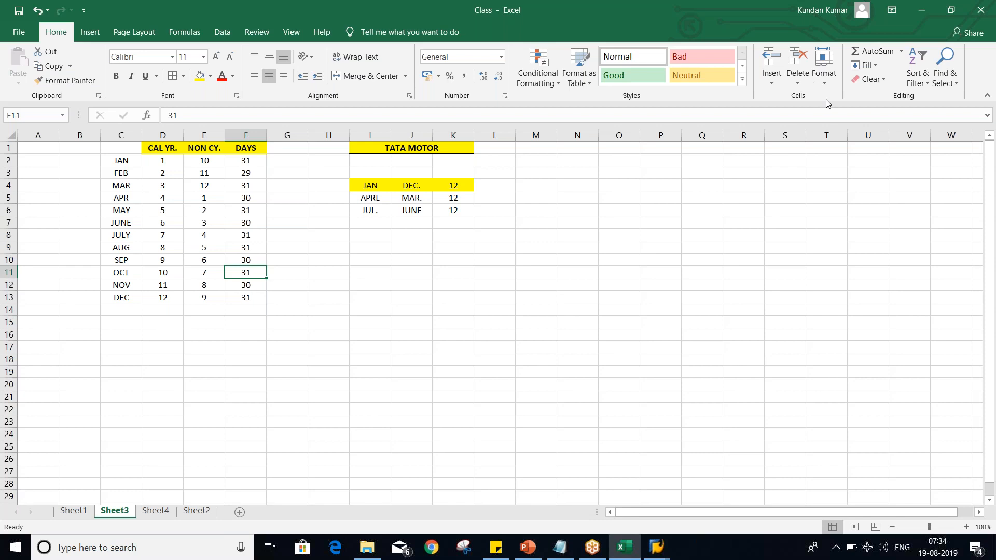
left_click(405, 322)
Step: Copy the DAYS values F2:F13 and paste them into the Day column of the SAP periods table for variant T2
left_click_drag(245, 160, 247, 296)
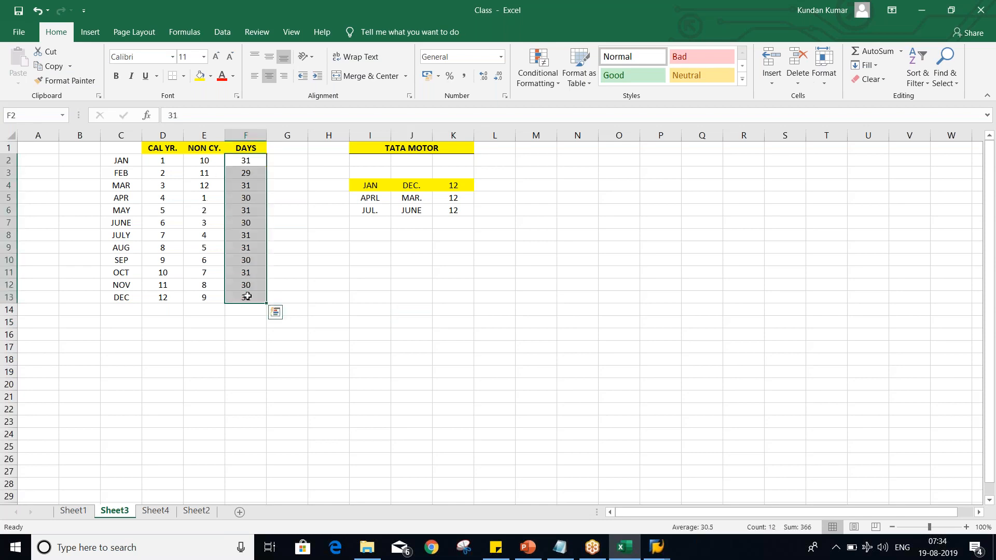
key("ctrl+c")
key("alt+Tab")
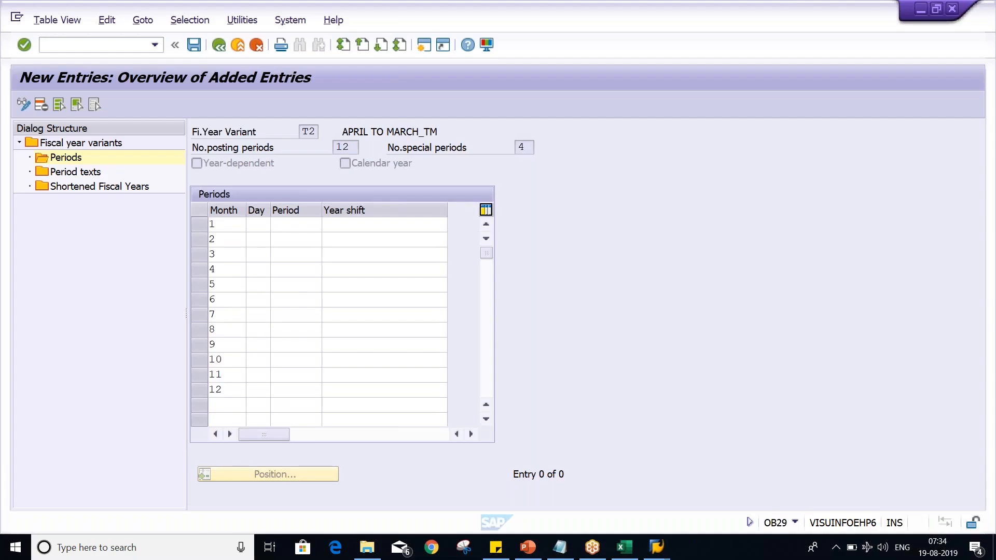
left_click(253, 224)
key("ctrl+v")
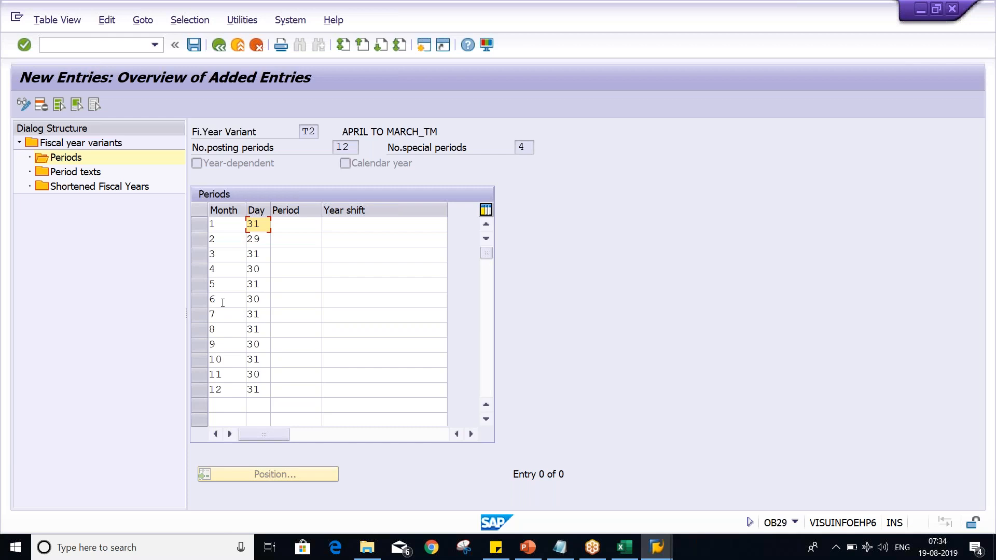
Step: Enter period 1 for month 4 in the periods table
left_click(286, 273)
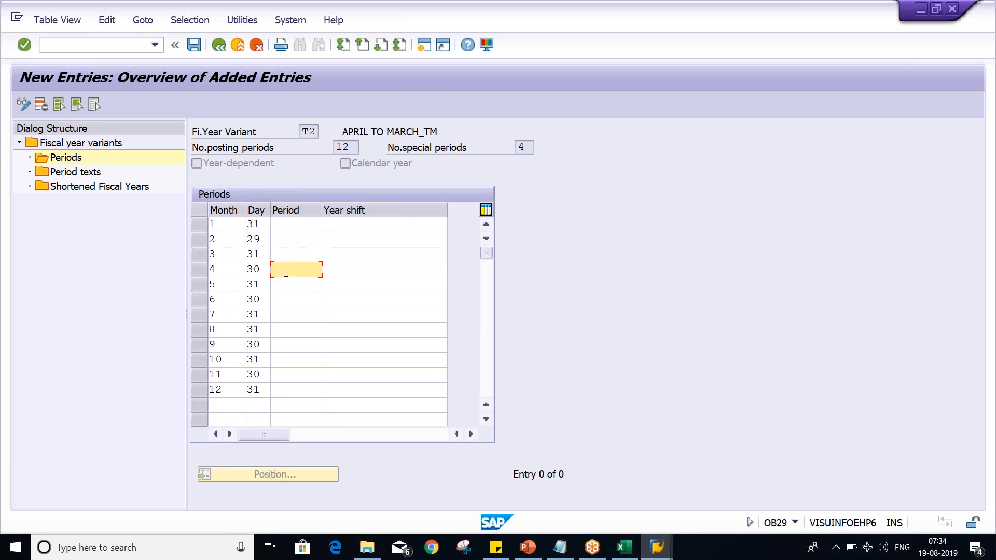
type("1")
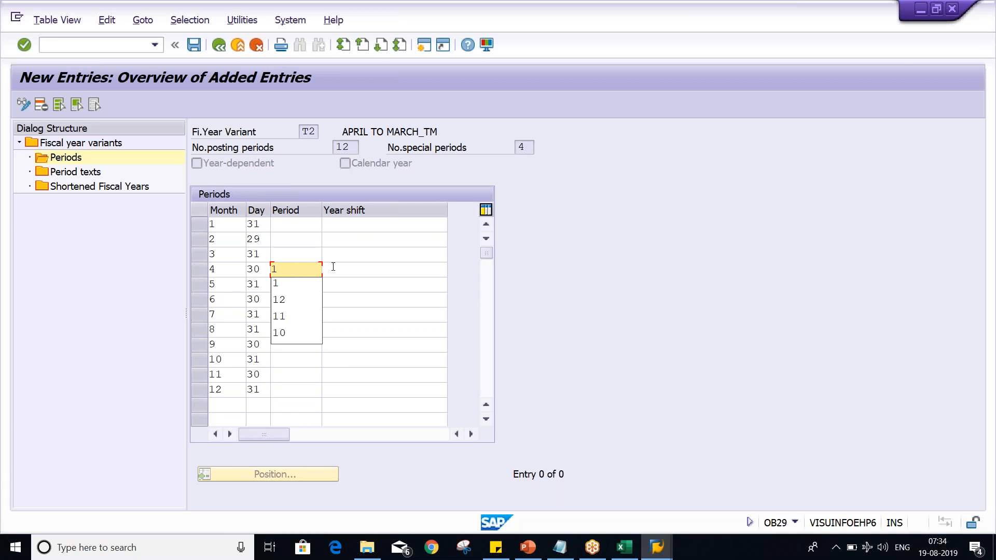
key("Tab")
left_click(286, 284)
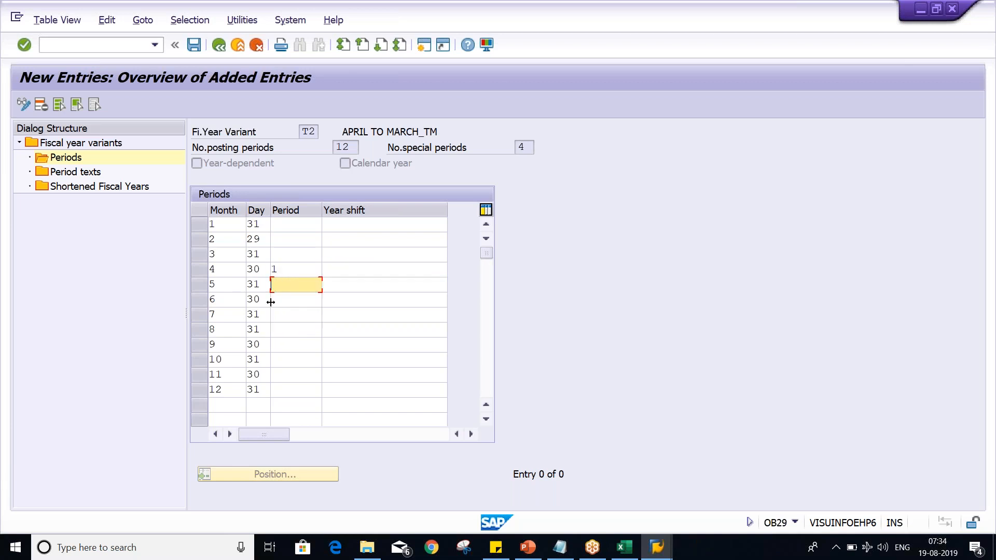
left_click(284, 390)
left_click(276, 225)
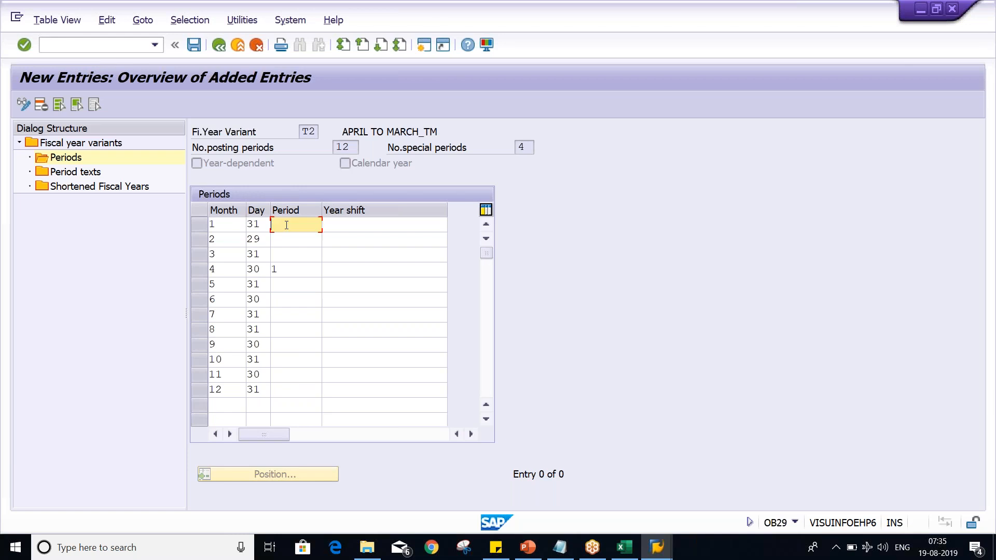
left_click(287, 242)
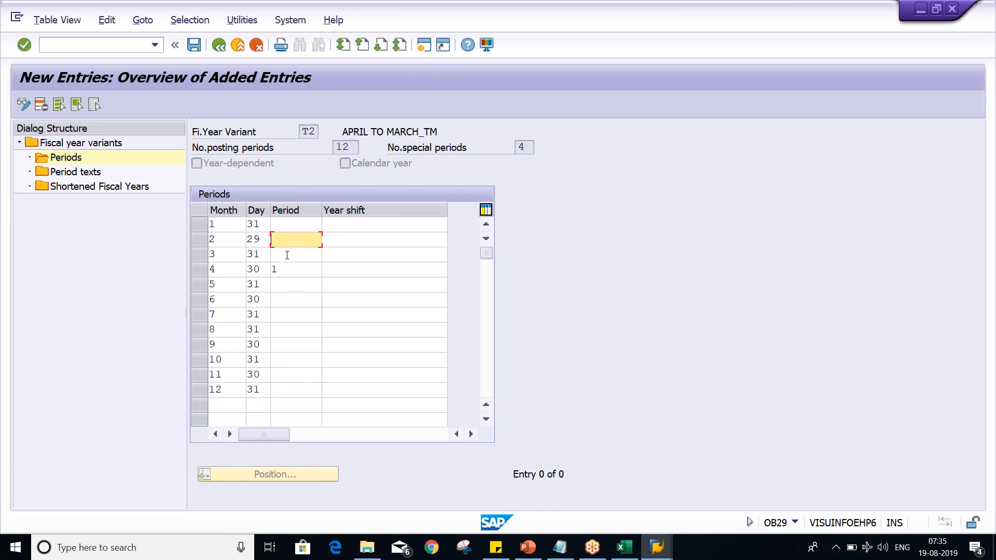
left_click(287, 254)
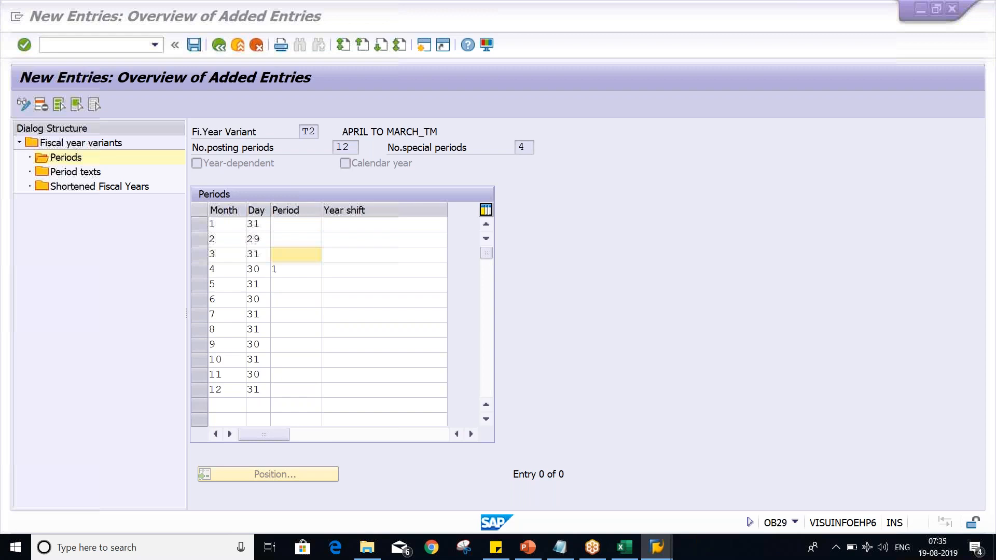
Step: Copy the NON CY. values E2:E13 from Excel into the Period column of the SAP periods table, starting at month 1
key("alt+Tab")
left_click(202, 160)
left_click_drag(203, 160, 198, 297)
key("ctrl+c")
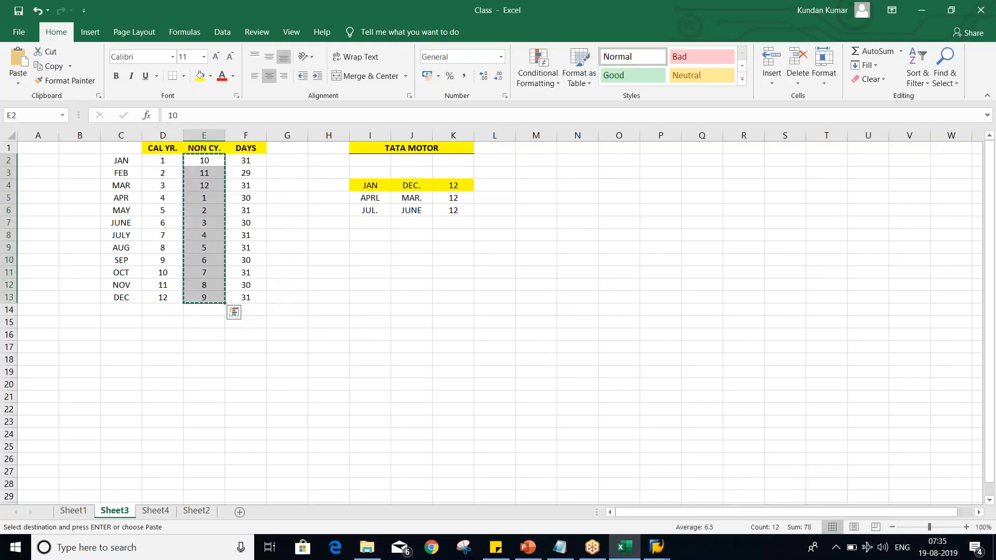
key("alt+Tab")
left_click(291, 225)
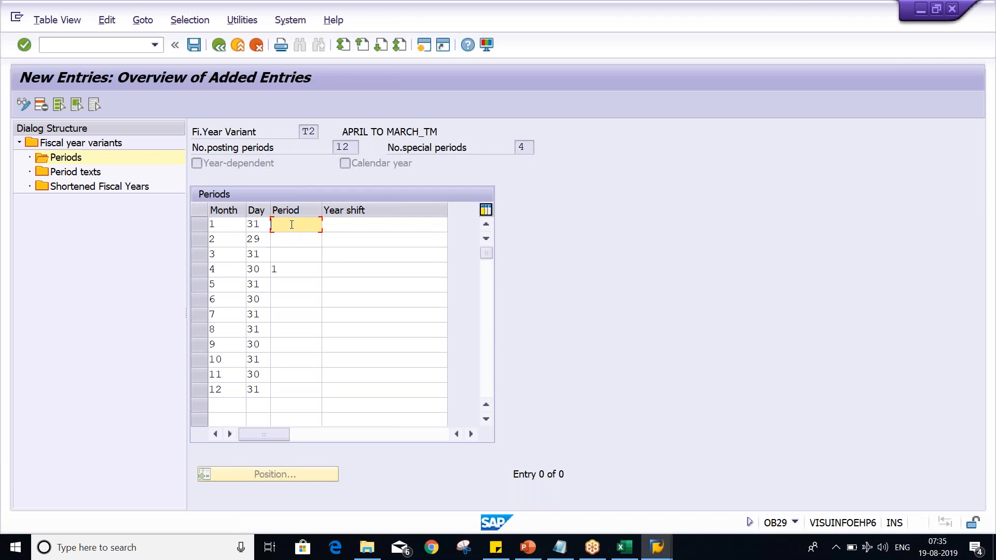
key("ctrl+v")
Step: Re-enter 1 as the month in the first row and submit the period entries with the year shift left blank
double_click(224, 230)
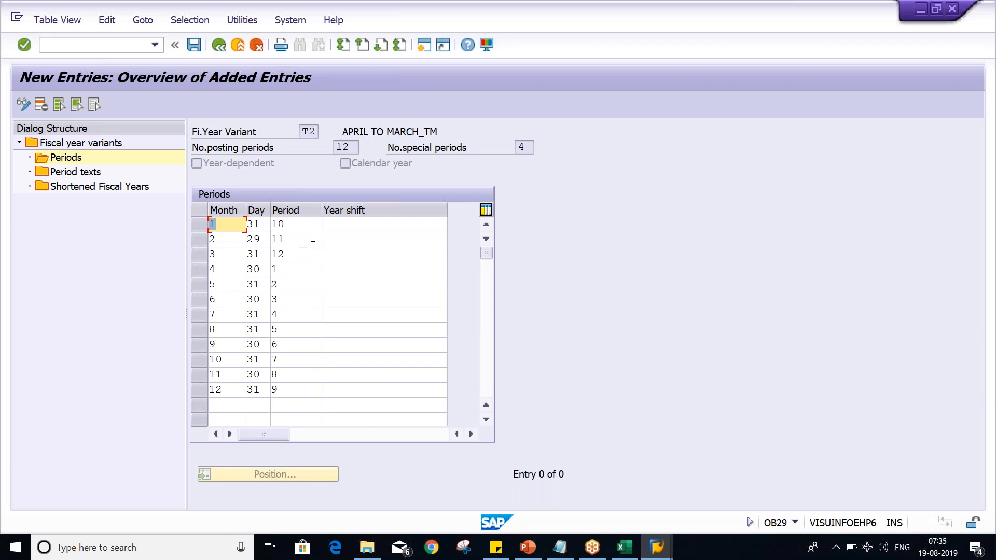
key("BackSpace")
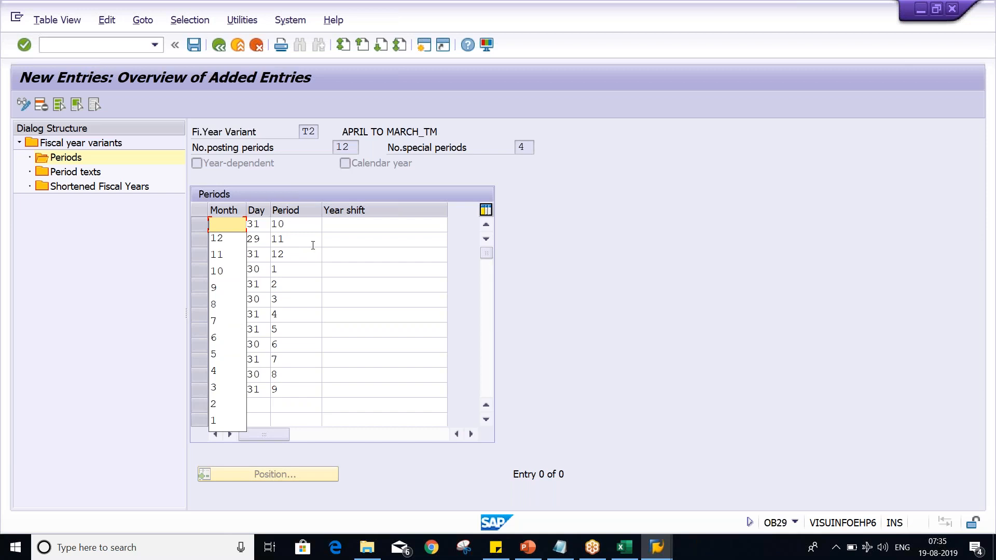
type("1")
left_click(338, 230)
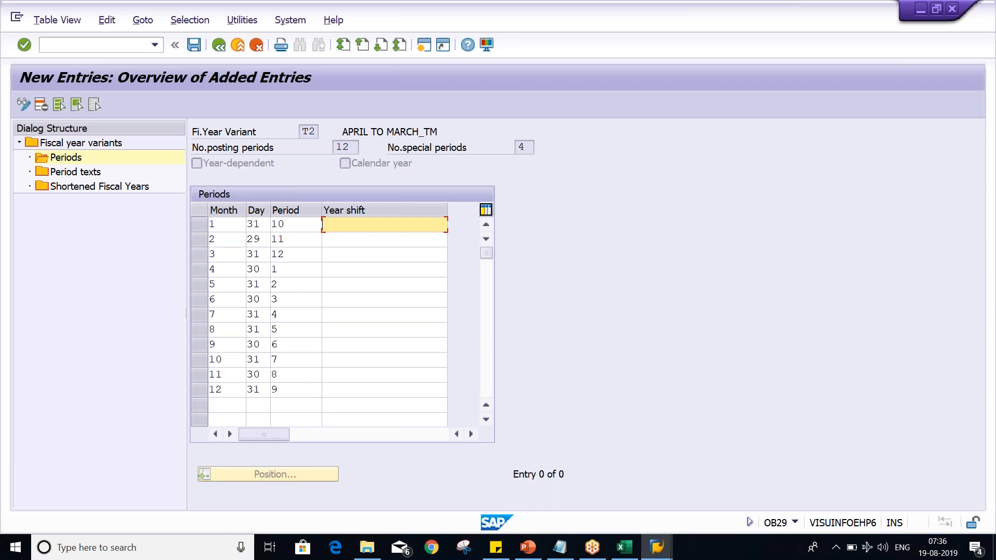
left_click(351, 241)
left_click(302, 241)
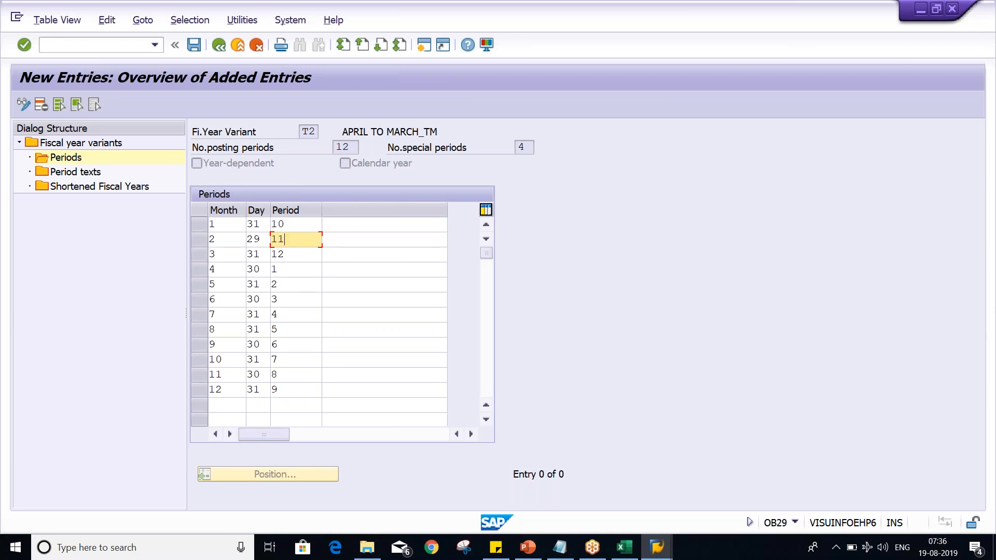
key("Return")
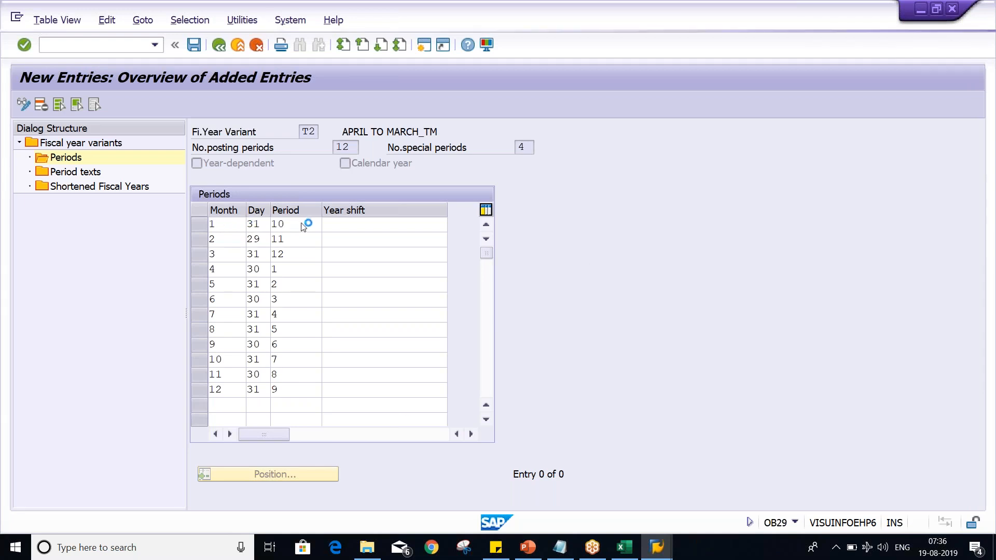
Step: Switch to Excel and enter the heading YEAR SHFT in cell G1, declining the detailed SAP connection error description
key("alt+Tab")
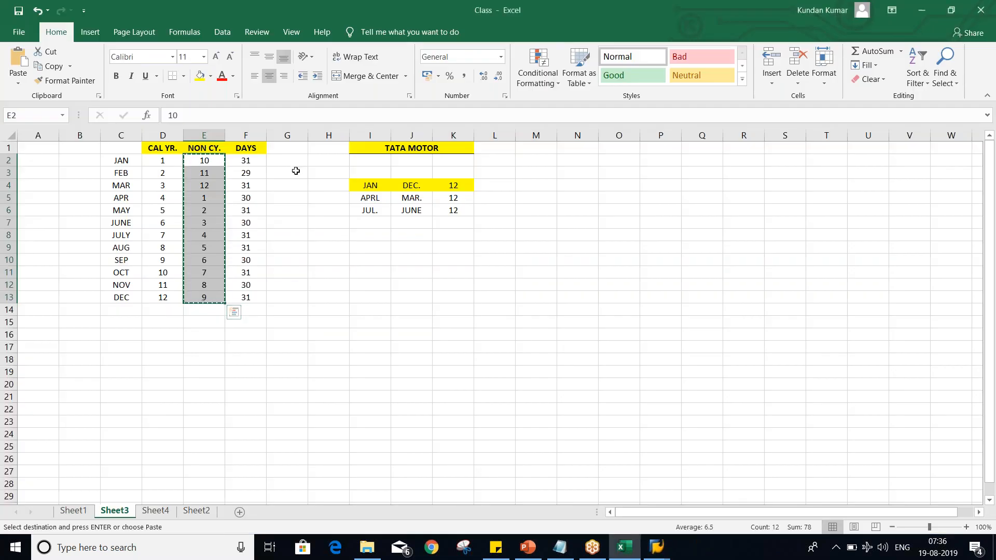
left_click(289, 147)
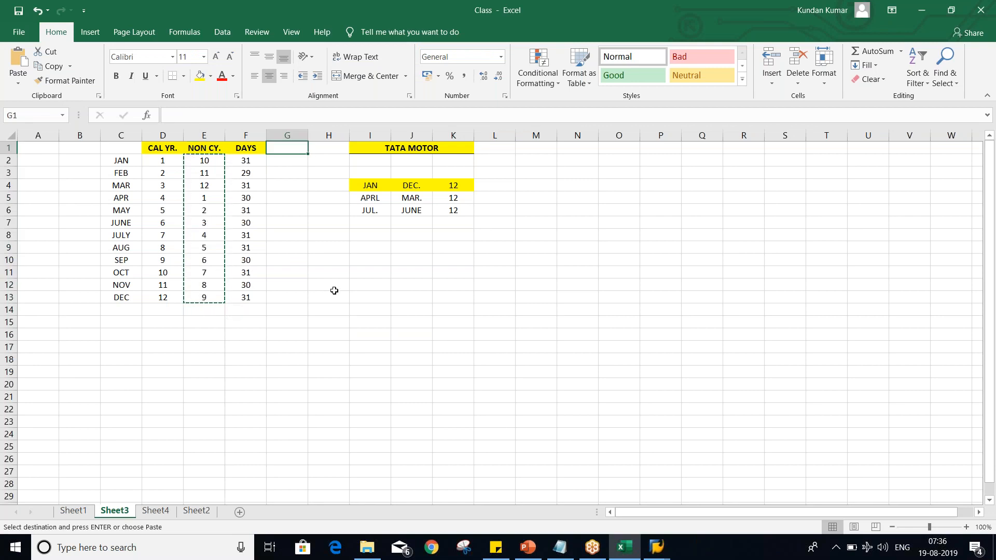
type("Y")
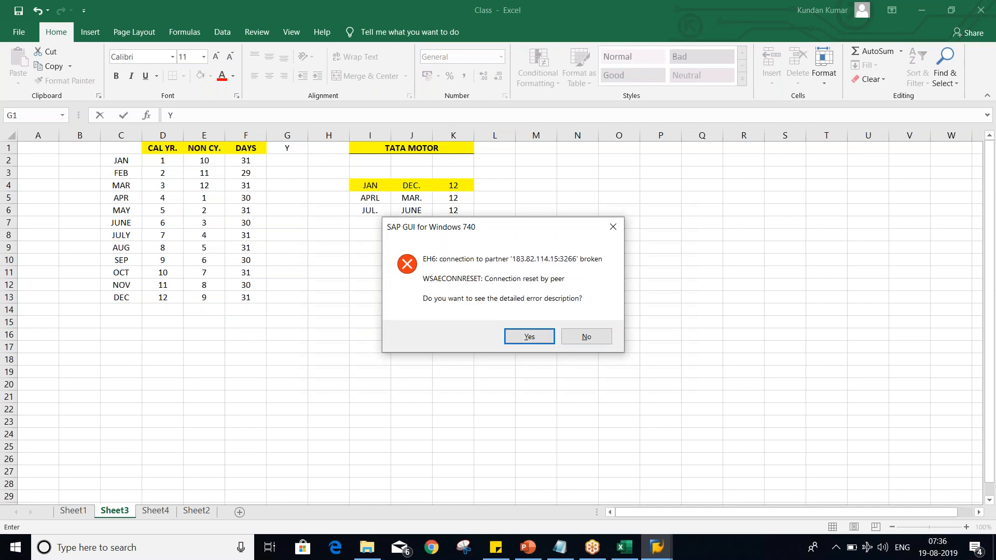
left_click(588, 338)
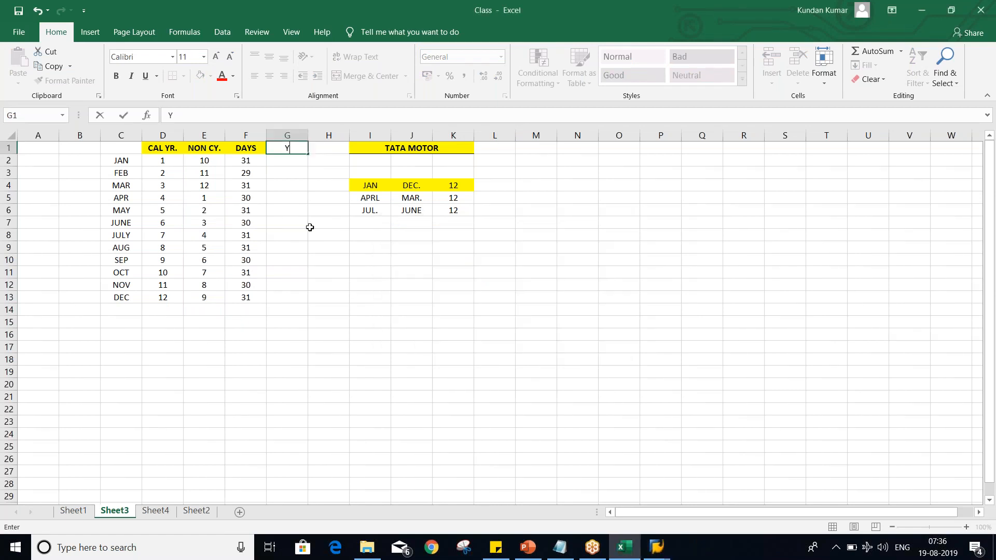
type("EAR SHFT")
key("Return")
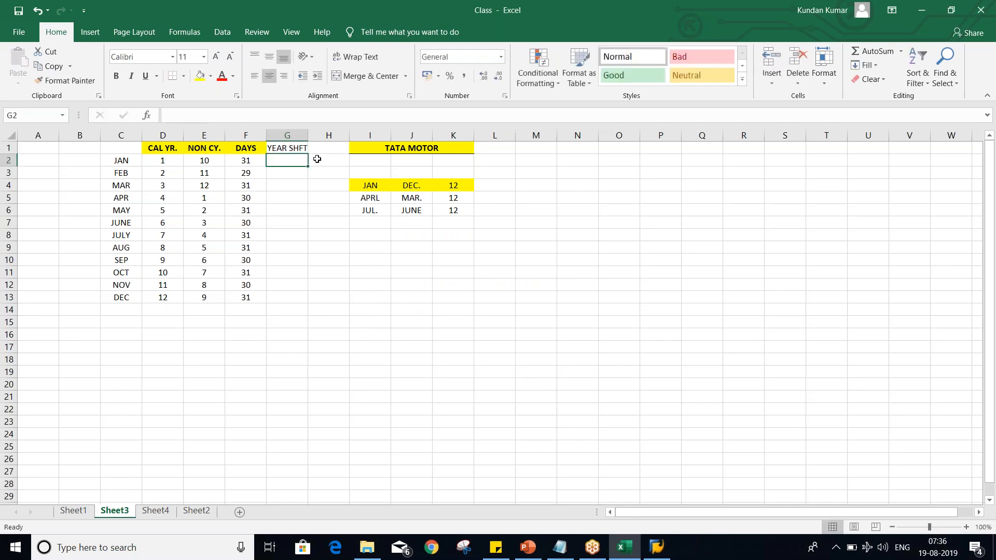
Step: Shorten the heading in cell G1 to YR SHFT
left_click(298, 151)
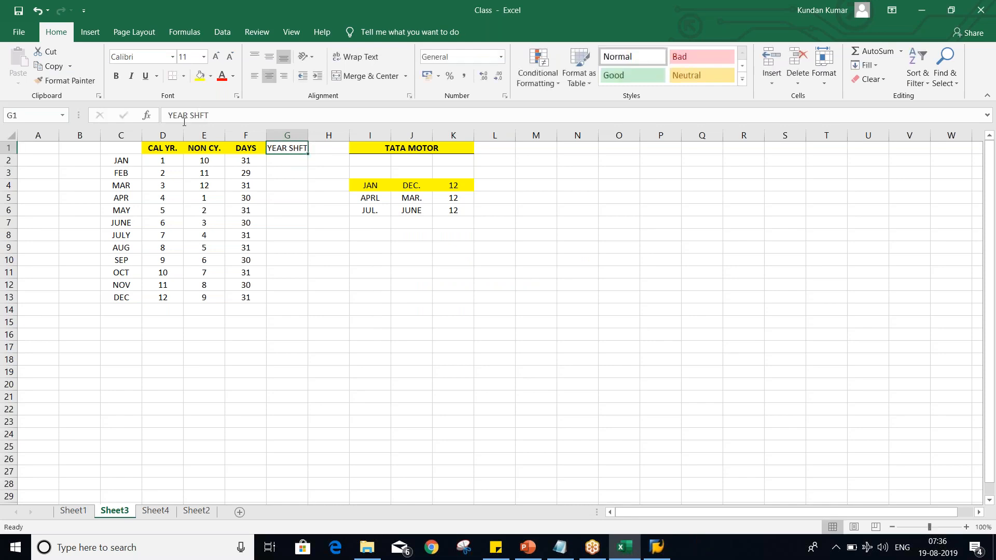
left_click(183, 115)
key("BackSpace")
key("BackSpace")
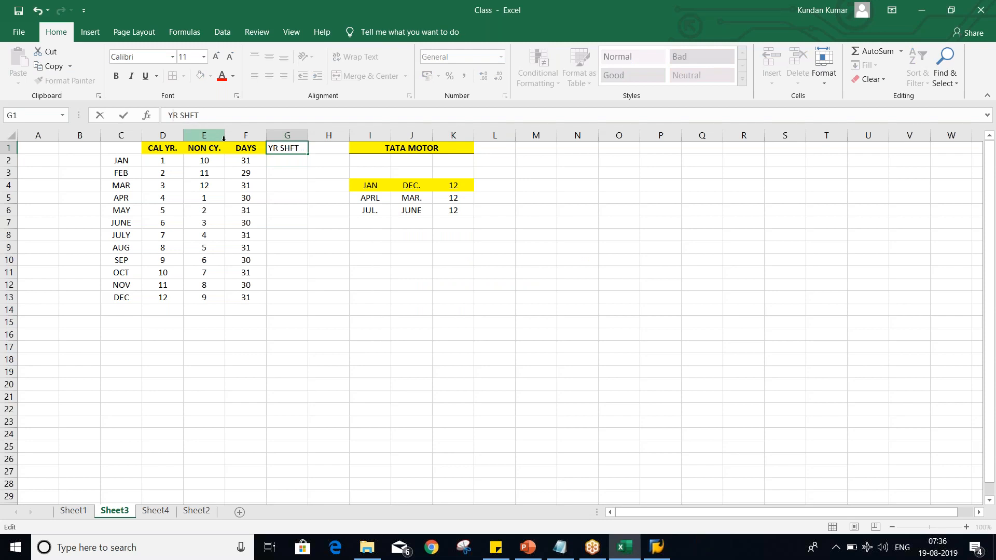
left_click(283, 214)
Step: Format the YR SHFT heading in G1 bold with yellow fill
left_click(283, 148)
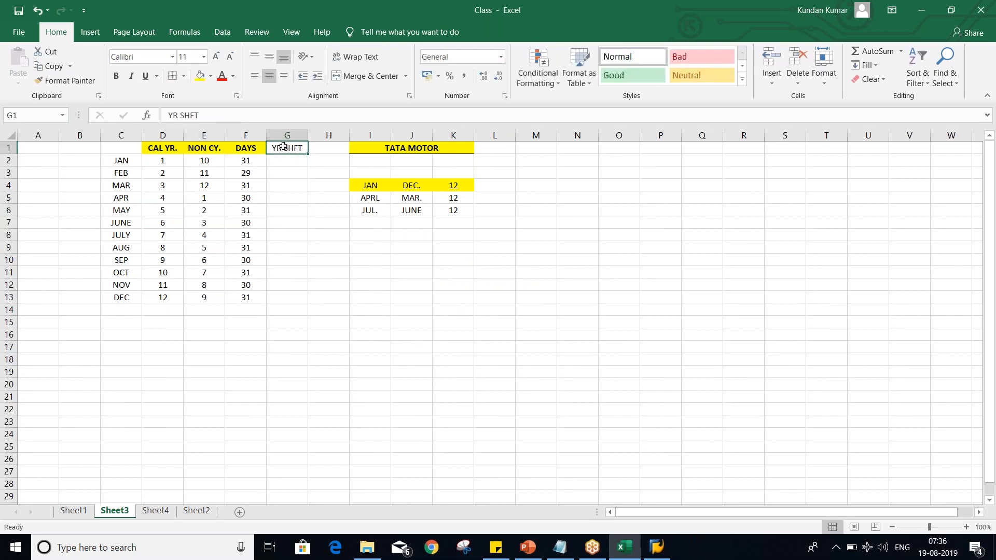
key("ctrl+b")
left_click(296, 247)
left_click(278, 151)
left_click(207, 74)
left_click(280, 197)
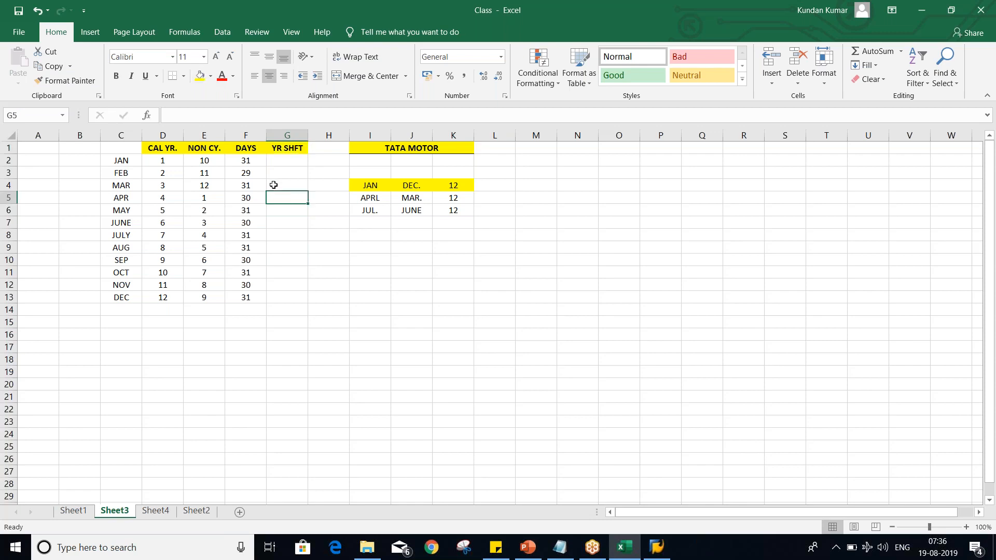
left_click(279, 173)
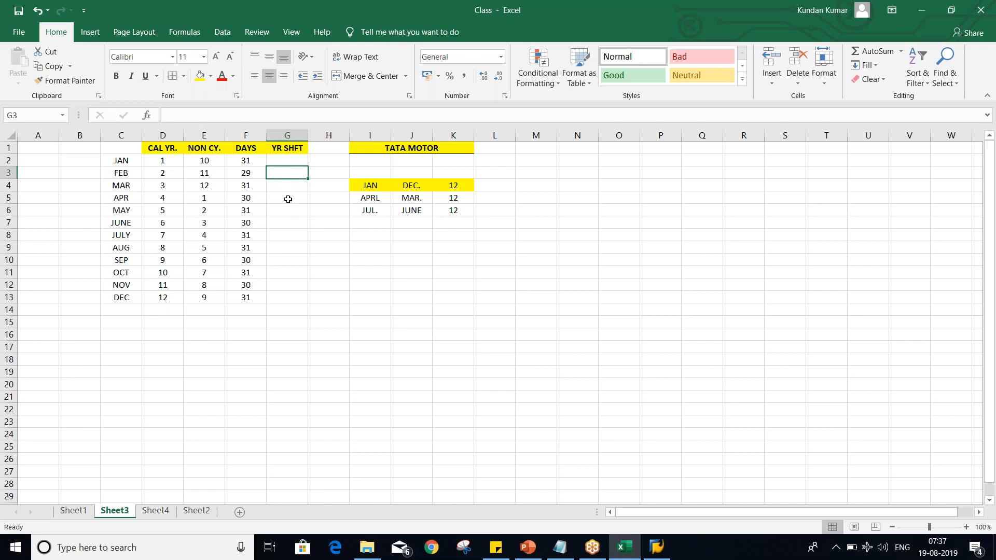
Step: Enter the heading MONTH in cell C1 and format it bold with yellow fill
left_click(133, 148)
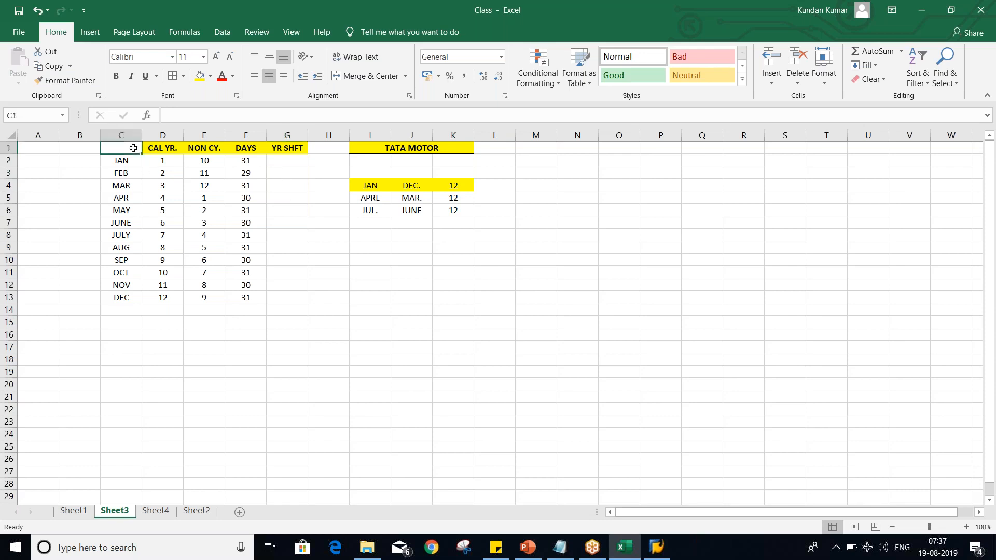
type("MONTH")
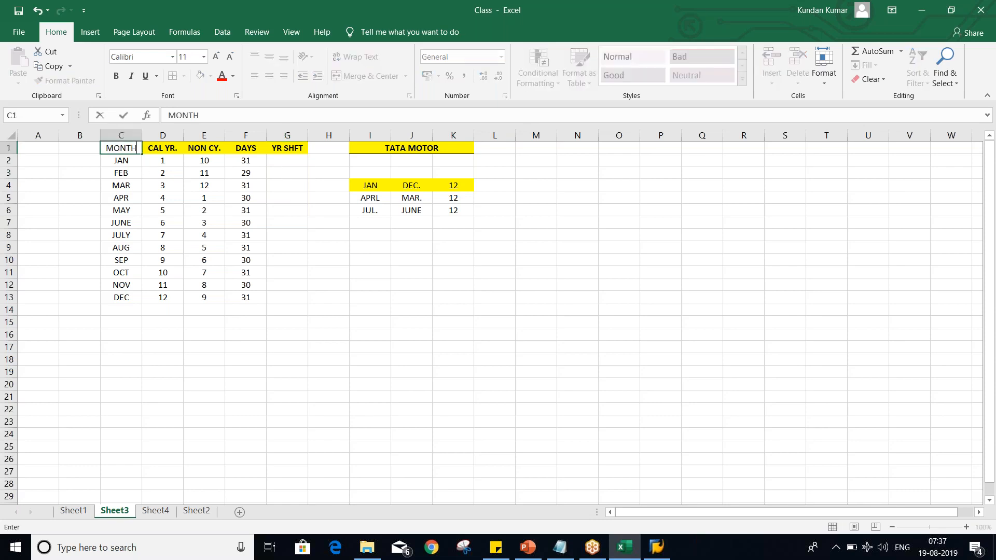
key("Return")
key("Up")
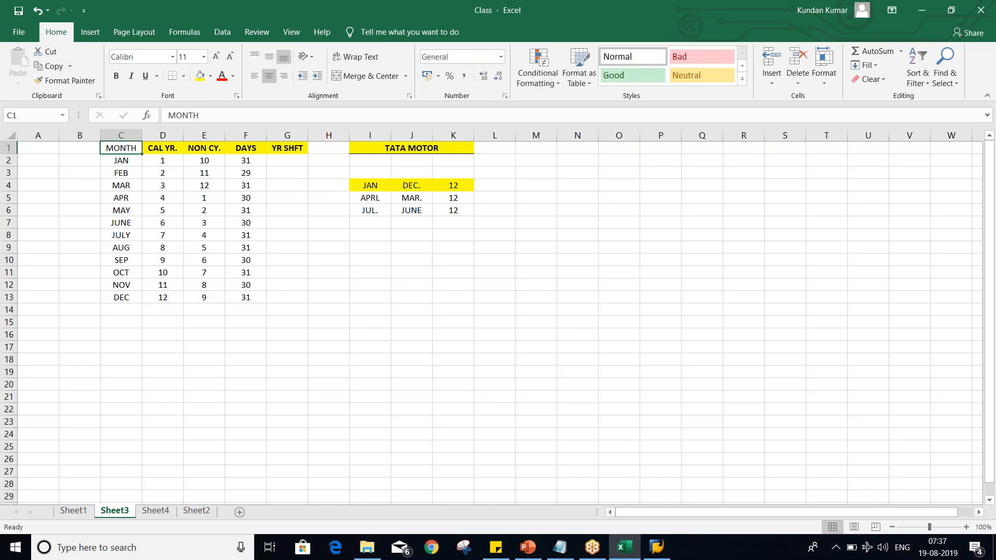
key("ctrl+b")
left_click(200, 77)
left_click_drag(111, 151, 300, 150)
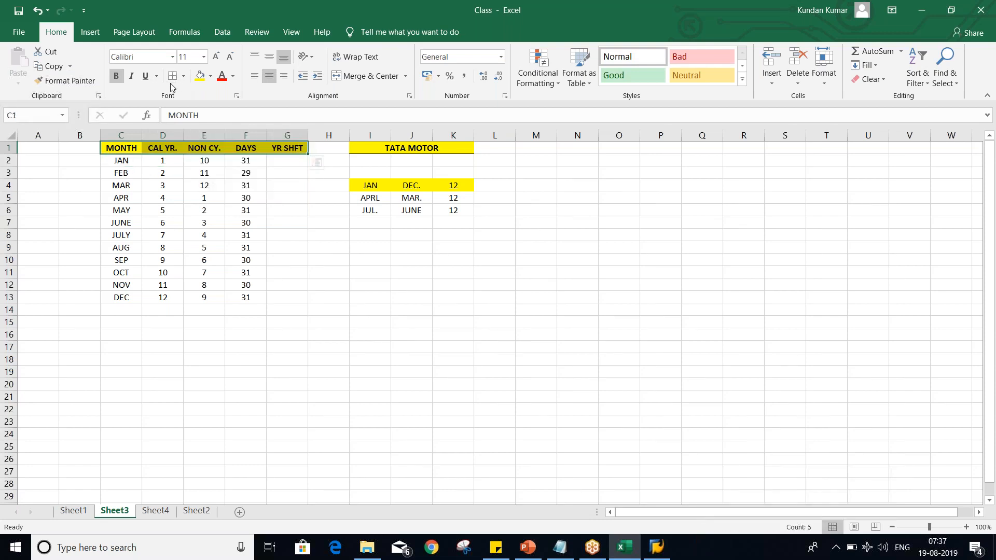
left_click(293, 273)
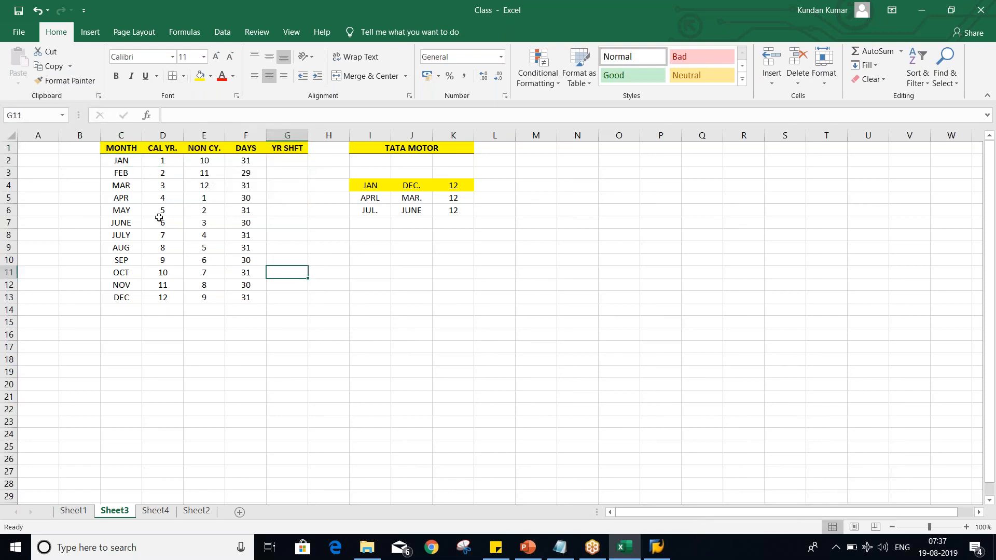
Step: Apply all borders to the table headings in C1:G1 and the month rows in C2:G13
left_click_drag(112, 151, 304, 150)
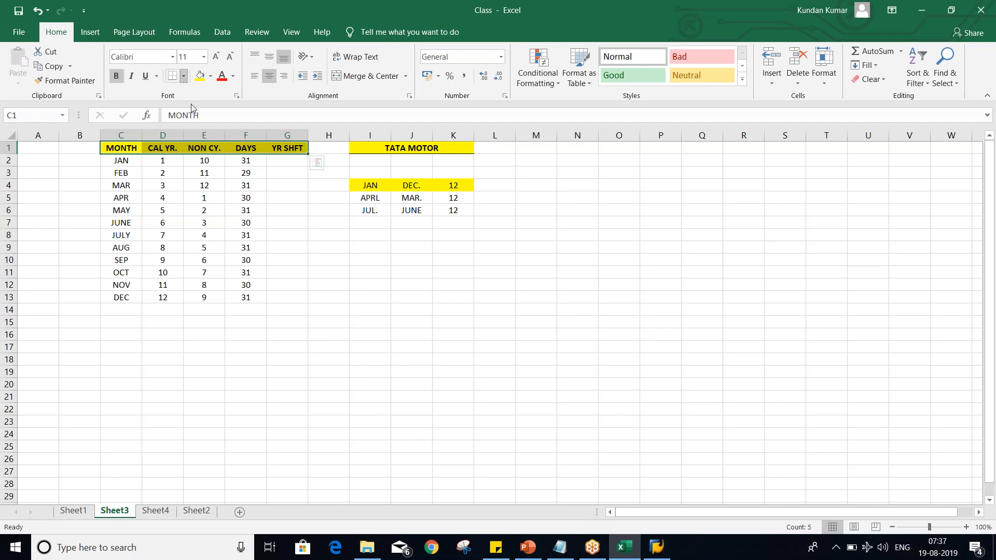
left_click(183, 79)
left_click(202, 188)
left_click(367, 289)
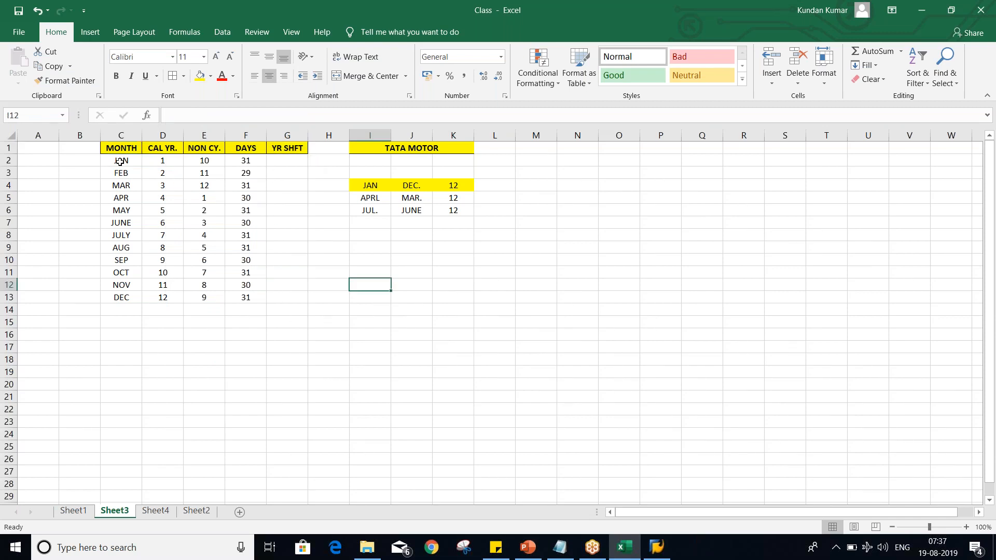
left_click_drag(118, 161, 276, 296)
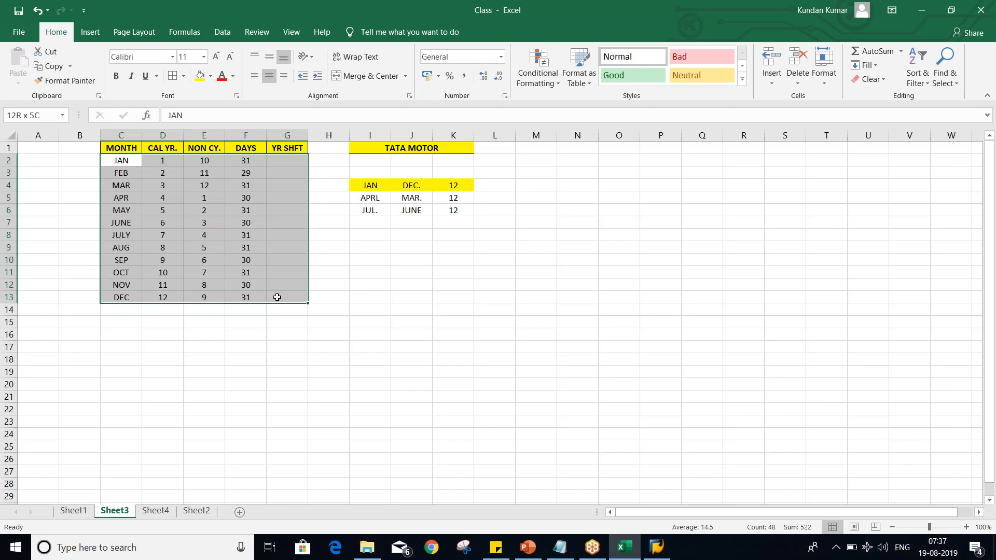
left_click(172, 76)
left_click(281, 163)
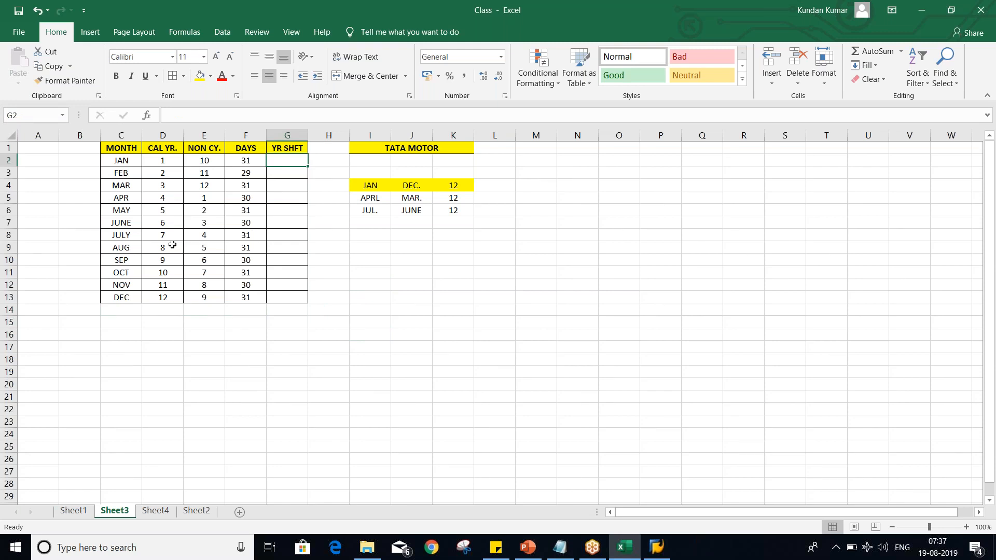
Step: Hide column D, which holds the CAL YR. values
left_click(127, 196)
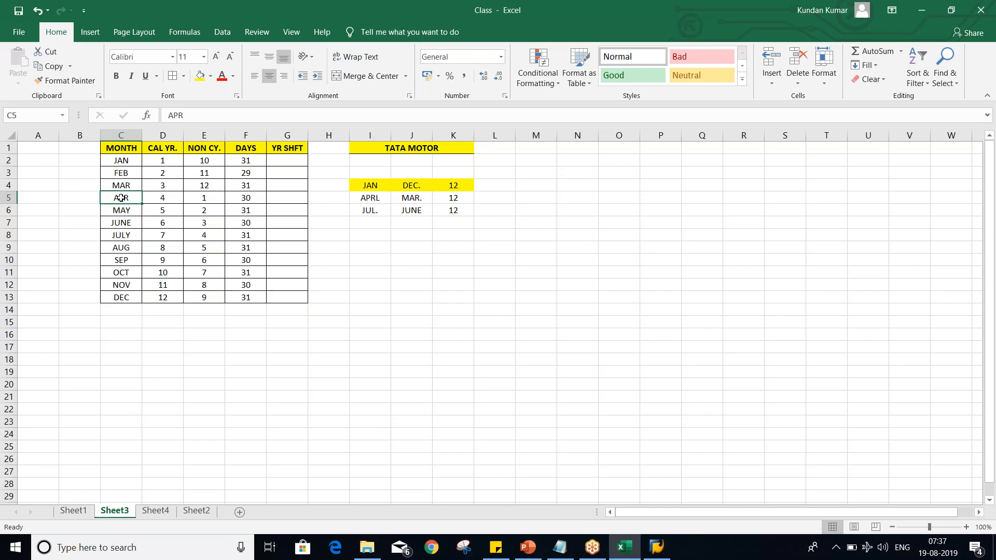
left_click(204, 198)
left_click_drag(161, 161, 172, 293)
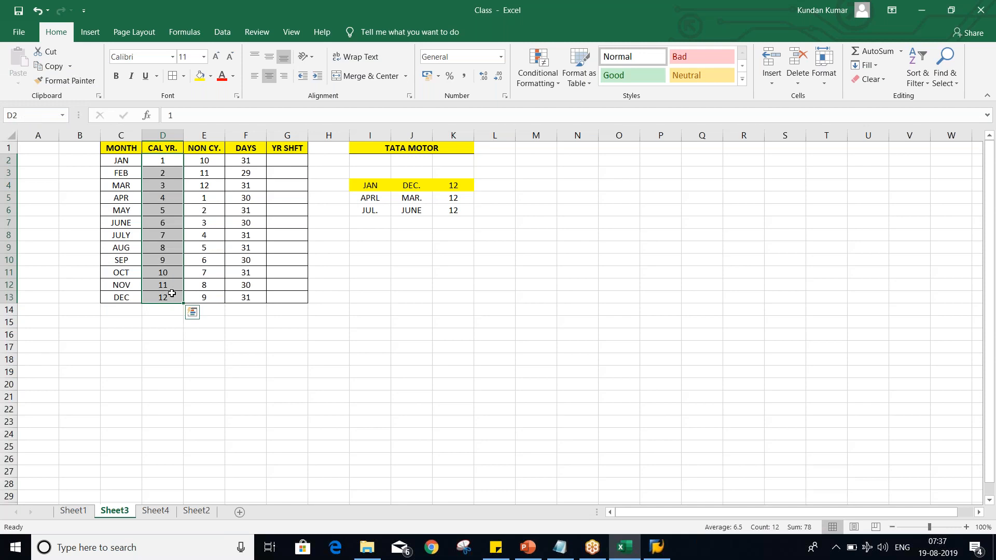
right_click(163, 135)
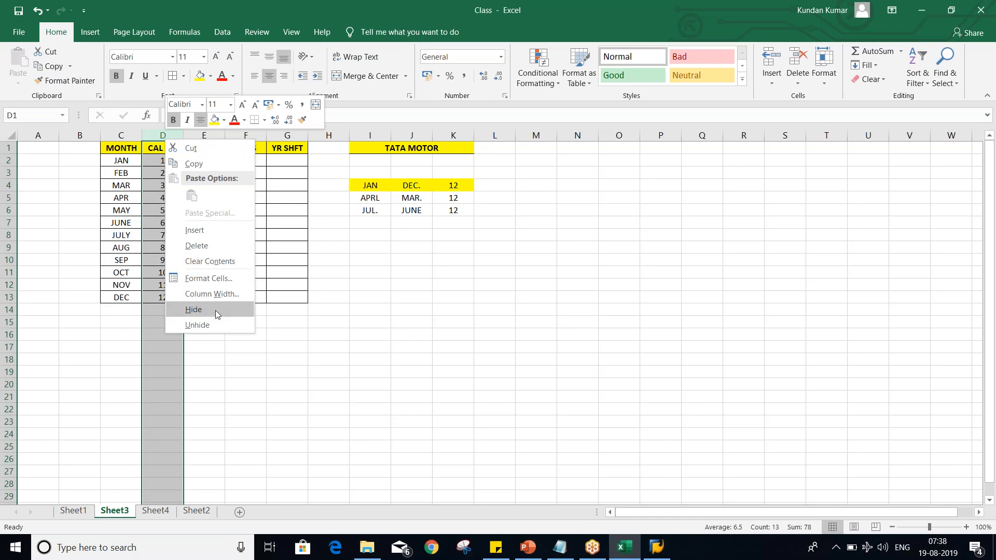
left_click(194, 310)
left_click(329, 335)
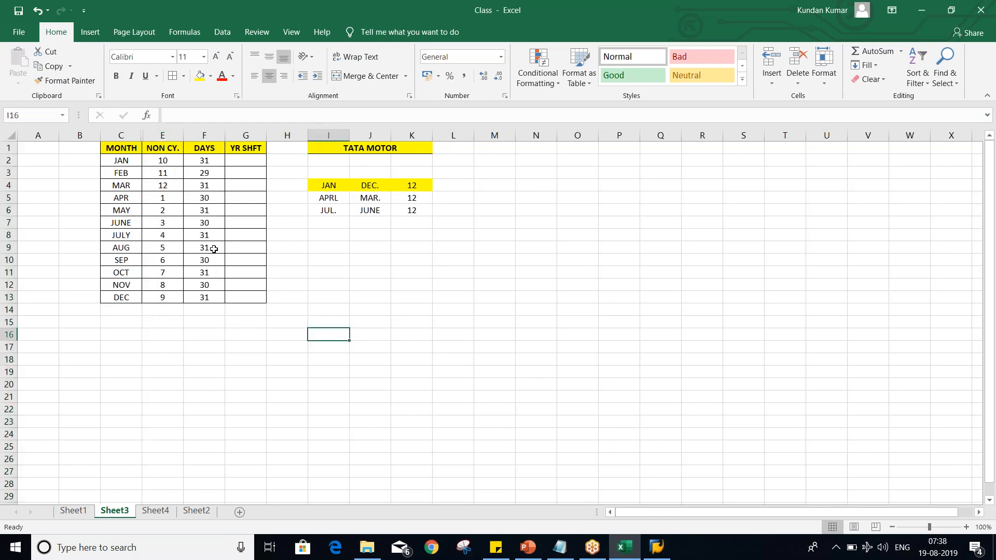
Step: Enter a year shift of 0 for APR in cell G5
left_click(115, 198)
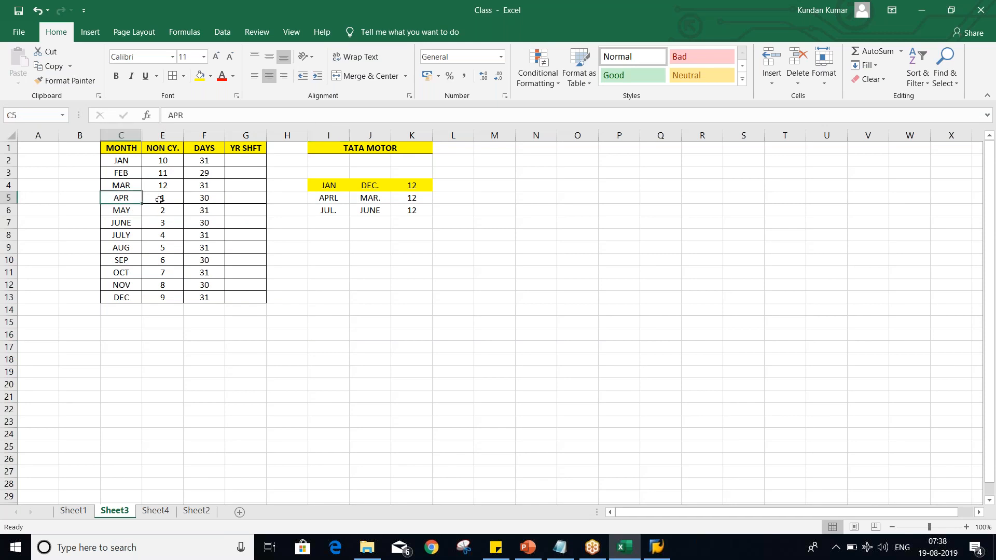
left_click(161, 199)
left_click(203, 197)
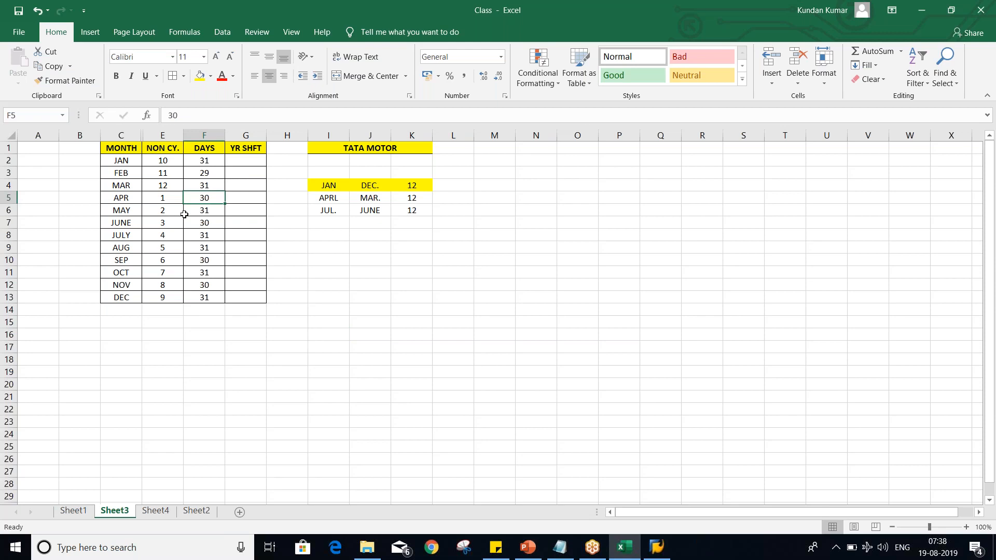
left_click(240, 196)
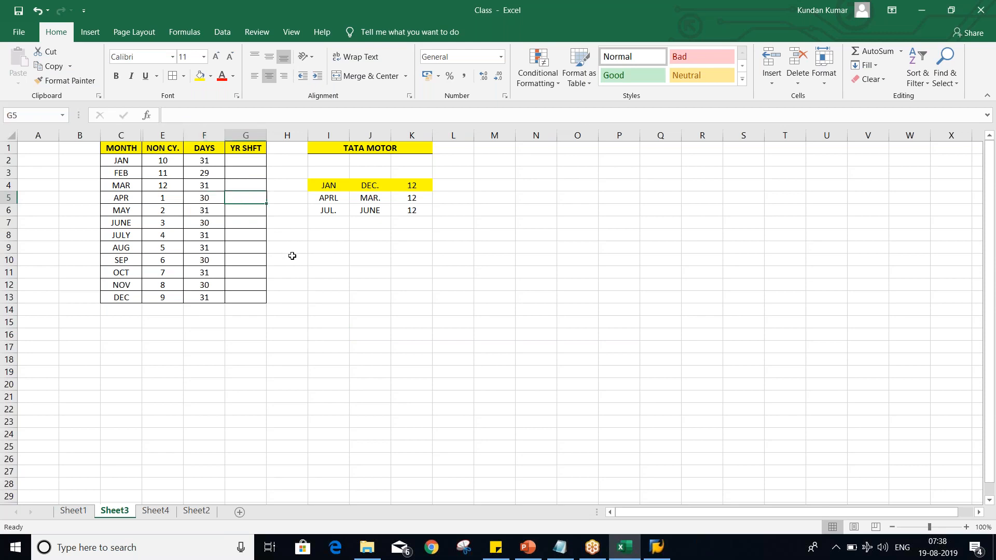
type("0")
key("Return")
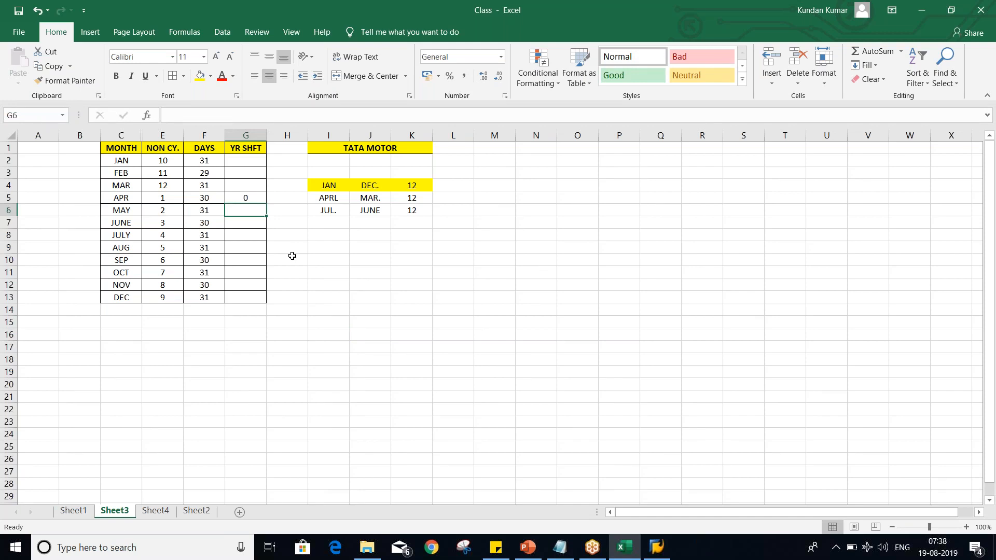
key("Up")
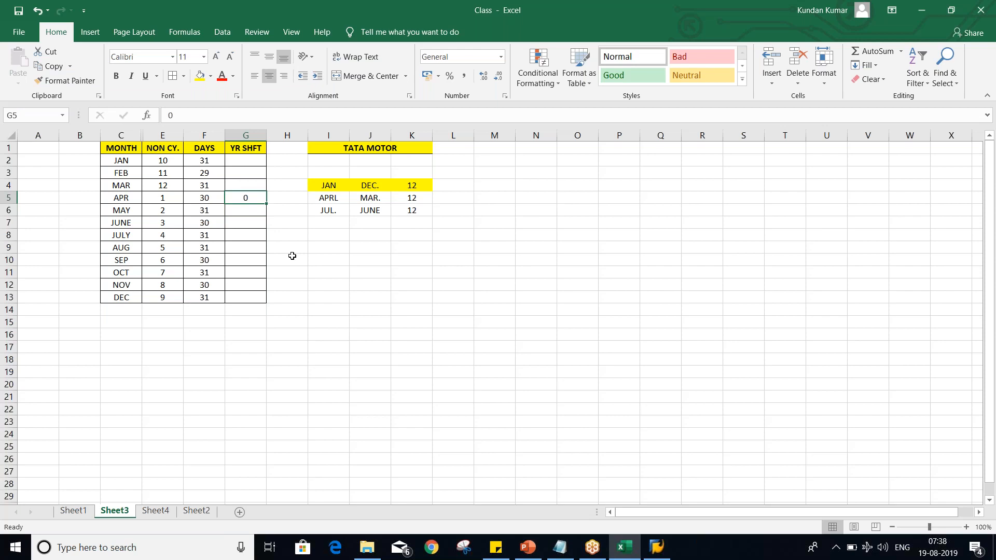
Step: Enter a year shift of 0 for MAY and JUNE, and fill it down through DEC in G13
key("Down")
type("0")
key("Return")
type("0")
key("Return")
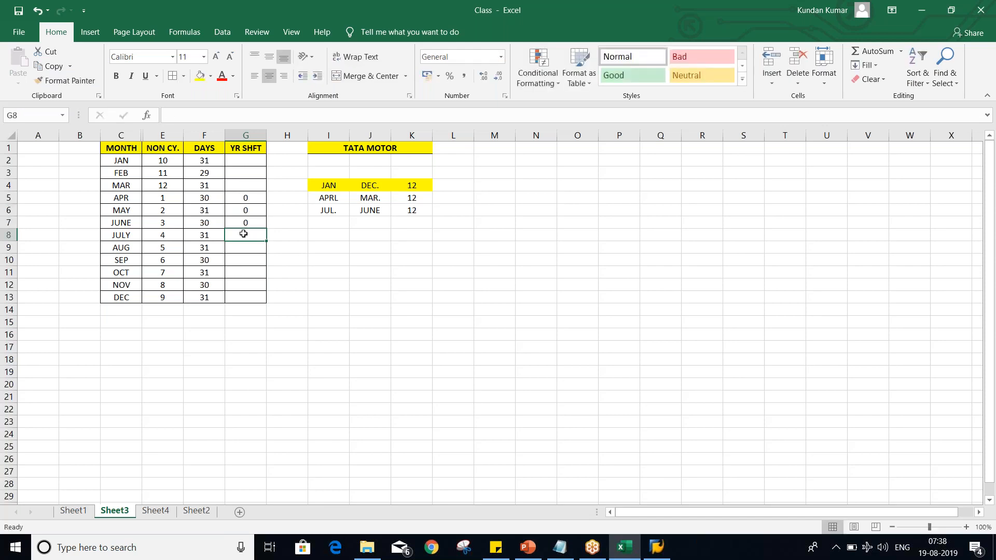
left_click_drag(246, 221, 257, 295)
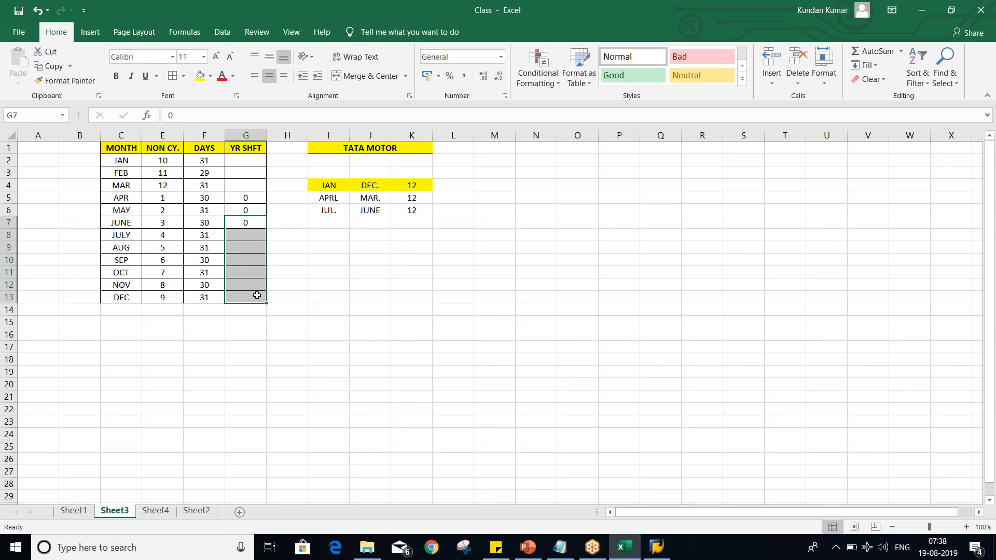
key("ctrl+d")
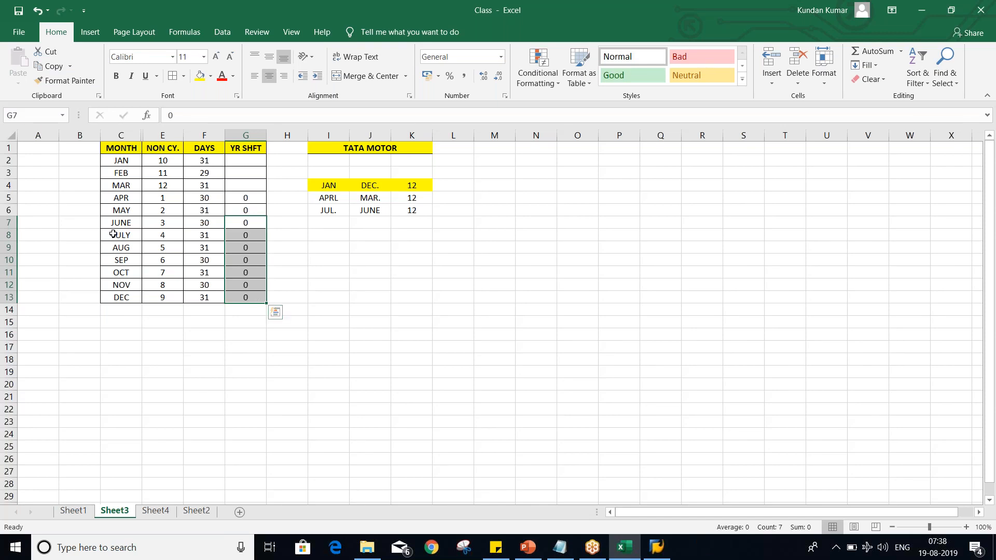
left_click_drag(111, 199, 132, 299)
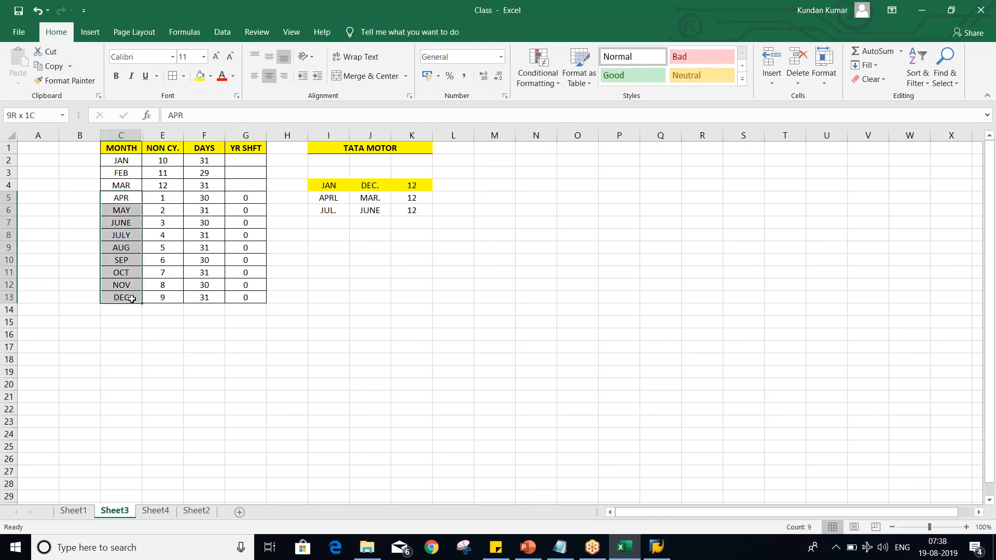
left_click(118, 334)
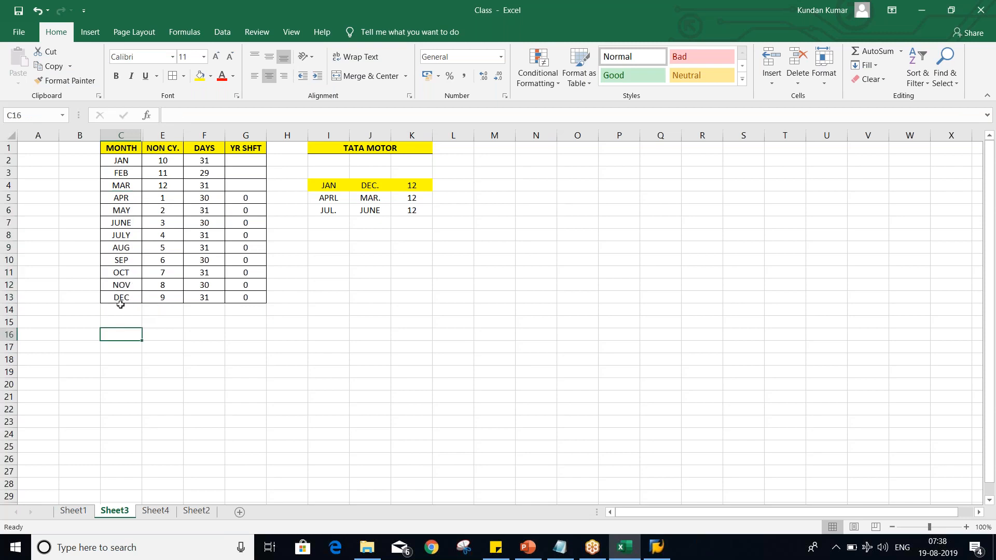
left_click(245, 296)
left_click(245, 310)
left_click(243, 325)
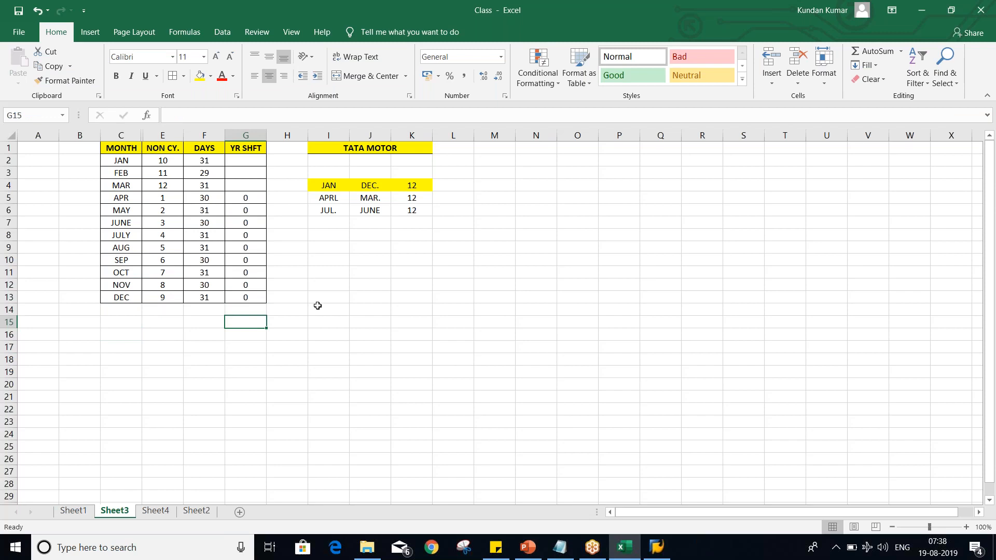
Step: Merge cells H5:H13 beside APR to DEC, centre them vertically and enter 2019, widening column H slightly
left_click_drag(285, 199, 284, 303)
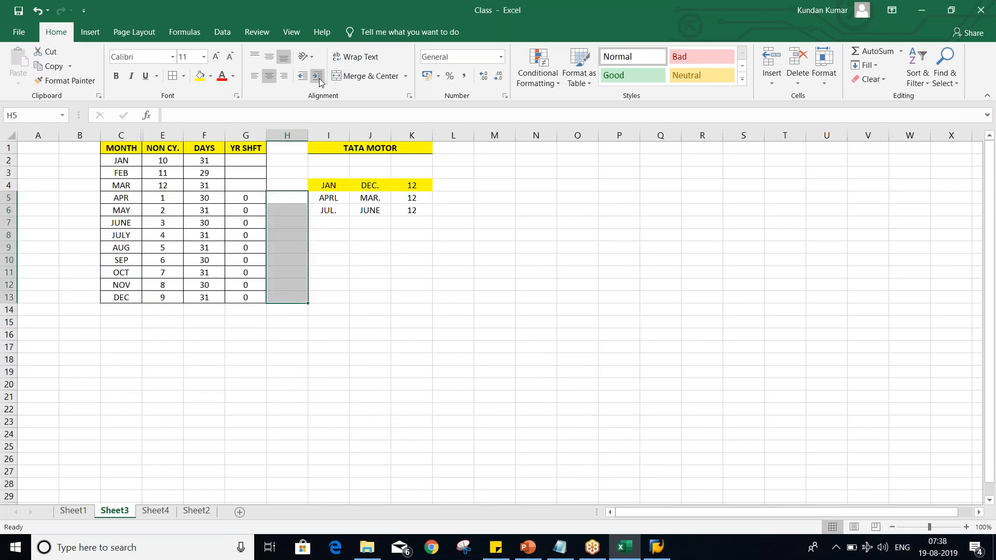
left_click(364, 78)
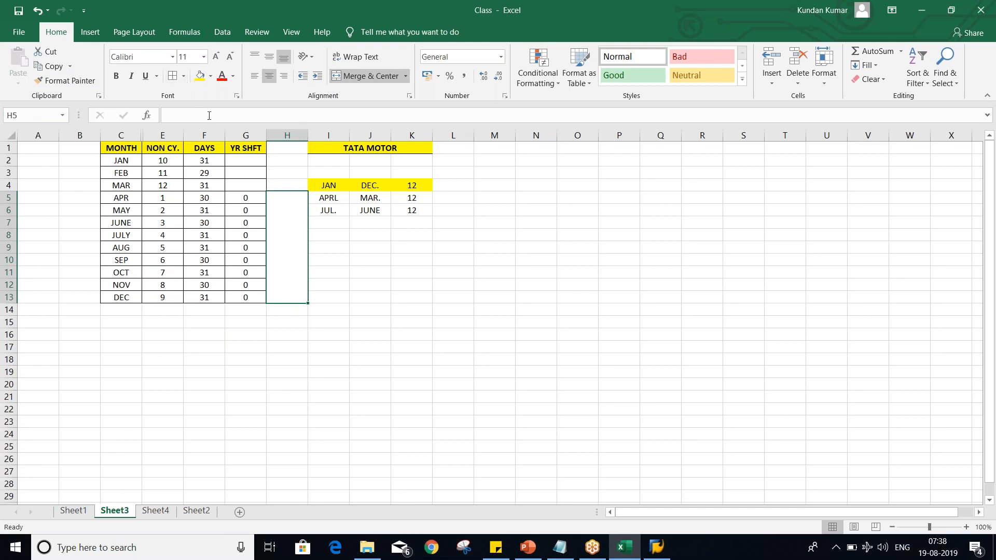
left_click(269, 57)
type("2019")
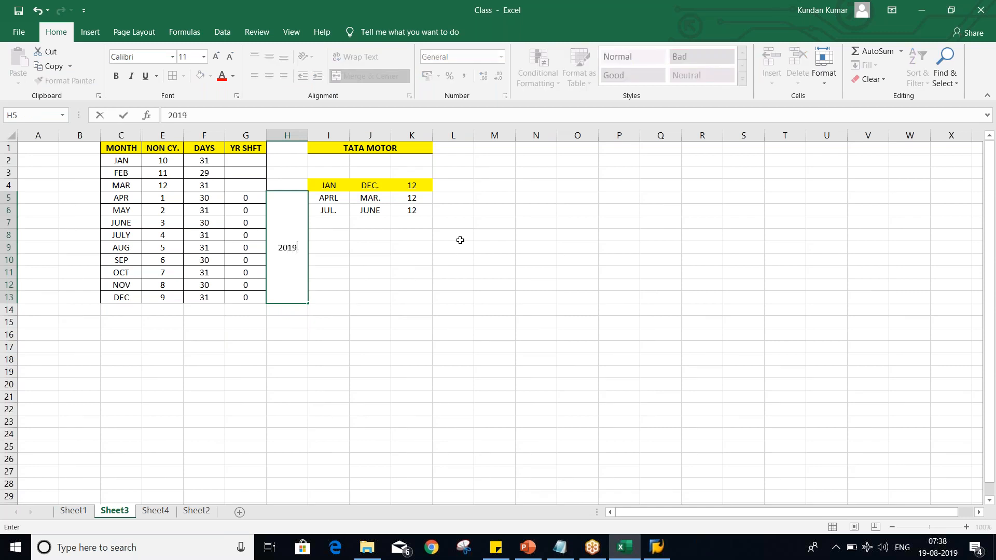
key("Return")
left_click(410, 310)
left_click(285, 251)
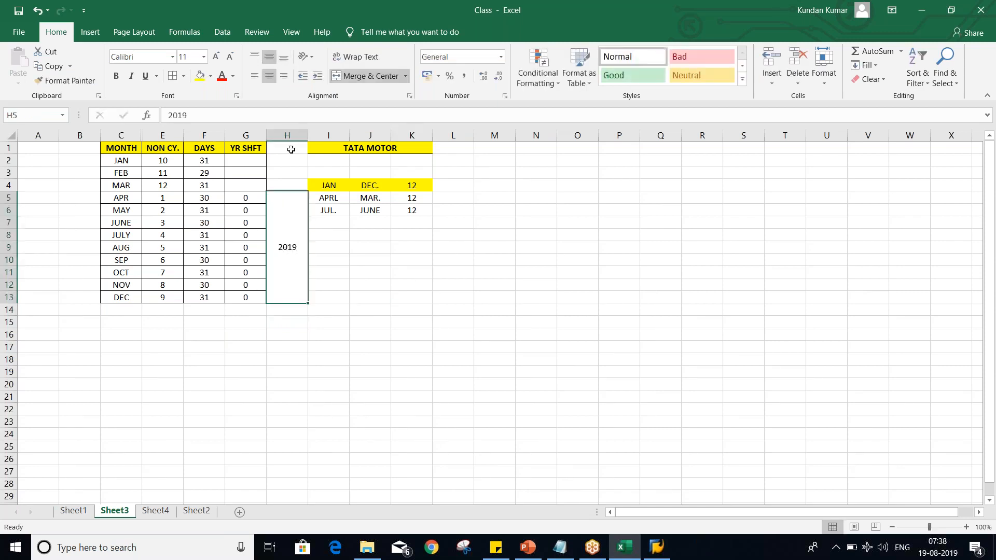
mouse_move(308, 135)
left_mouse_down()
mouse_move(290, 135)
mouse_move(308, 135)
left_mouse_up()
left_click(365, 311)
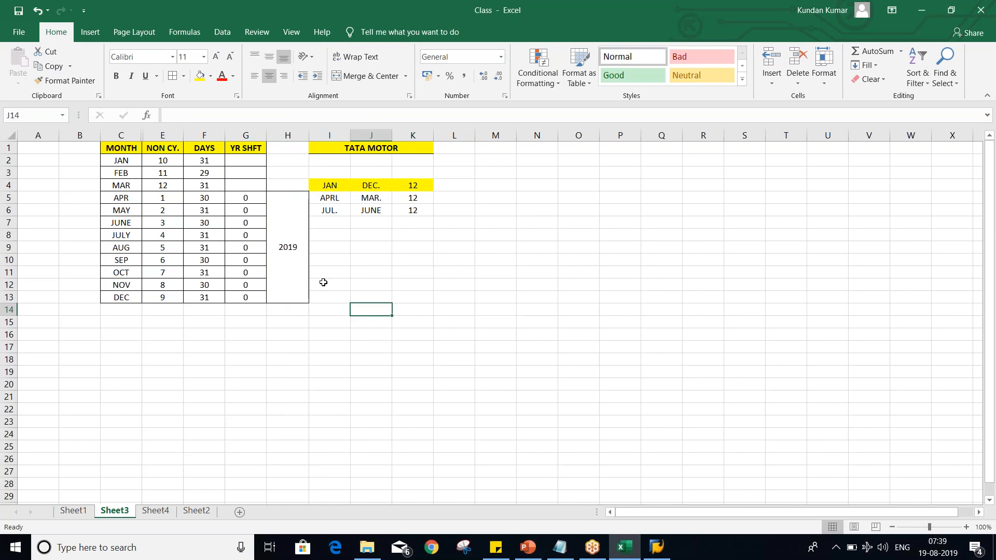
Step: Merge cells H2:H4 beside JAN to MAR and centre them horizontally and vertically
left_click(302, 255)
left_click_drag(237, 201, 258, 296)
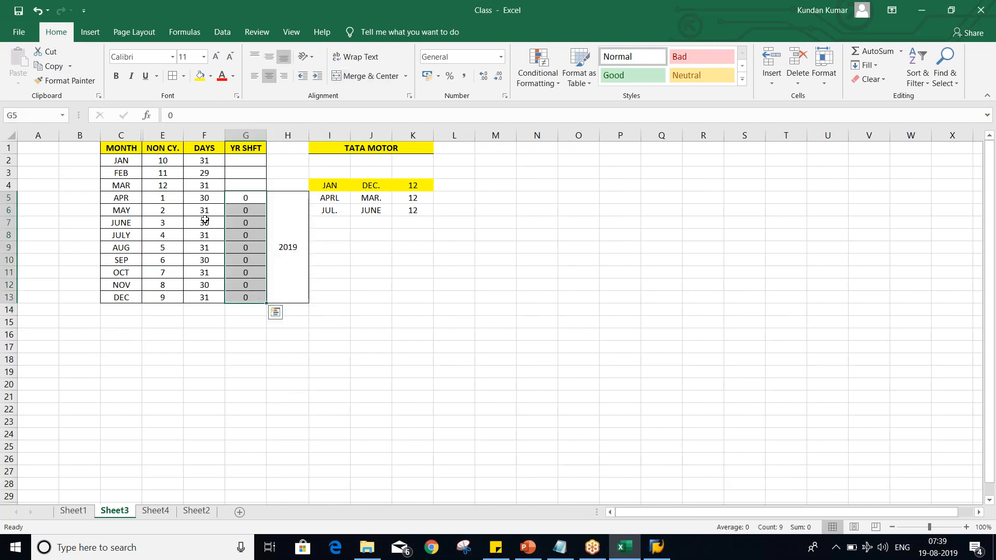
left_click_drag(124, 160, 295, 185)
left_click(350, 78)
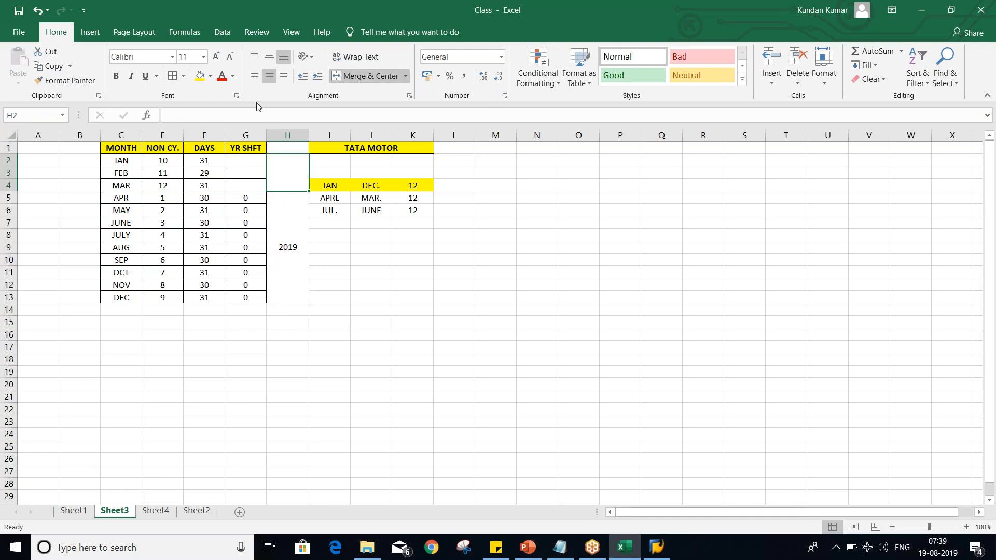
left_click(269, 58)
Step: Enter a year shift of -1 for JAN, FEB and MAR in cells G2:G4
left_click(249, 165)
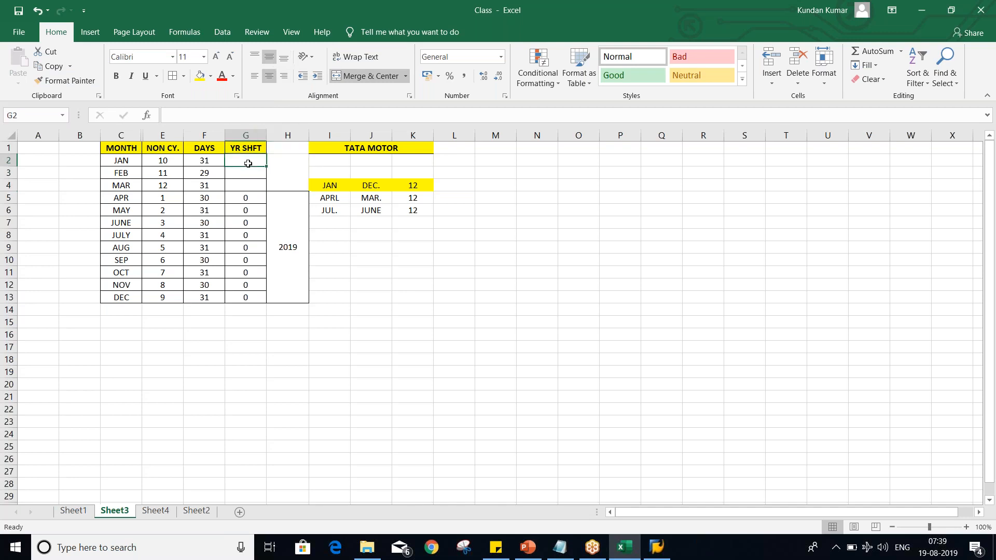
type("-1")
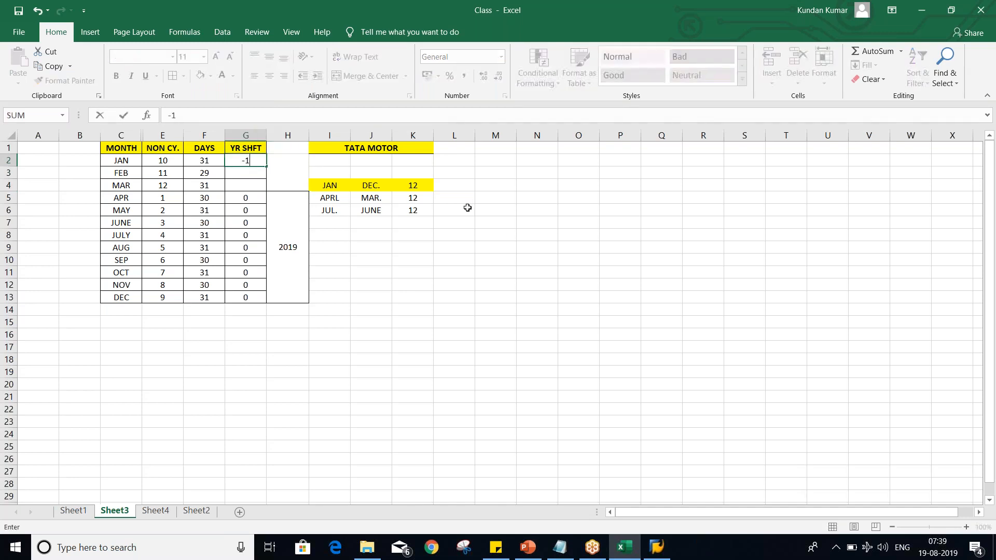
key("Return")
type("-1")
key("Return")
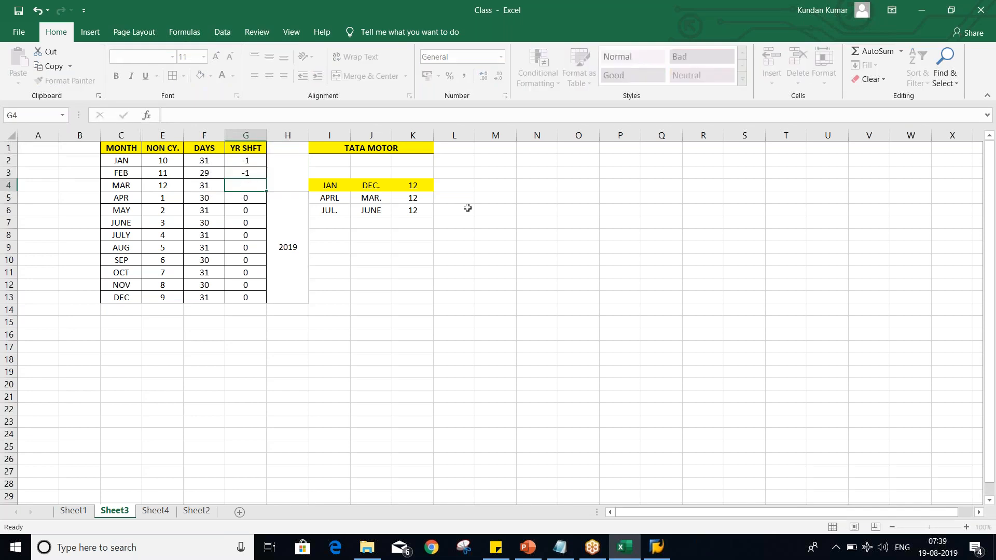
type("-1")
key("Return")
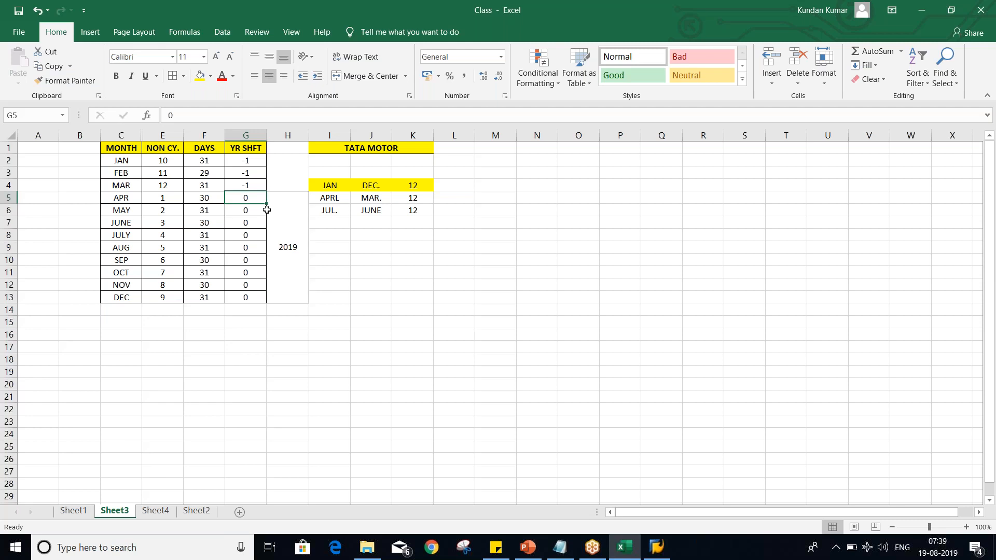
Step: Enter 2020 in the merged cell beside JAN to MAR
left_click(295, 176)
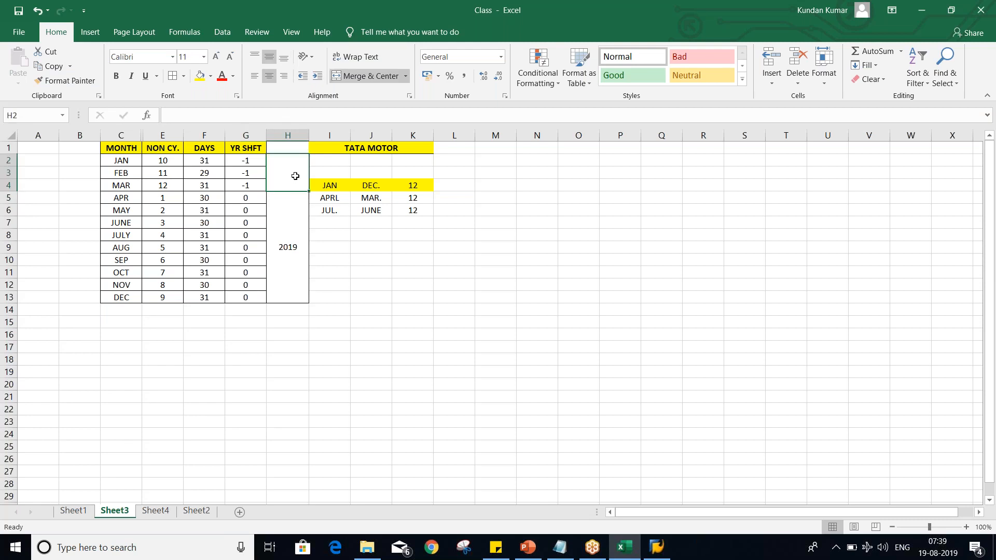
left_click(243, 164)
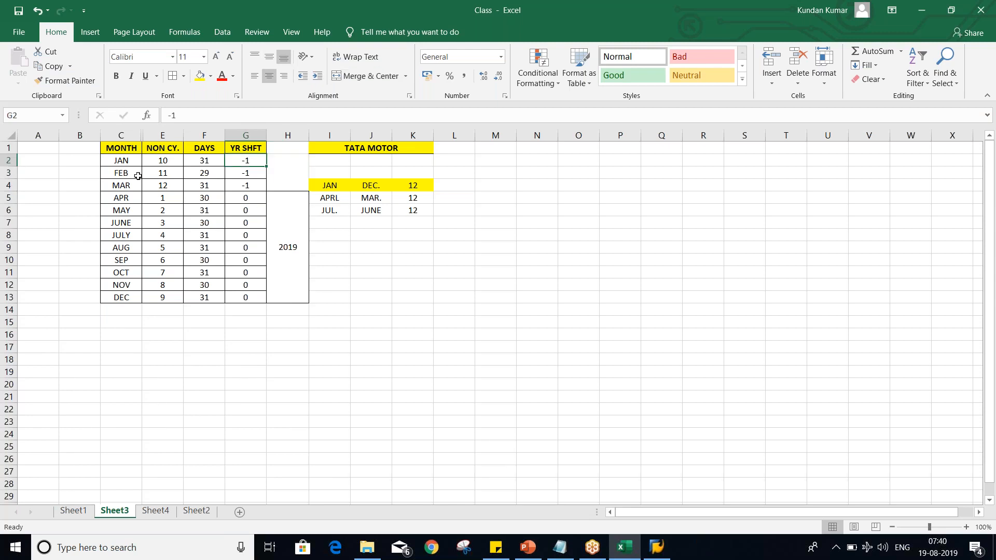
left_click(110, 160)
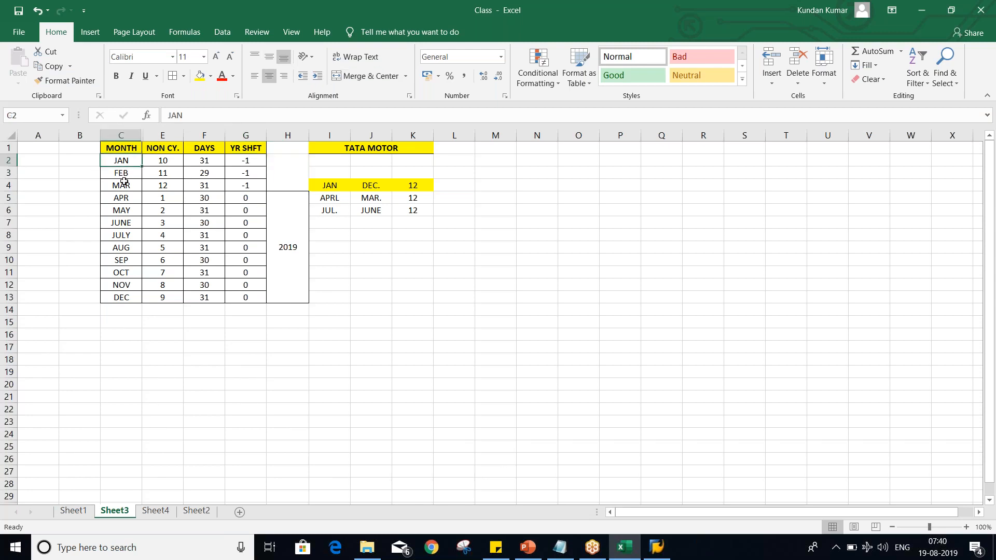
left_click(118, 172)
left_click(117, 188)
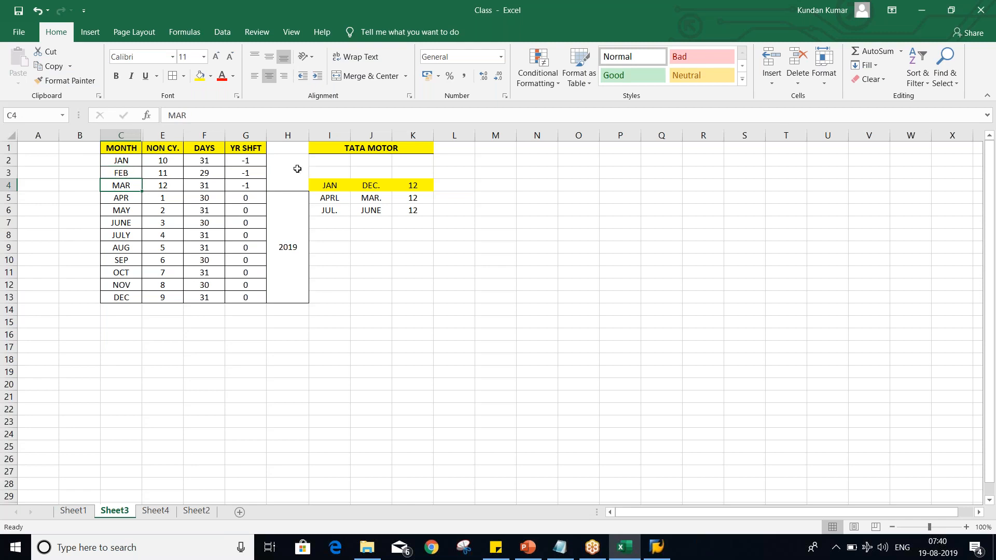
left_click(288, 170)
type("2020")
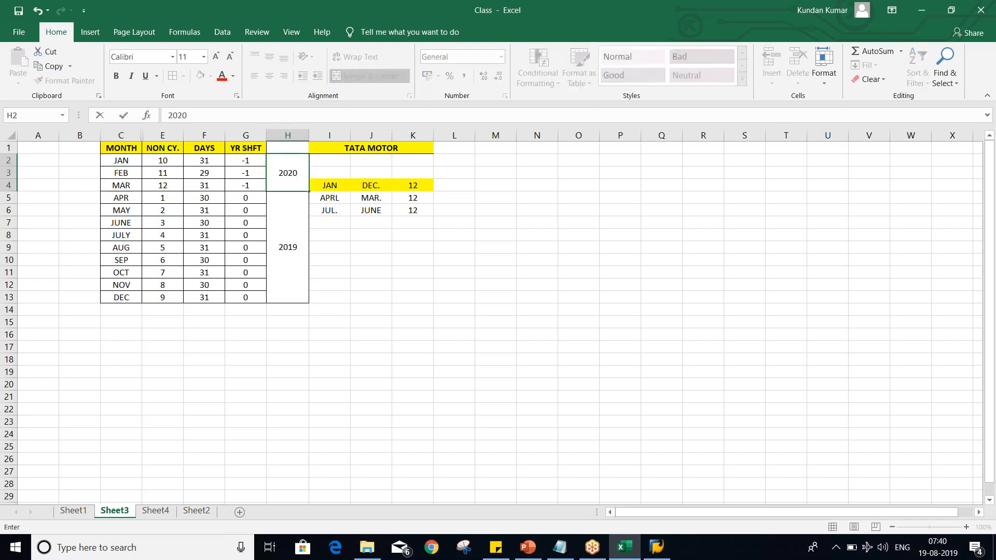
key("Return")
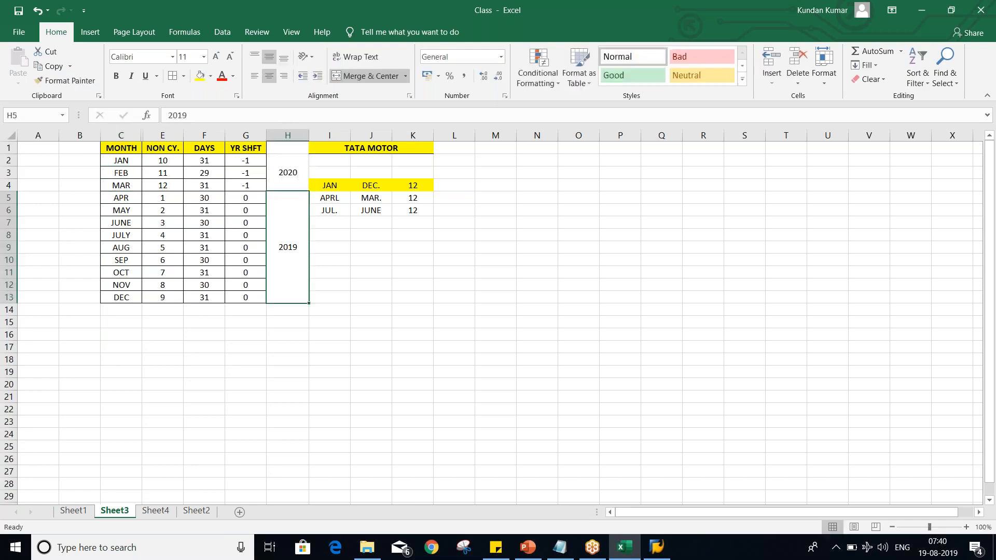
key("Up")
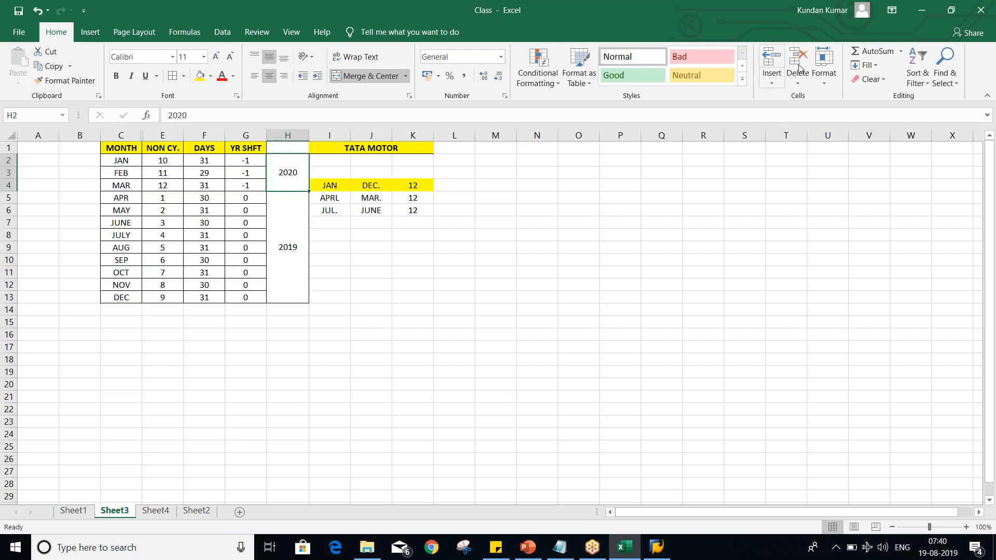
left_click(113, 164)
left_click(114, 174)
left_click(116, 186)
left_click(298, 169)
Step: Note the years 2019 and 2020 in cells J13 and J14, and clear both cells
left_click(366, 297)
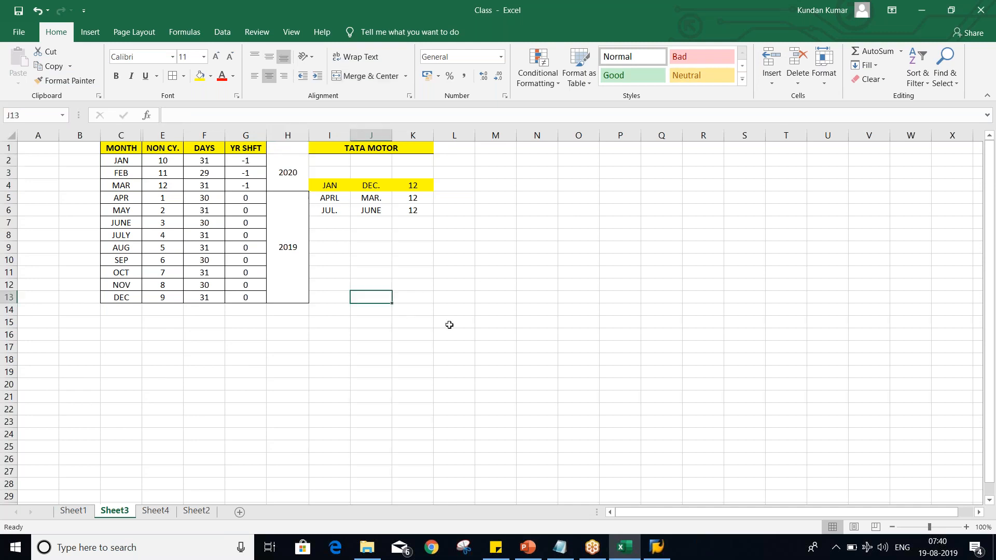
type("2019")
key("Return")
type("2020")
key("Return")
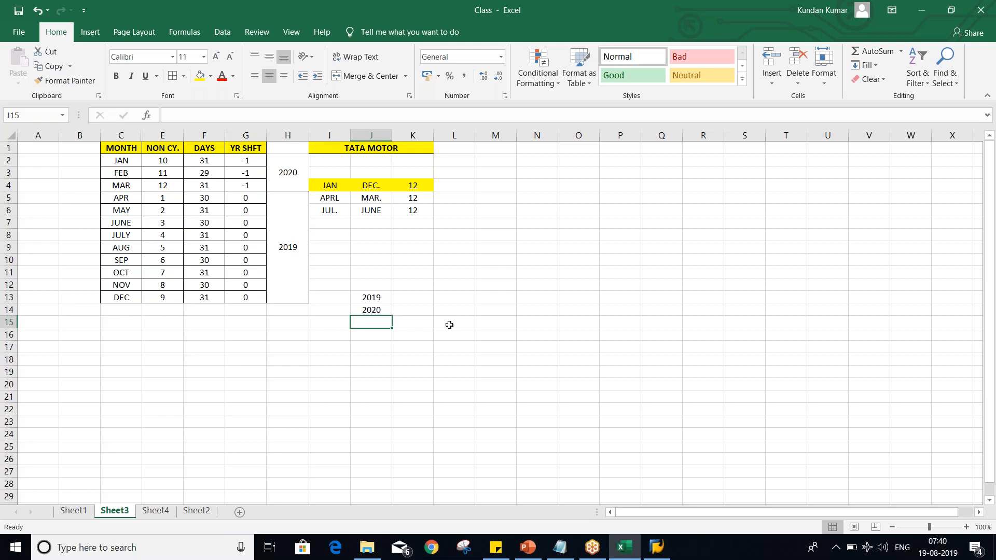
key("Up")
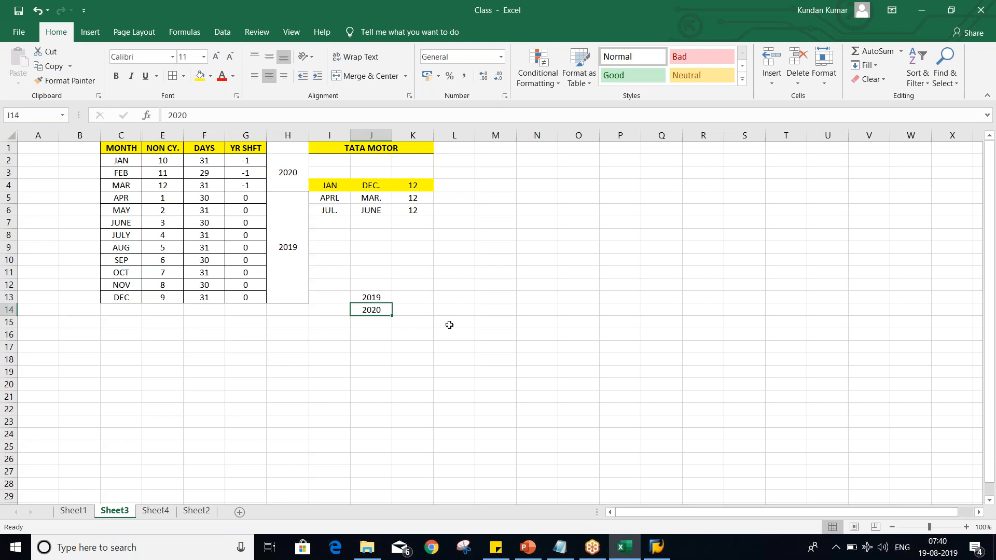
key("Delete")
key("Up")
key("Delete")
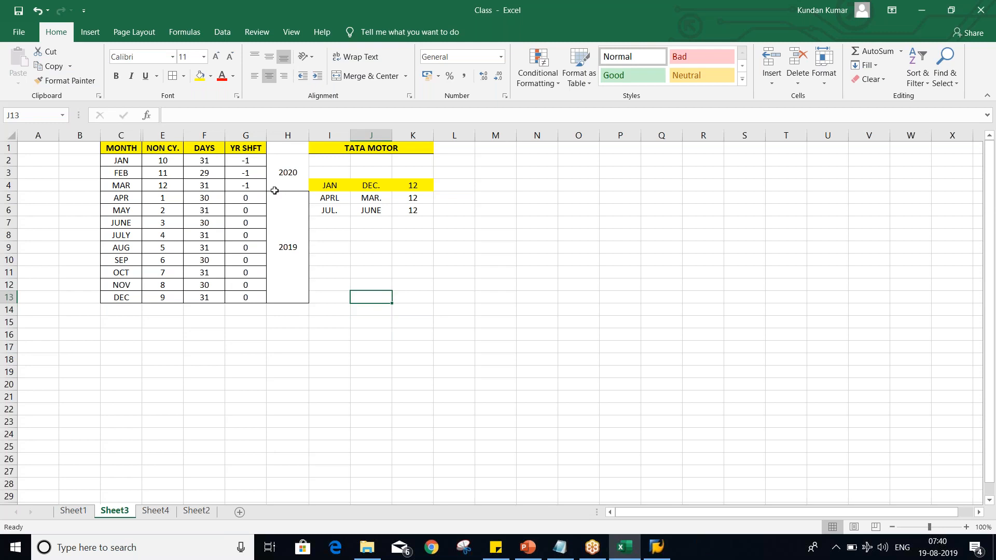
Step: Examine the JAN, FEB and MAR rows against their calendar year and year shift
left_click(269, 172)
left_click_drag(121, 161, 121, 191)
left_click(303, 172)
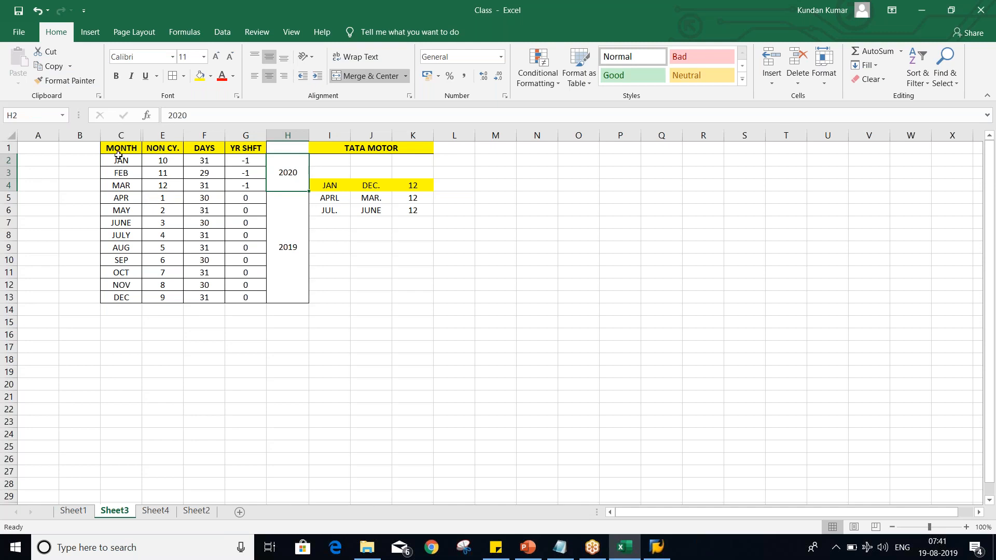
left_click_drag(118, 161, 118, 186)
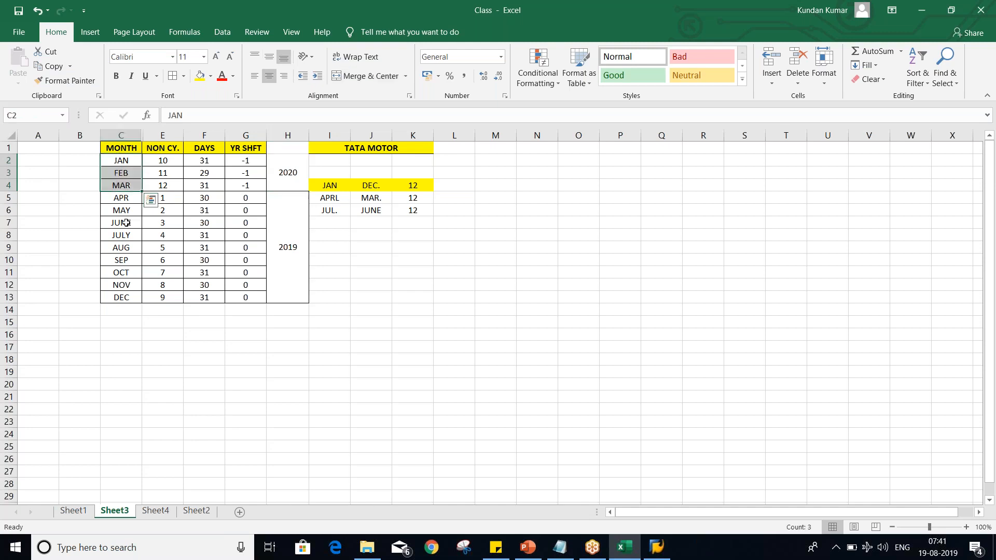
left_click(138, 162)
left_click(128, 173)
left_click(121, 187)
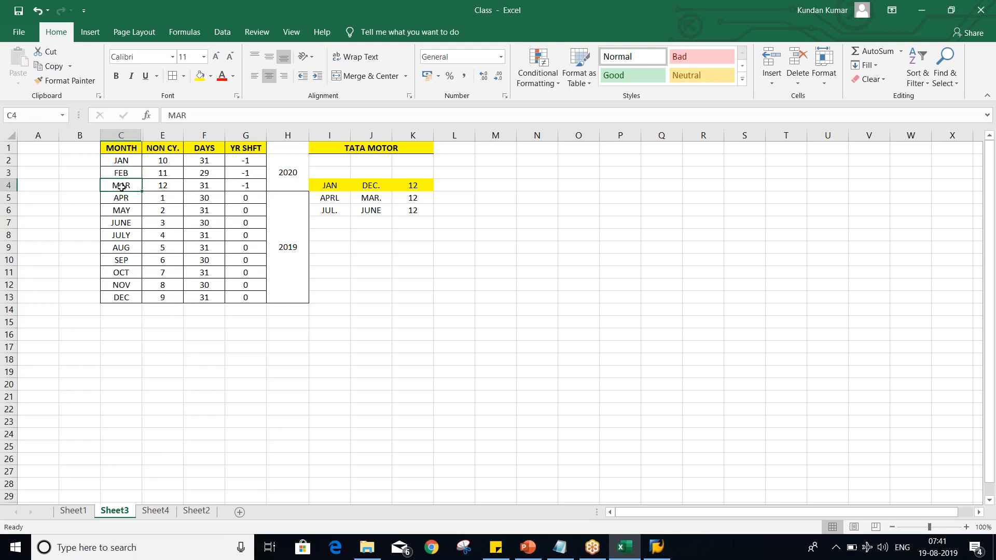
left_click(242, 162)
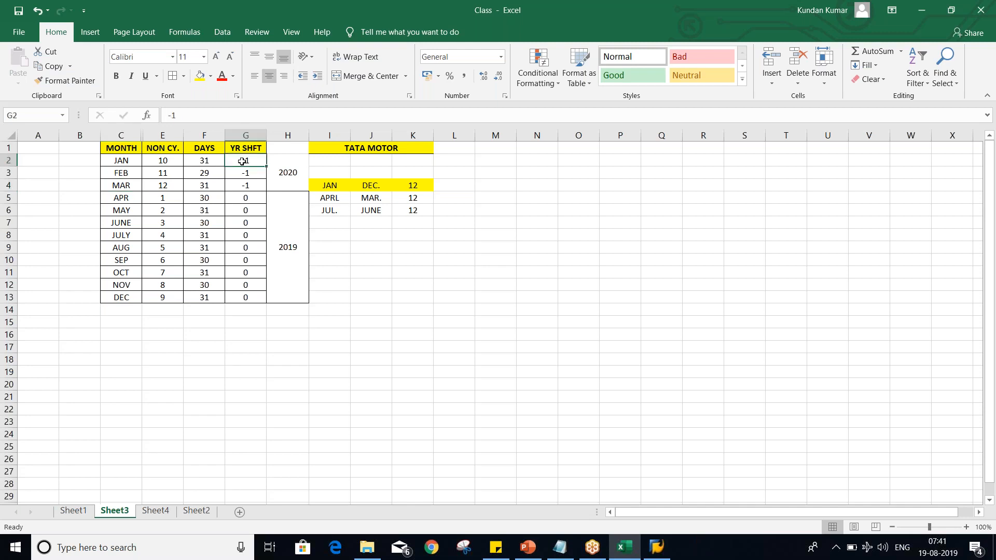
Step: Append -1 to the year beside JAN to MAR so the merged cell reads 2020-1
left_click(297, 166)
left_click(204, 113)
type("-1")
key("Return")
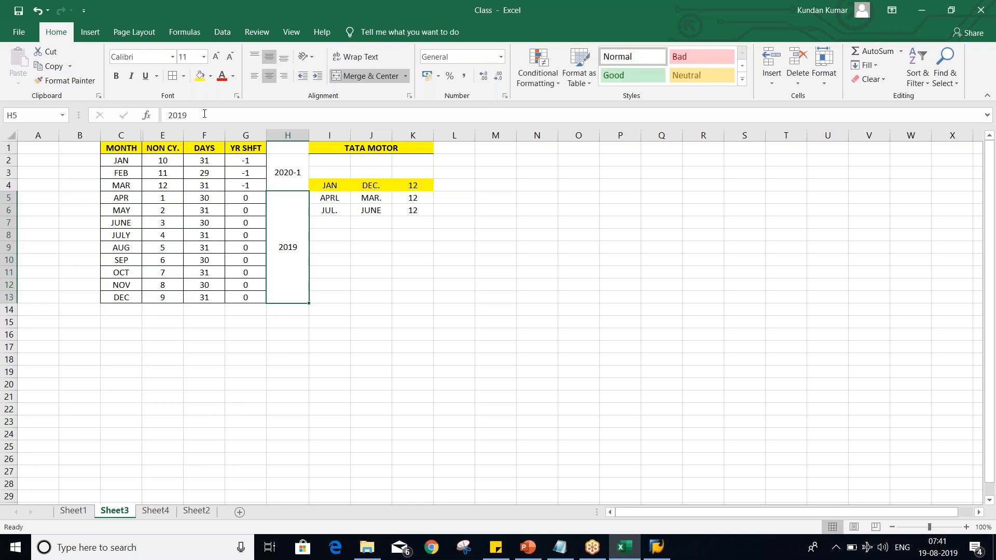
left_click(299, 176)
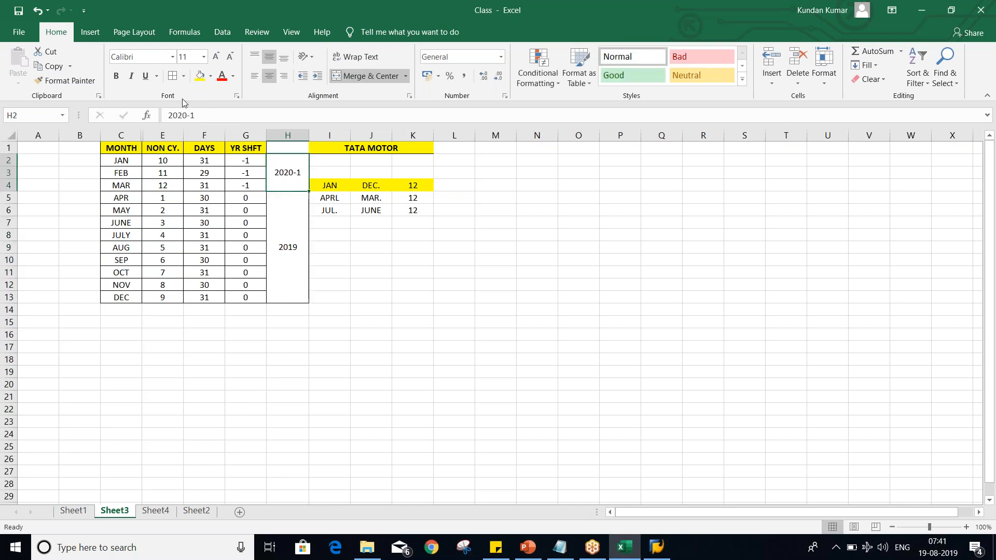
left_click(403, 268)
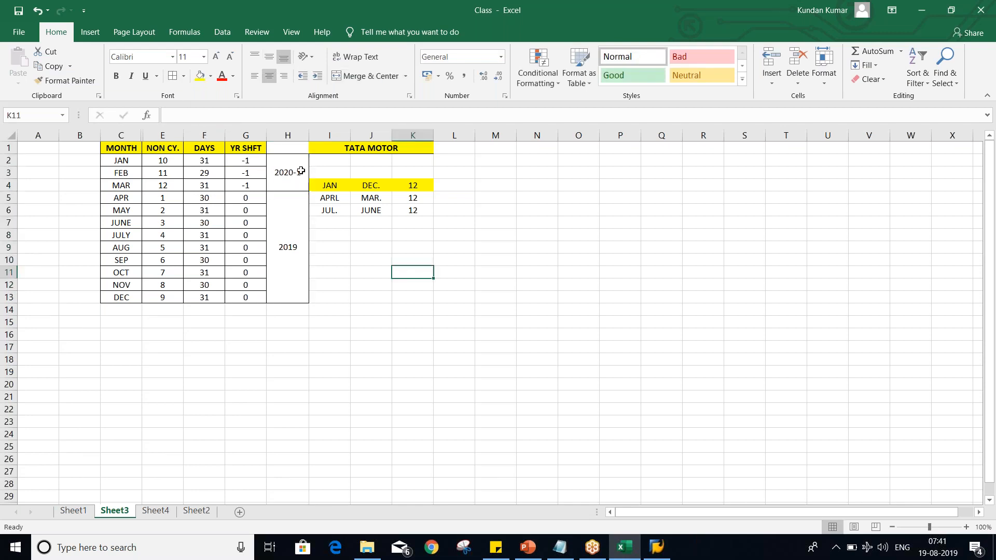
left_click(283, 182)
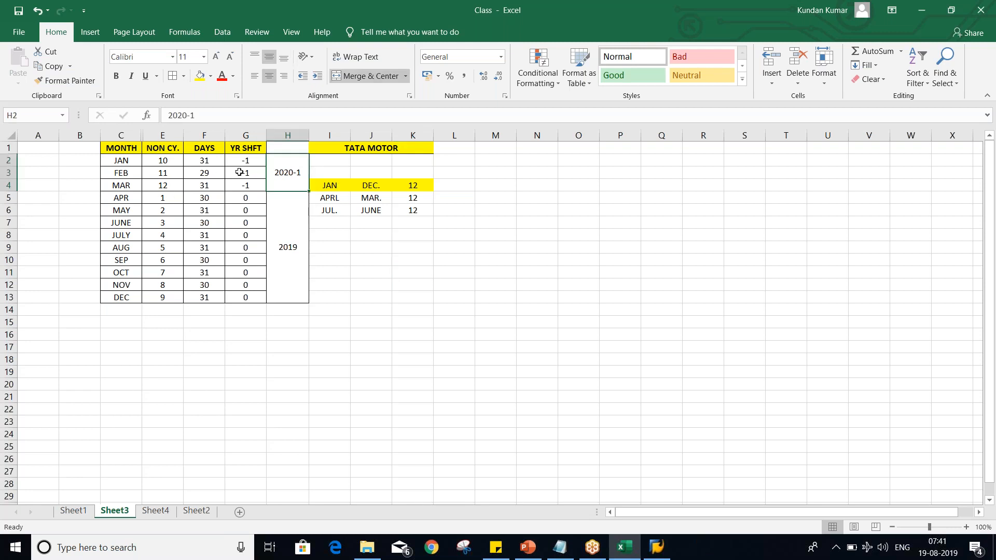
left_click_drag(245, 163, 247, 180)
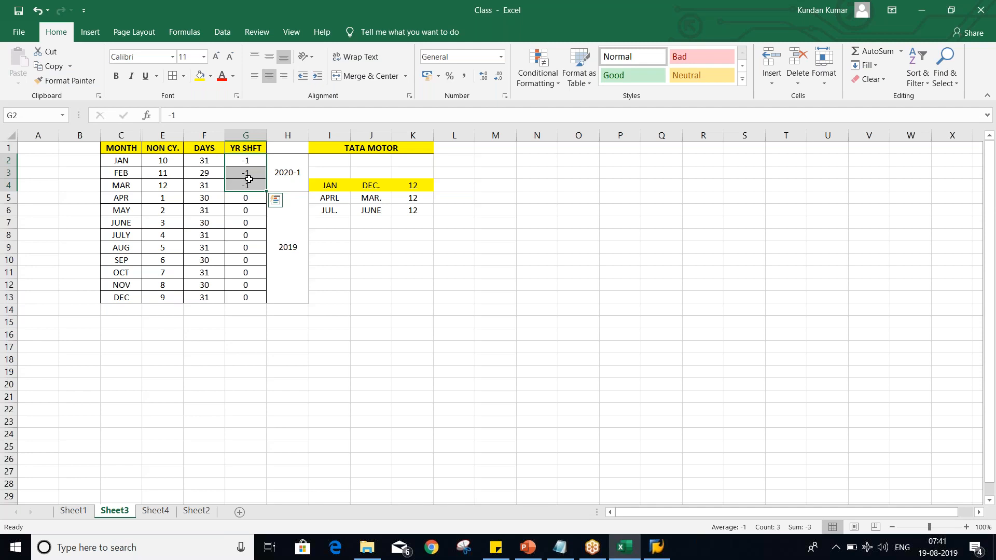
left_click(302, 389)
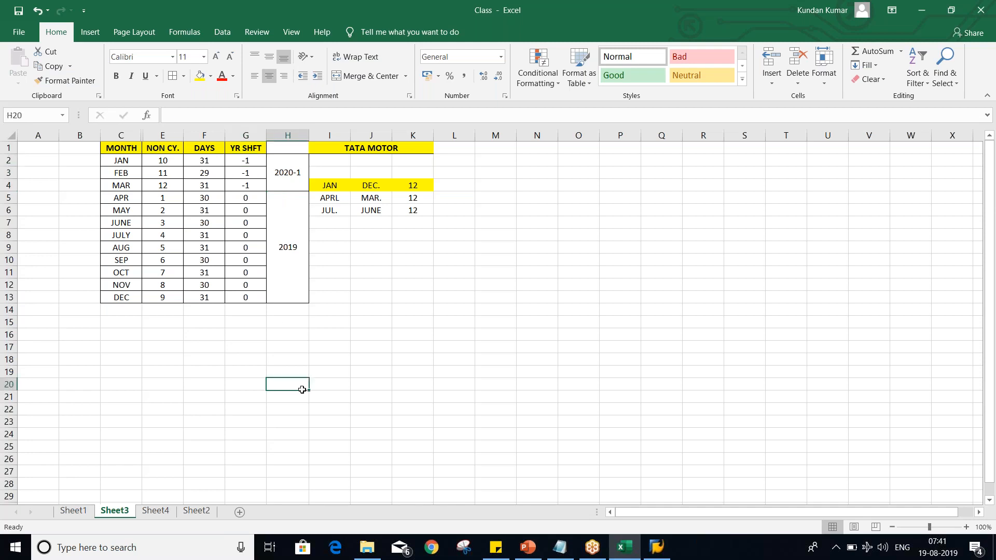
left_click(236, 161)
Step: Switch to SAP Logon, open the FICO connection and log on with the user name and password
key("alt+Tab")
key("alt+Tab")
key("alt+Tab")
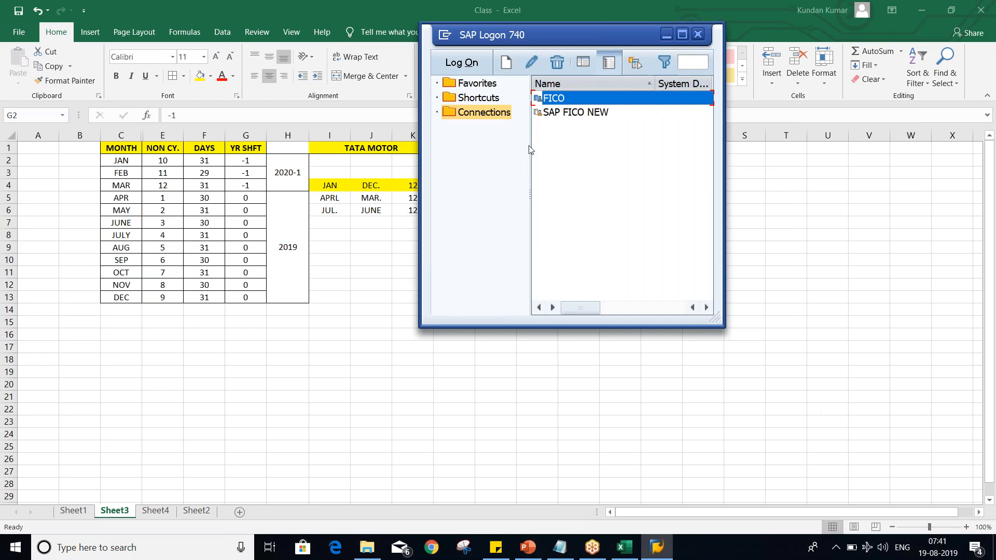
key("Return")
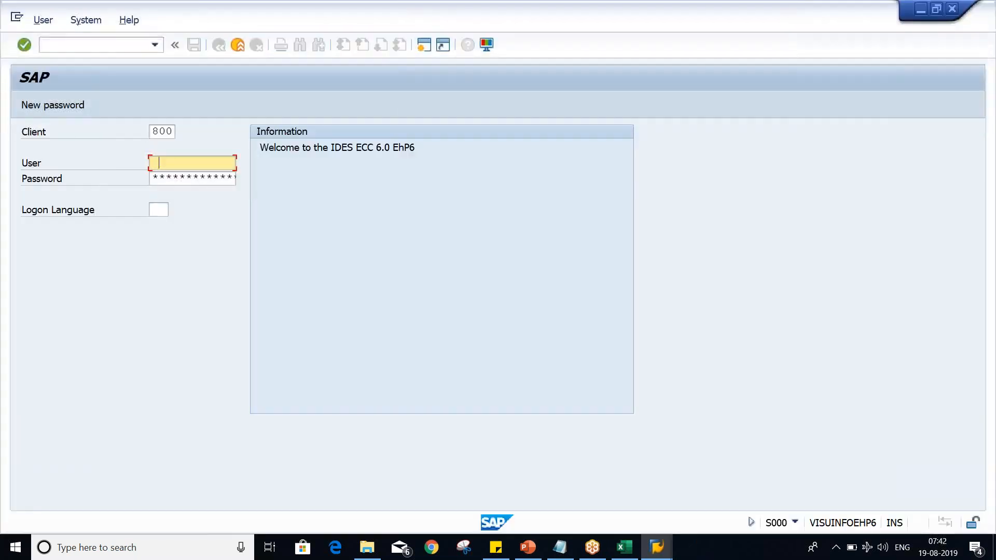
left_click(185, 163)
left_click(193, 179)
key("Tab")
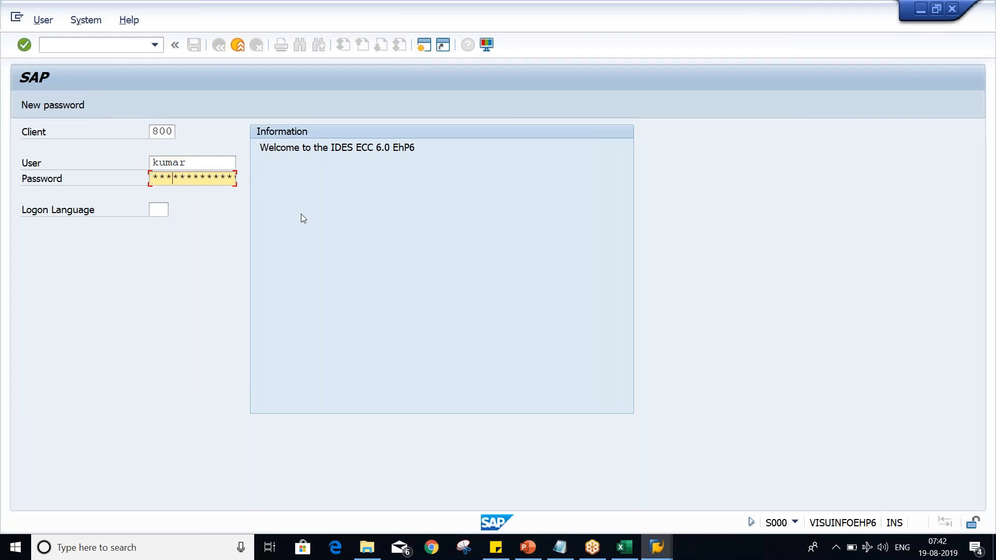
key("Return")
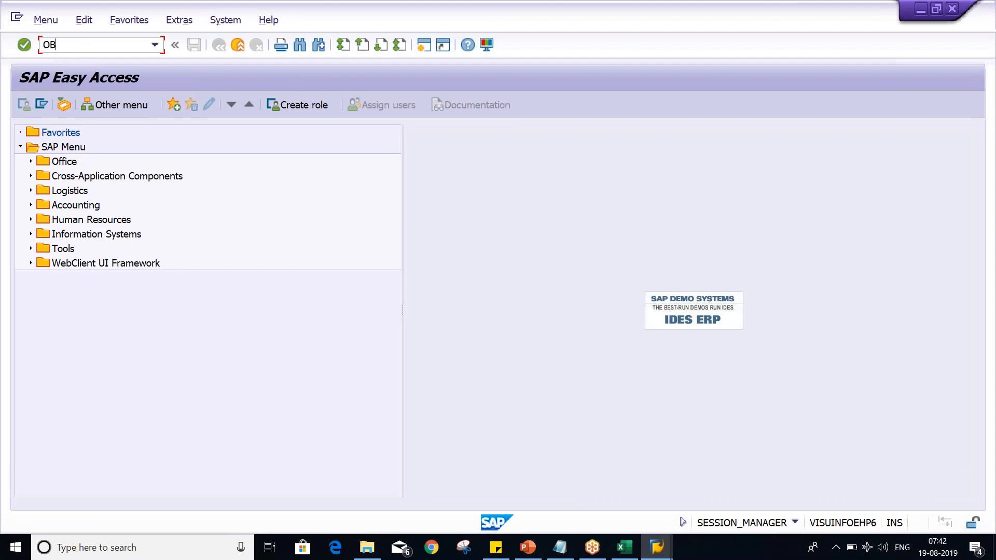
Step: Run transaction OB29 and bring up the fiscal year variants overview
type("29")
key("Return")
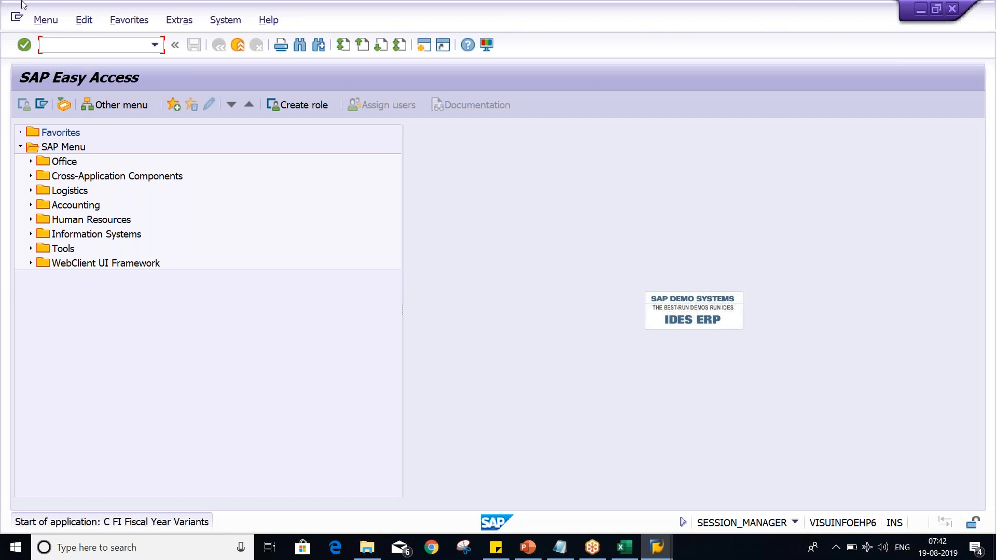
left_click(18, 23)
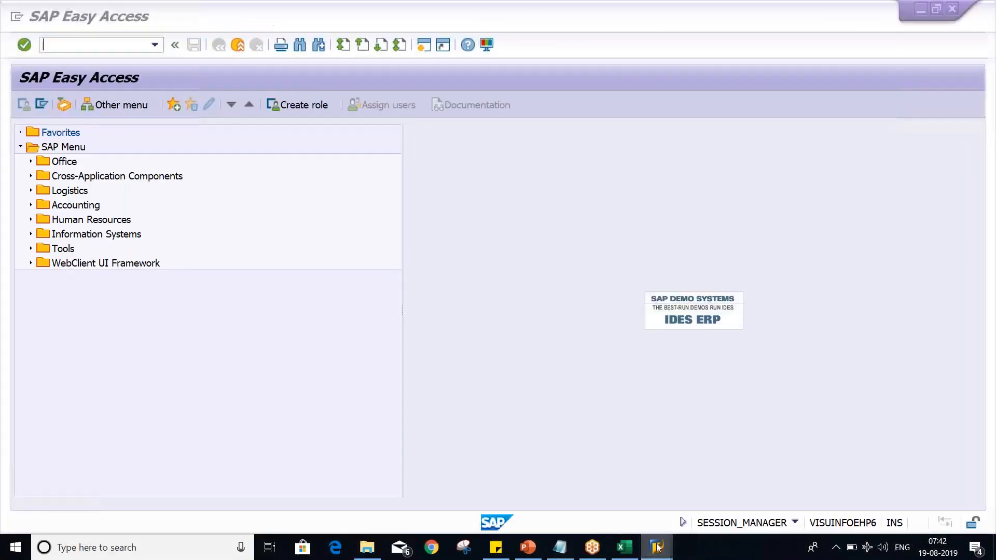
mouse_move(657, 547)
left_click(630, 485)
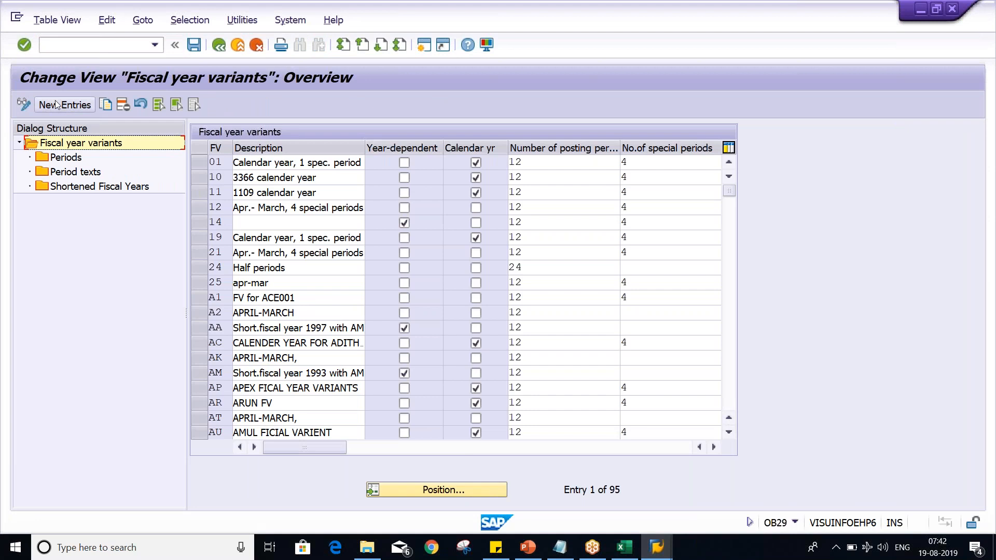
Step: Locate fiscal year variant T2 and open a blank new-entries table for its periods
left_click(451, 493)
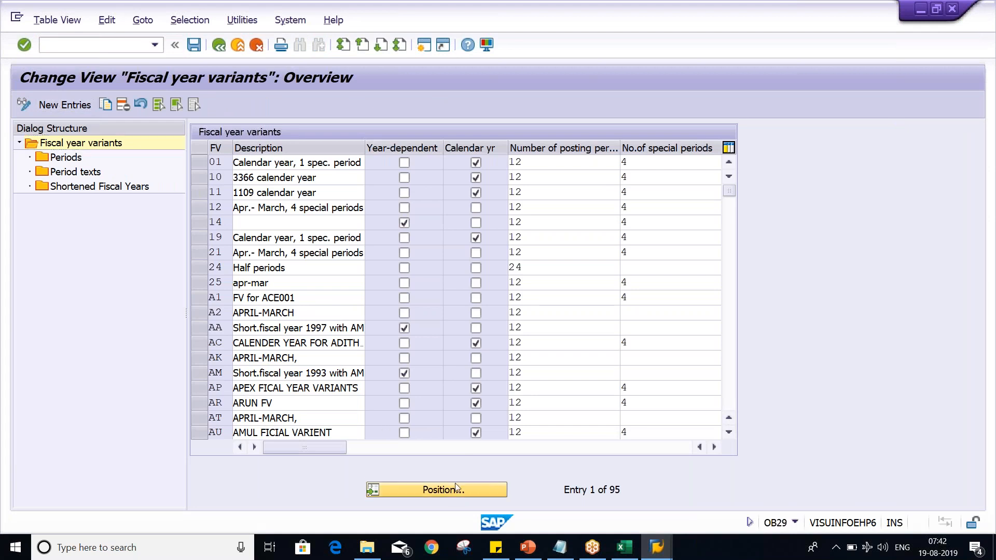
type("T2")
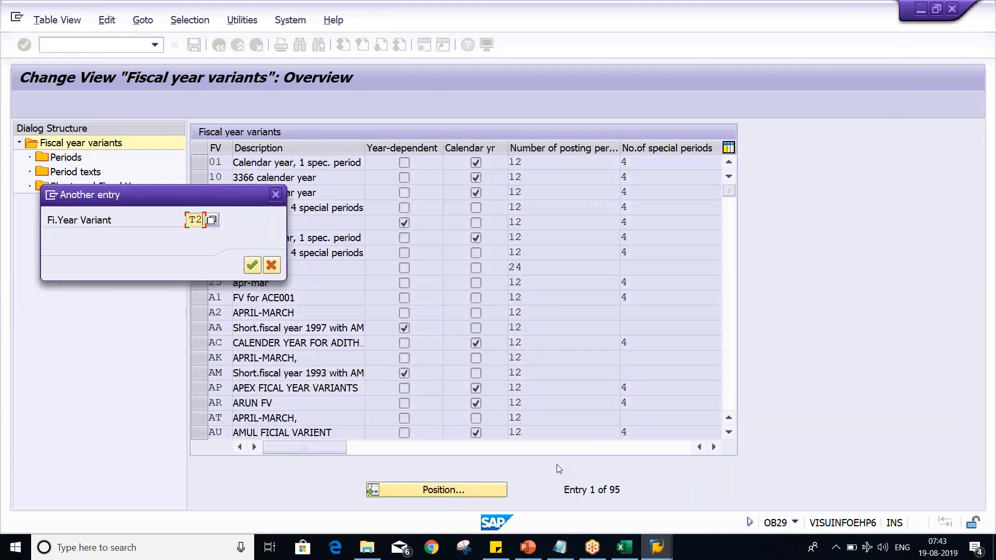
key("Return")
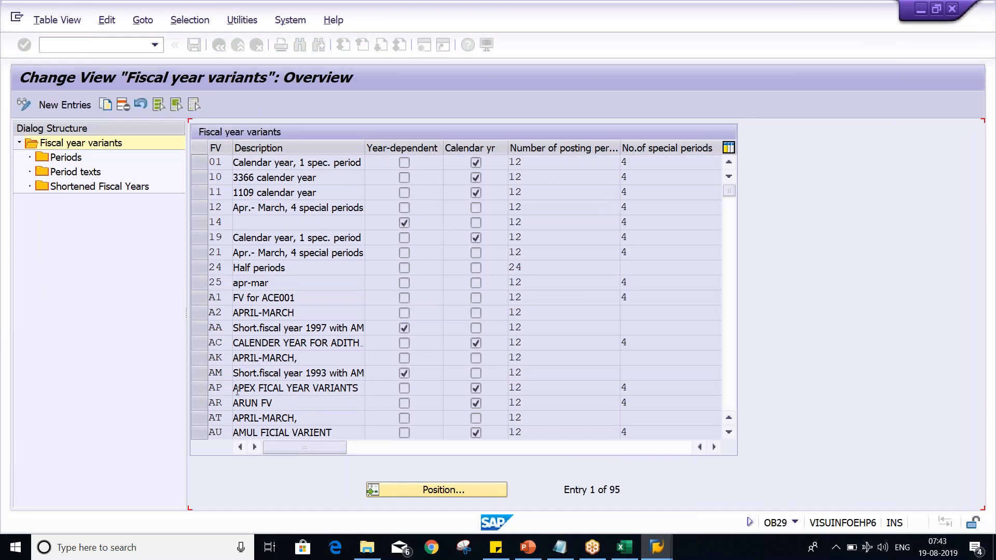
double_click(75, 159)
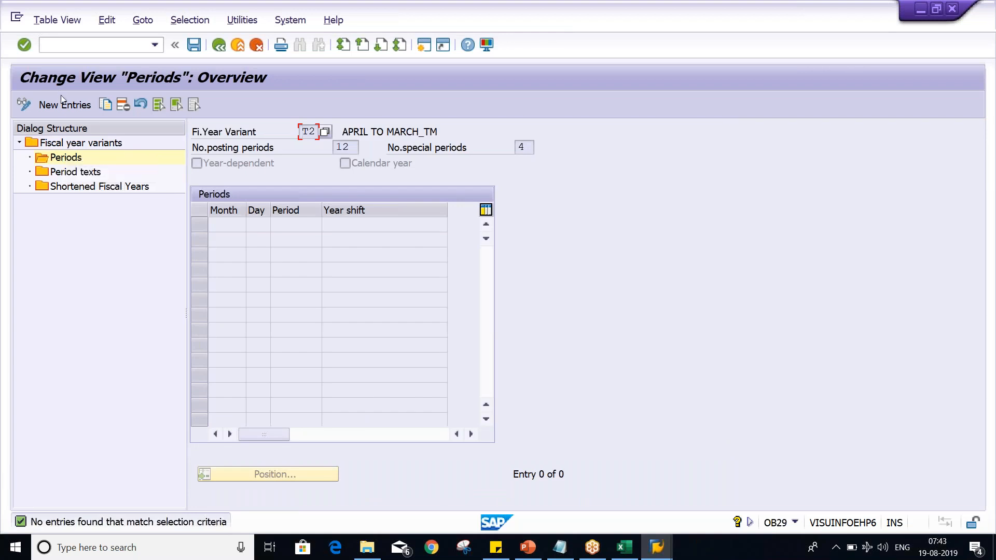
left_click(64, 105)
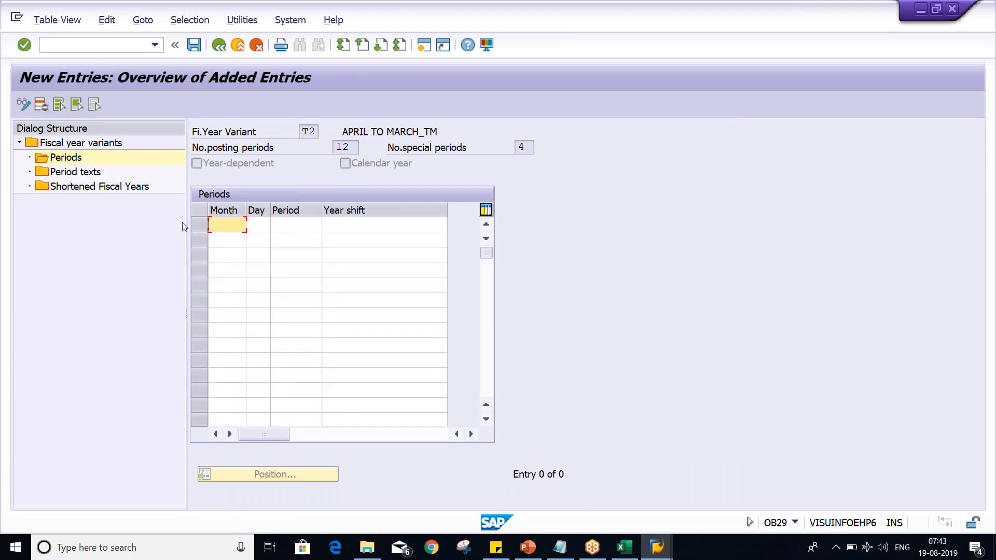
Step: Switch back to the Excel month table and undo the last worksheet edit
key("alt+Tab")
key("alt+Tab")
key("alt+Tab")
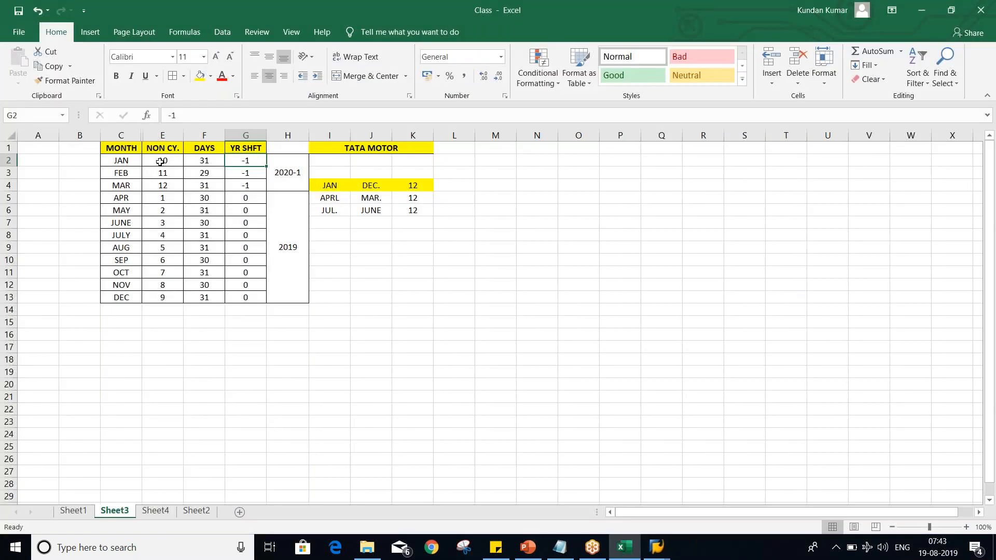
key("ctrl+z")
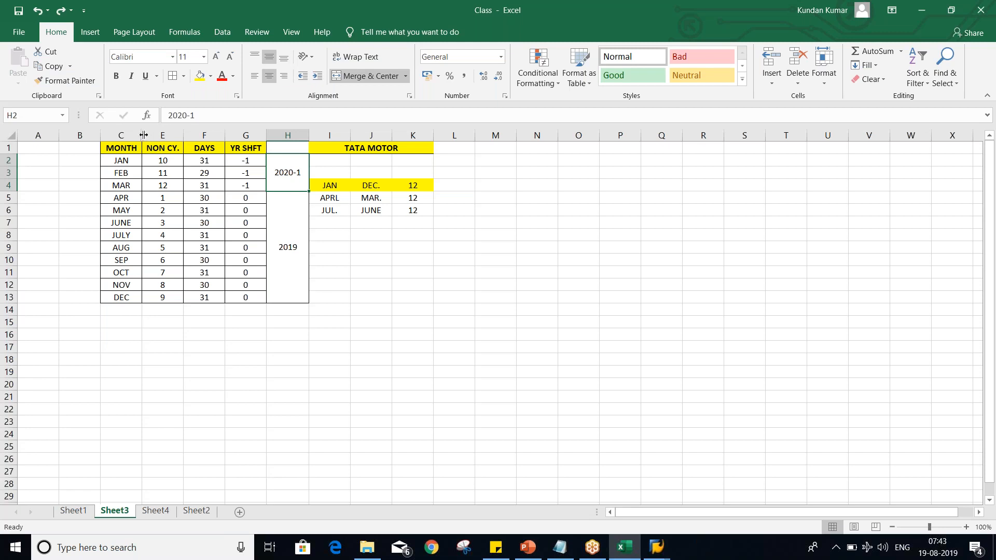
Step: Unhide the CAL YR. column between the MONTH and NON CY. columns
left_click_drag(139, 135, 149, 136)
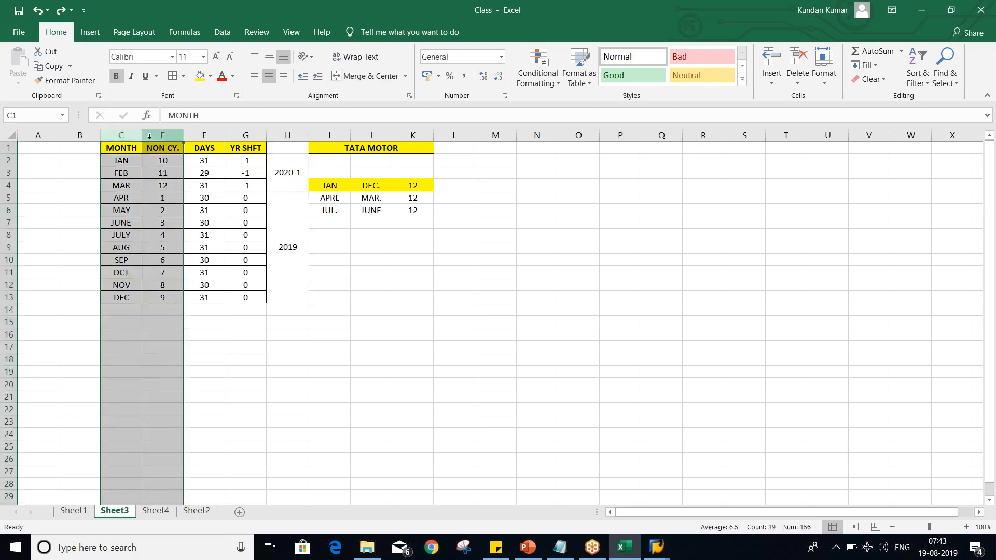
right_click(149, 136)
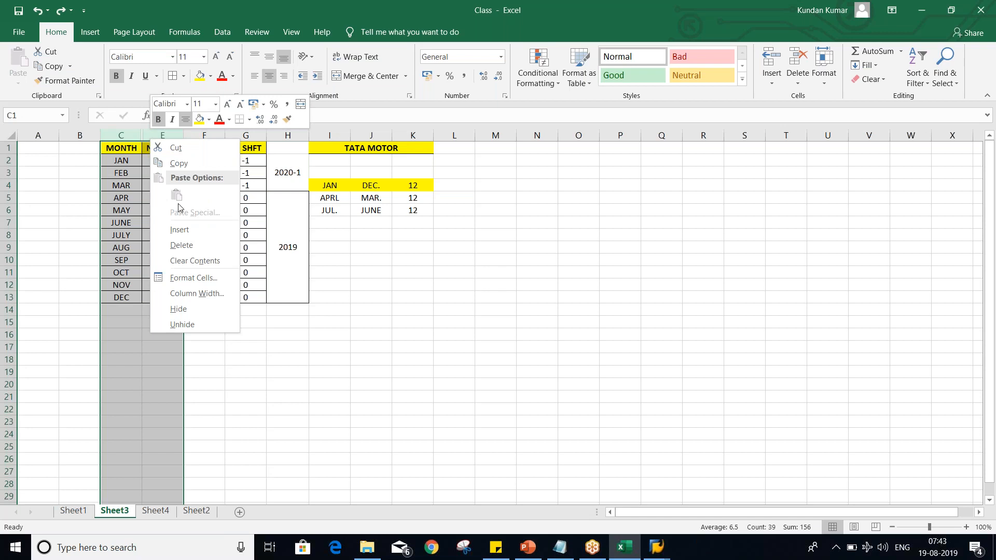
left_click(200, 324)
left_click(162, 358)
Step: Copy the CAL YR. values 1 to 12 from Excel into the Month column of the Periods table in SAP
left_click(163, 160)
left_click_drag(163, 202, 166, 302)
key("ctrl+c")
key("alt+Tab")
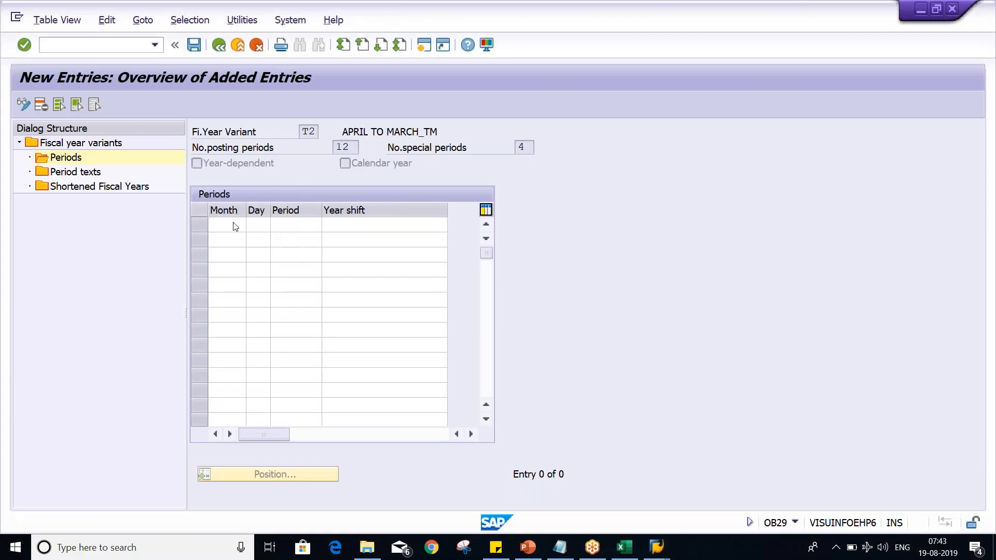
key("ctrl+v")
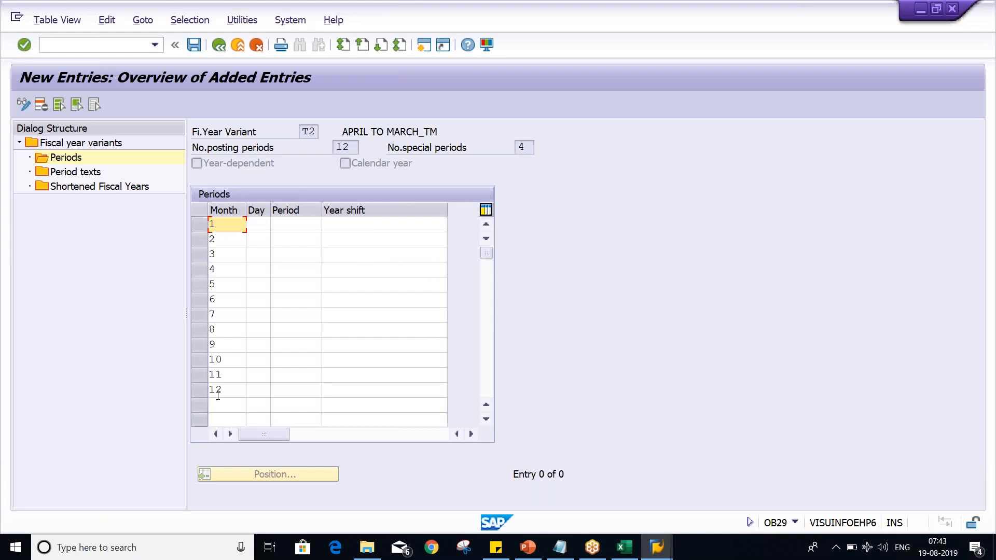
Step: Fill the Day column in SAP with the DAYS values of all twelve months, copied from the Excel sheet
left_click(266, 223)
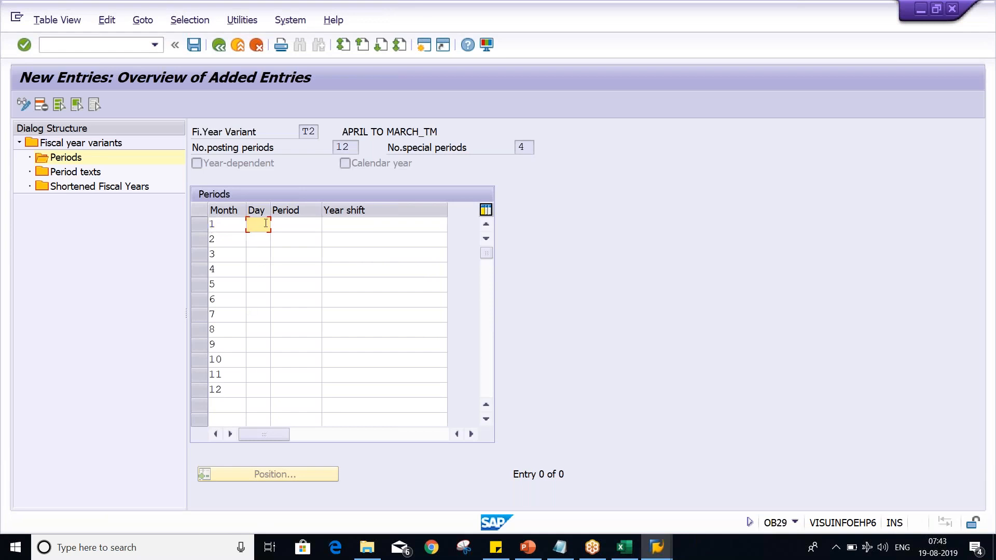
key("alt+Tab")
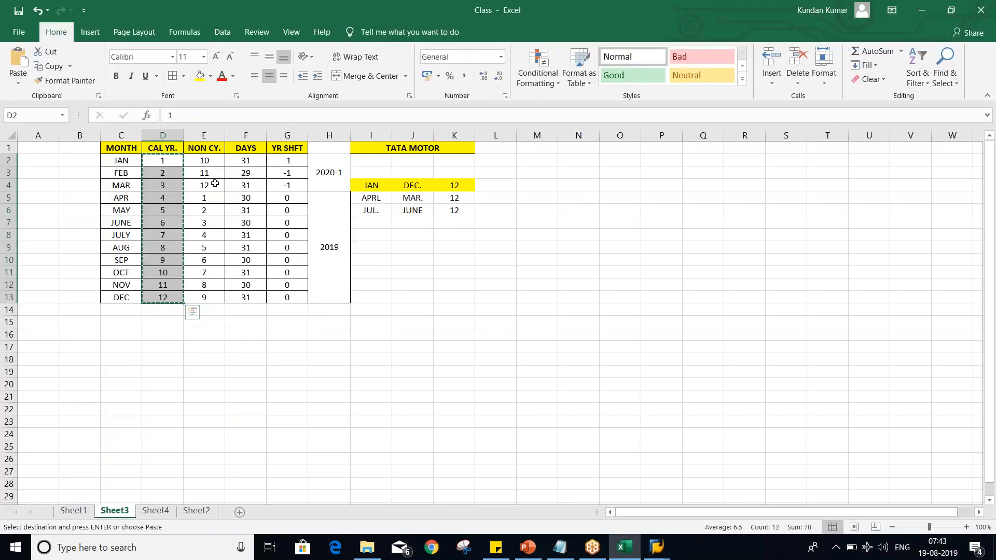
left_click_drag(239, 163, 246, 297)
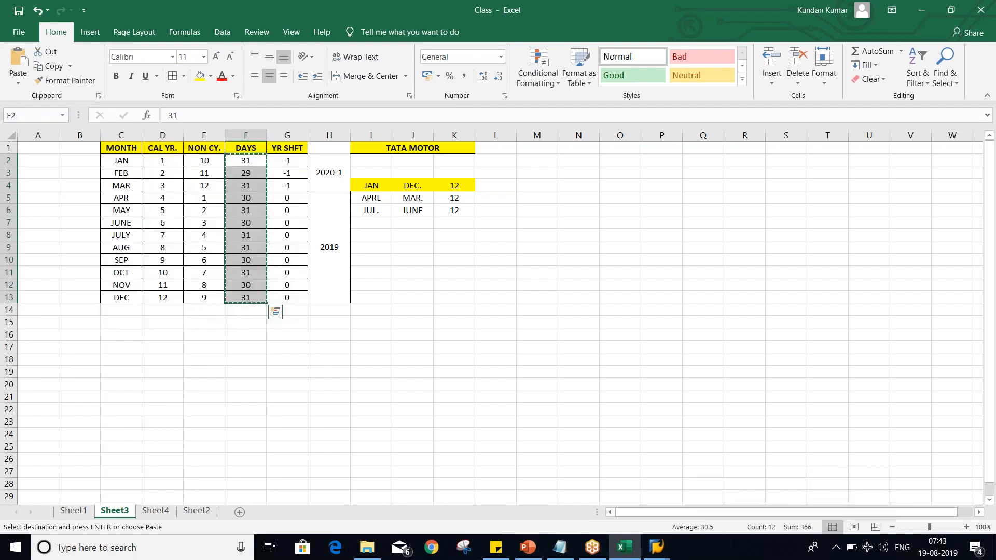
key("alt+Tab")
key("ctrl+v")
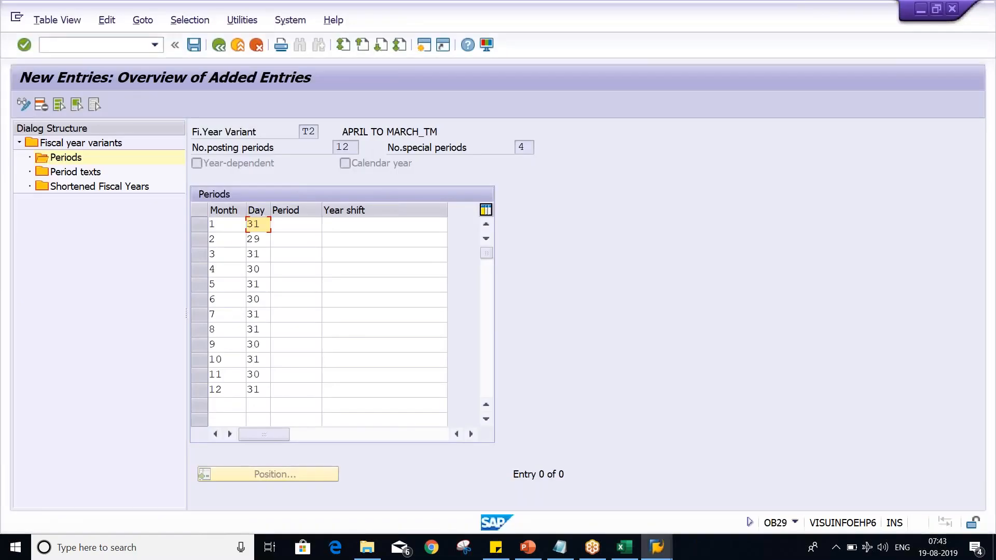
Step: Fill the Period column in SAP with the NON CY. values copied from Excel, 10 to 12 followed by 1 to 9
left_click(292, 229)
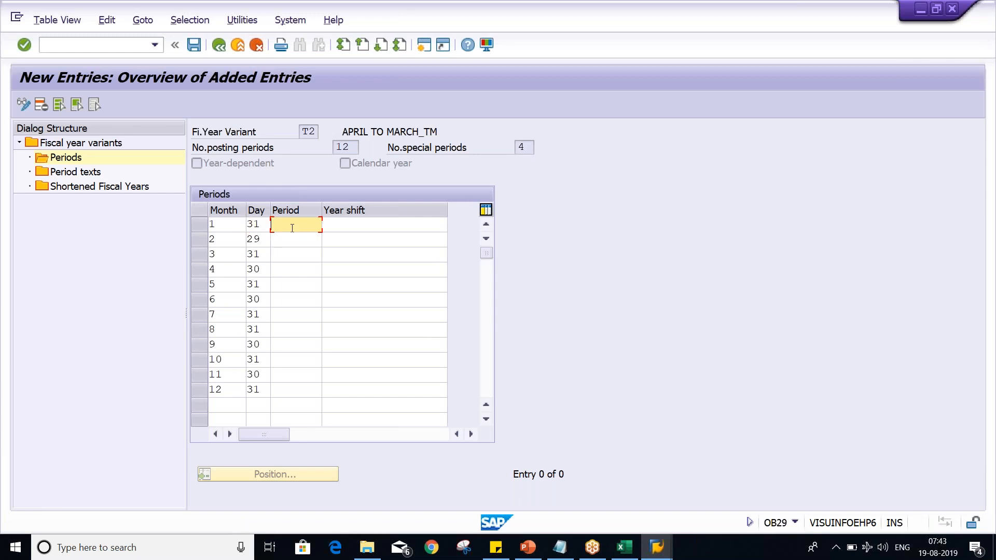
key("alt+Tab")
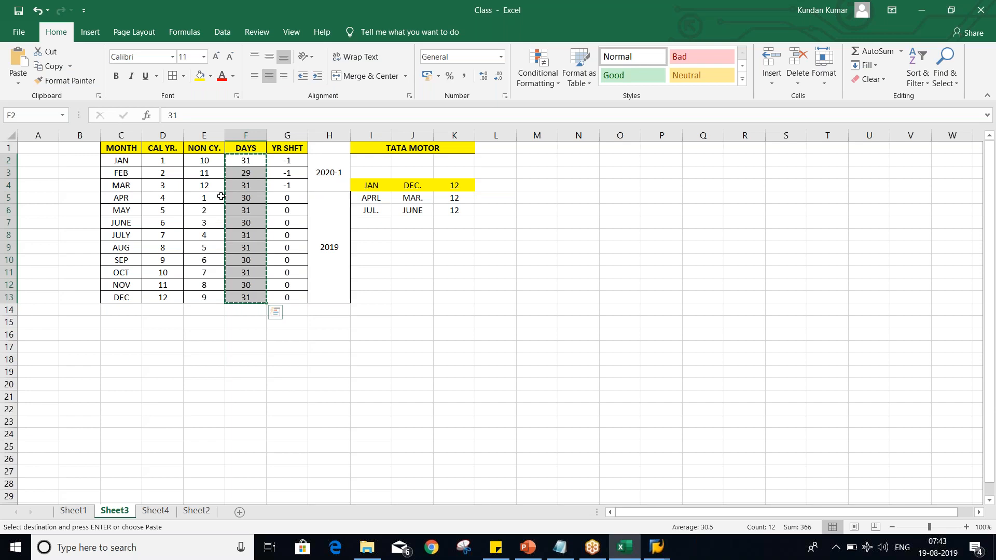
left_click_drag(204, 161, 208, 295)
key("ctrl+c")
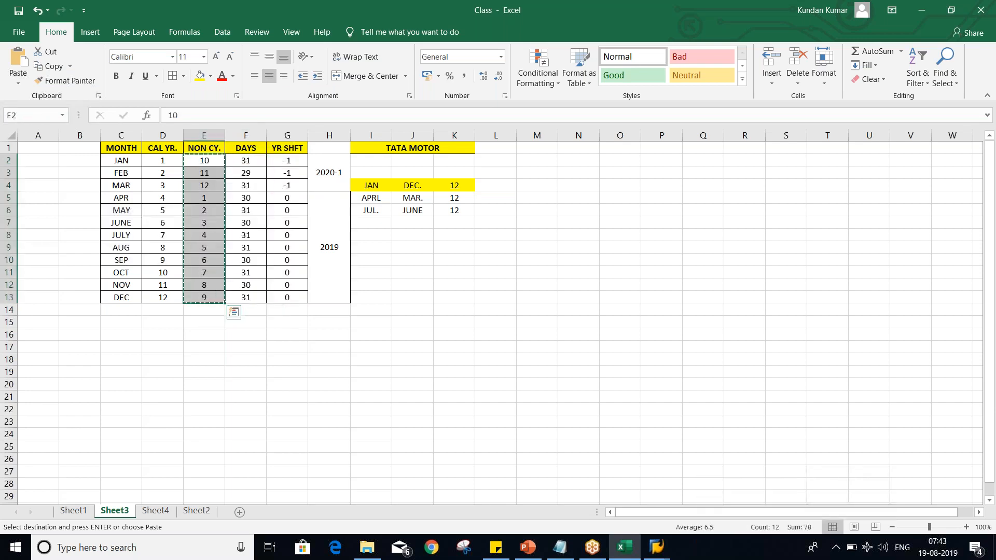
key("alt+Tab")
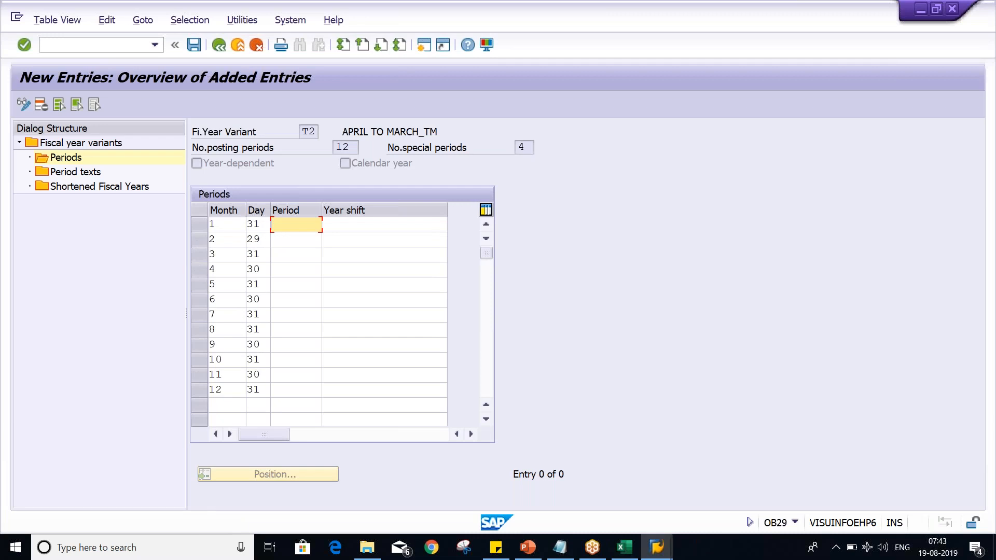
key("ctrl+v")
left_click(296, 271)
left_click(284, 389)
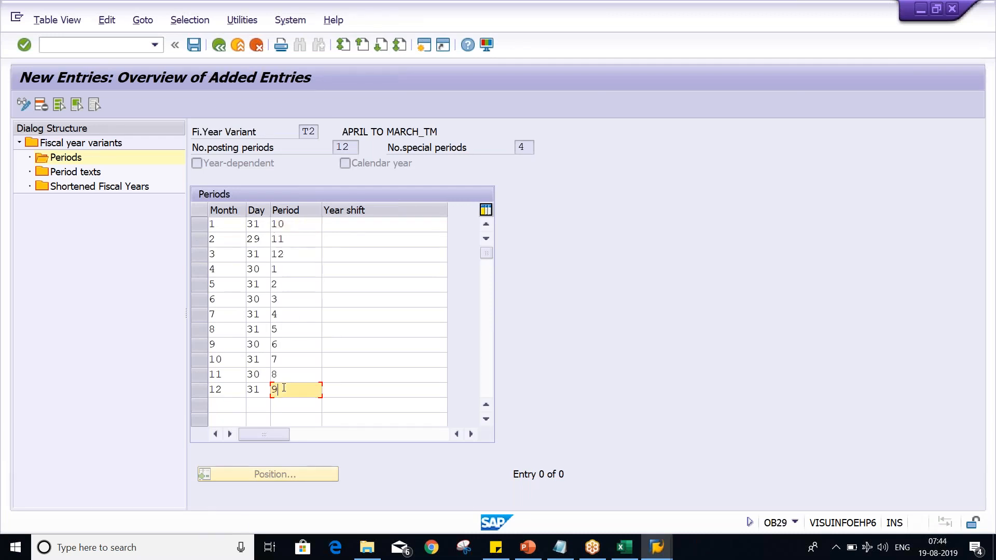
left_click(291, 224)
left_click(302, 239)
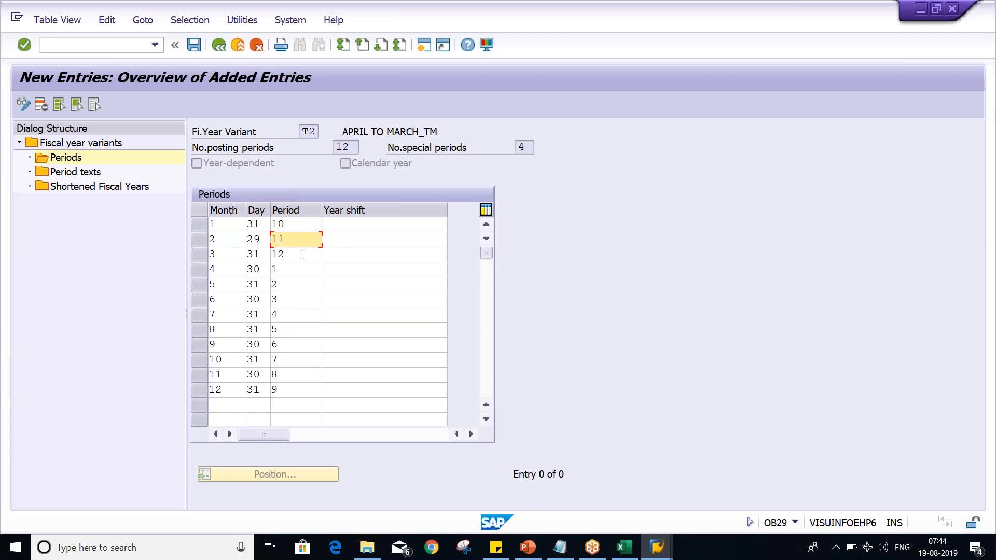
left_click(301, 254)
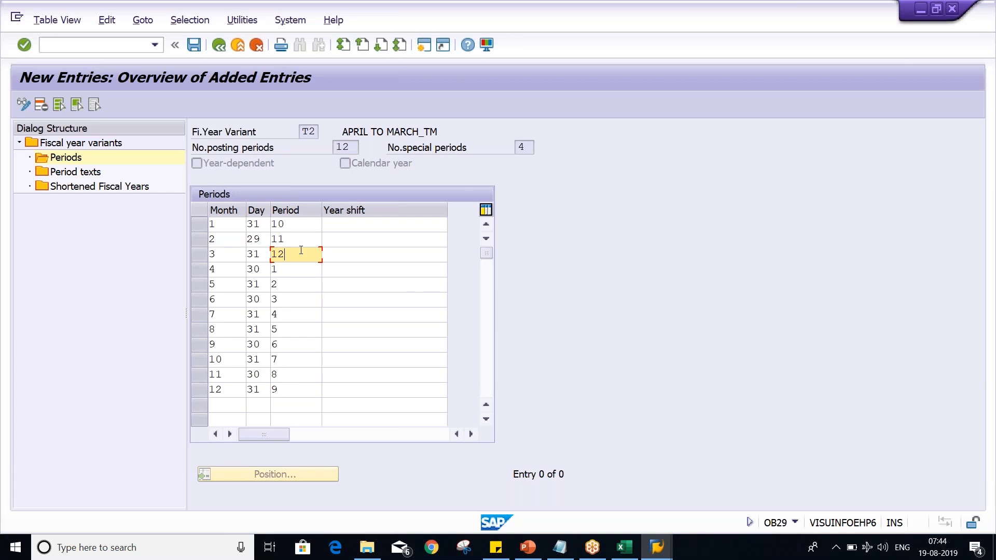
Step: Copy the YR SHFT values from Excel into SAP's Year shift column, -1 for months 1 to 3 and 0 for the rest
key("alt+Tab")
left_click_drag(287, 160, 289, 297)
key("ctrl+c")
key("alt+Tab")
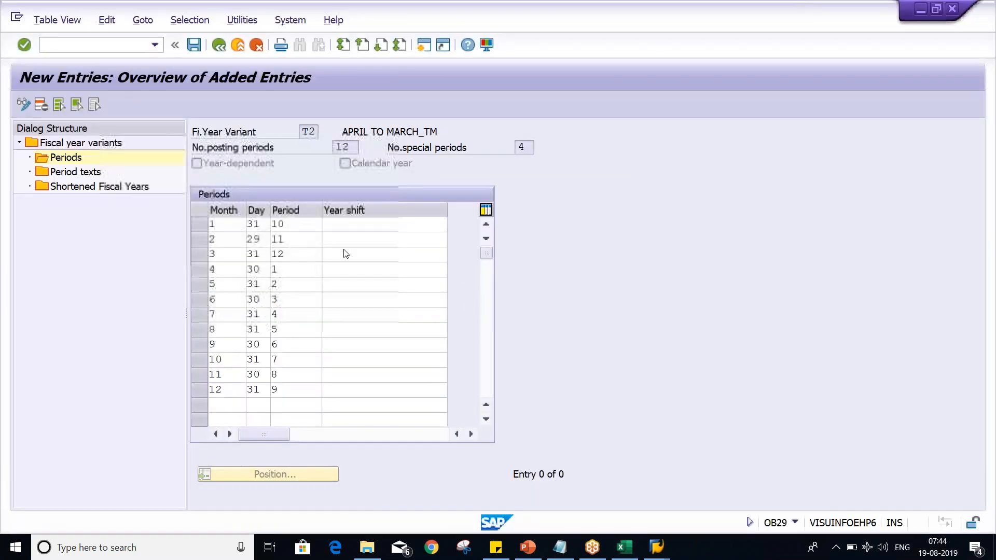
left_click(347, 225)
key("ctrl+v")
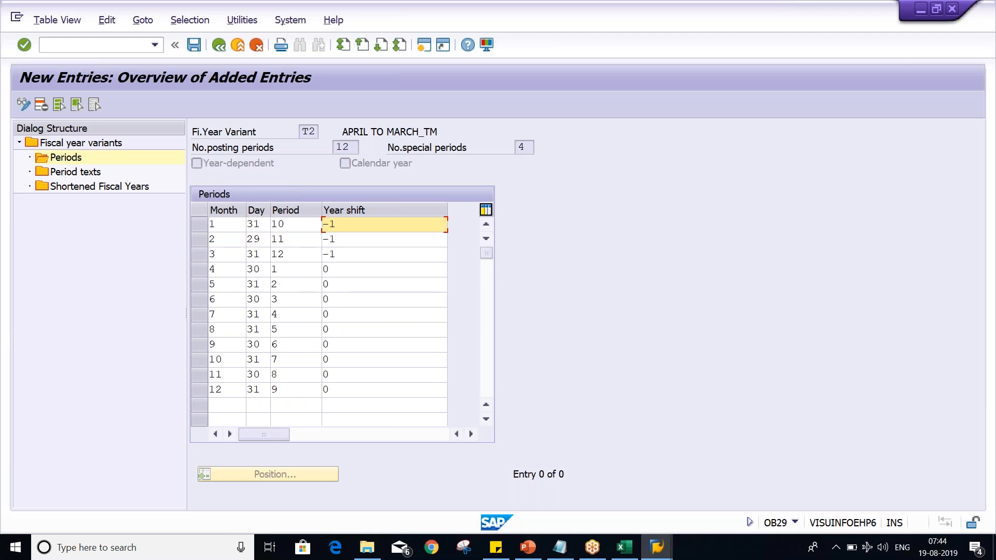
Step: Check the period and year shift entries of months 1 to 3
left_click(290, 224)
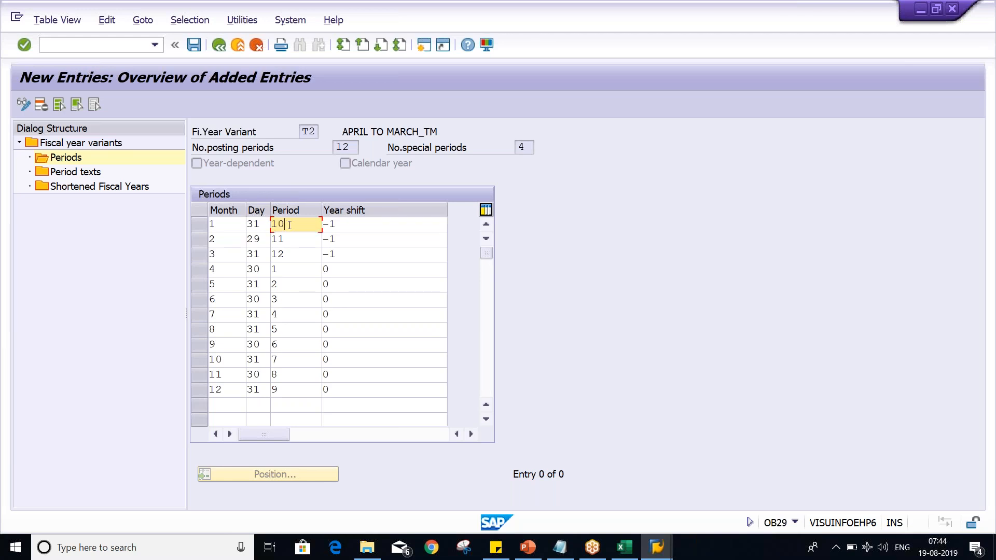
left_click(340, 224)
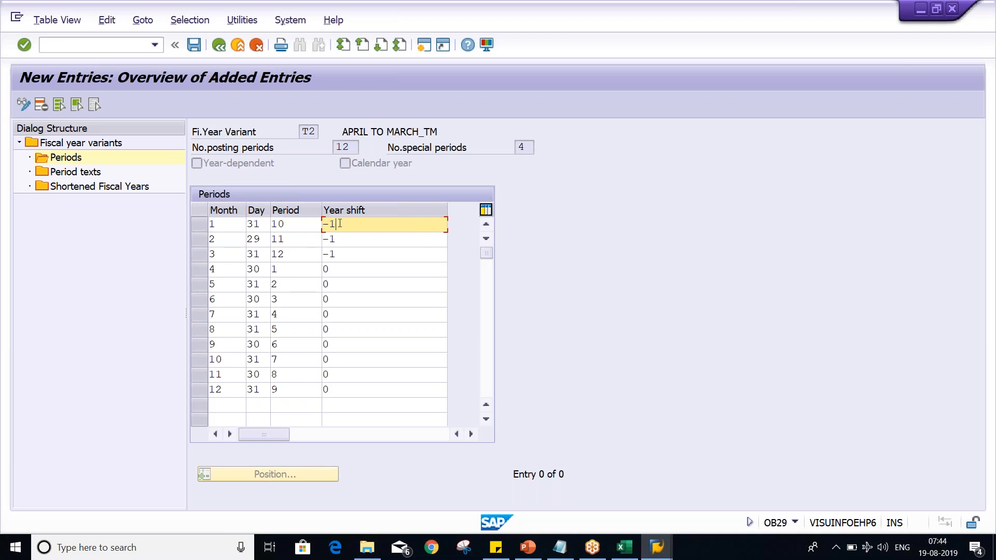
left_click(343, 233)
left_click(353, 254)
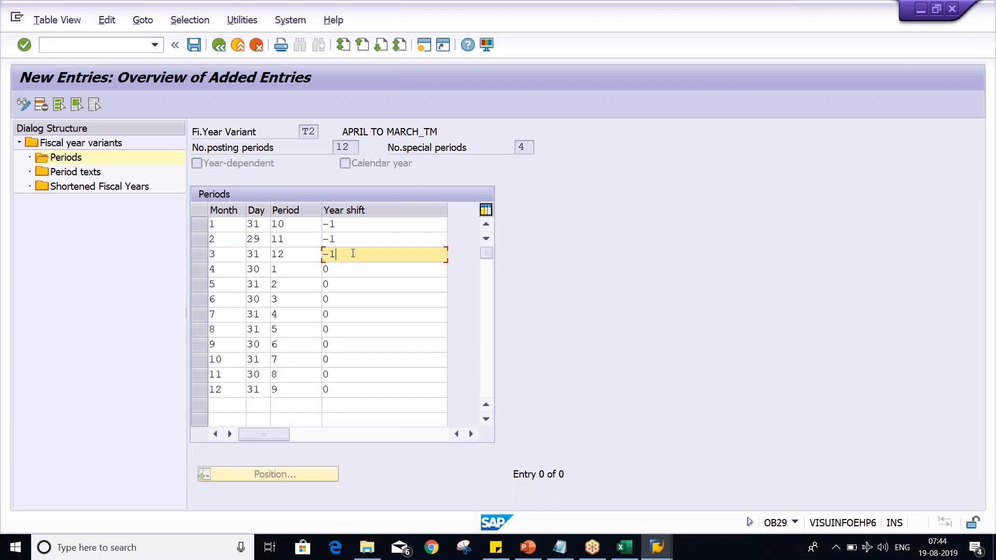
left_click(292, 225)
left_click(290, 240)
left_click(288, 255)
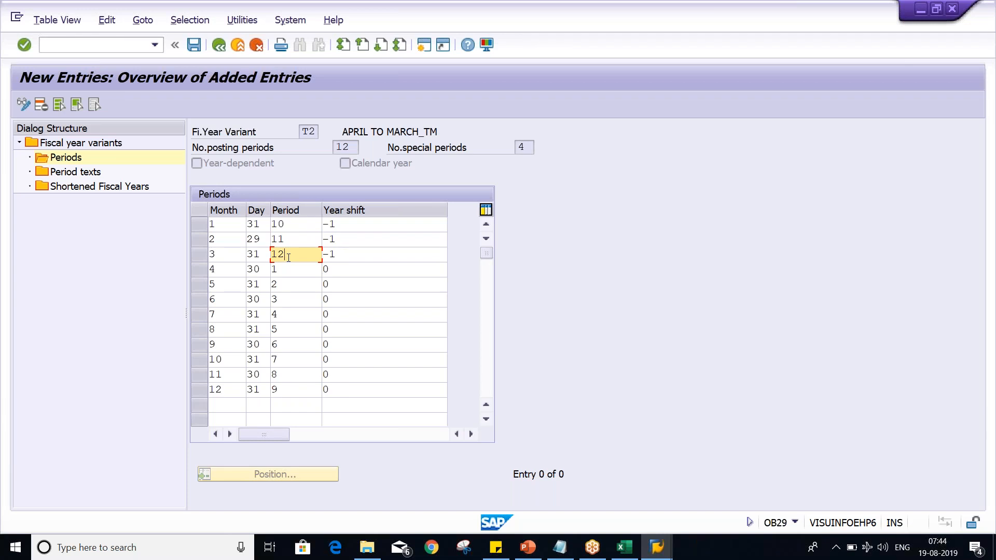
Step: Save the period entries of fiscal year variant T2 under the TATA MOTOR customizing request
key("Return")
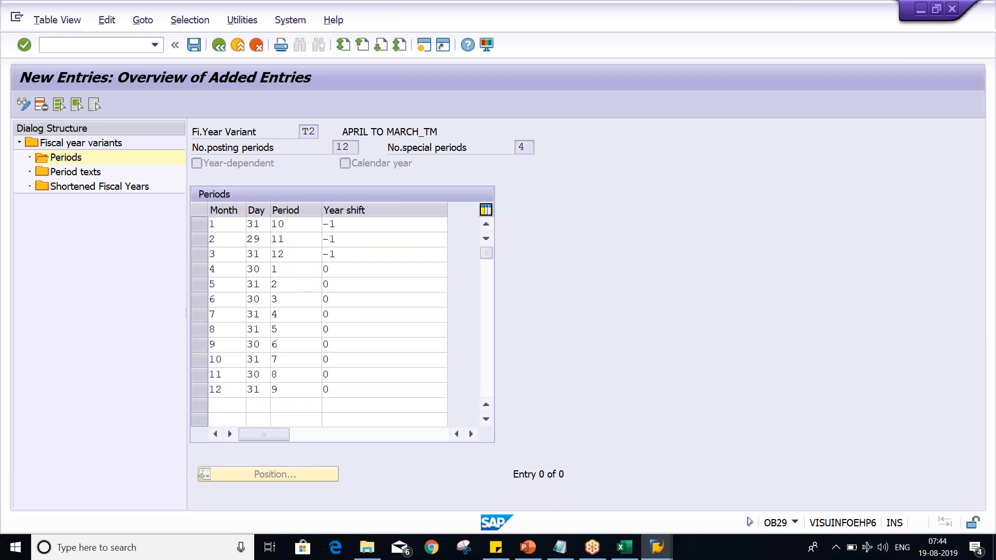
key("ctrl+s")
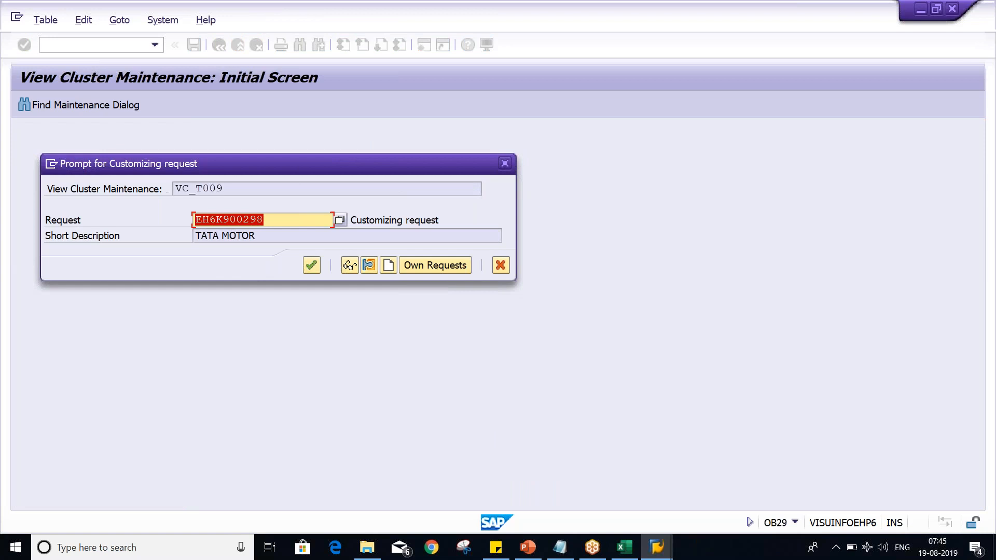
key("Return")
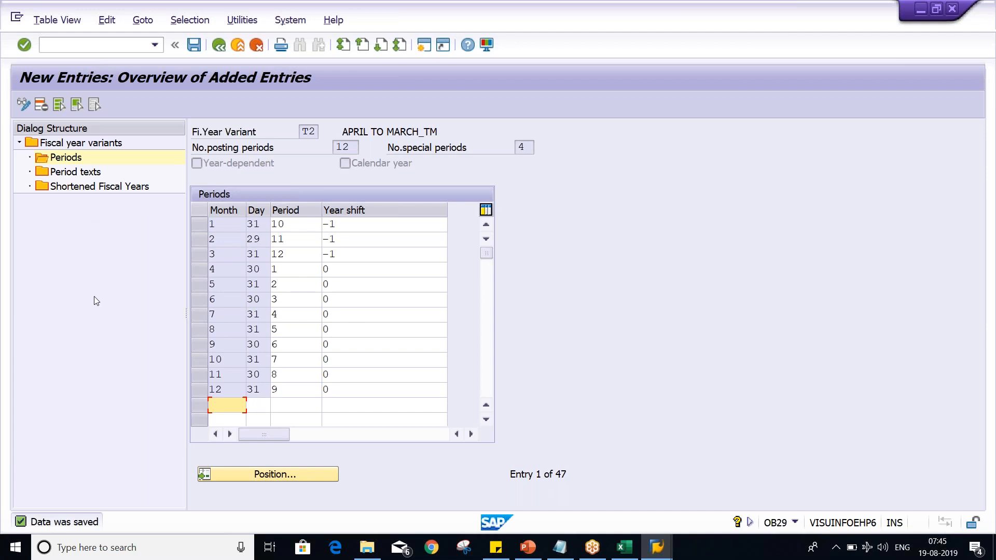
Step: Return to the fiscal year variants overview and select variant T2, APRIL TO MARCH_TM
left_click(219, 45)
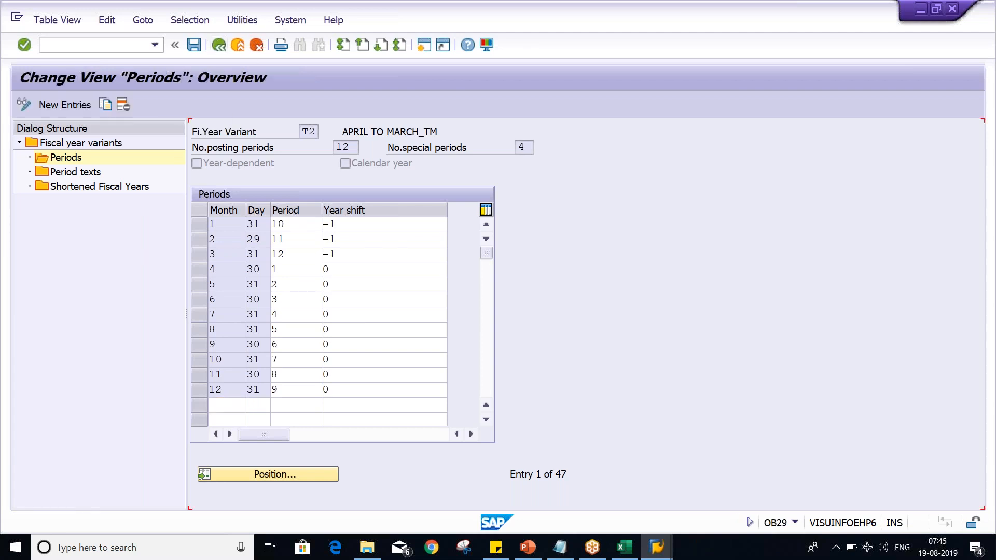
key("F3")
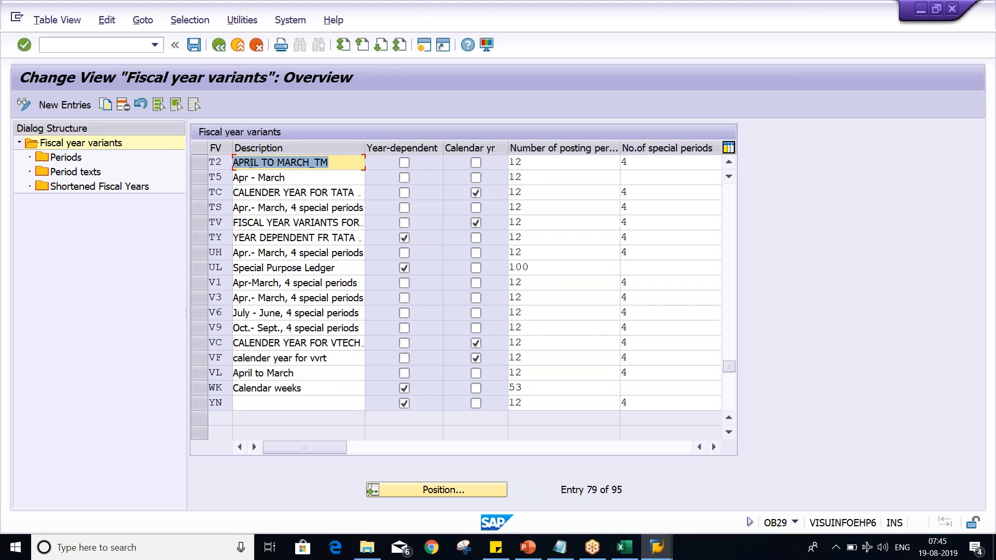
left_click(200, 162)
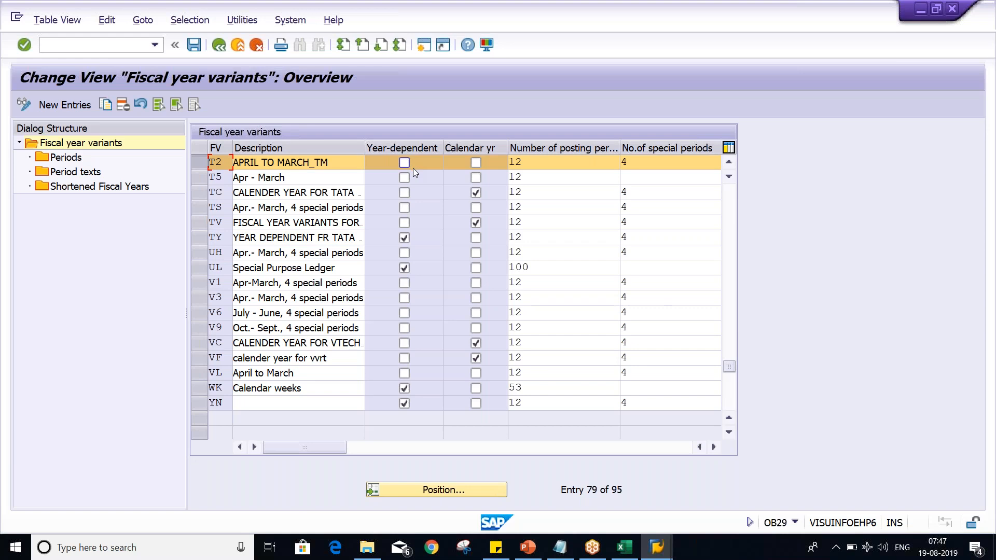
Step: Switch to the Excel sheet and look up the days of September 2019 in the system calendar
left_click(625, 548)
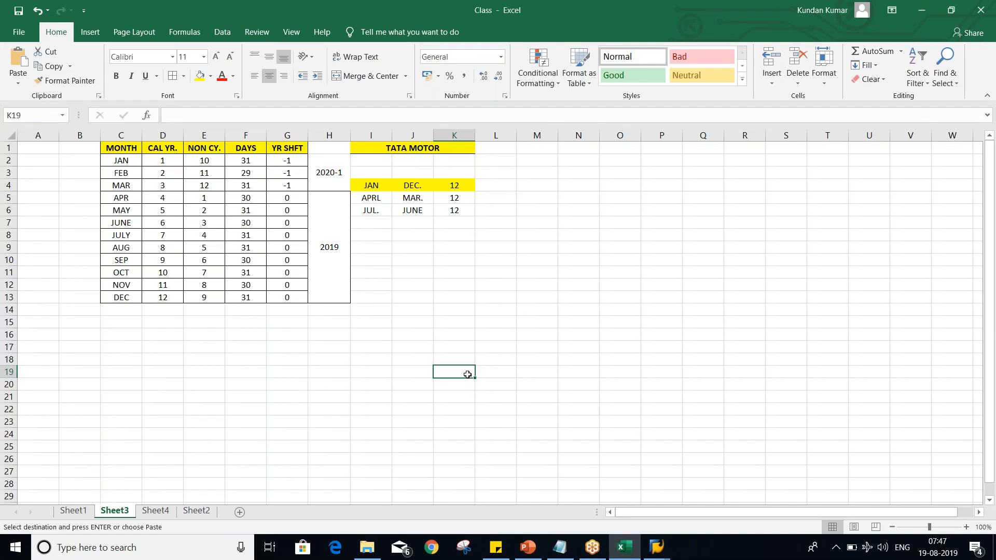
left_click(512, 363)
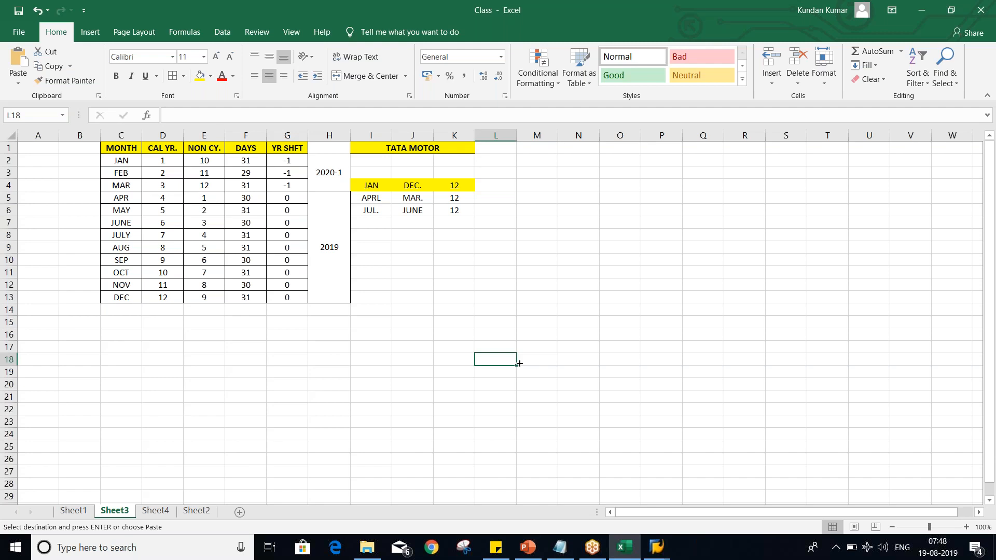
left_click(946, 553)
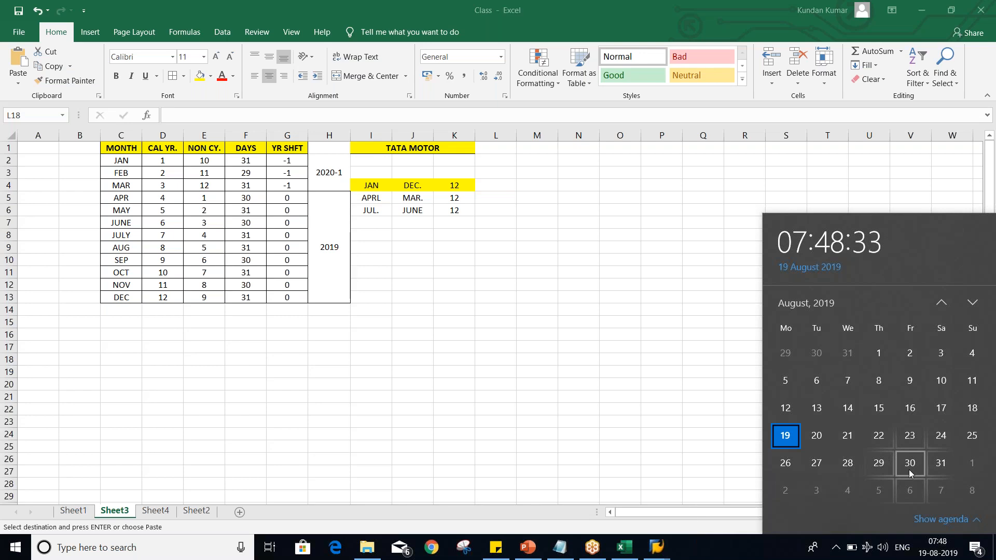
left_click(820, 304)
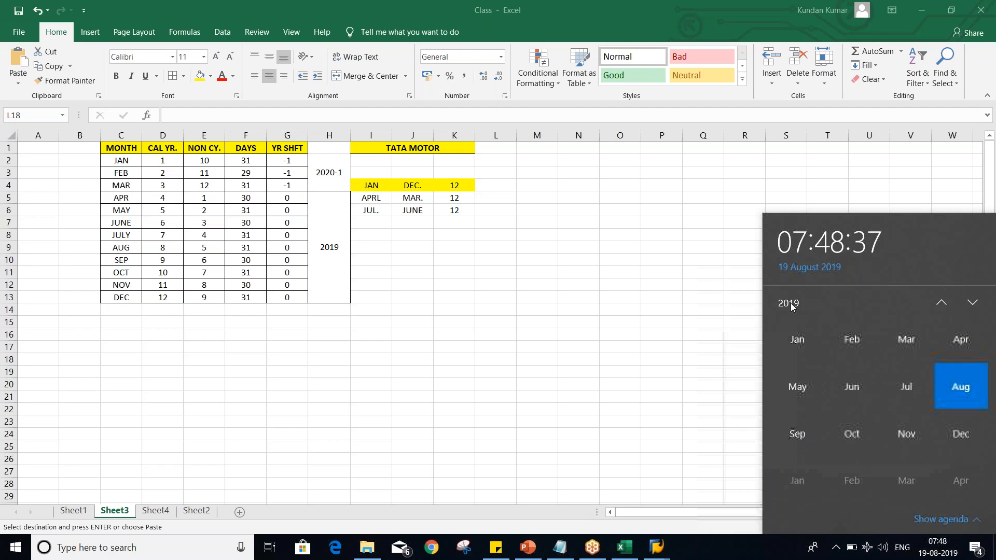
left_click(781, 452)
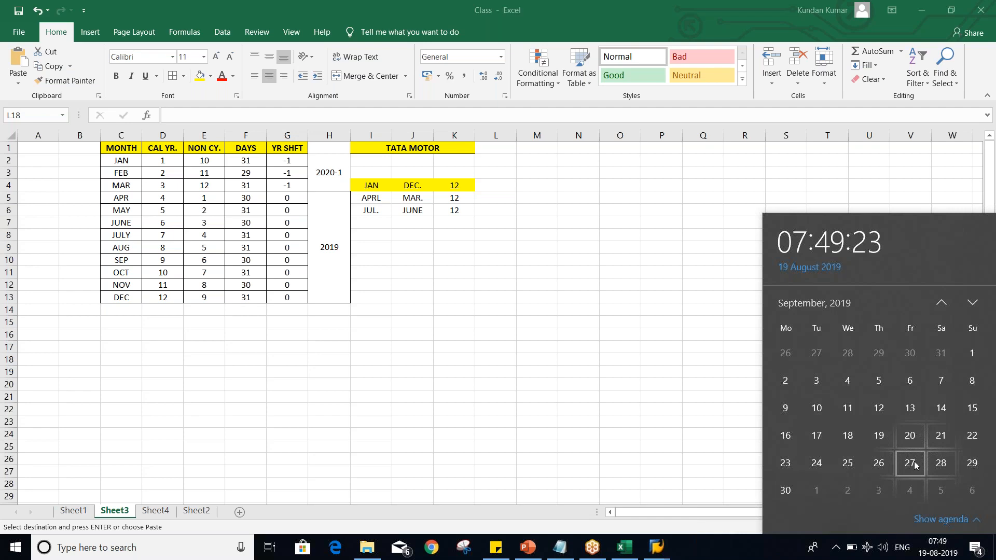
left_click(387, 498)
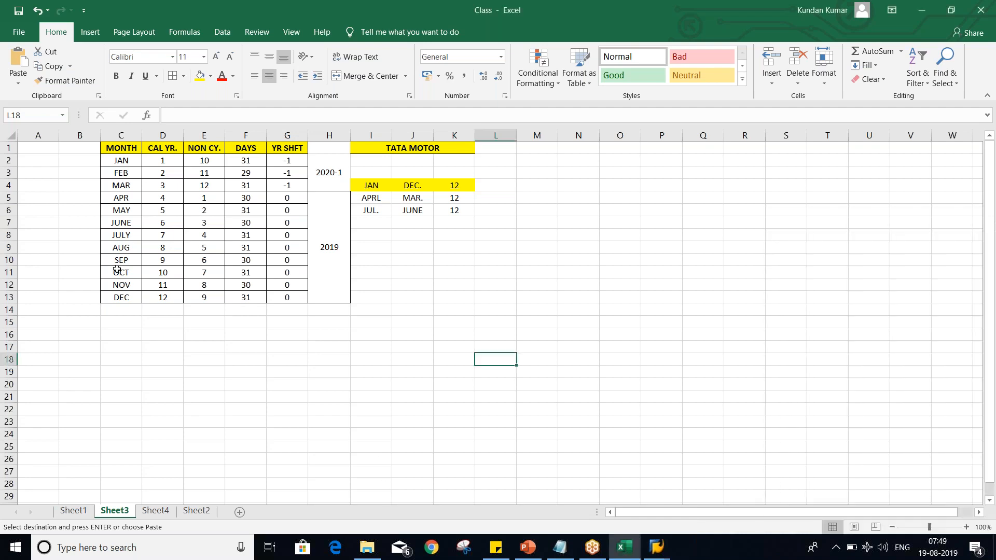
Step: Set the DAYS value for SEP to 28 in cell F10
left_click(243, 261)
type("28")
key("Return")
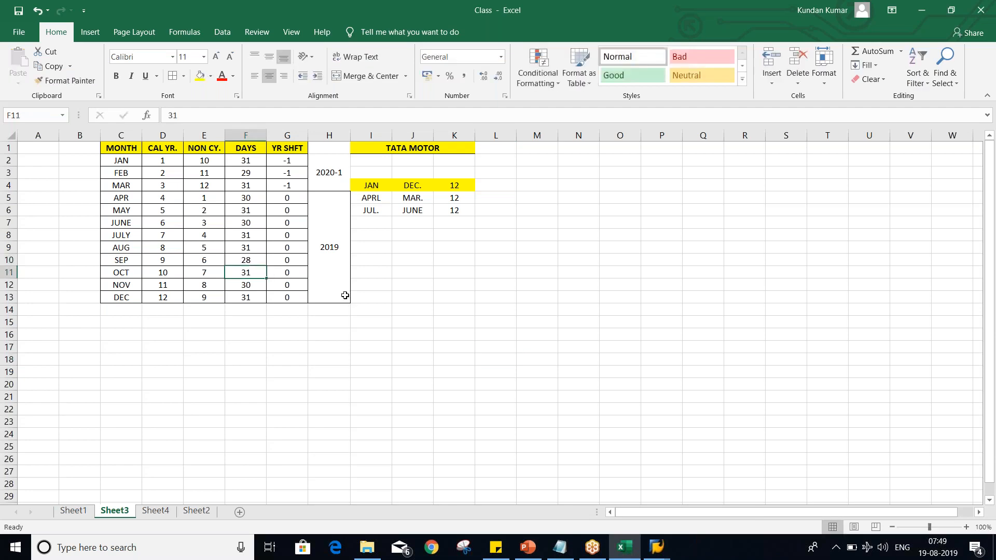
left_click(251, 258)
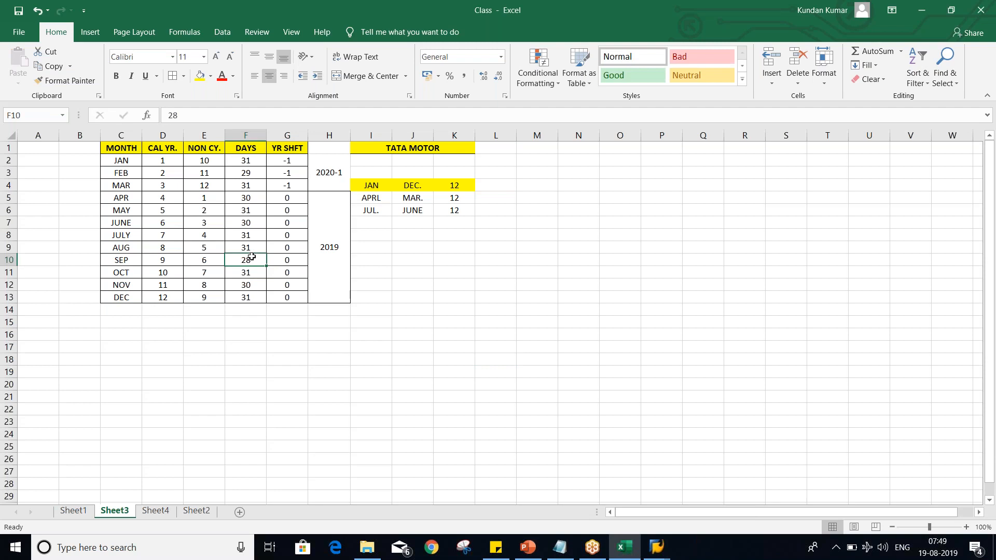
Step: Insert a blank column between the DAYS and YR SHFT columns of the month table
right_click(282, 133)
left_click(325, 225)
Step: Switch to SAP and leave the fiscal year variants overview for the SAP Easy Access screen
key("alt+Tab")
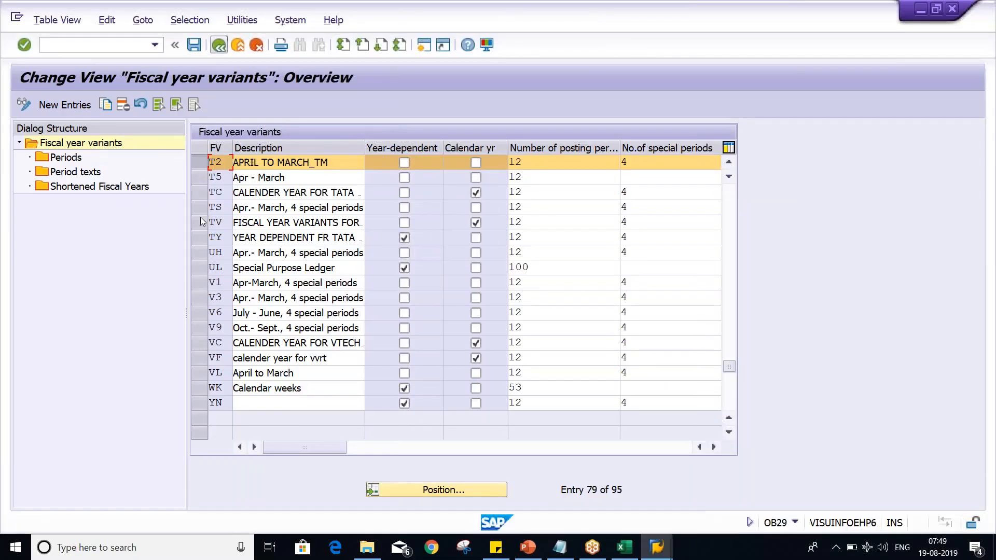
key("F3")
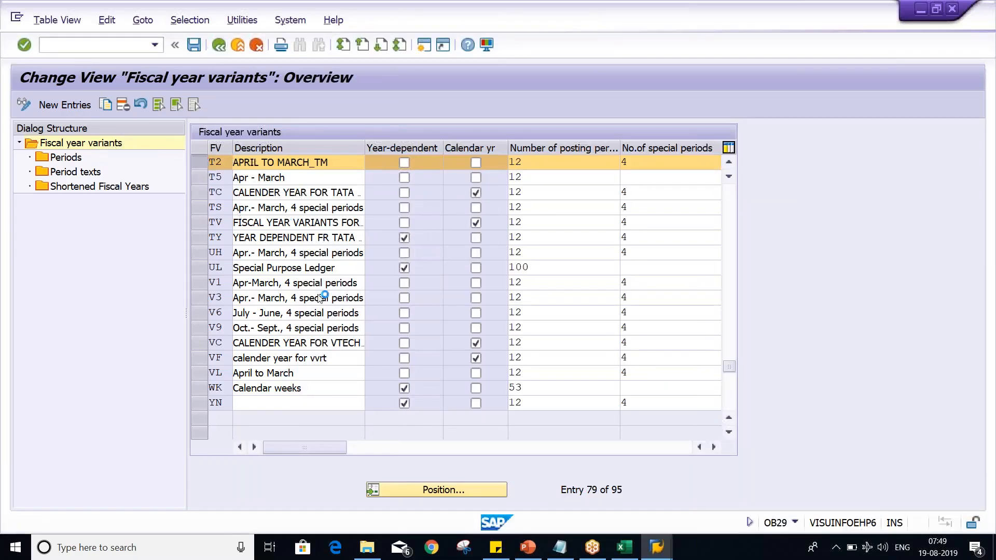
Step: Switch back to the Excel sheet and enter the header YR DEP. in cell G1
key("alt+Tab")
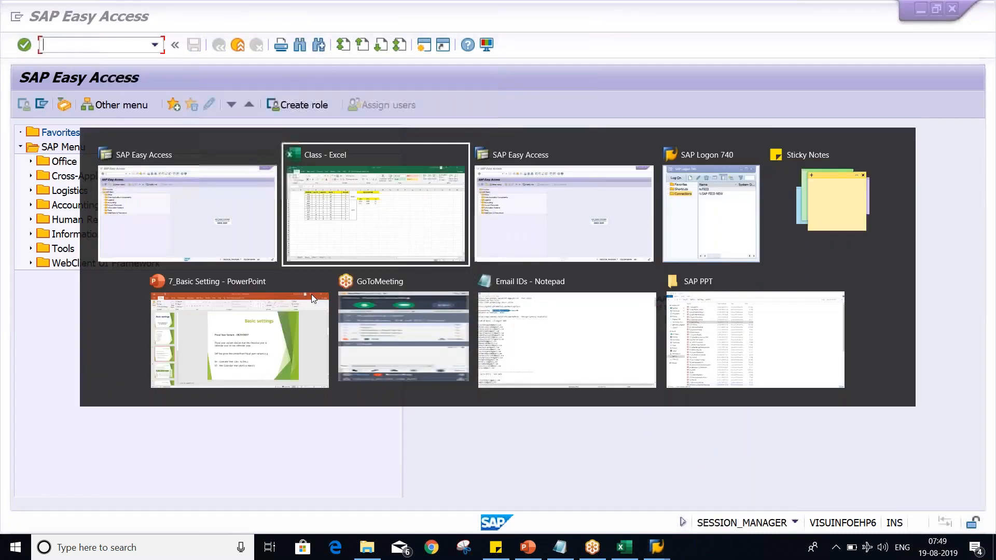
left_click(282, 152)
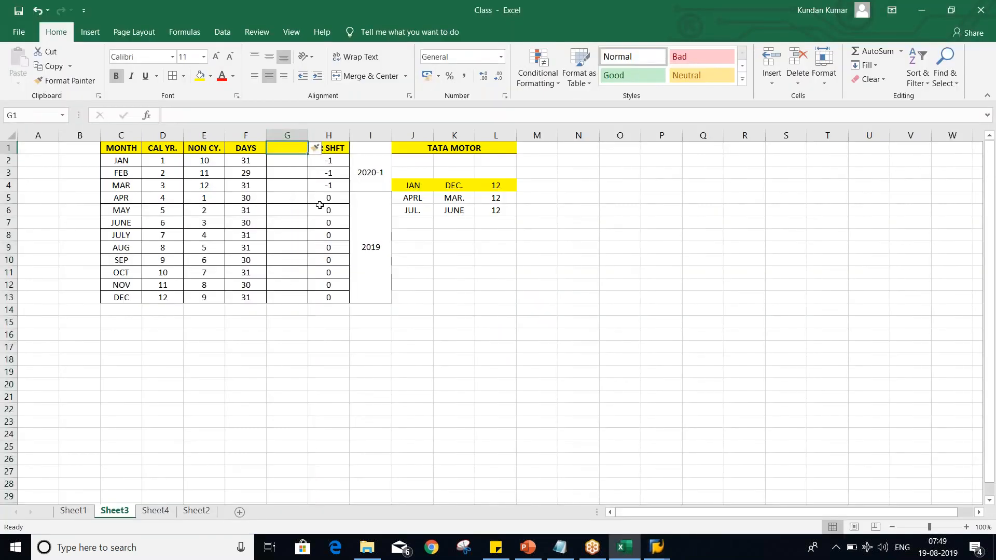
type("YR")
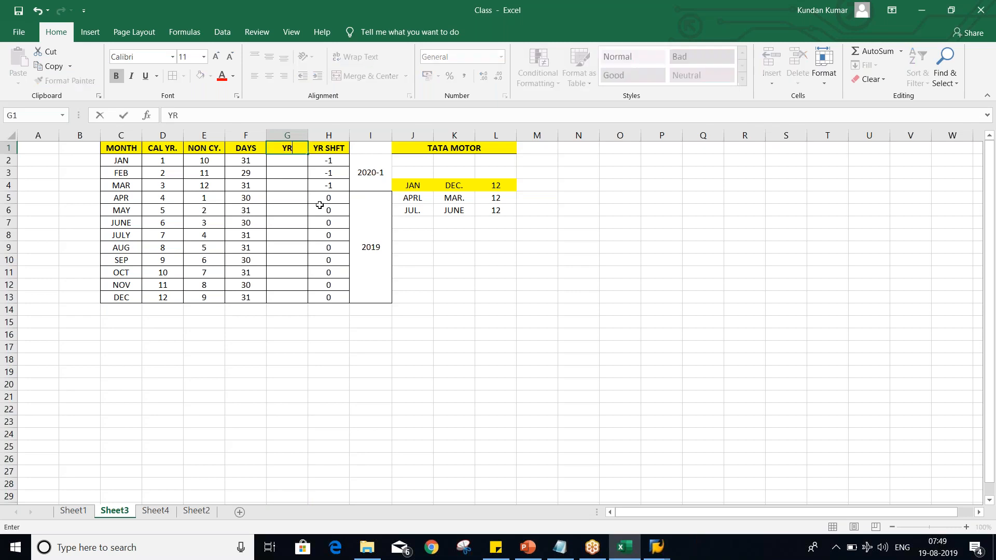
type(" DEP.")
key("Return")
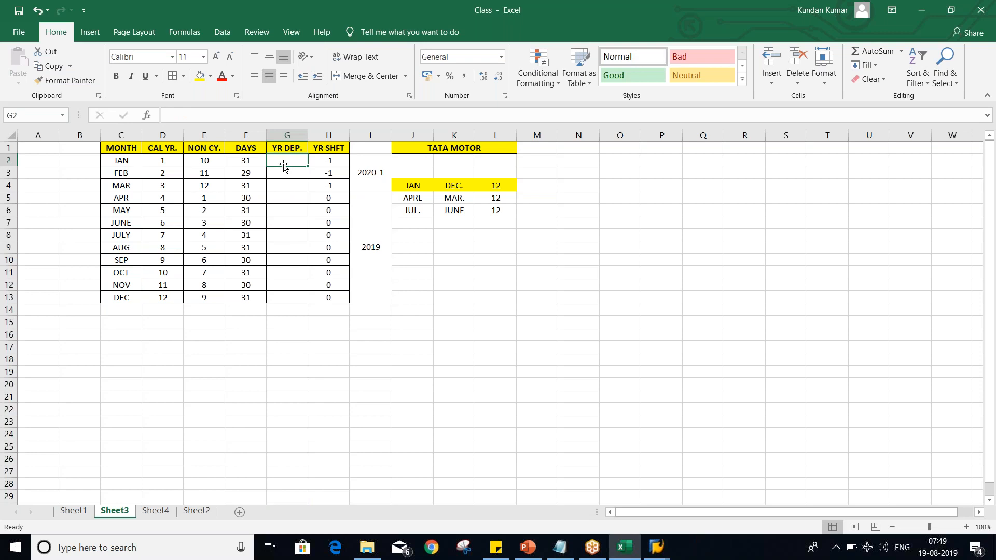
Step: Compare the AUG and SEP rows with the days of August and September 2019 in the system calendar
left_click(120, 250)
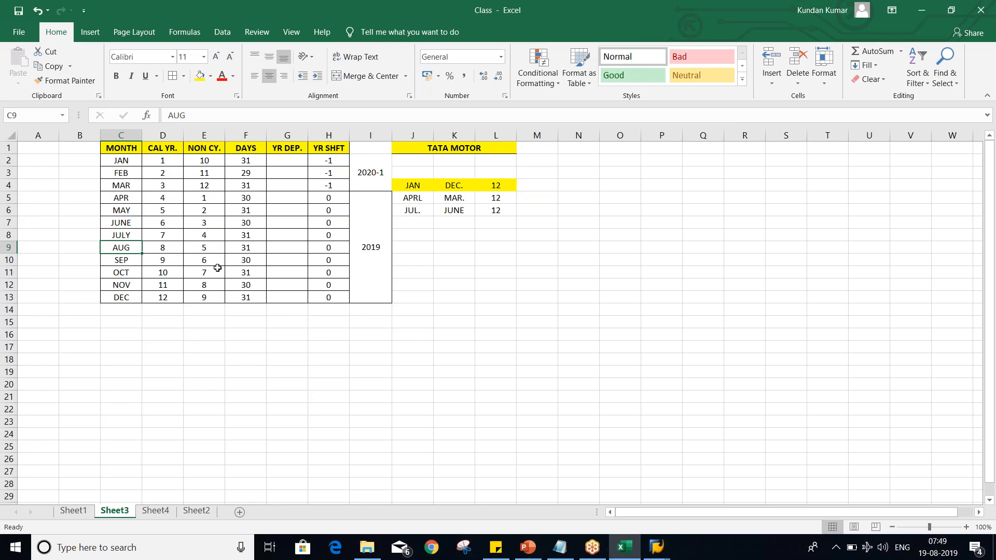
left_click(127, 260)
left_click(269, 250)
left_click(249, 247)
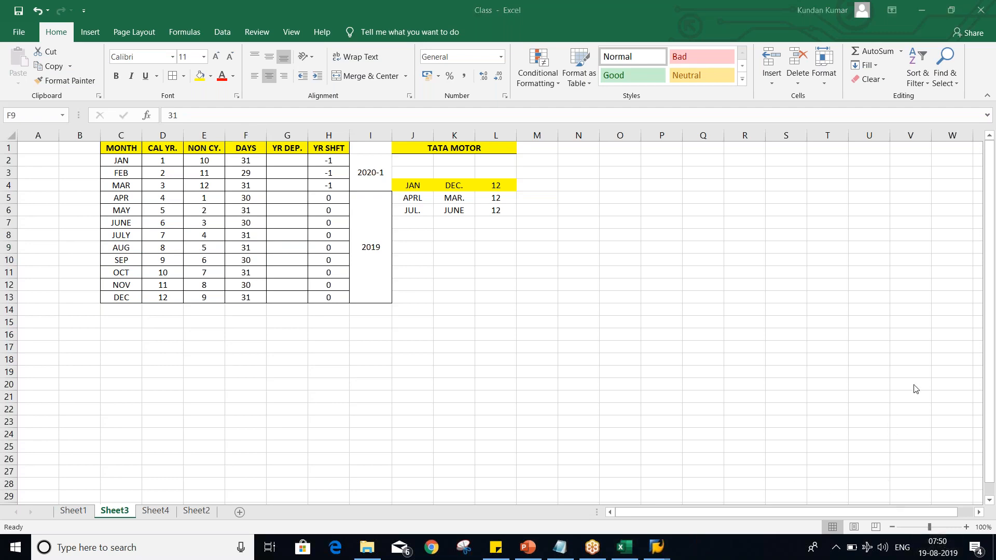
left_click(937, 548)
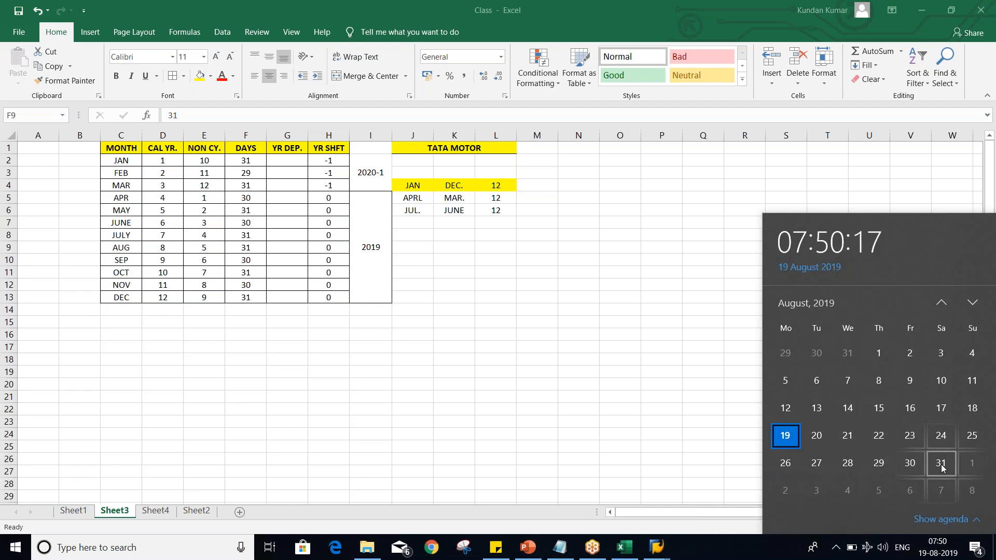
left_click(804, 304)
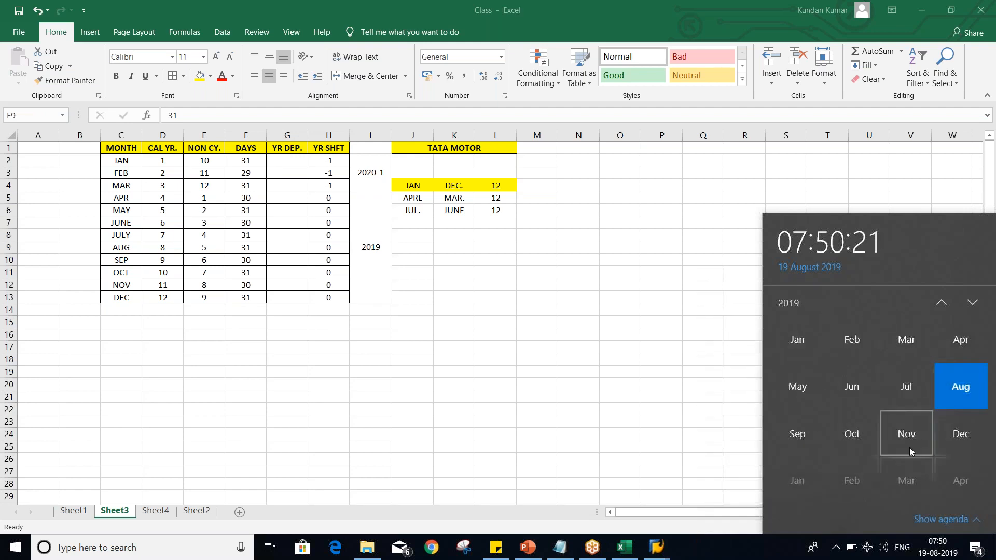
left_click(810, 439)
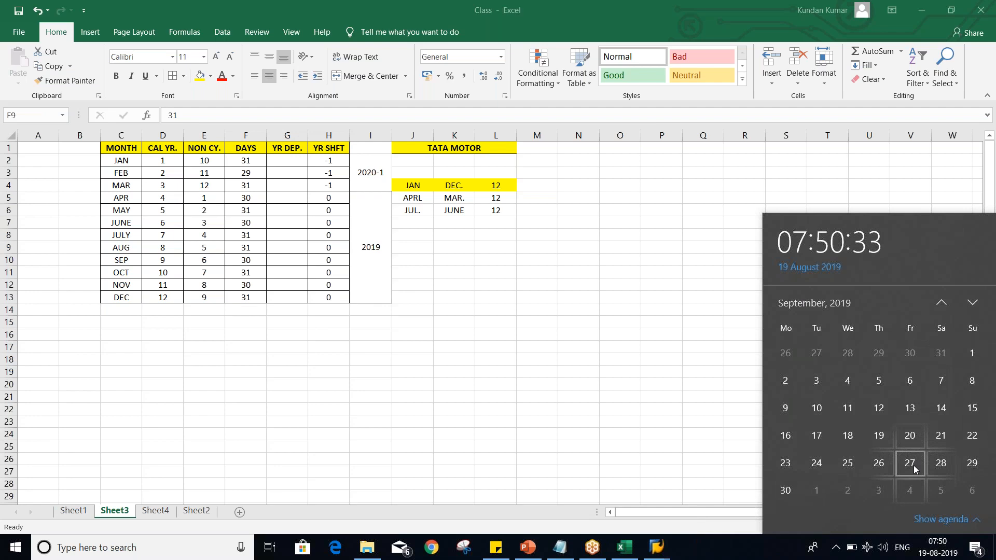
left_click(110, 514)
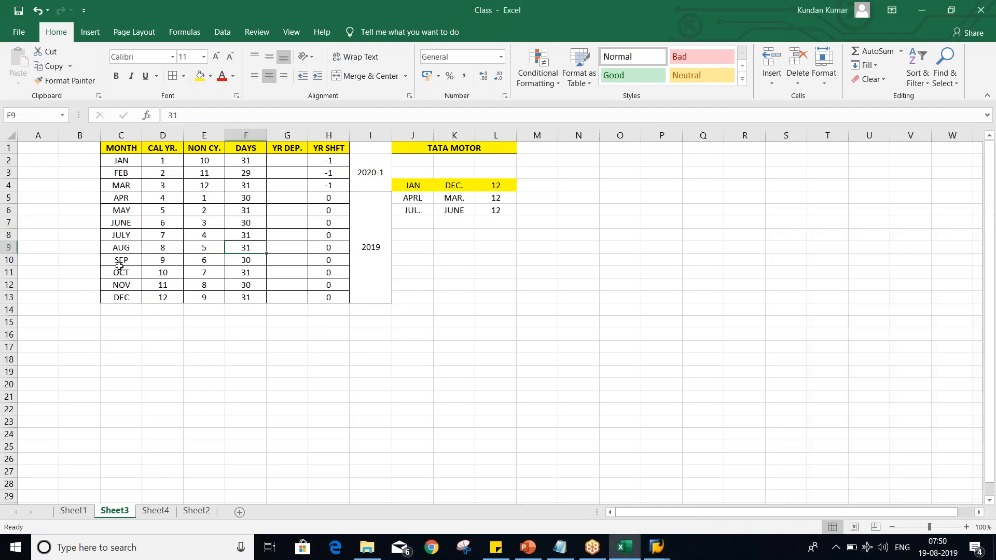
Step: Set the YR DEP. value for SEP to 28 in cell G10
left_click_drag(116, 260, 295, 257)
left_click(288, 258)
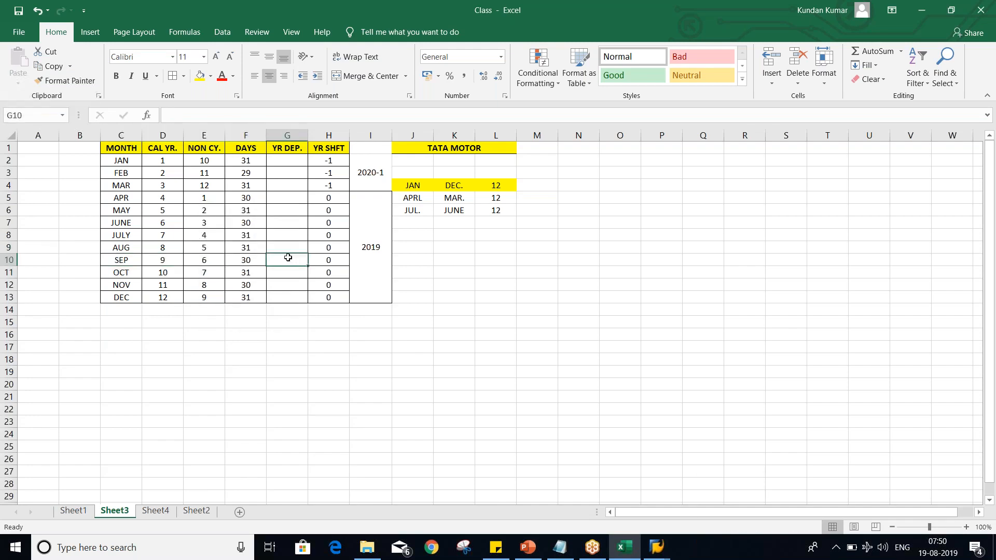
type("28")
key("Return")
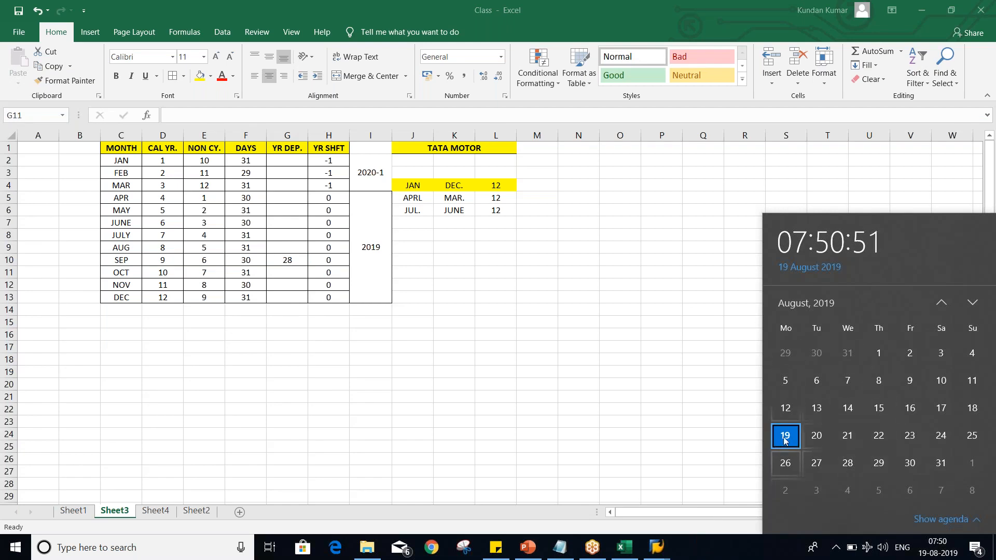
Step: Check September and October 2019 in the system calendar and set the YR DEP. value for OCT to 29 in cell G11
left_click(792, 305)
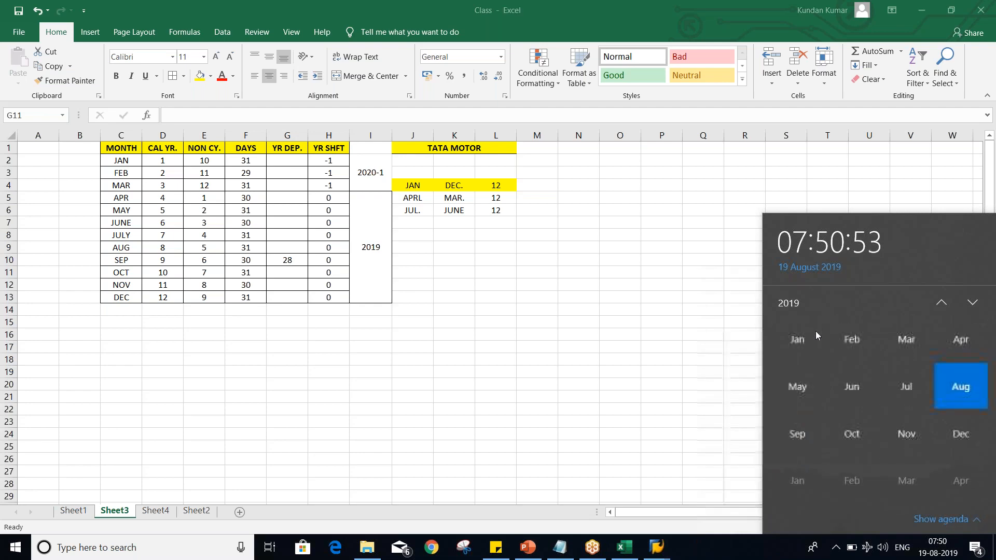
left_click(802, 438)
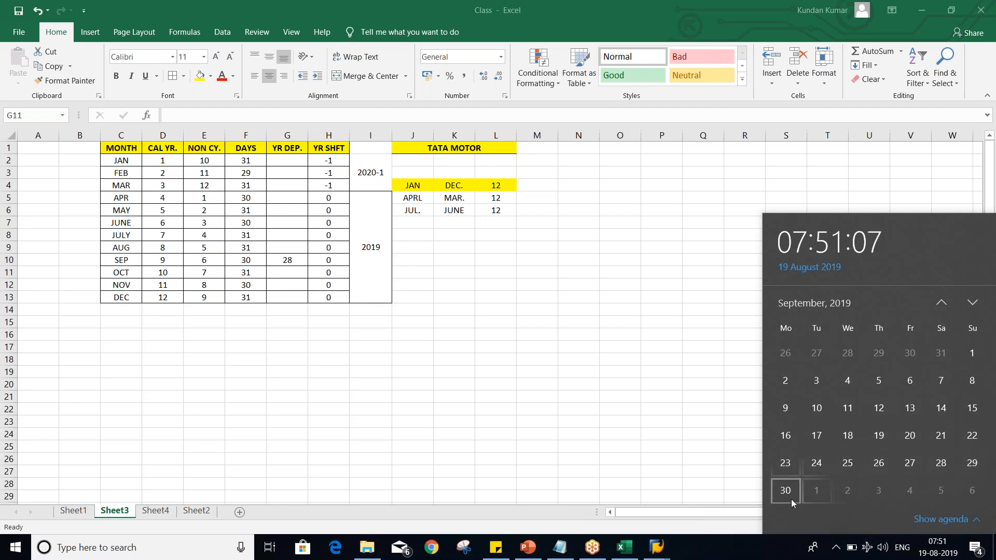
left_click(804, 304)
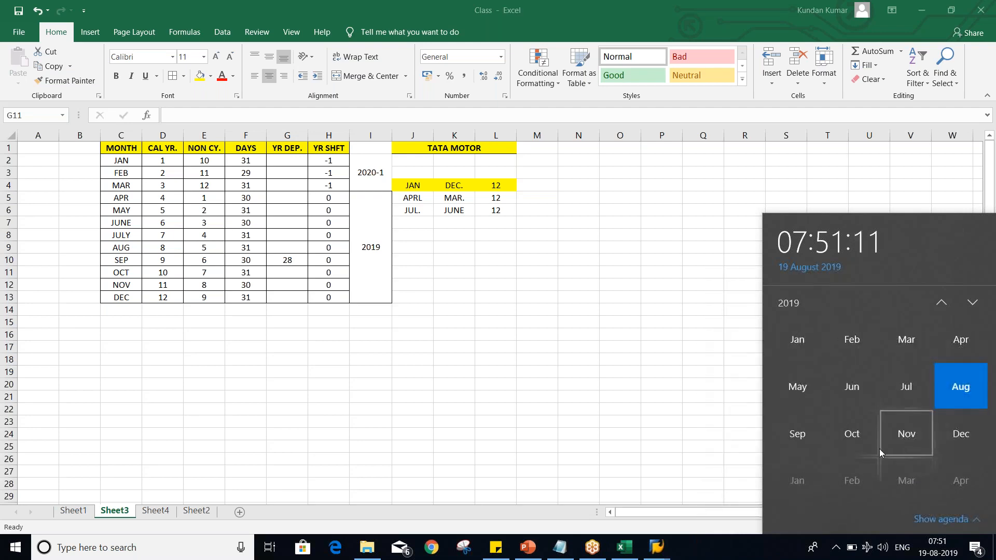
left_click(869, 441)
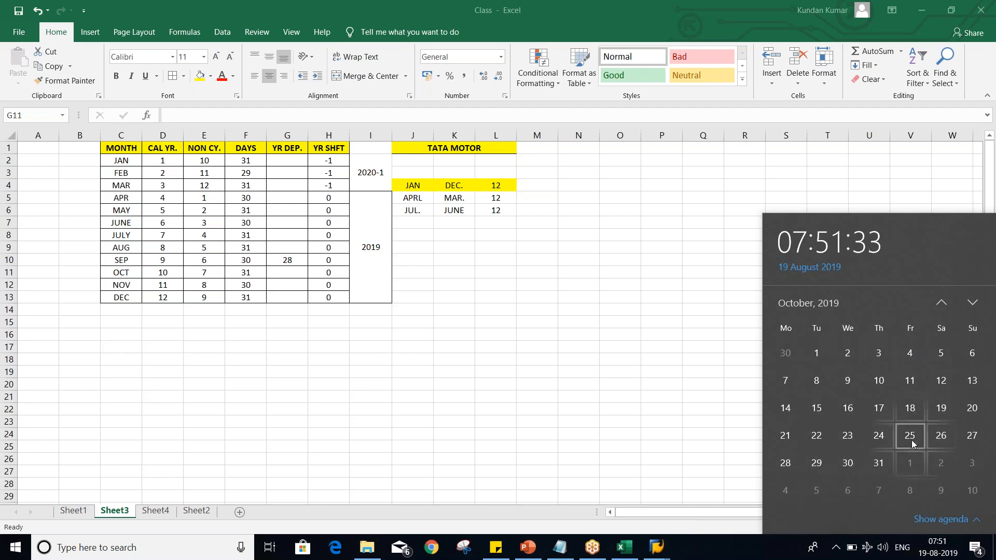
left_click(879, 435)
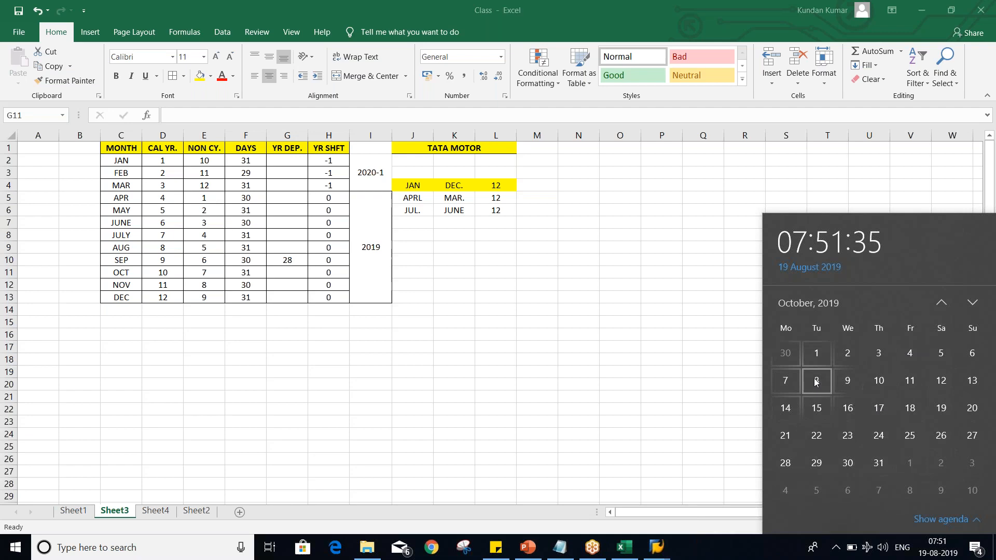
left_click(913, 438)
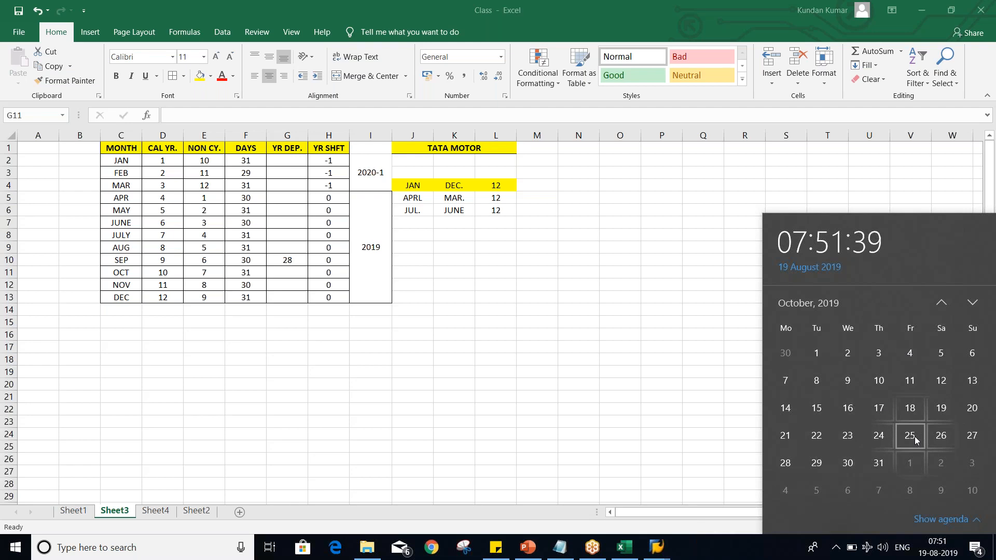
left_click(705, 512)
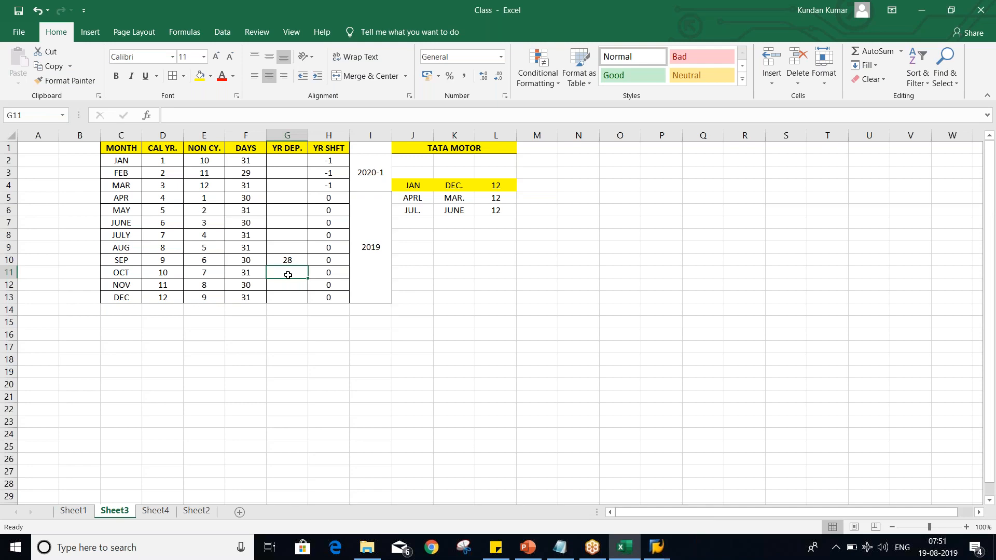
type("29")
key("Return")
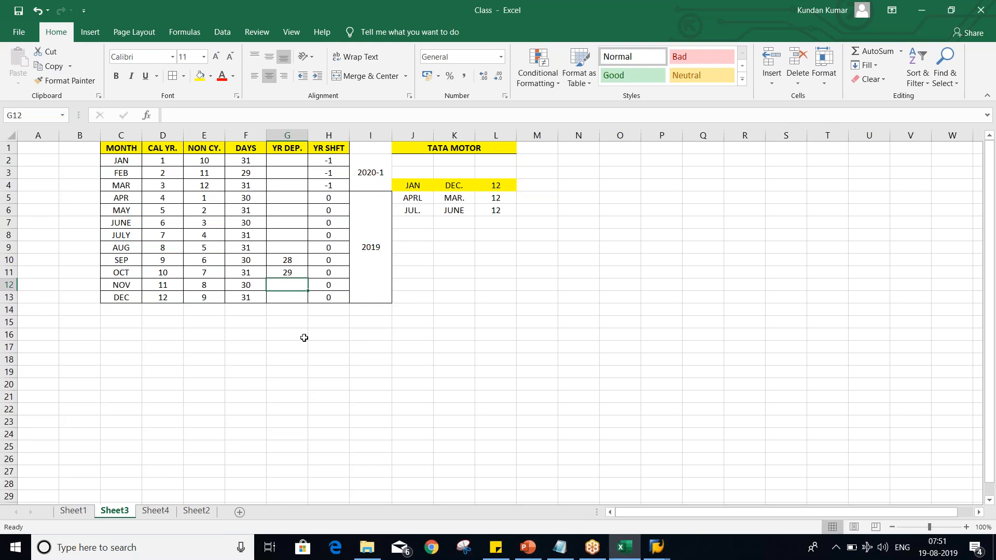
Step: Switch to SAP and look up the days of November 2019 in the system calendar
key("alt+Tab")
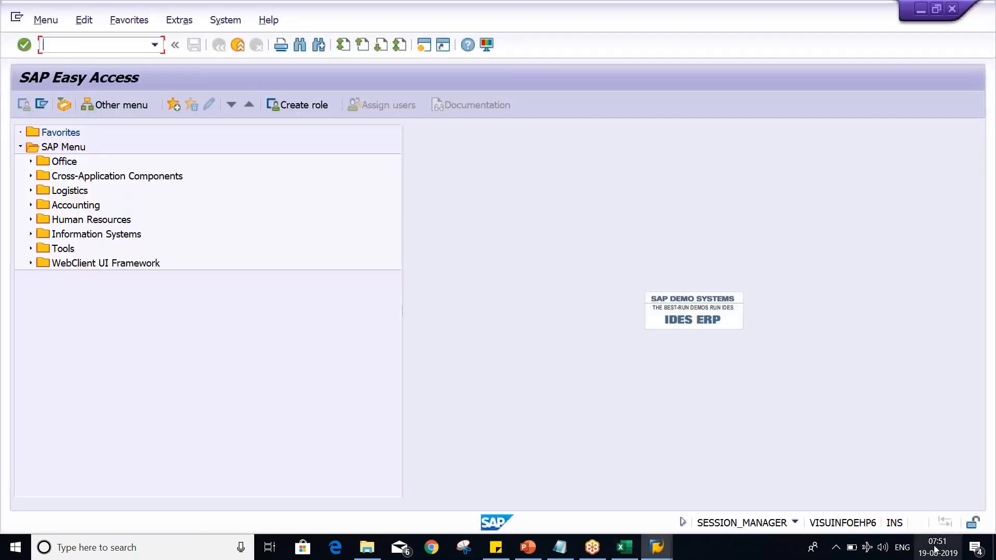
left_click(936, 553)
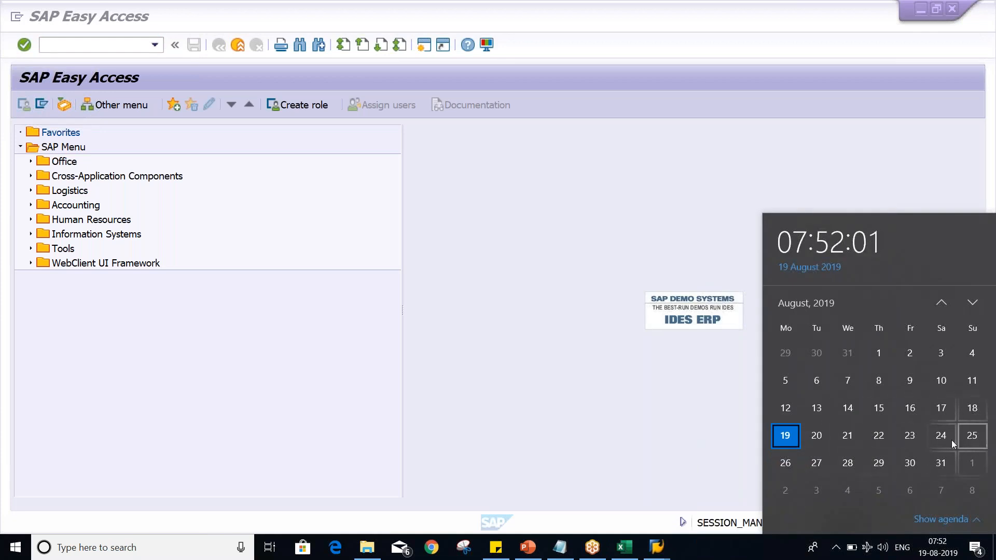
left_click(792, 306)
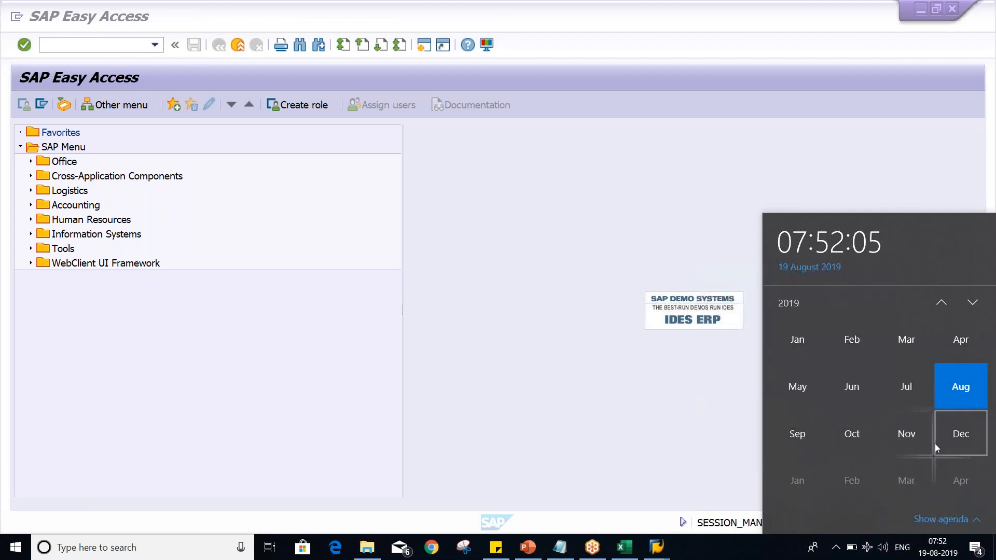
left_click(914, 437)
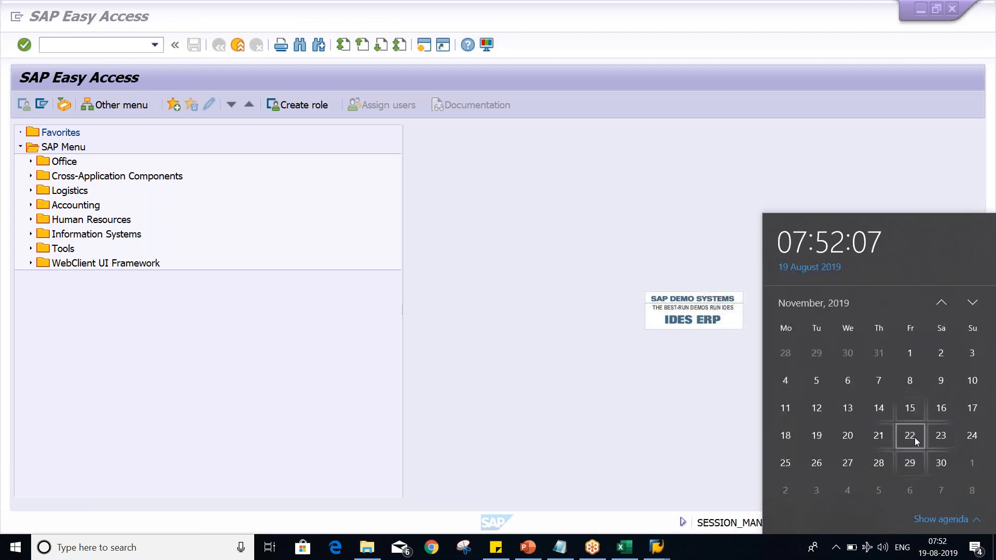
left_click(801, 269)
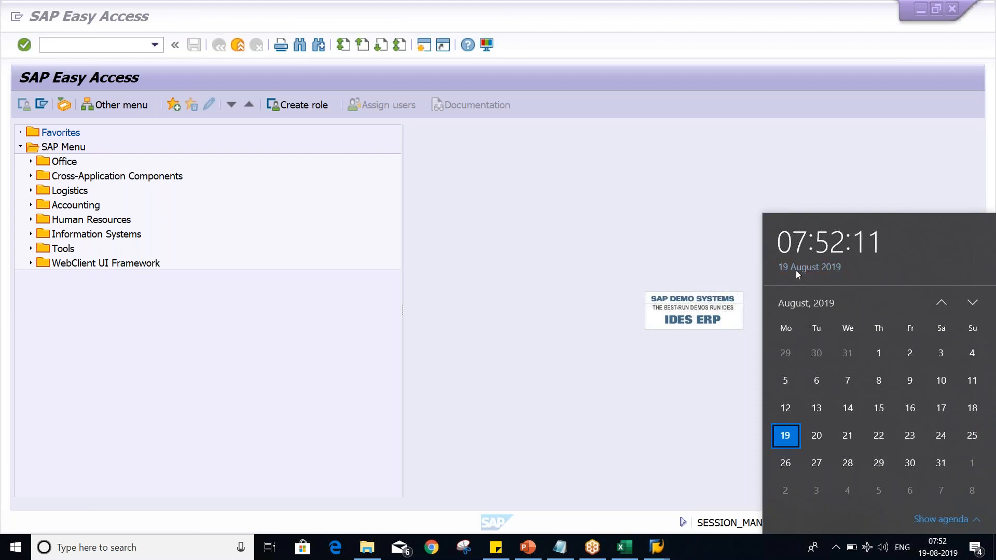
Step: Examine the month-end days of September, October and November 2019 in the system calendar, and return to the Excel sheet
left_click(799, 304)
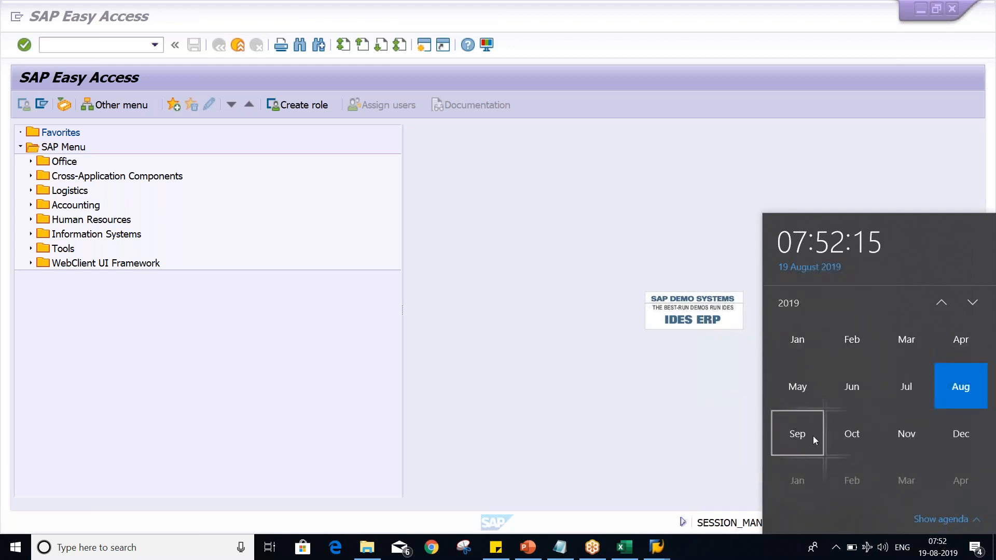
left_click(814, 436)
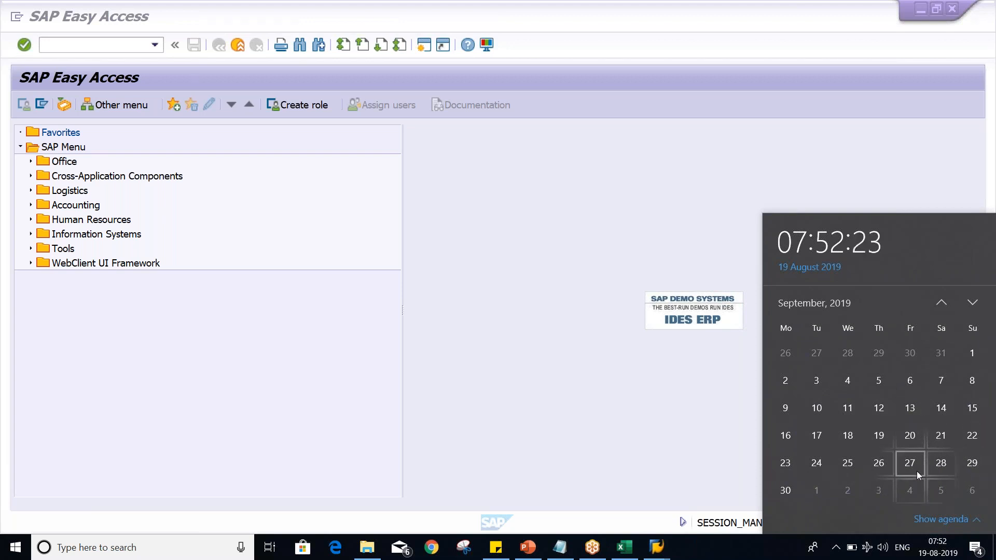
left_click(799, 308)
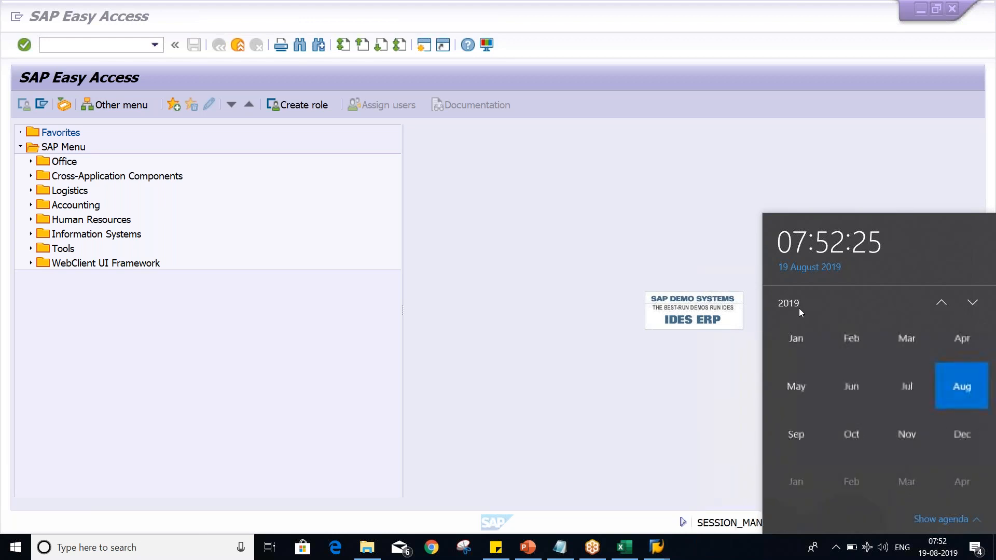
left_click(855, 437)
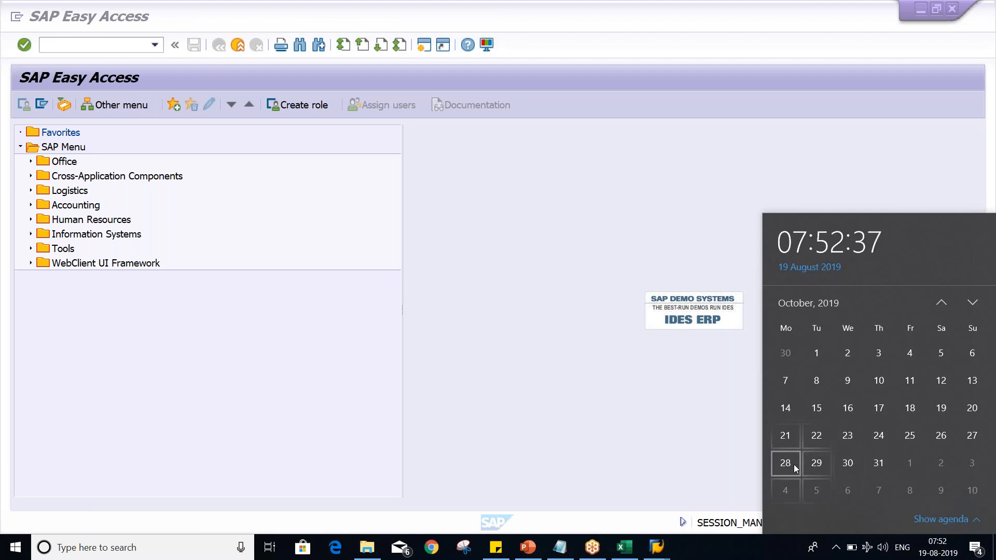
left_click(791, 304)
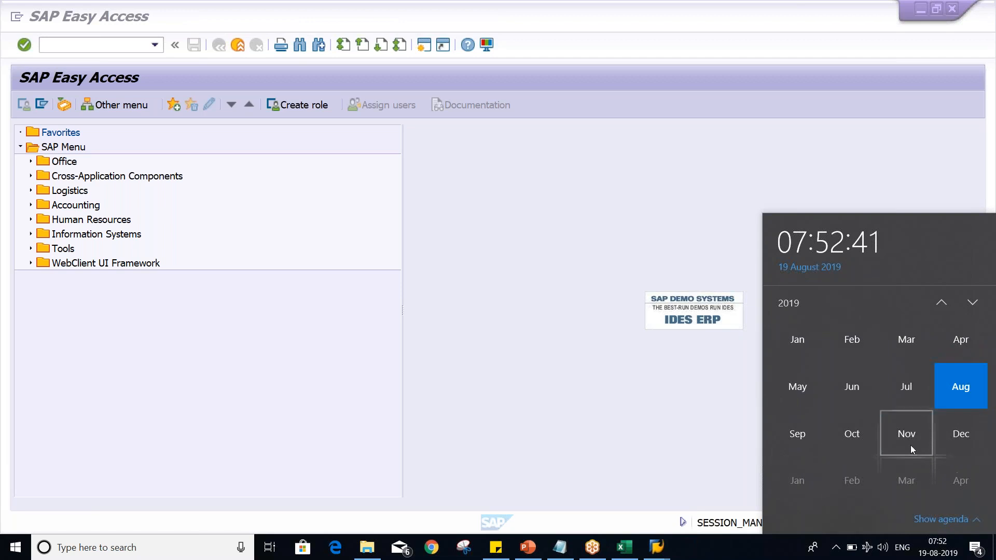
left_click(910, 445)
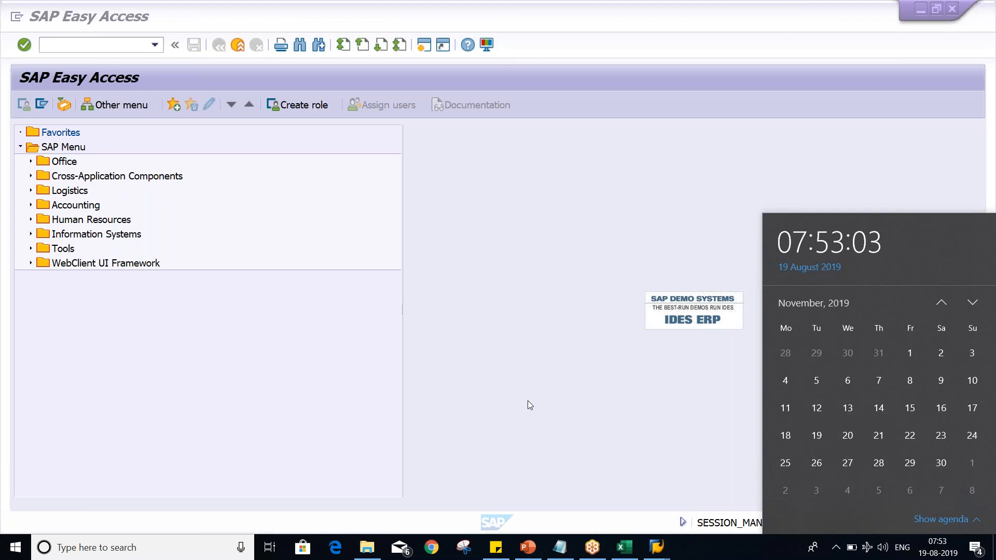
left_click(130, 286)
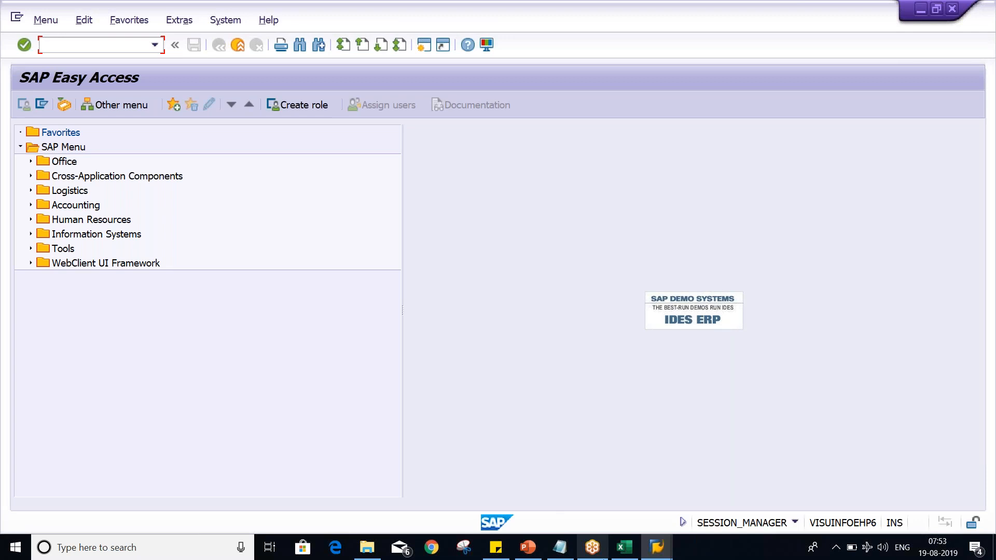
left_click(620, 551)
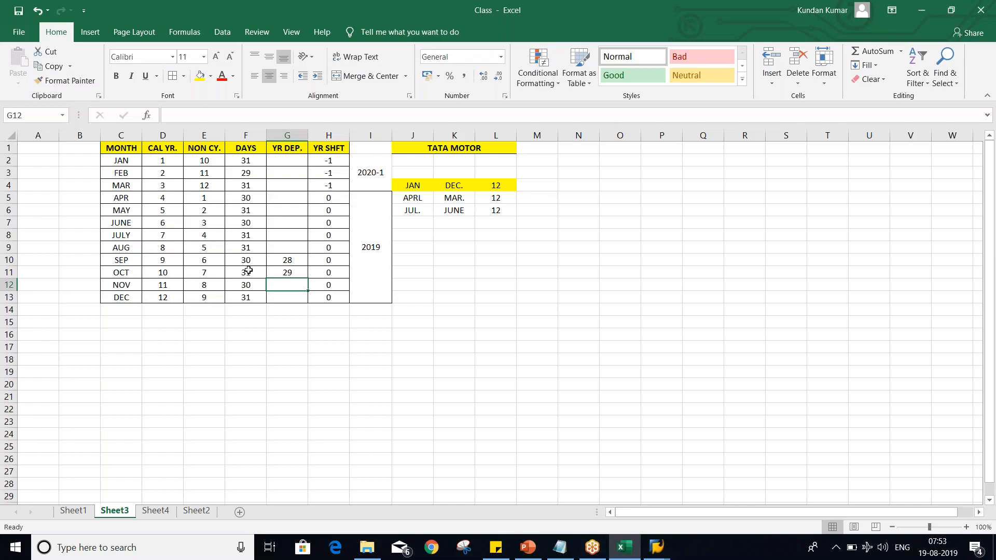
Step: Set the YR DEP. value for NOV to 35 in cell G12 and review the SEP to NOV entries
type("35")
key("Return")
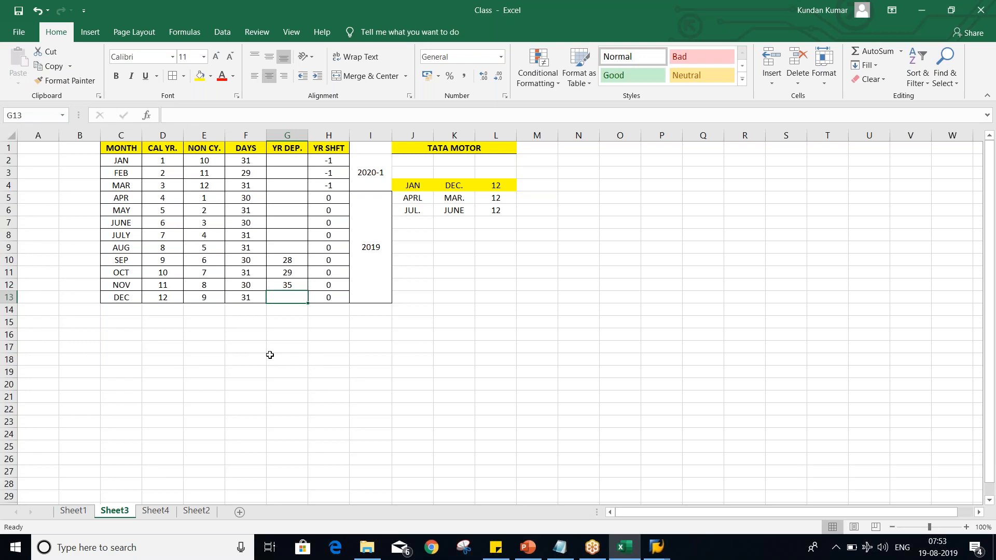
left_click(285, 272)
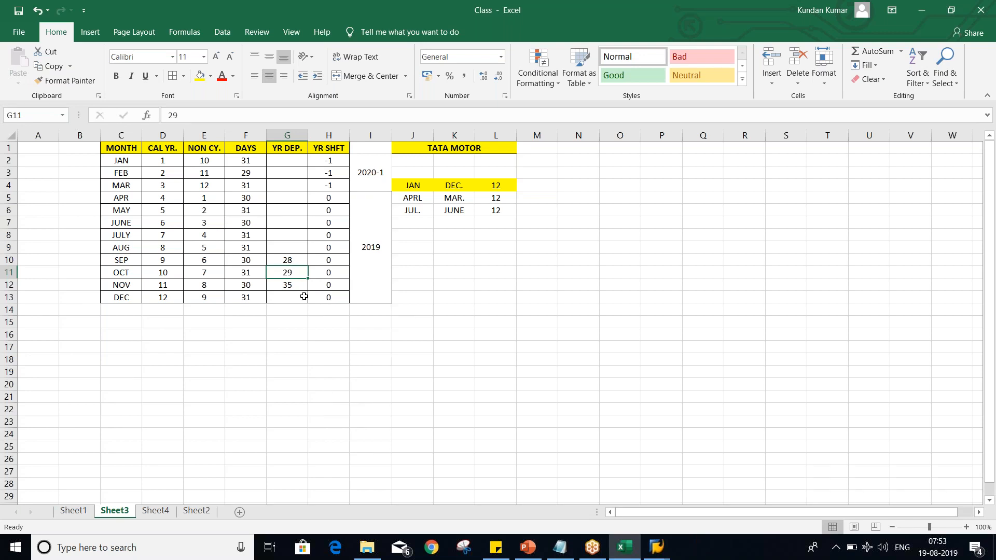
left_click(288, 259)
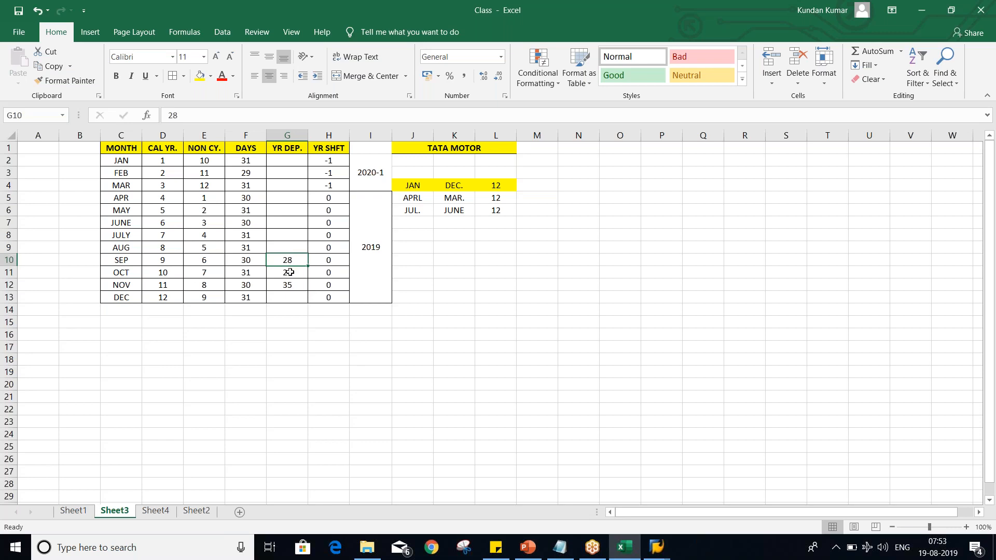
left_click(289, 275)
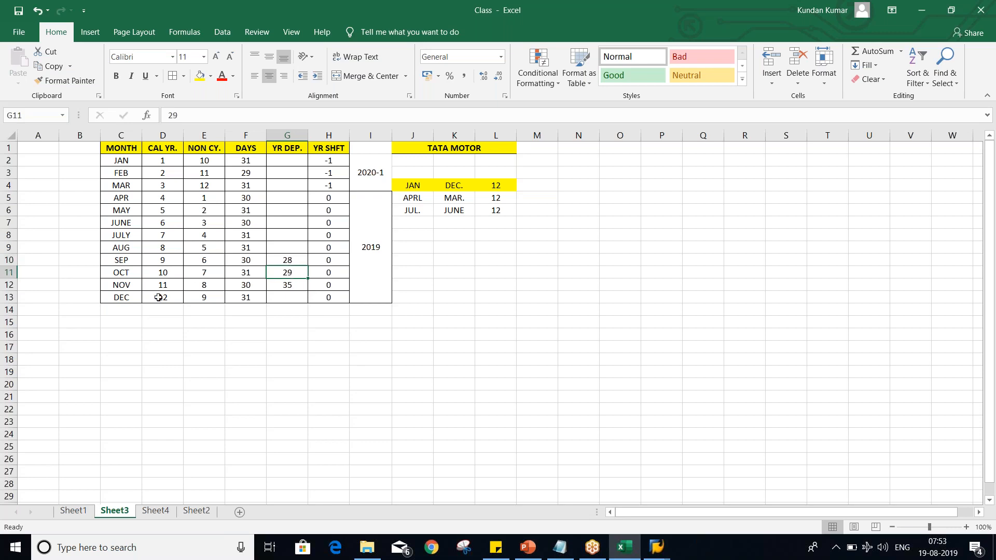
left_click(123, 283)
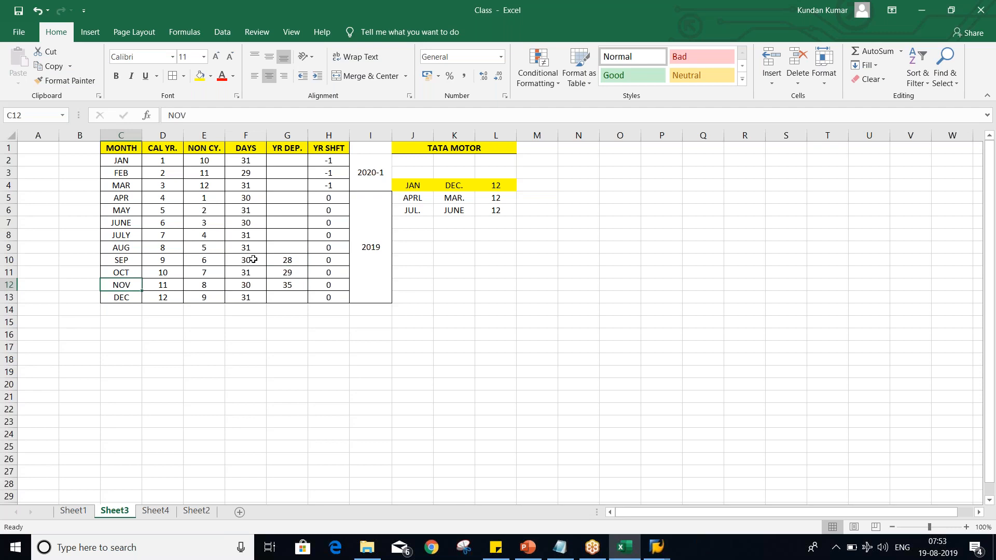
left_click(285, 282)
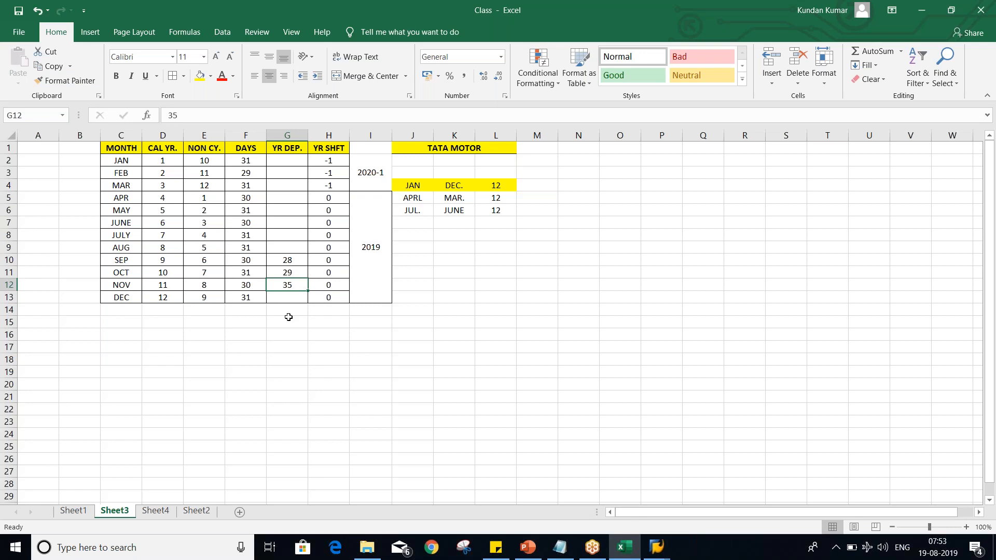
Step: Check August 2019 in the system calendar and set the YR DEP. value for AUG to 32 in cell G9
left_click(931, 553)
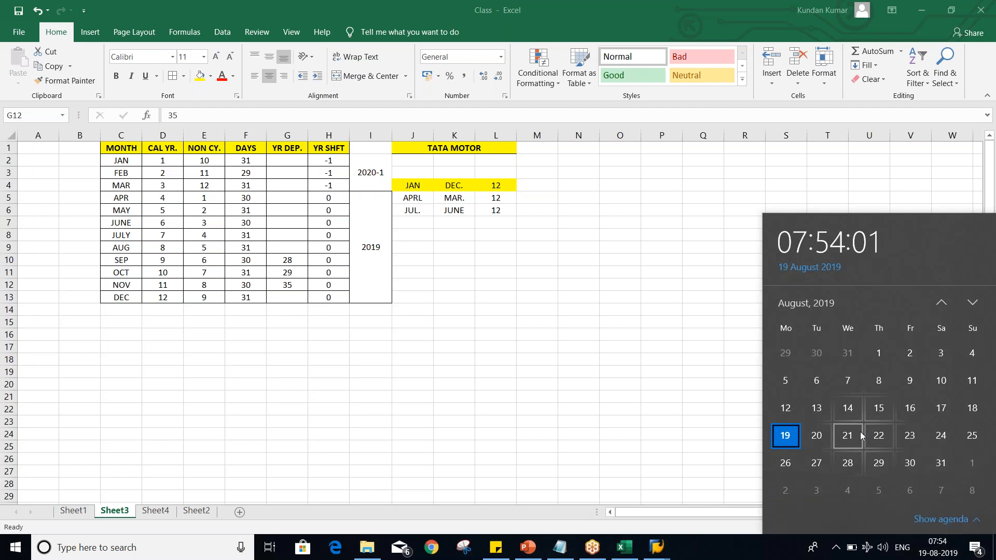
left_click(910, 462)
left_click(609, 486)
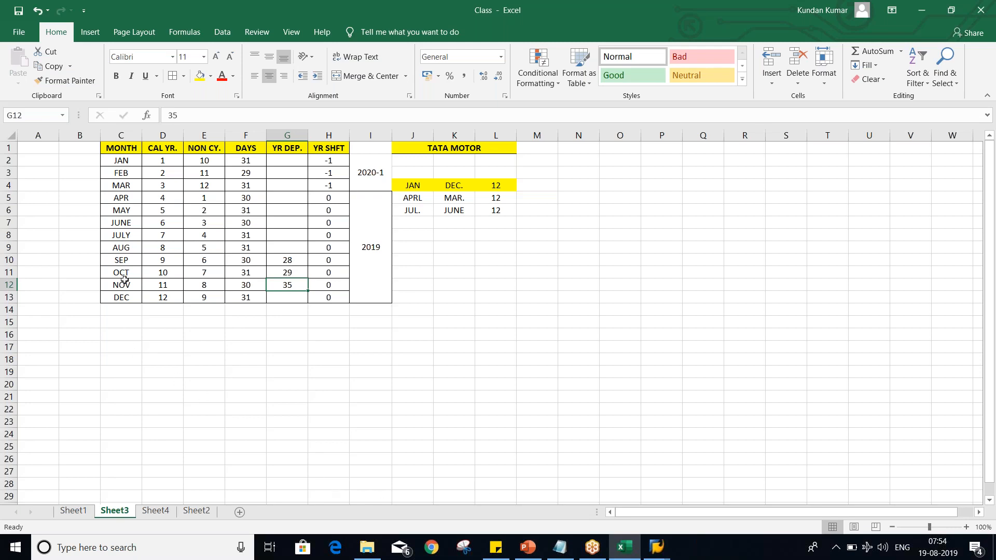
left_click(276, 247)
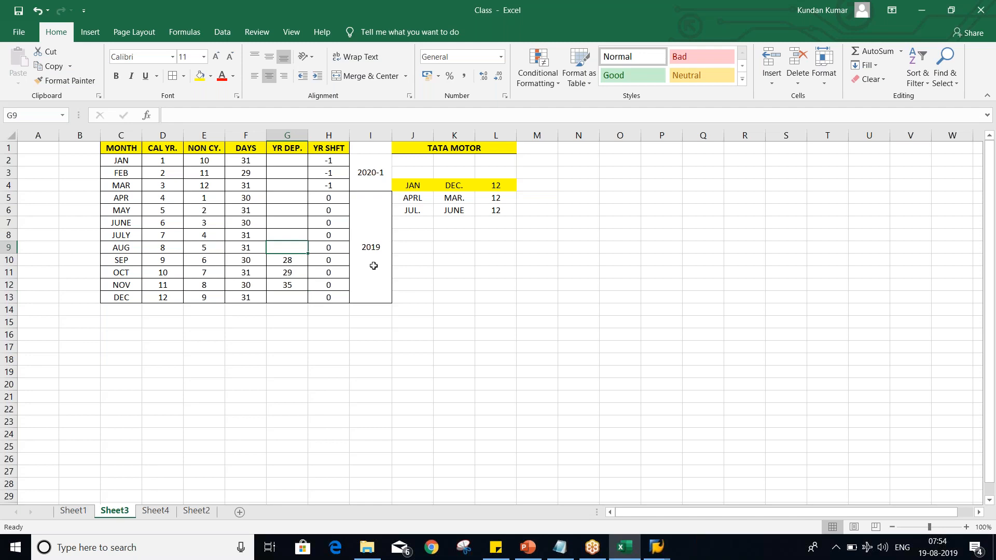
type("2")
key("BackSpace")
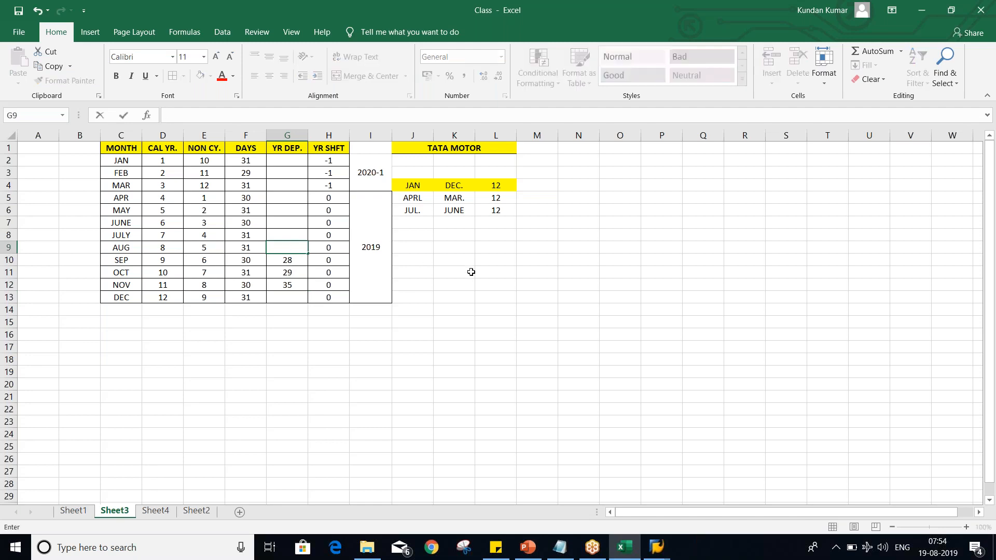
type("32")
key("Return")
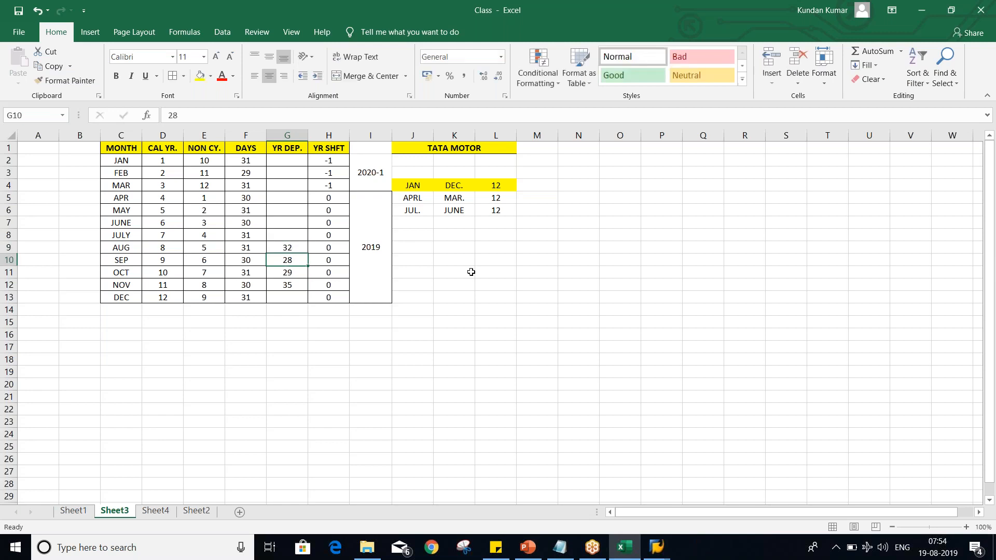
Step: Set the YR DEP. value for AUG to 31 in cell G9
left_click(281, 247)
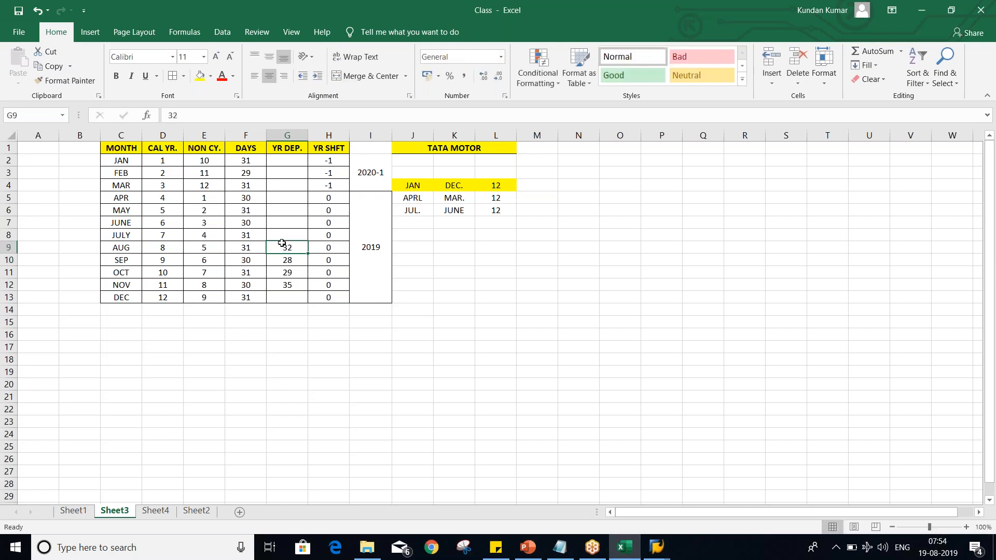
type("31")
key("Return")
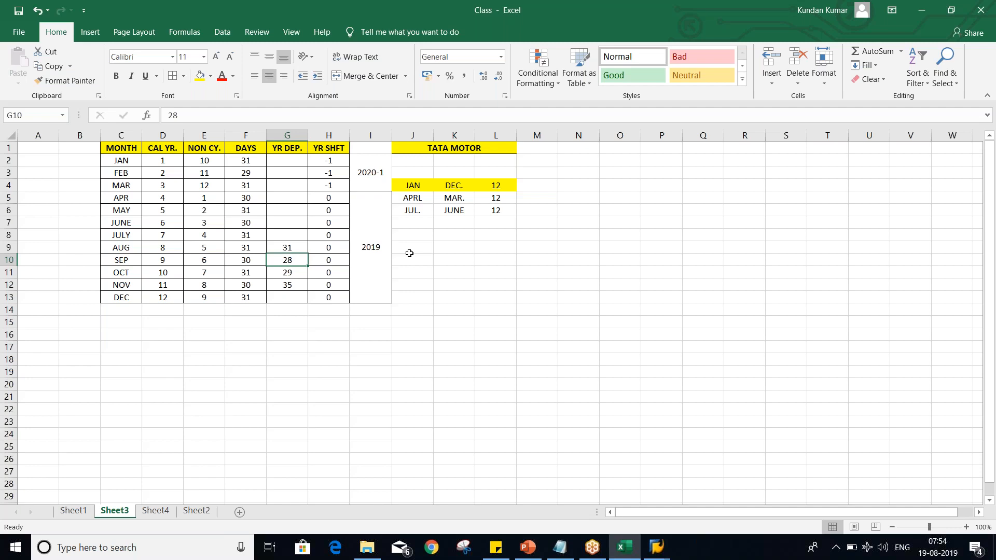
Step: Compare the DAYS values for JAN to DEC with the YR DEP. column in cells G2 to G13
left_click(291, 165)
left_click_drag(290, 165, 292, 295)
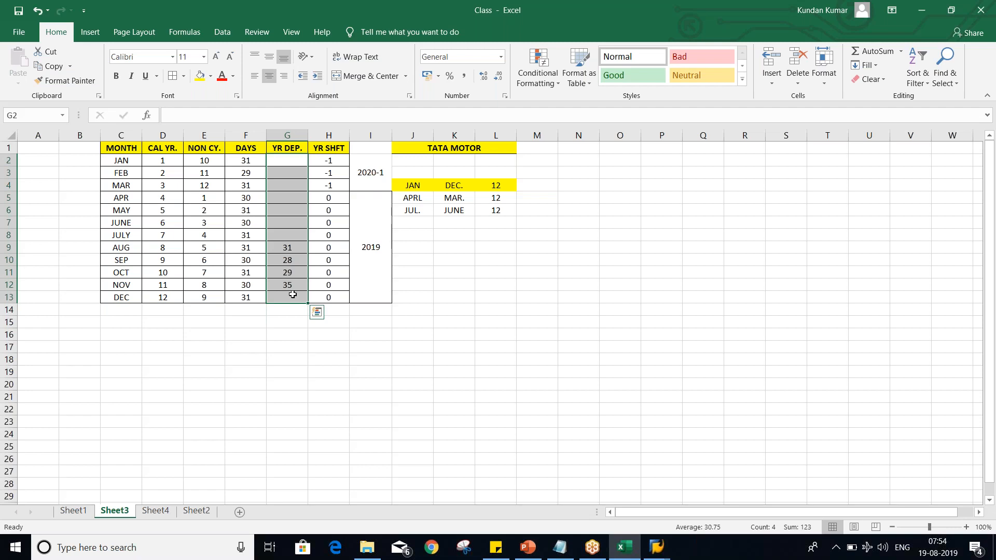
left_click_drag(248, 160, 252, 291)
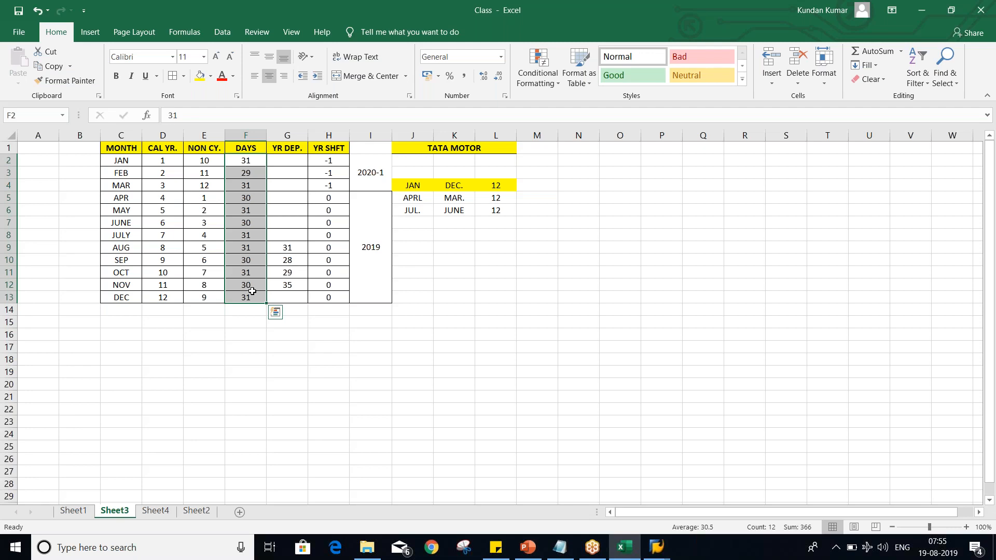
left_click(243, 176)
left_click(247, 299)
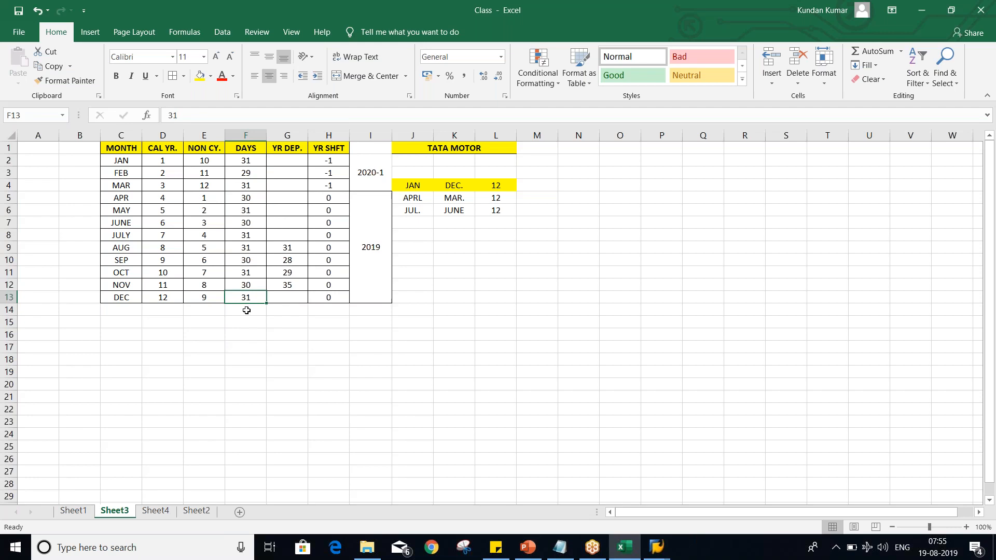
left_click(287, 163)
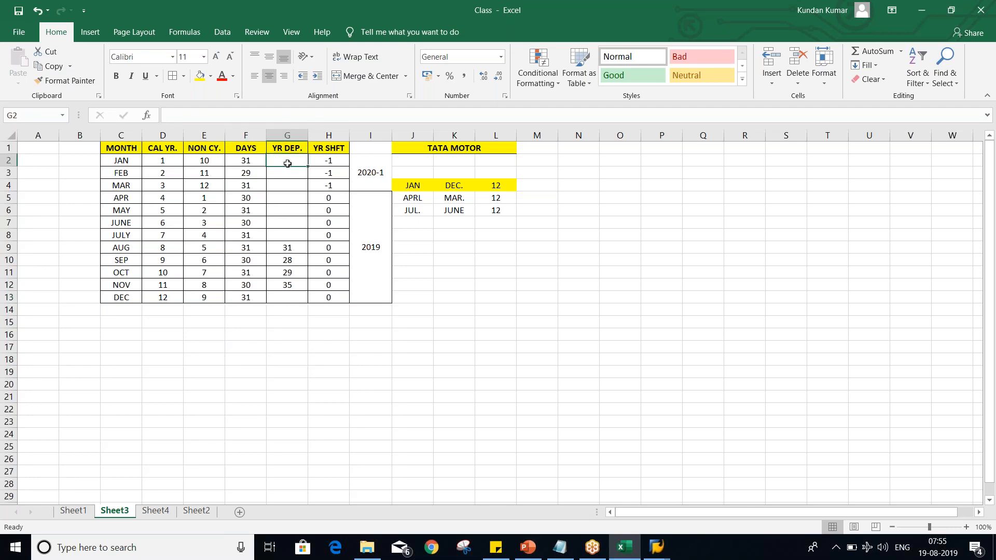
left_click(288, 185)
left_click_drag(280, 164, 299, 298)
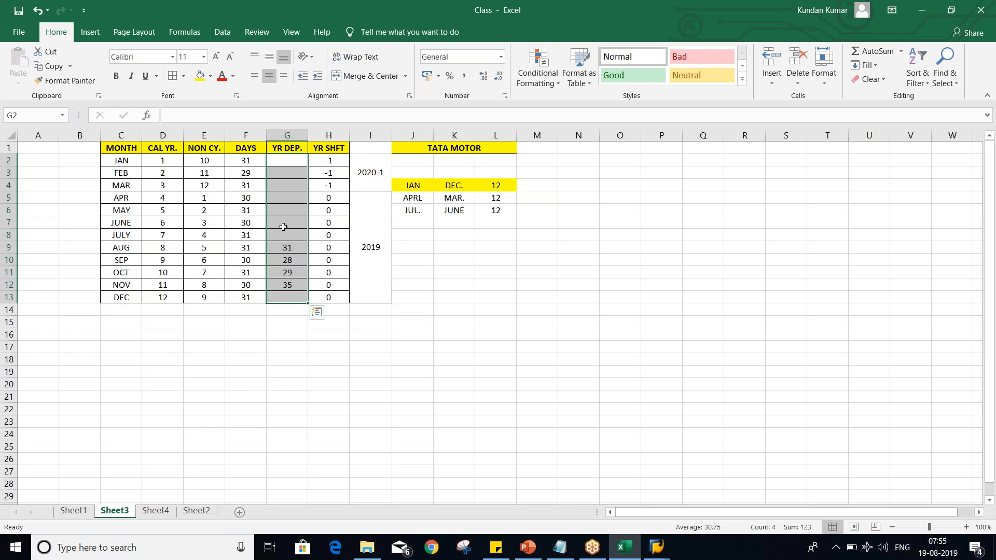
left_click(278, 162)
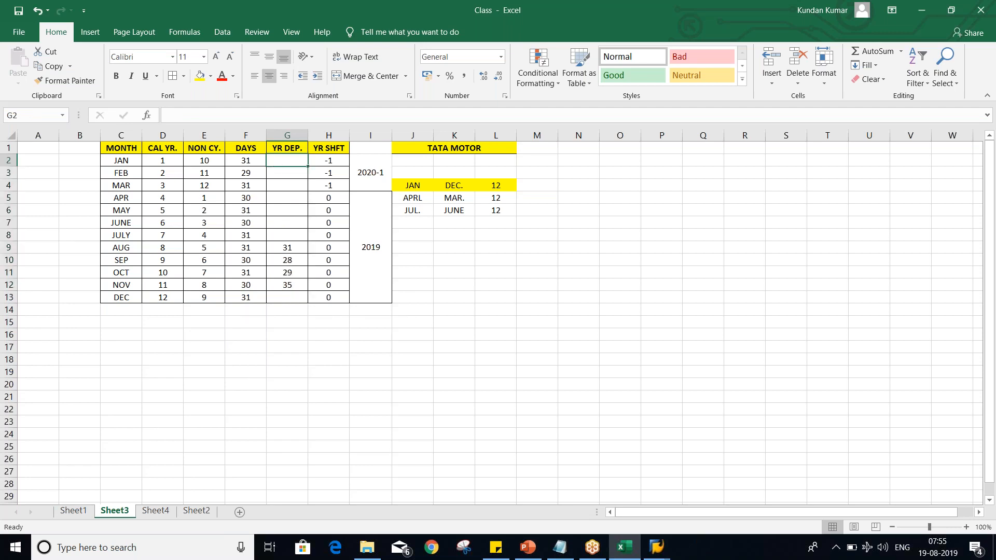
left_click(280, 181)
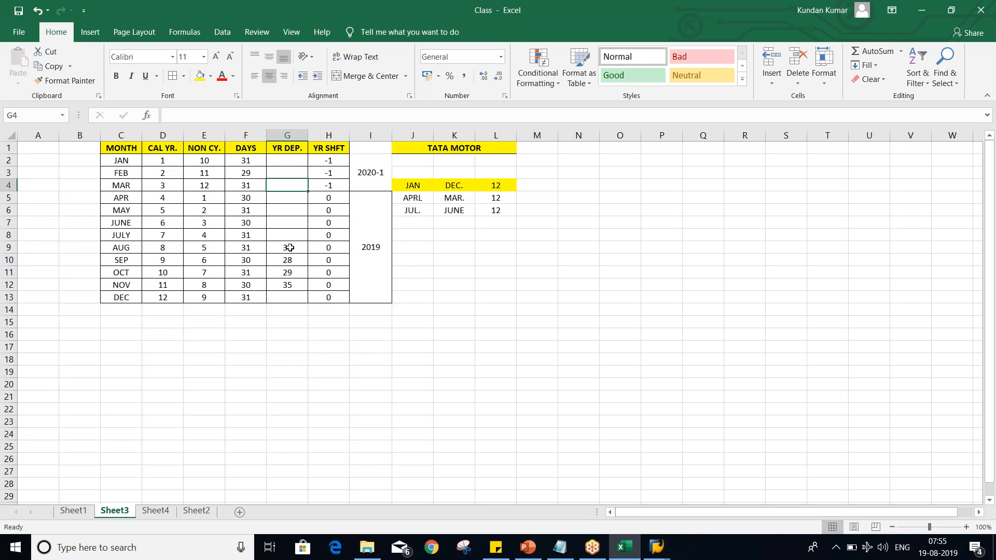
left_click_drag(287, 162, 302, 296)
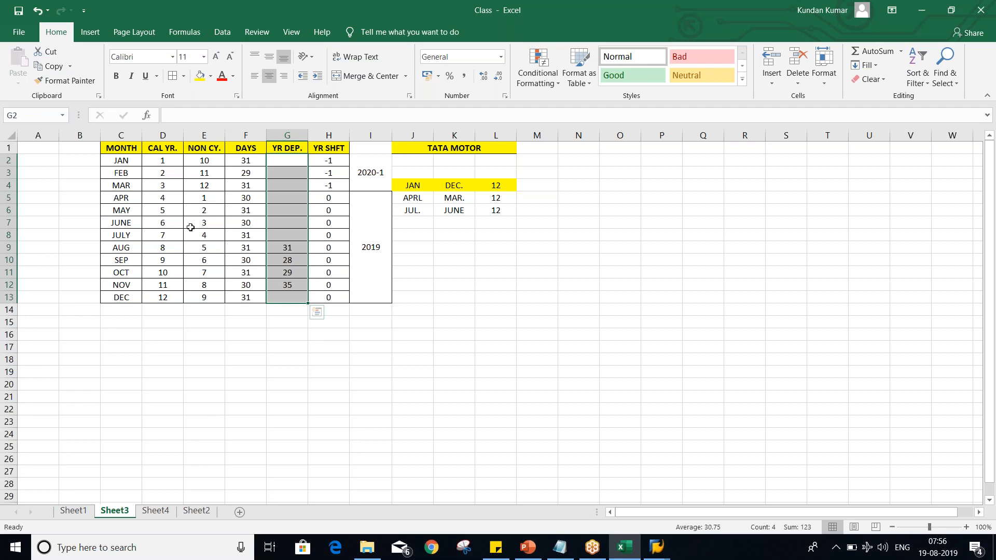
left_click(277, 161)
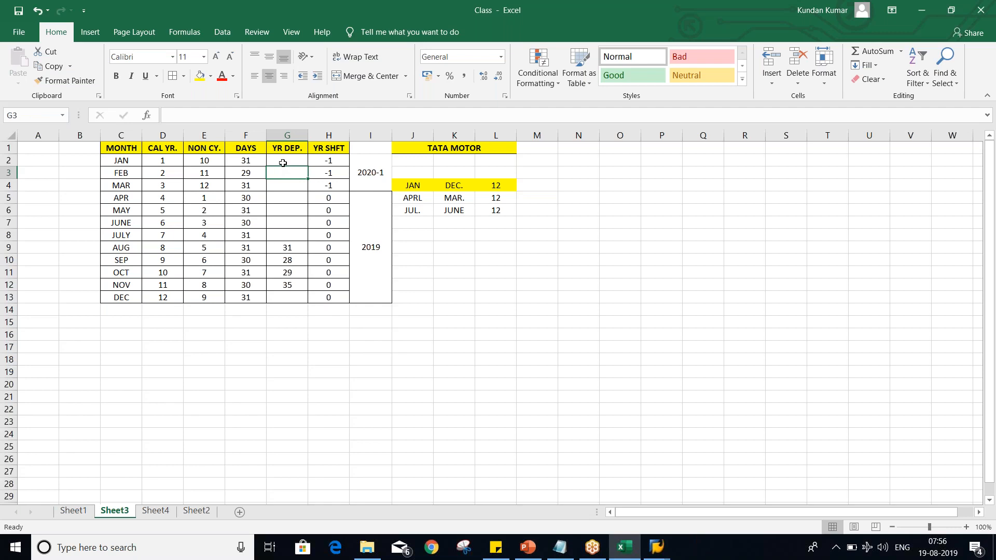
left_click_drag(283, 161, 284, 298)
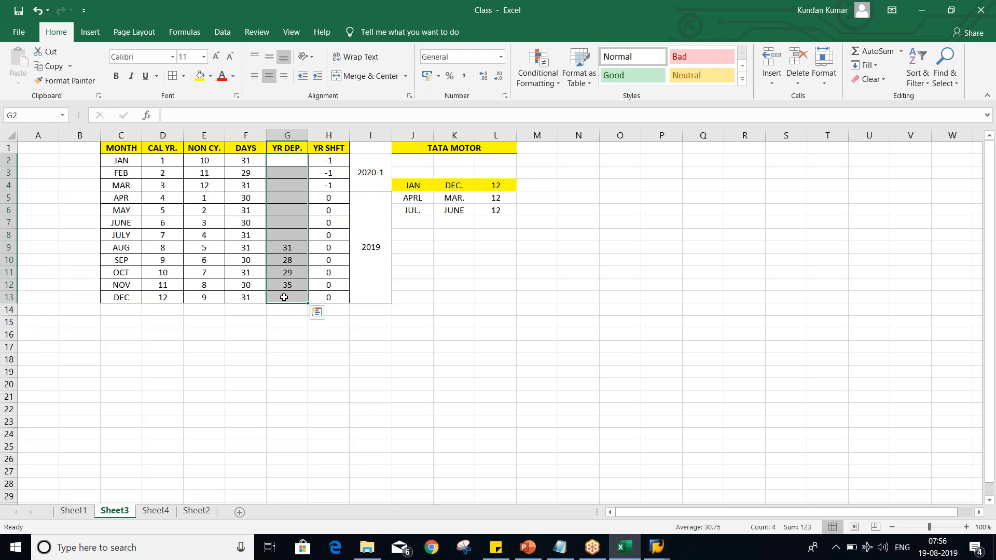
left_click(285, 171)
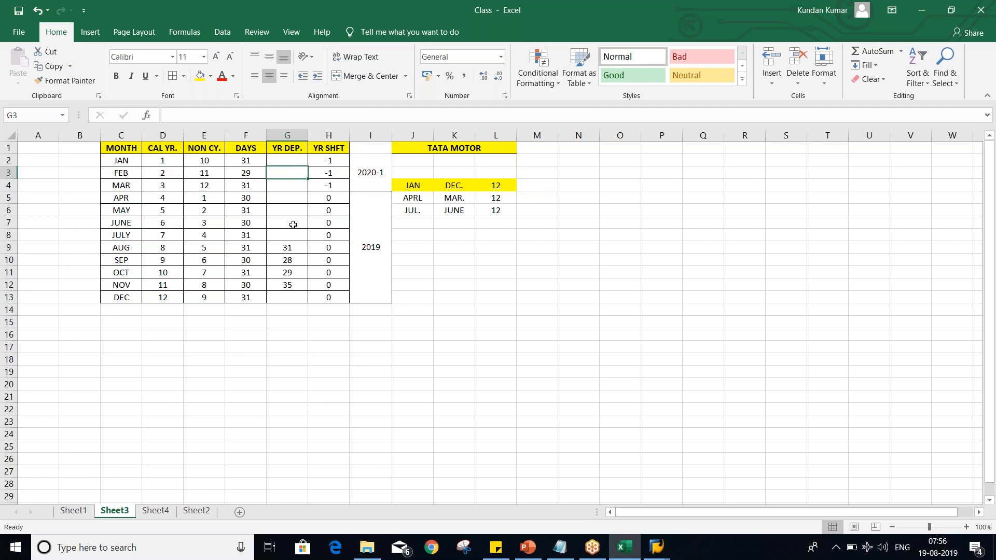
left_click(282, 204)
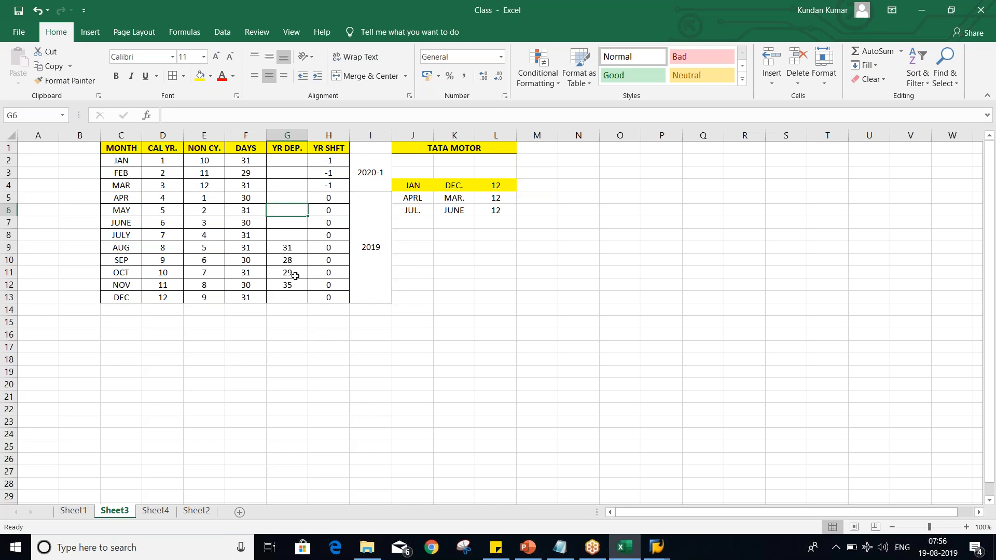
left_click(296, 295)
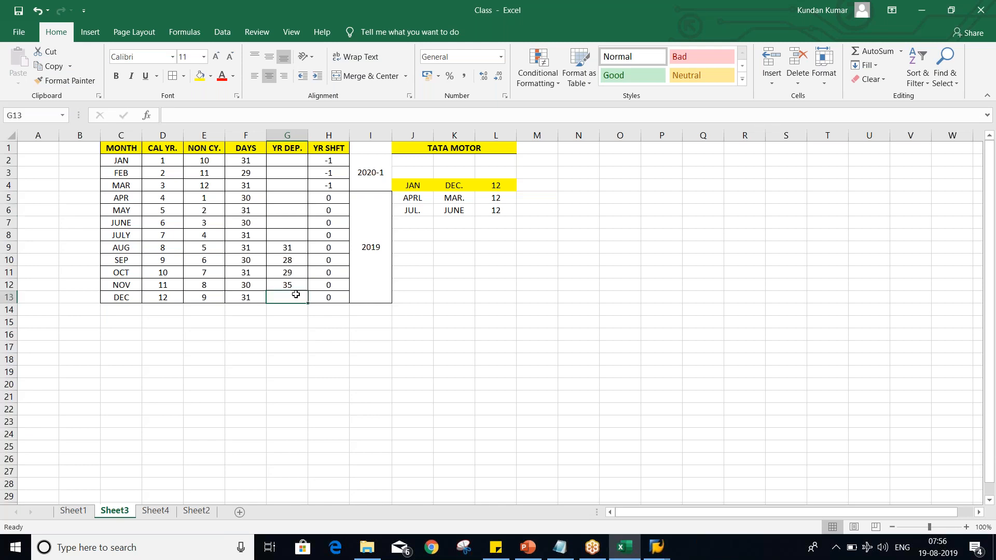
left_click(284, 166)
left_click_drag(284, 166, 298, 298)
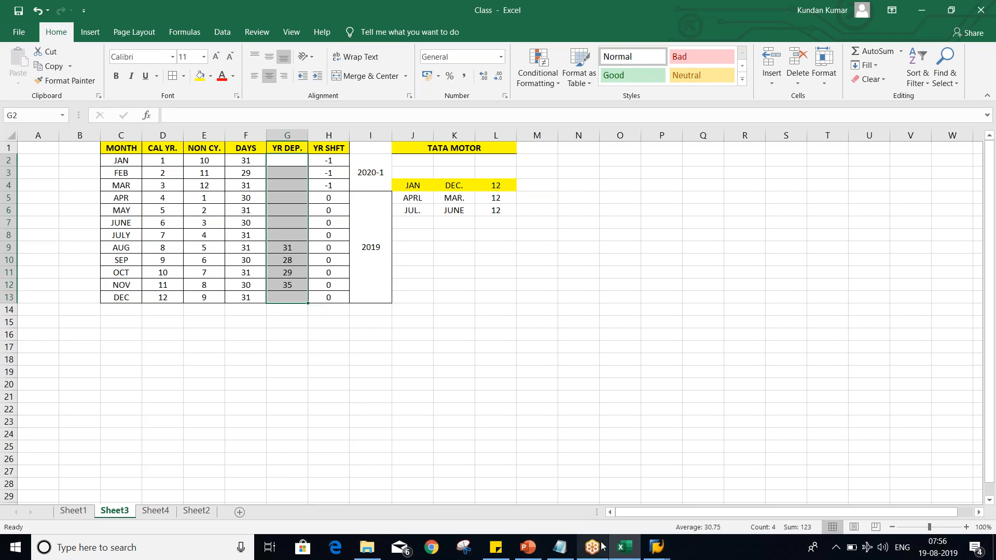
Step: Switch to the SAP Easy Access window for a look, and return to the Excel sheet
left_click(658, 549)
mouse_move(657, 550)
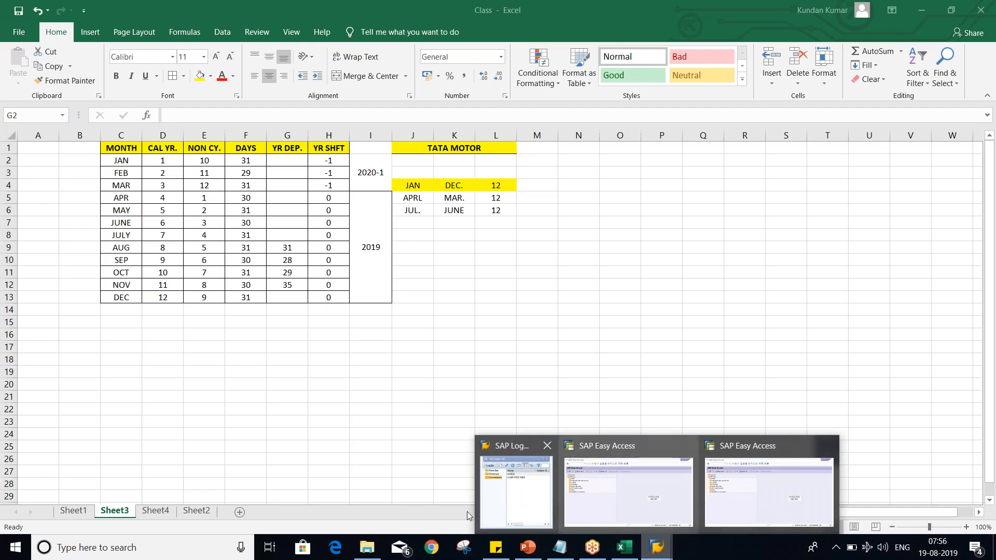
left_click(607, 505)
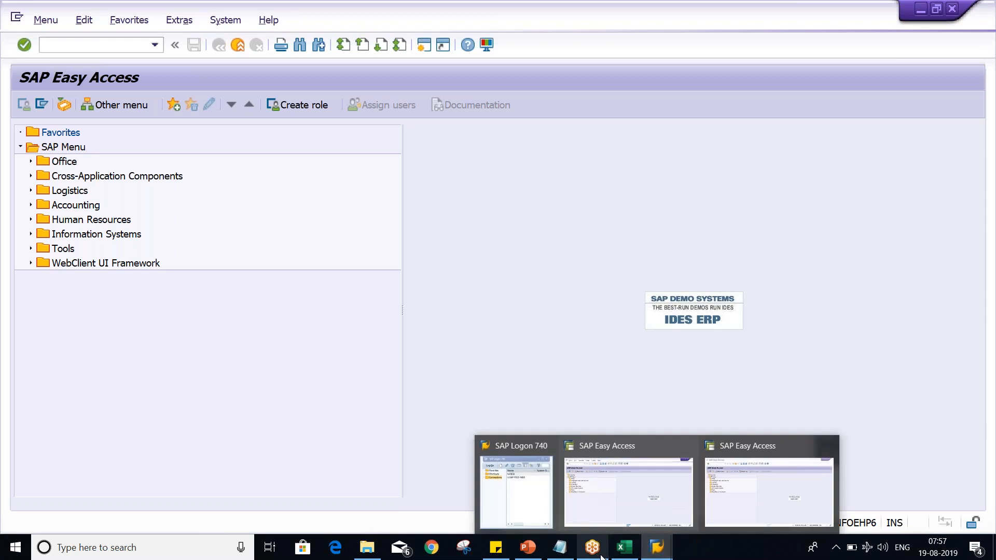
left_click(622, 547)
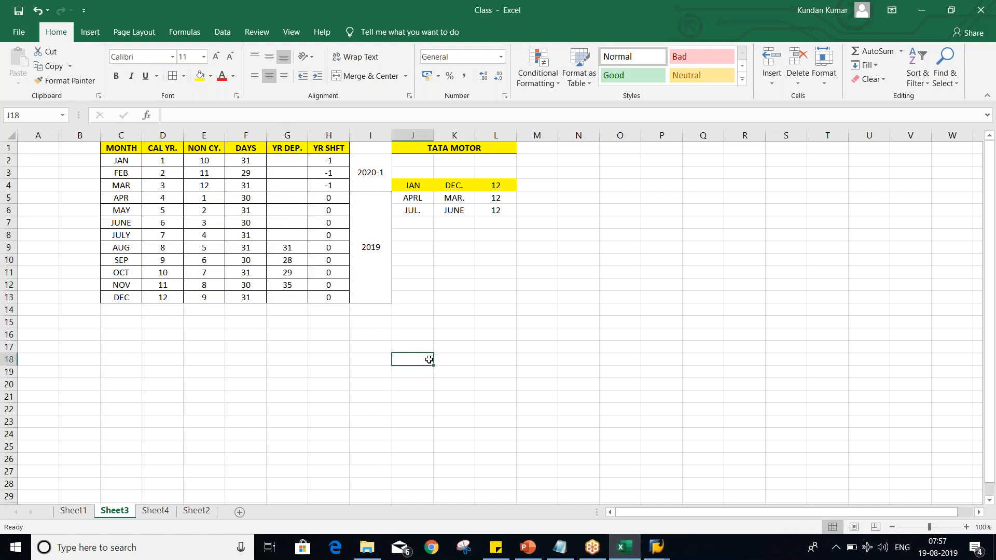
Step: Review the YR DEP. column from JAN to DEC and compare its JAN row with the DAYS column
left_click_drag(285, 160, 300, 294)
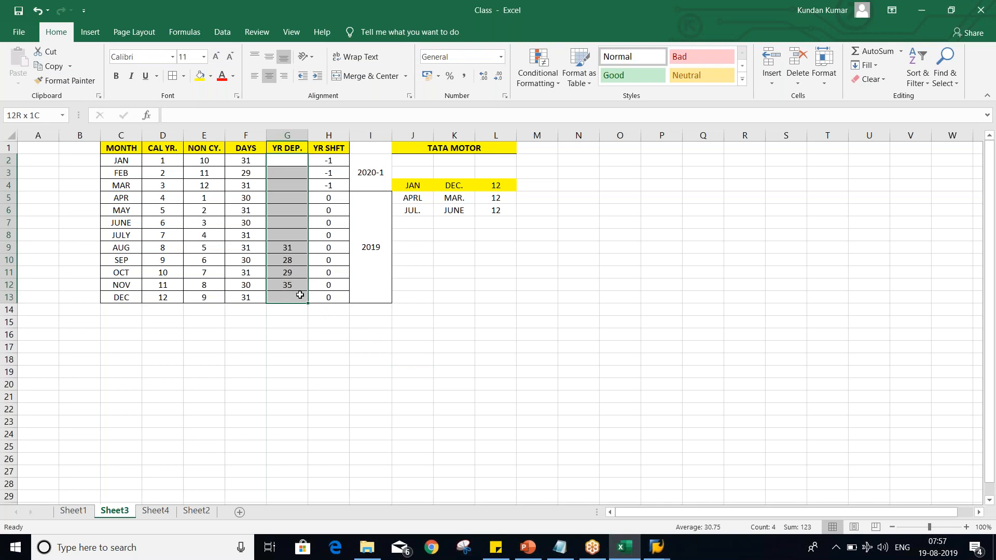
left_click(282, 182)
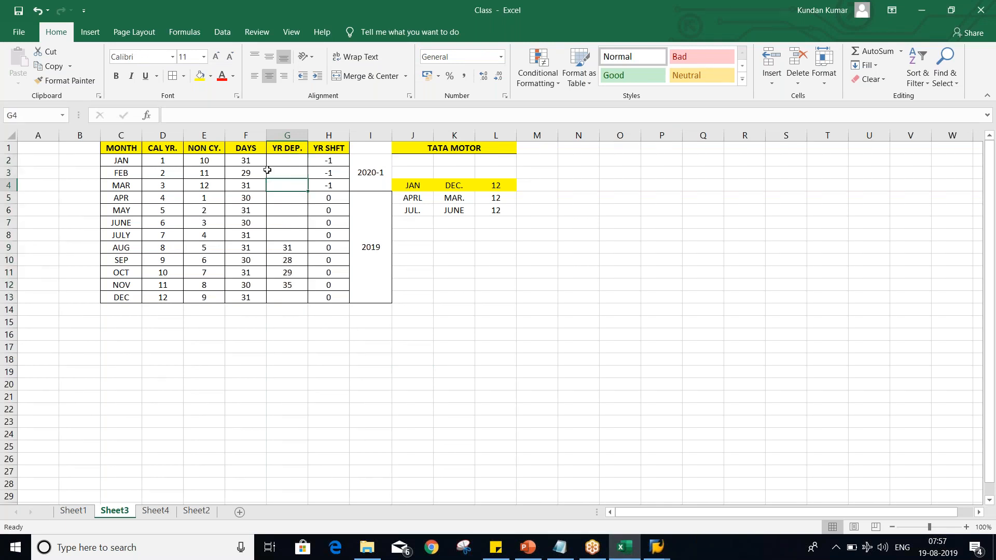
left_click(256, 163)
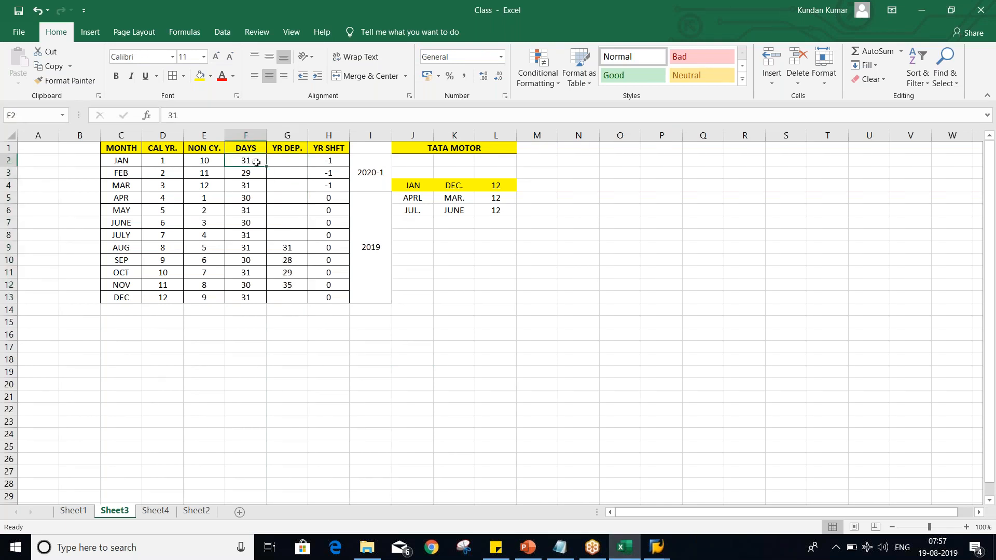
left_click(295, 161)
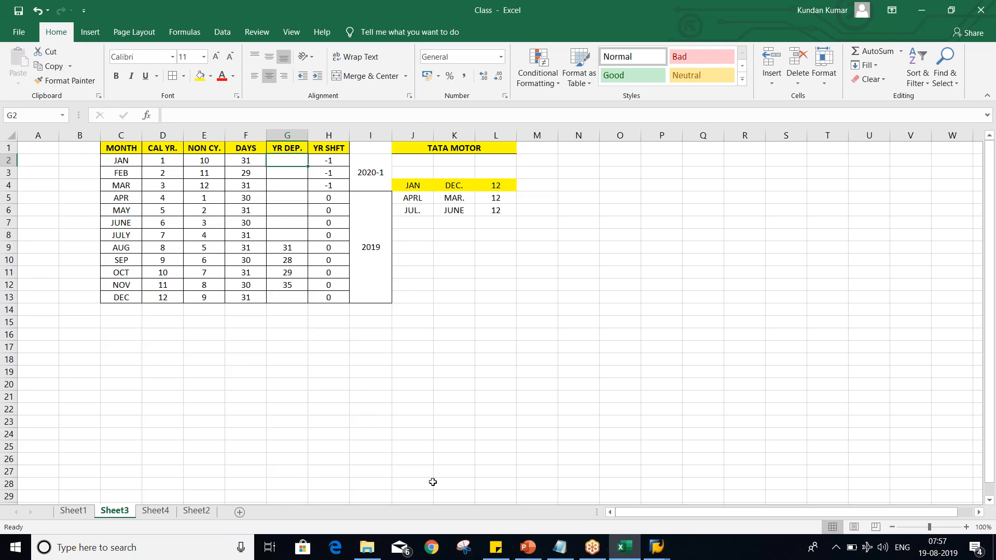
Step: Switch to SAP Logon and open the FICO connection
mouse_move(656, 548)
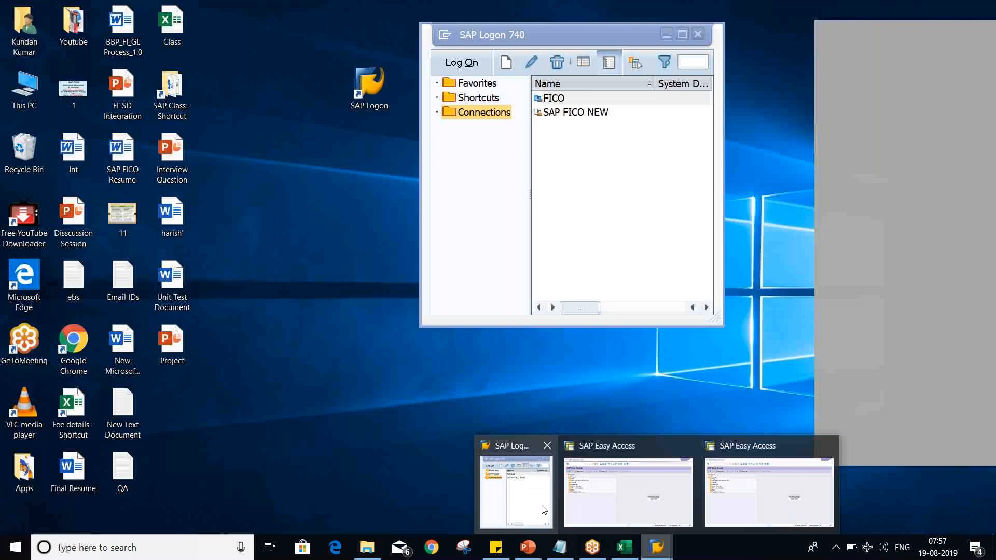
left_click(516, 493)
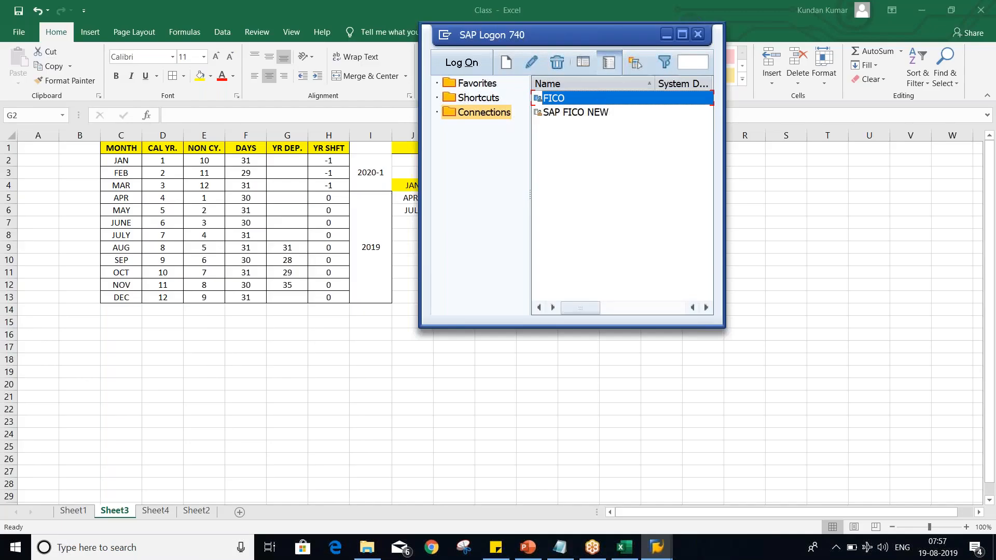
key("Return")
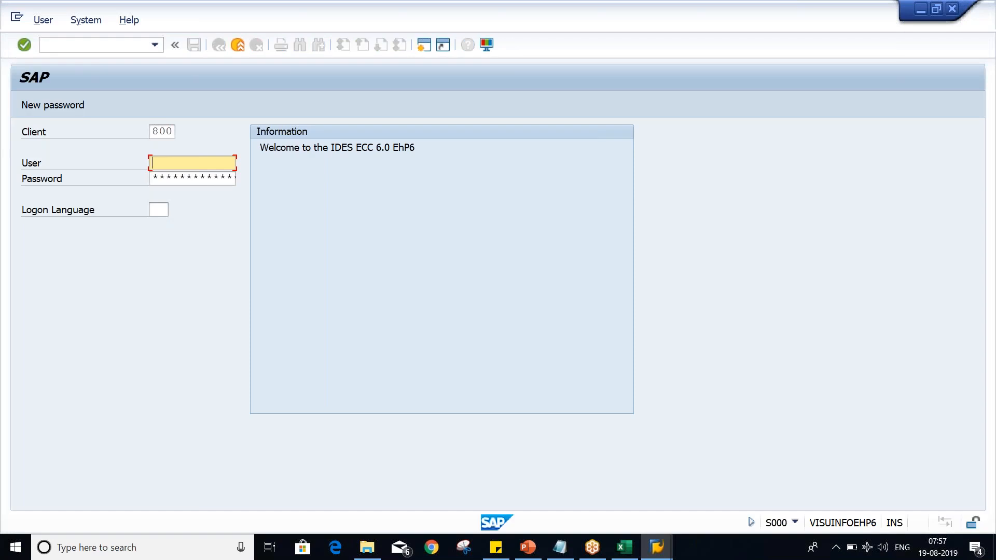
Step: Enter the user name and account password, try to log on to client 800, and decline the detailed error description
left_click(180, 168)
left_click(183, 177)
key("Tab")
key("ctrl+v")
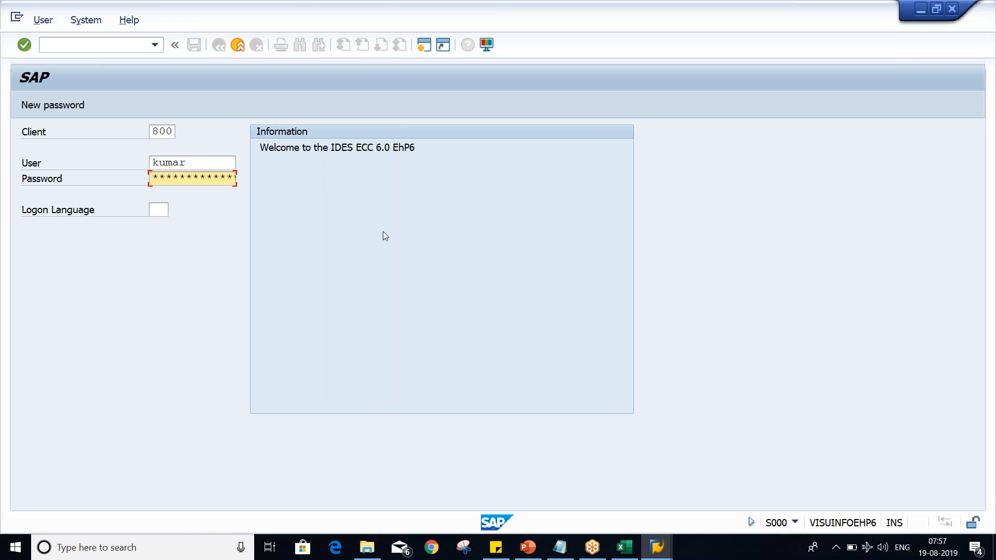
key("Return")
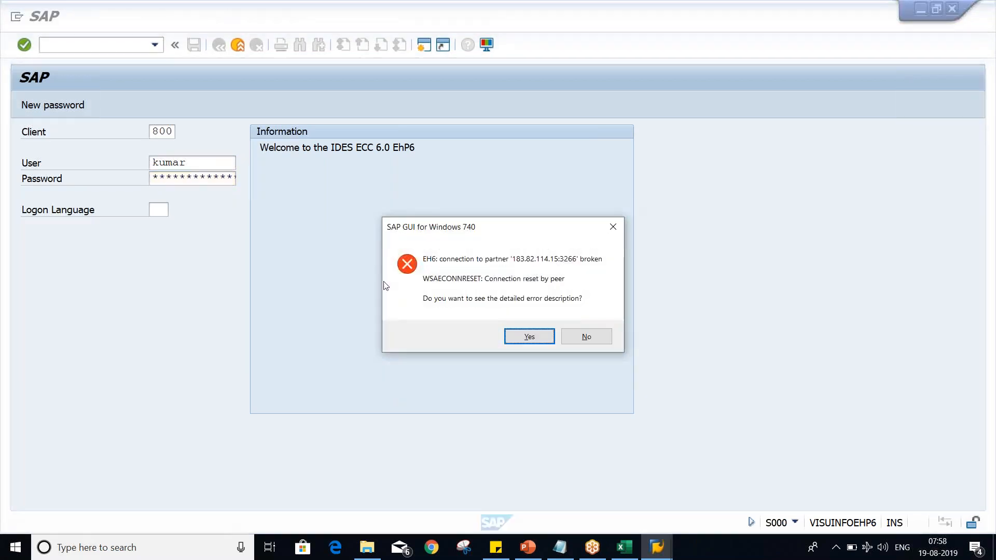
left_click(586, 337)
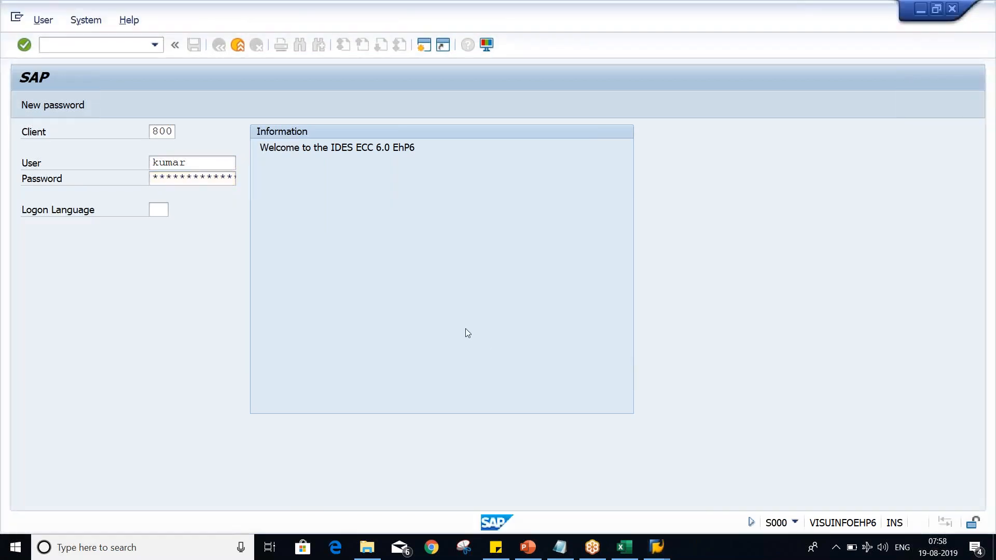
Step: Re-enter the account password, log on to client 800, and continue with this logon while ending any other logons in the system
left_click(215, 164)
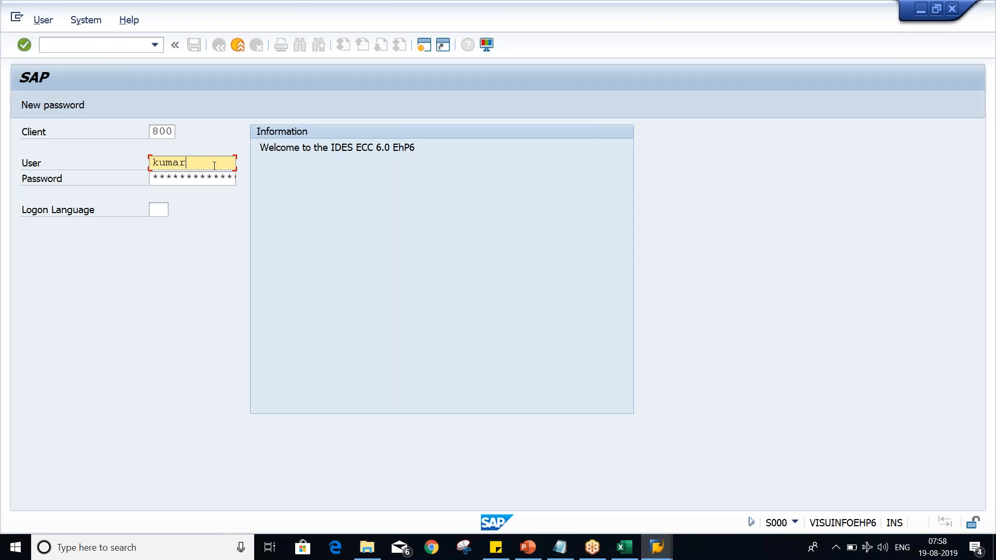
key("Tab")
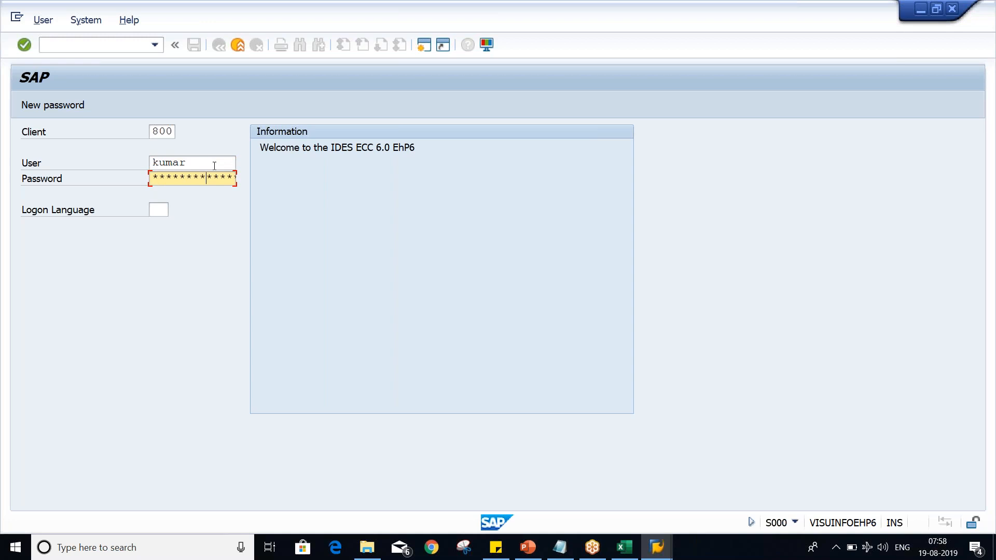
key("Return")
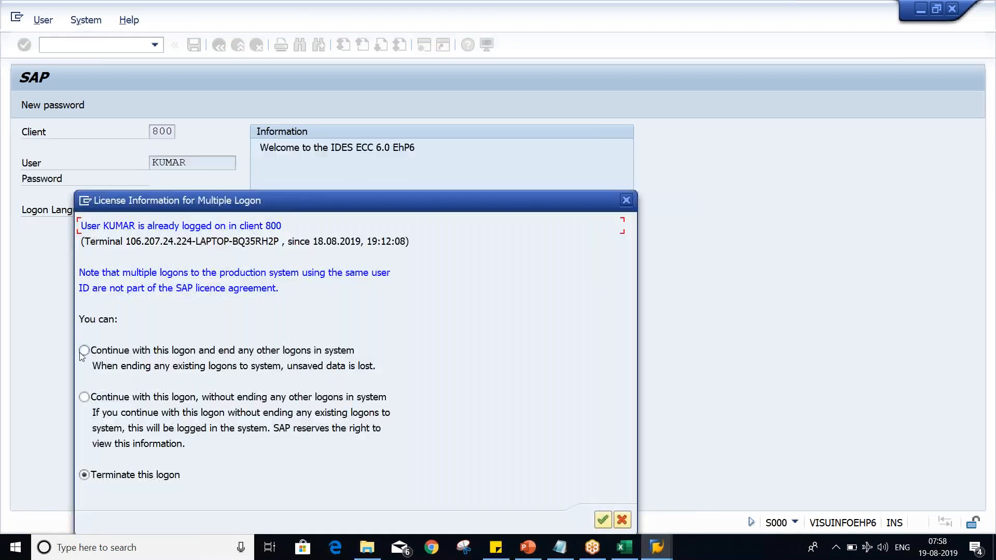
left_click(82, 351)
key("Return")
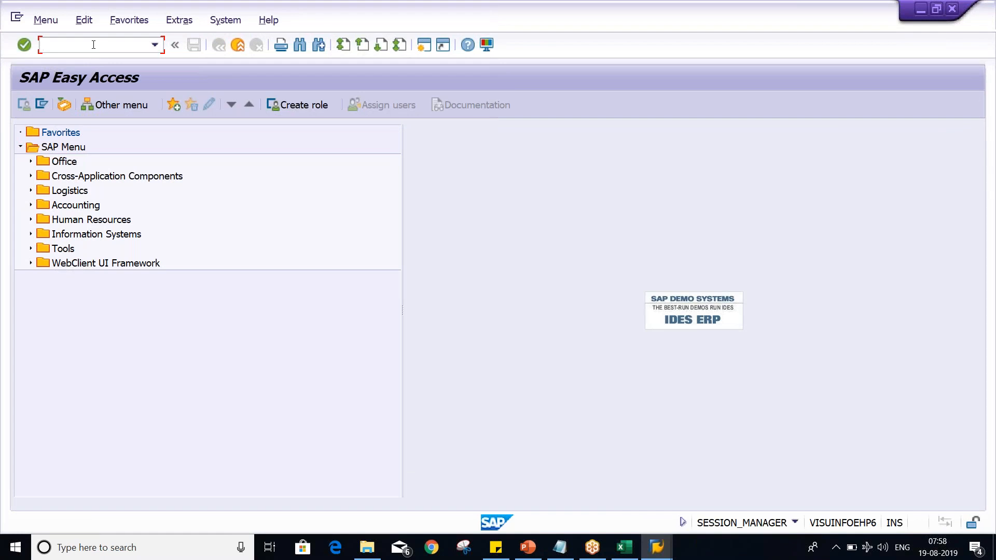
Step: Open transaction OB29 and position the fiscal year variants list on variant T2
type("OB29")
key("Return")
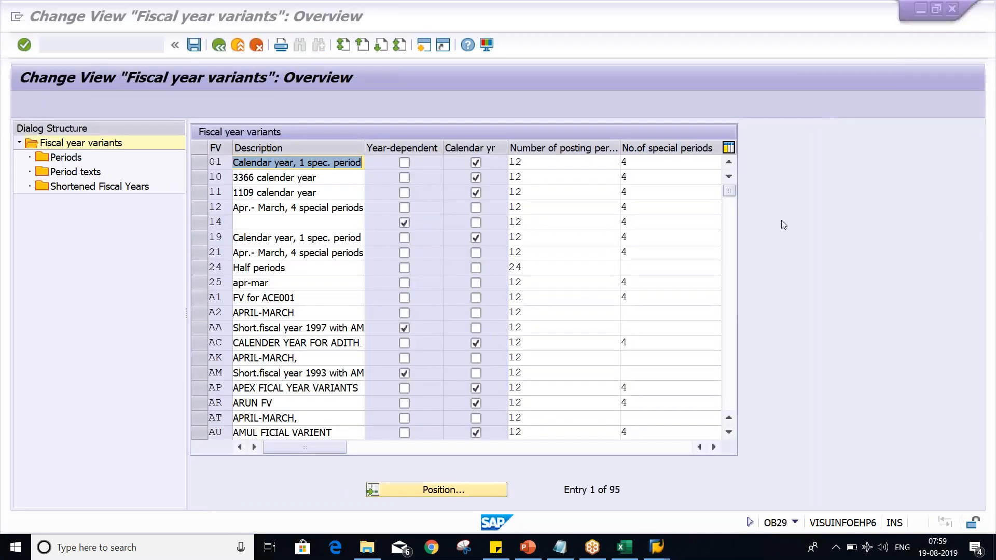
left_click(75, 394)
left_click(414, 492)
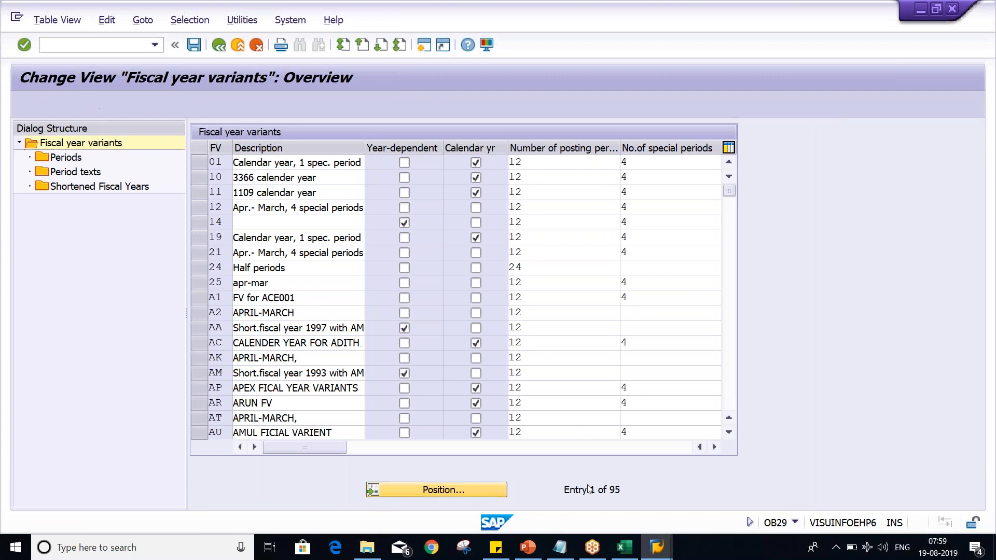
type("V3")
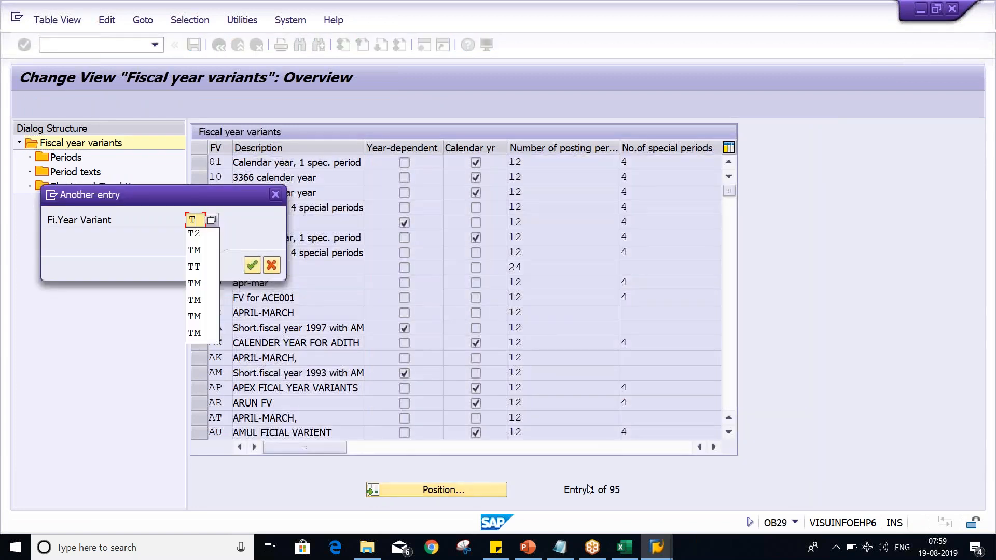
key("Return")
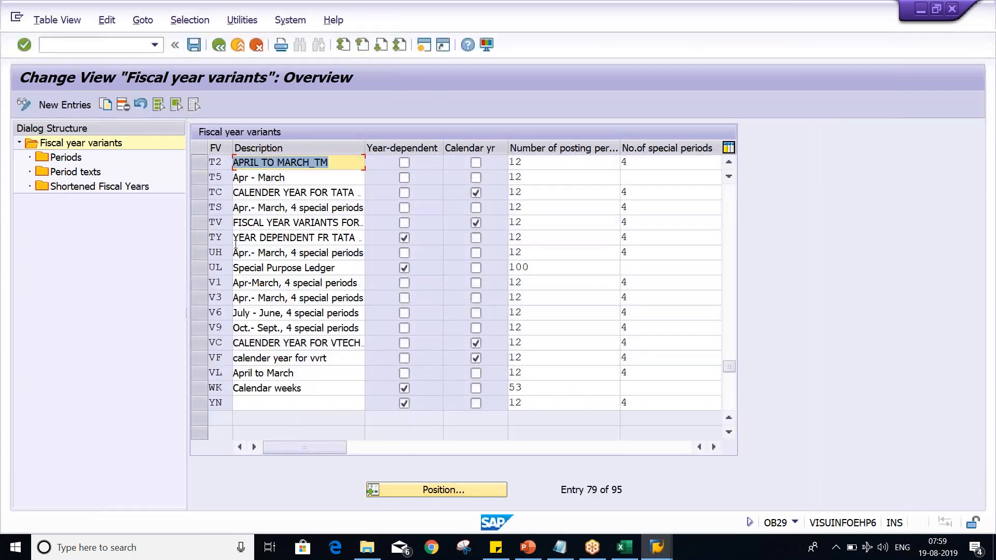
Step: Check the month, day, period and year shift entries of variant T2, and return to the fiscal year variants overview
left_click(201, 162)
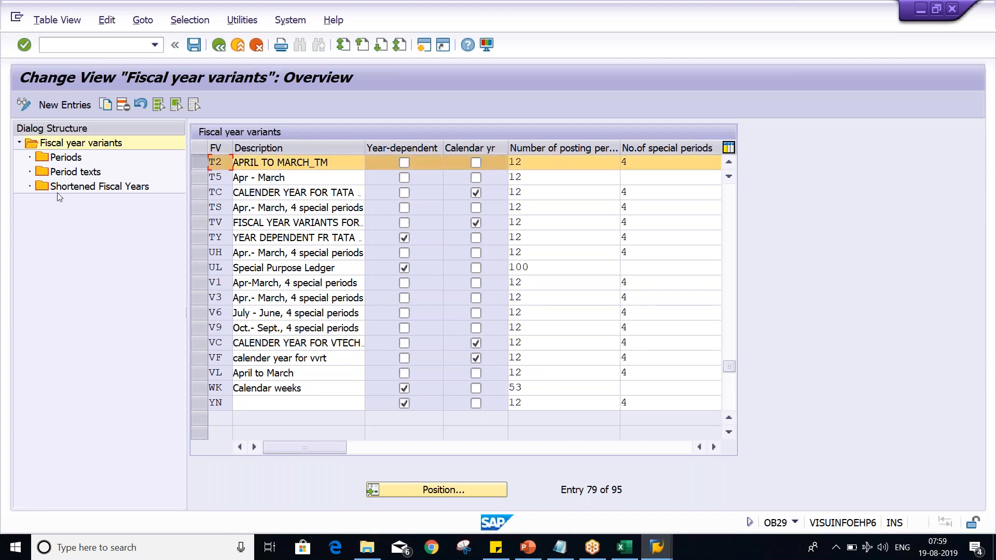
left_click(73, 158)
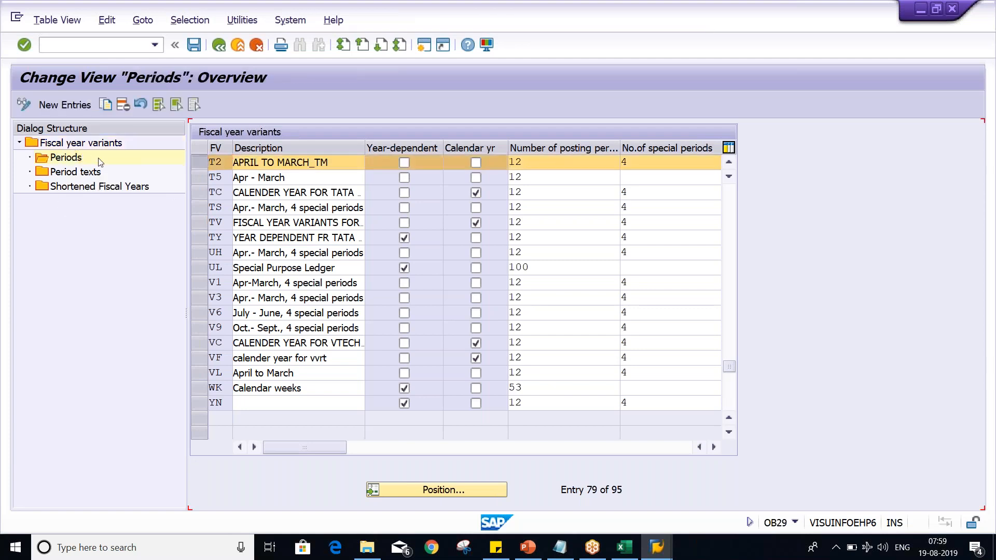
left_click(388, 226)
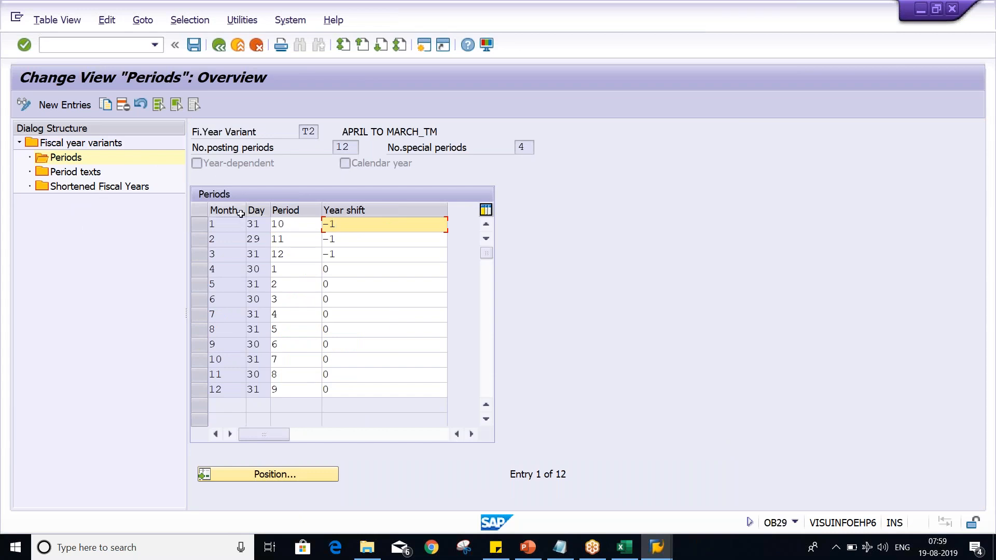
left_click(218, 46)
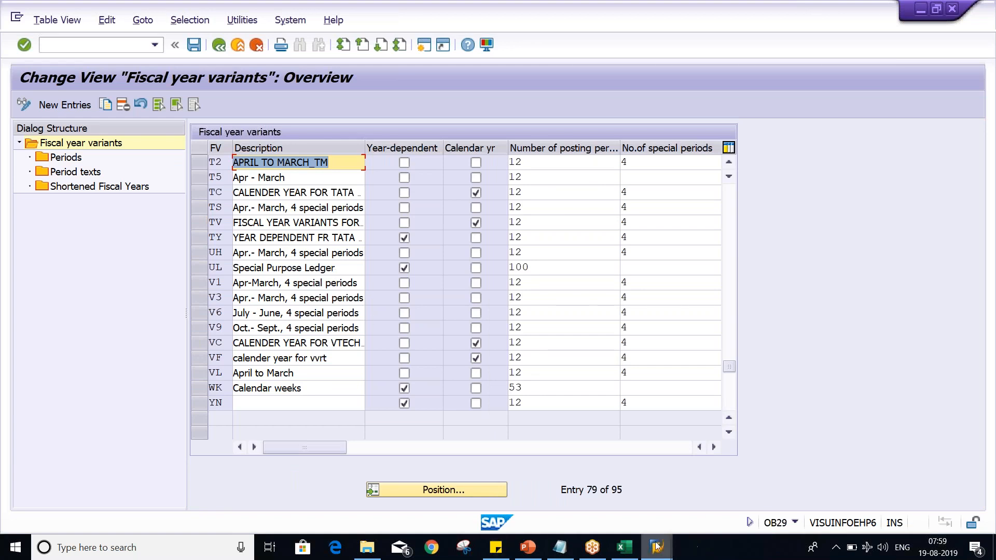
Step: Switch to the Excel sheet and check the YR DEP. cells for AUG to DEC in G9 to G13
left_click(630, 552)
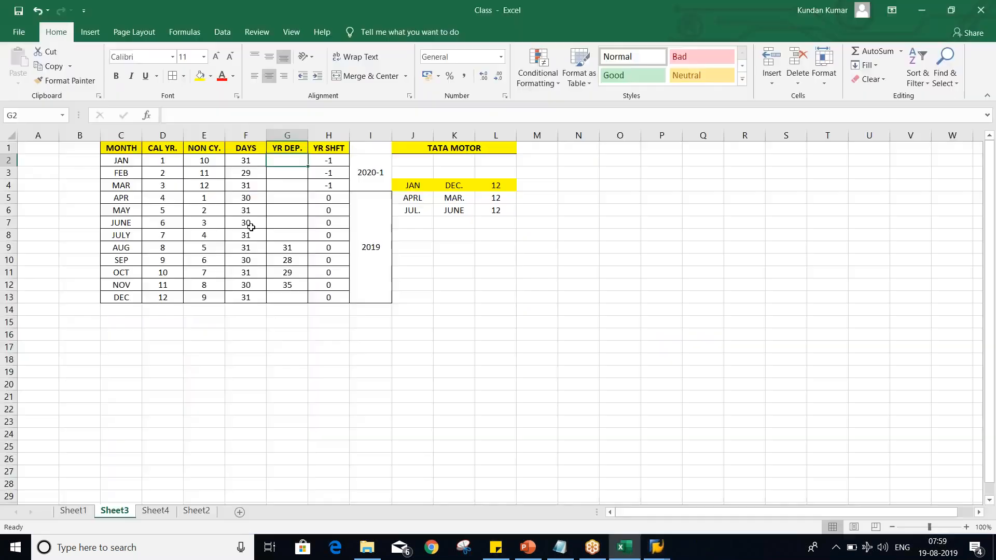
left_click(285, 248)
left_click(291, 262)
left_click(294, 274)
left_click(297, 285)
left_click(297, 295)
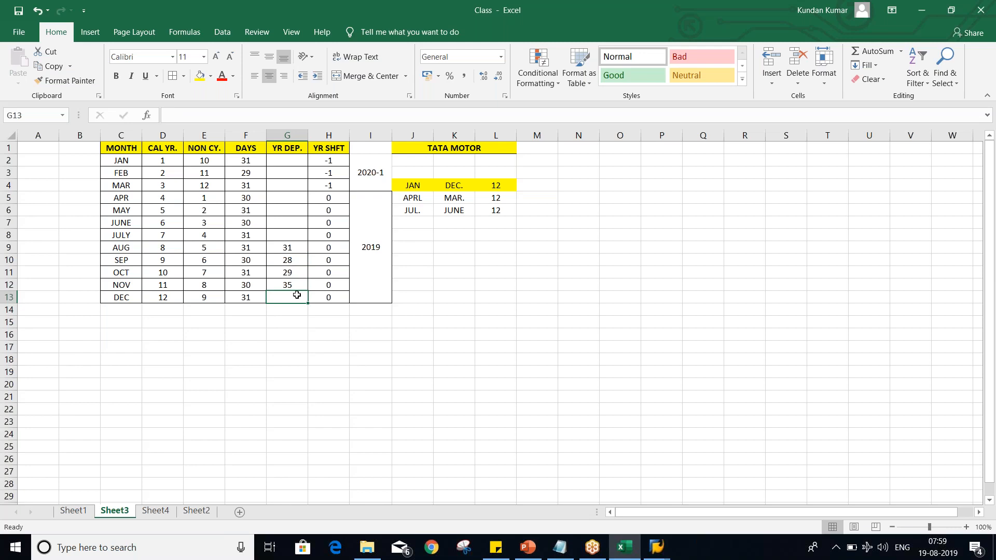
Step: Switch back to SAP, mark fiscal year variant T2 as year-dependent, and try to open its periods
key("alt+Tab")
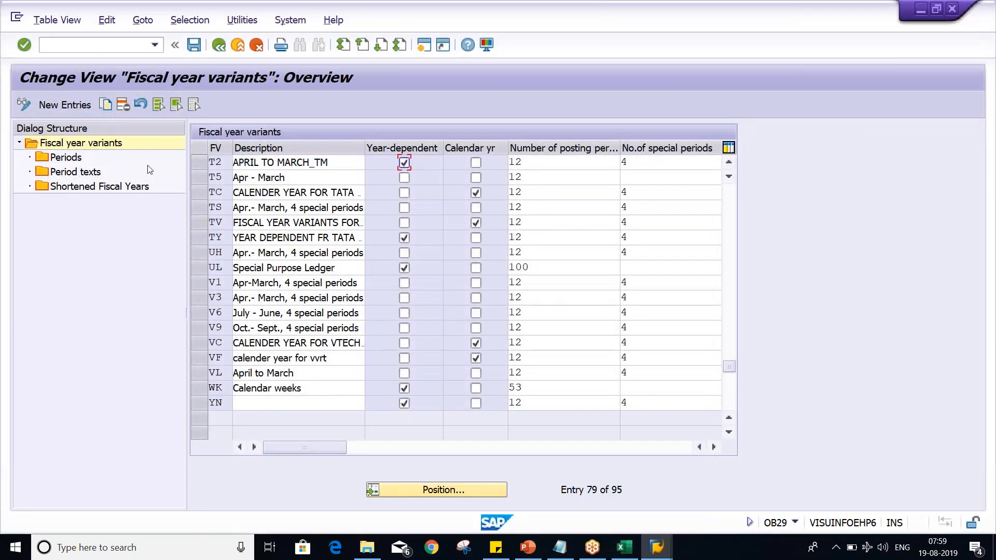
double_click(75, 162)
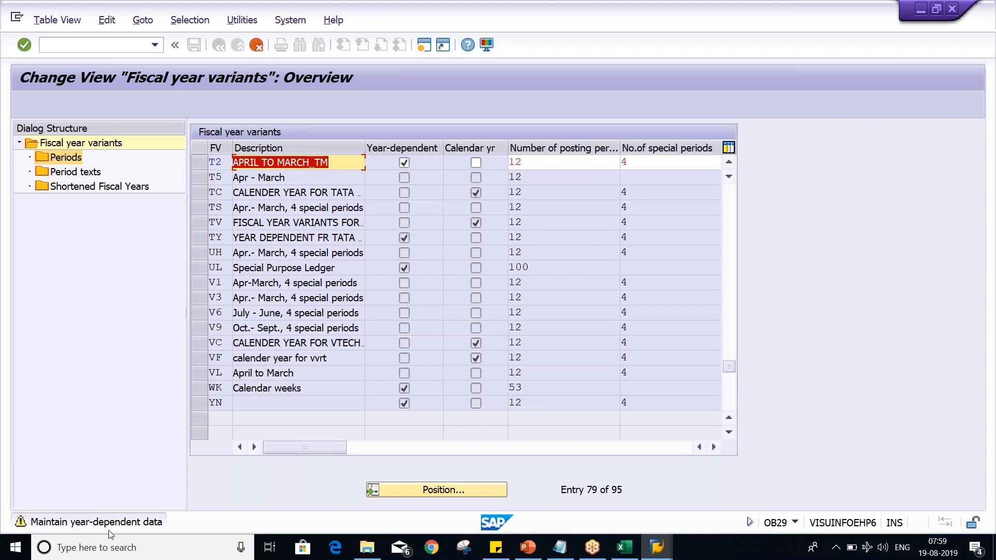
left_click(533, 166)
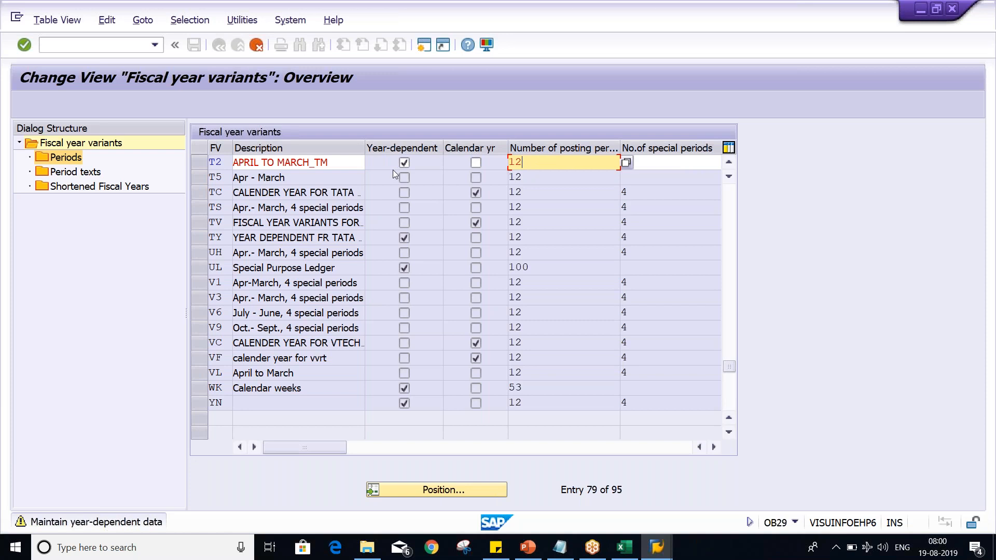
Step: Clear the Year-dependent option of variant T2 and enable it again
left_click(404, 163)
key("Return")
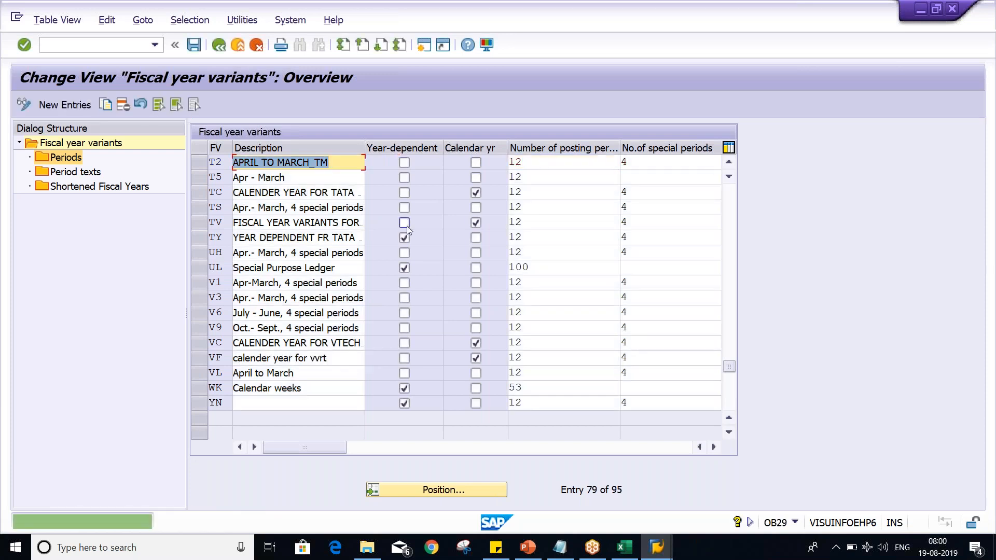
left_click(406, 163)
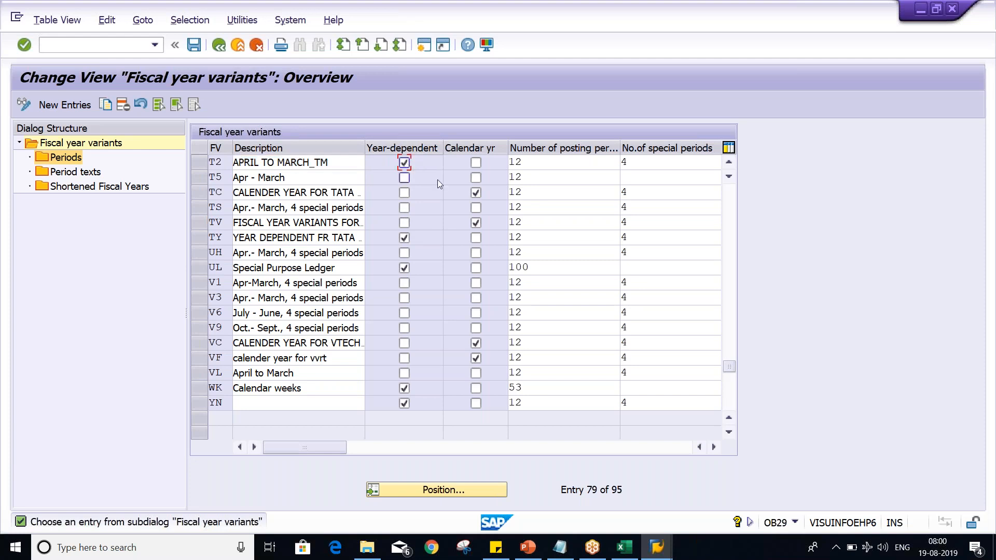
Step: Switch to the Excel sheet and compare the DAYS values in F2 to F13 with the YR DEP. values in column G
left_click(624, 550)
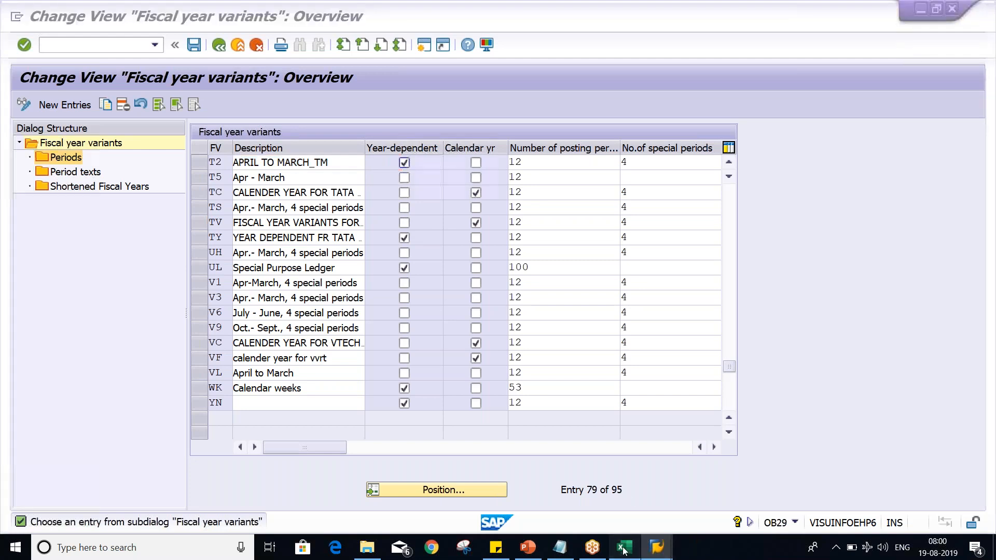
left_click(503, 273)
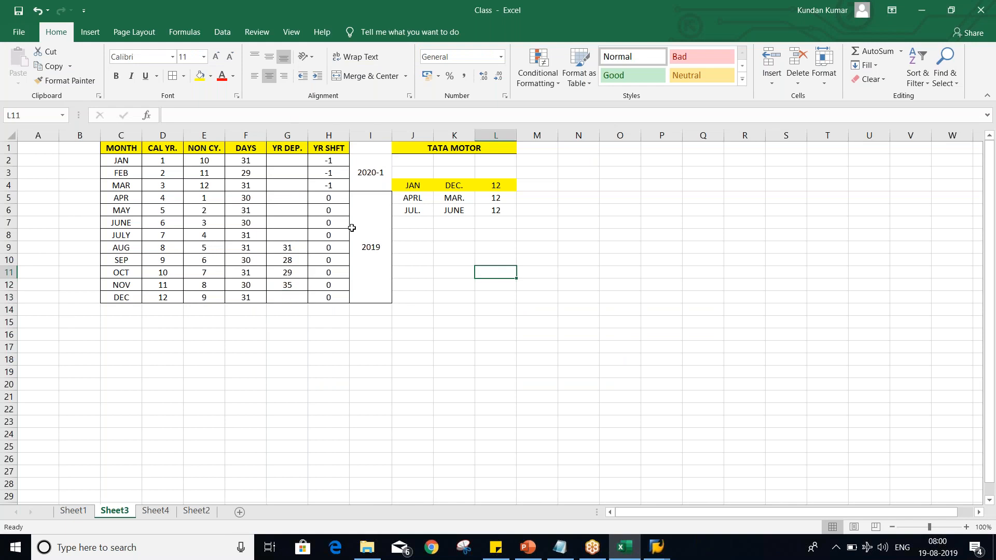
left_click_drag(287, 161, 288, 295)
left_click(284, 185)
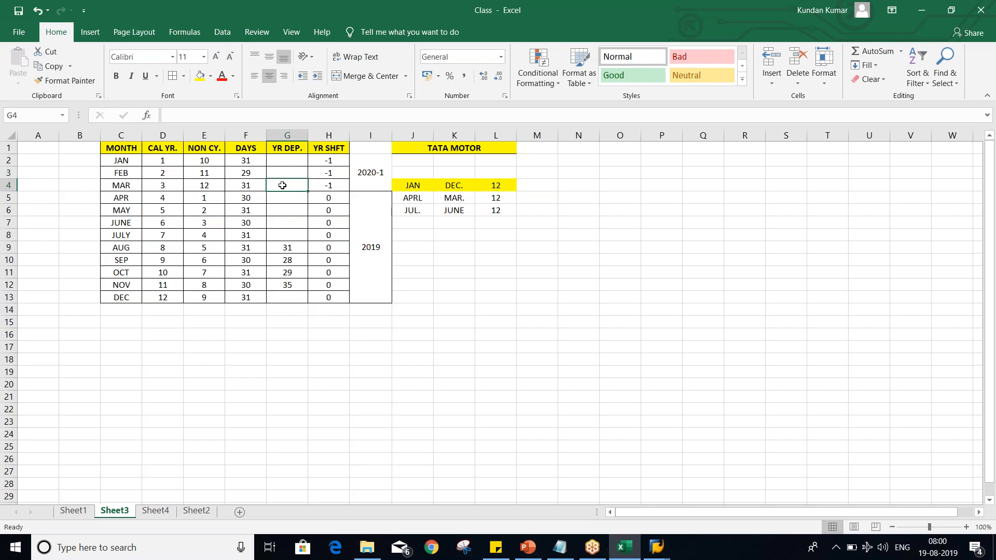
left_click_drag(242, 162, 247, 199)
left_click_drag(248, 233, 250, 298)
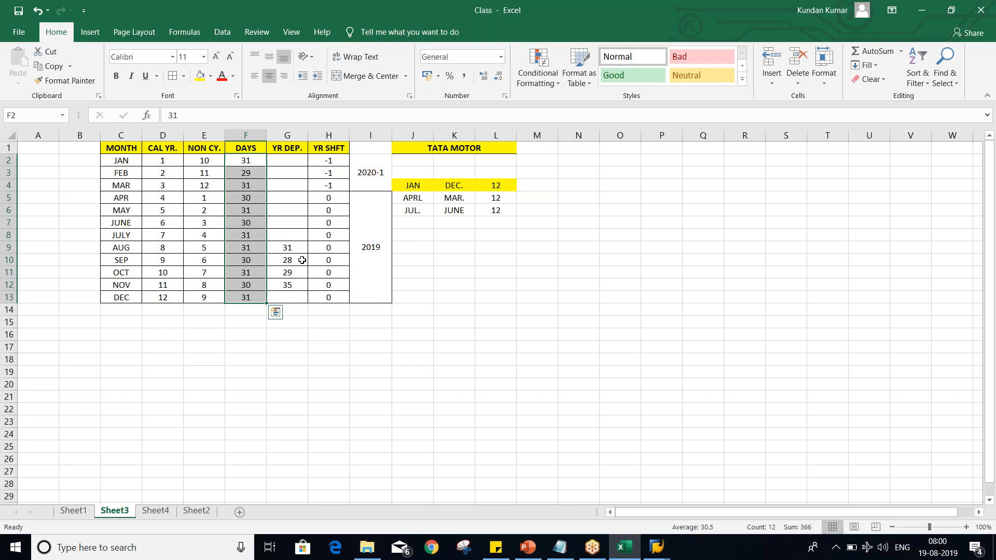
left_click_drag(289, 249, 293, 292)
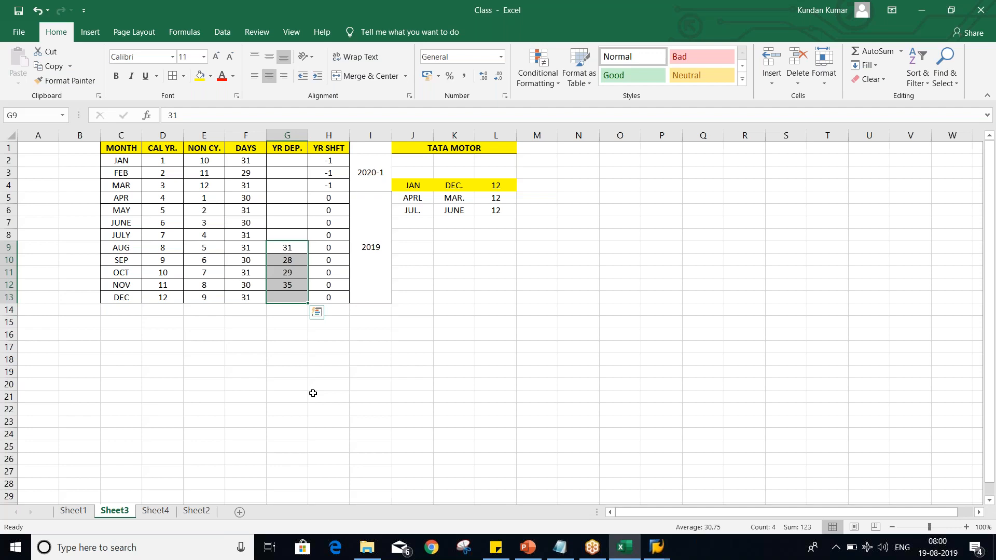
left_click(297, 162)
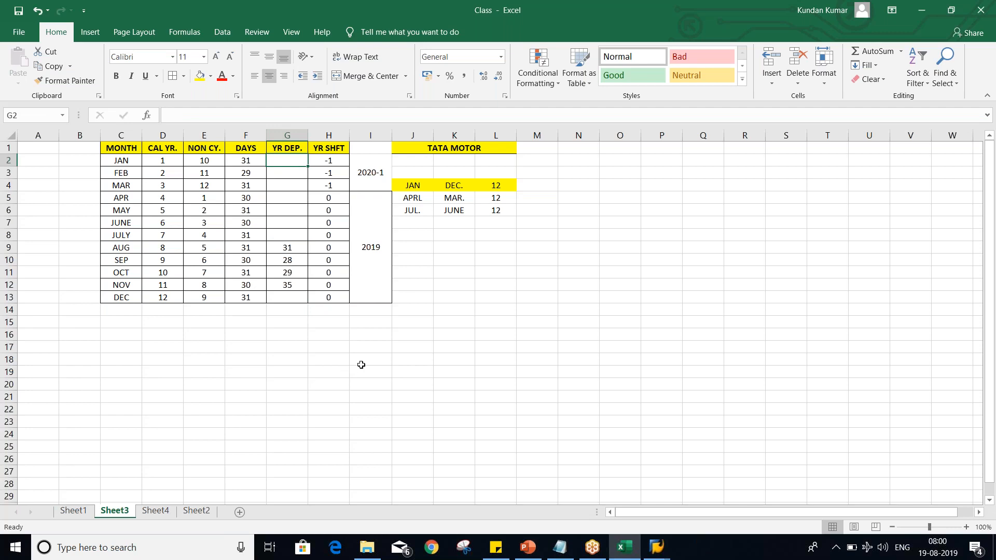
Step: Examine the YR DEP. column for JAN to DEC, focusing on the AUG to NOV values in G9 to G12
left_click(381, 355)
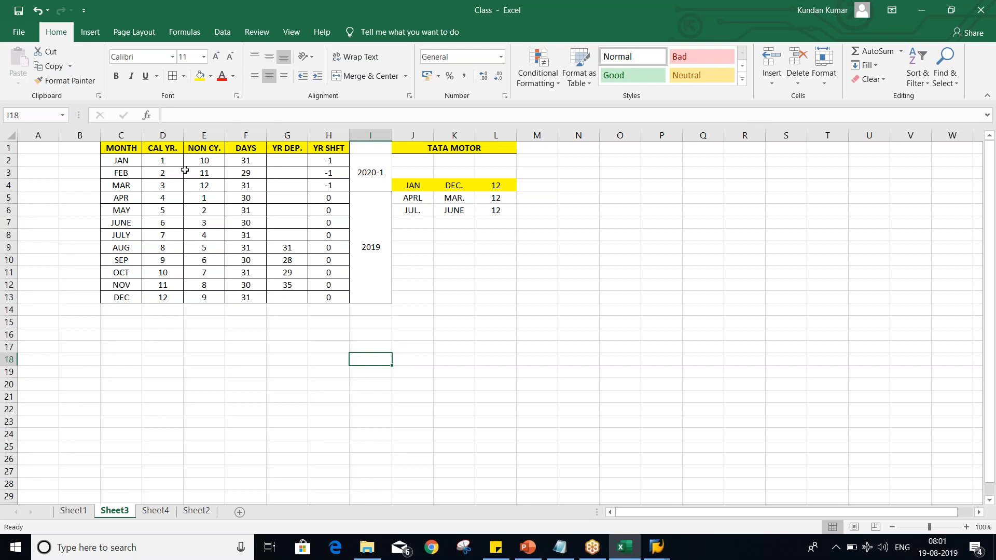
left_click_drag(535, 187, 535, 213)
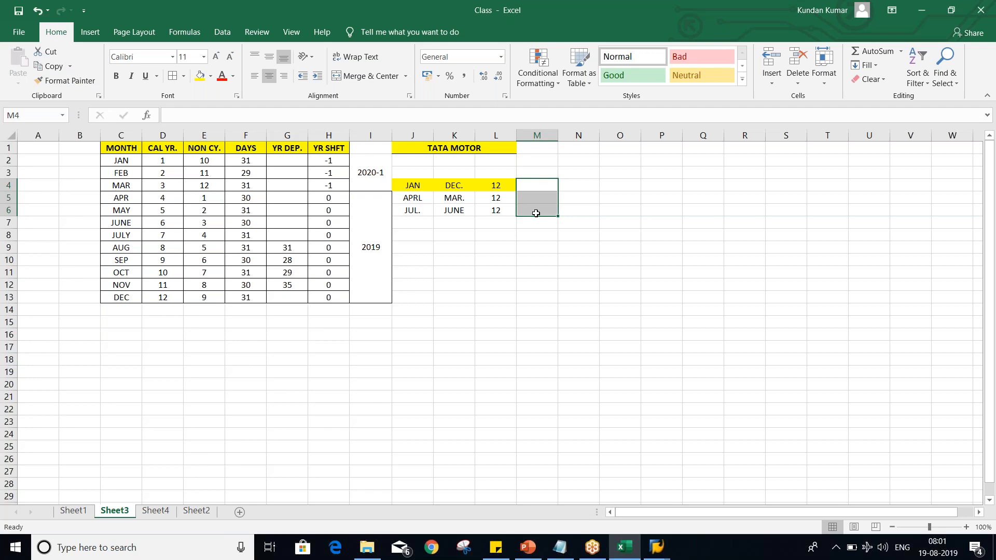
left_click_drag(289, 231, 280, 293)
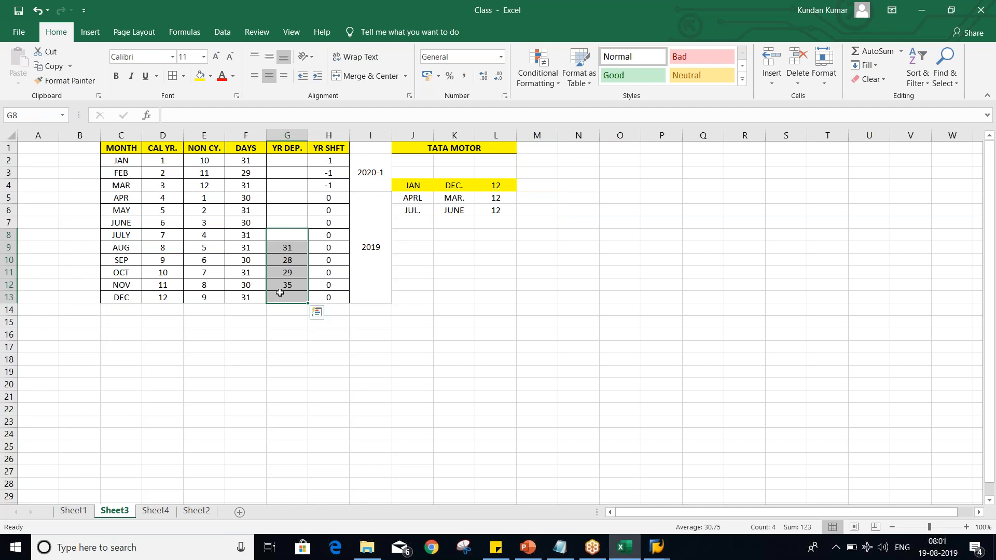
left_click(293, 174)
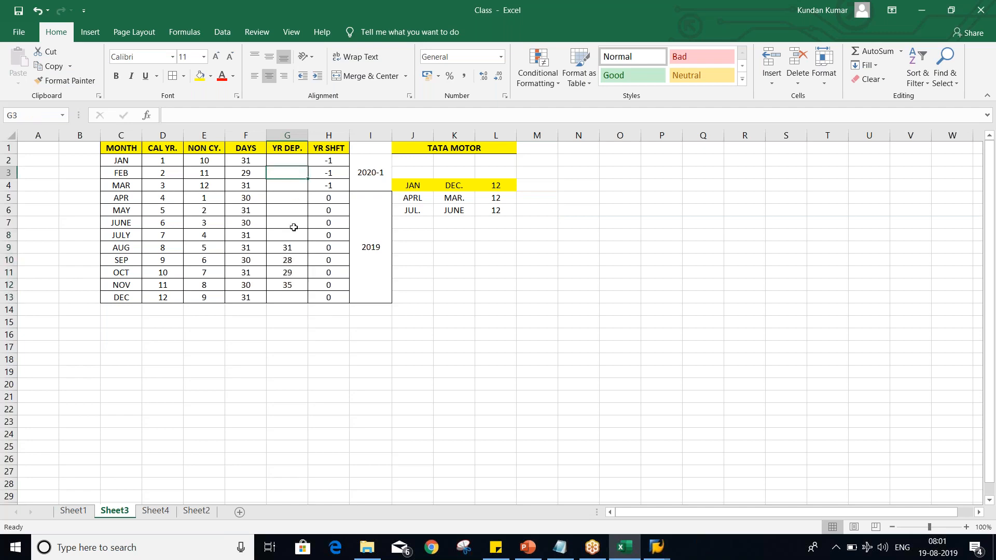
left_click_drag(293, 249, 291, 287)
left_click(291, 165)
left_click_drag(291, 172, 298, 295)
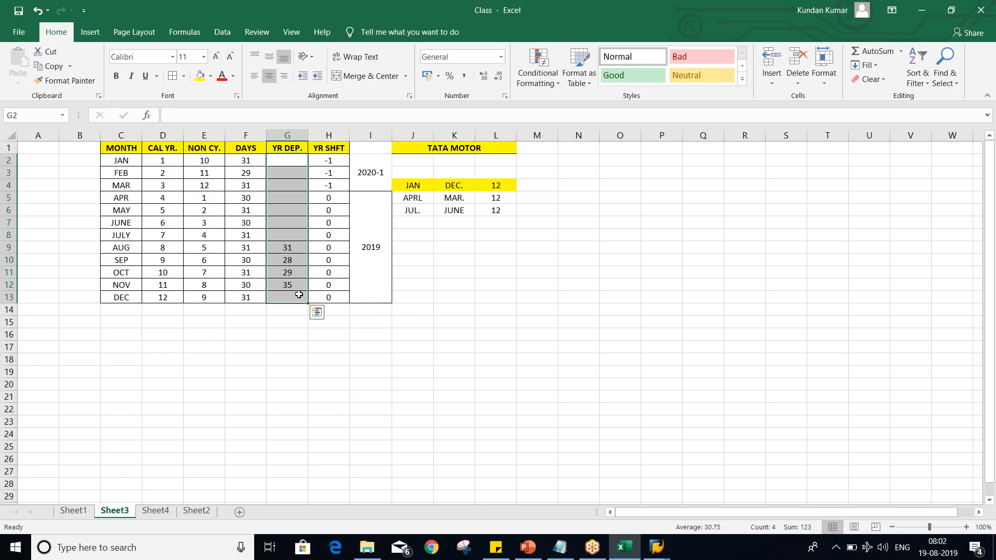
left_click_drag(292, 163, 281, 304)
left_click(281, 249)
left_click(285, 261)
left_click(287, 283)
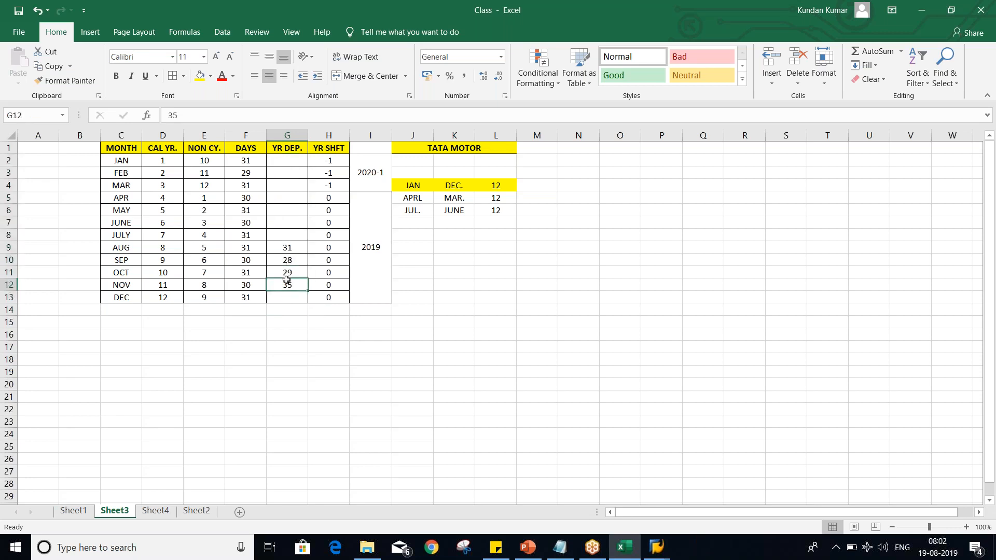
key("Return")
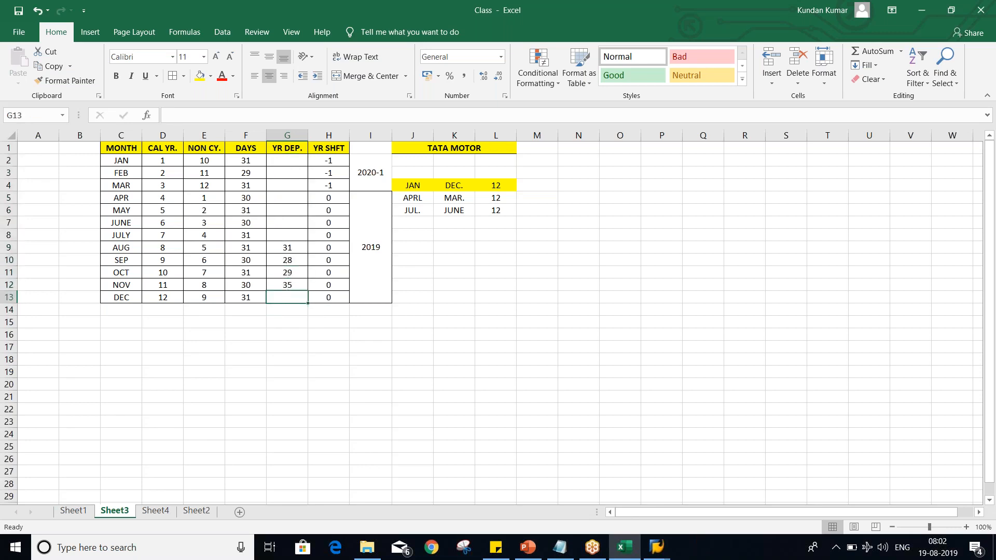
Step: Switch to SAP, clear the Year-dependent option of variant T2, and save the change under the TATA MOTOR customizing request
key("alt+Tab")
key("alt+Tab")
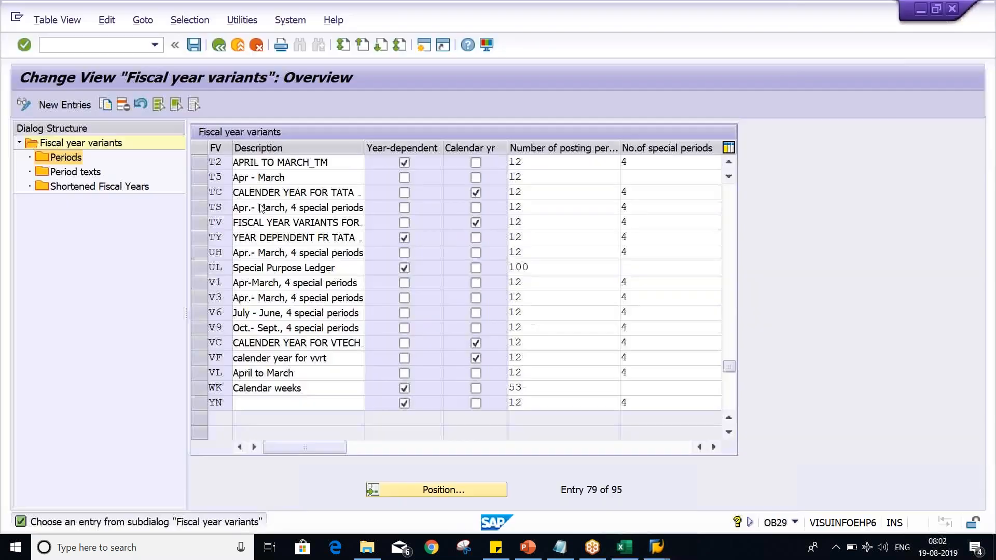
left_click(446, 188)
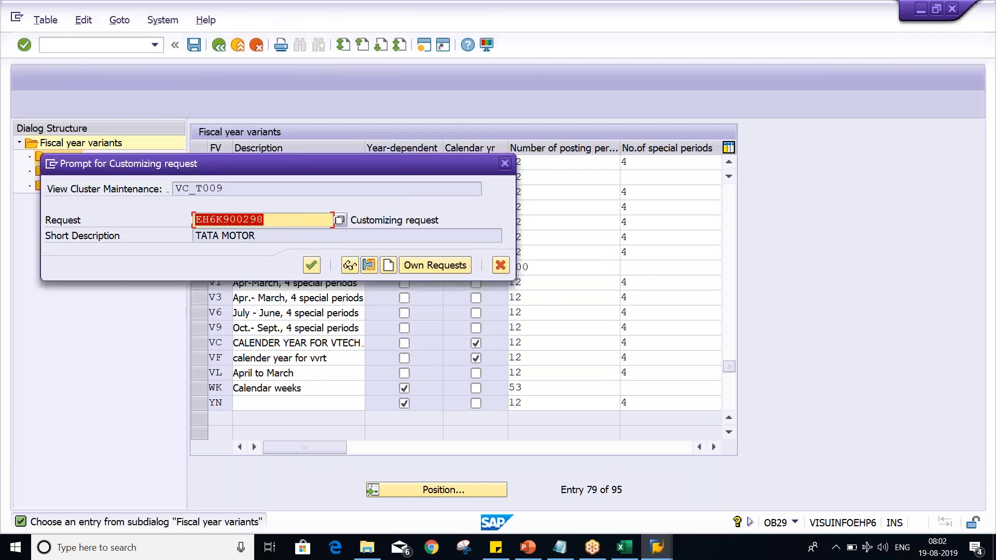
left_click(312, 266)
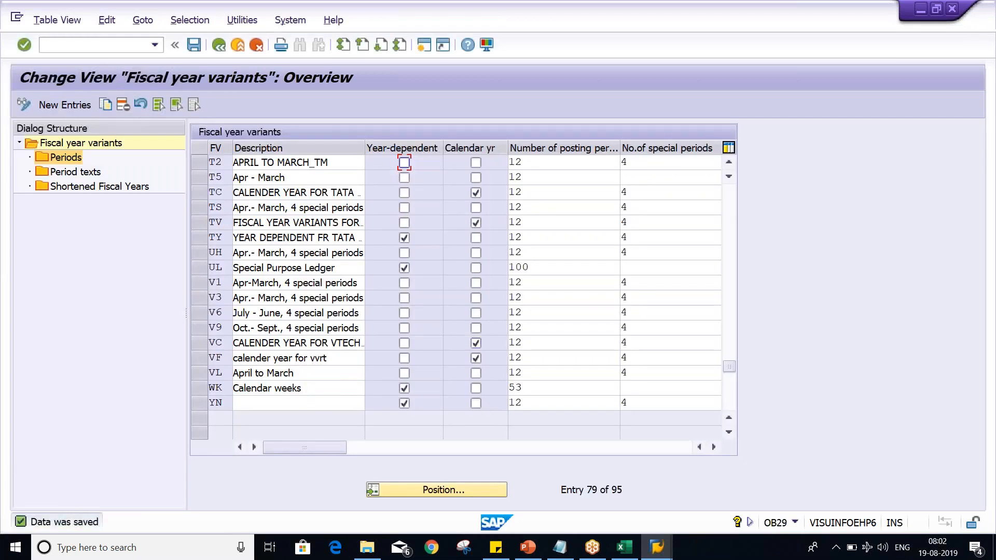
Step: Switch to the Excel sheet and review the YR DEP. cells G2 to G13, including the AUG value
key("alt+Tab")
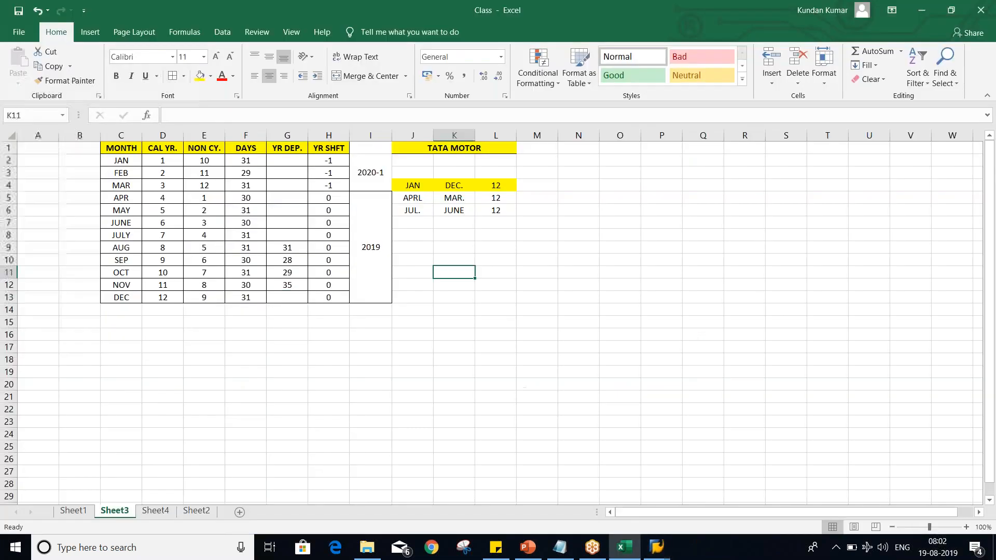
left_click_drag(280, 161, 289, 291)
left_click(285, 160)
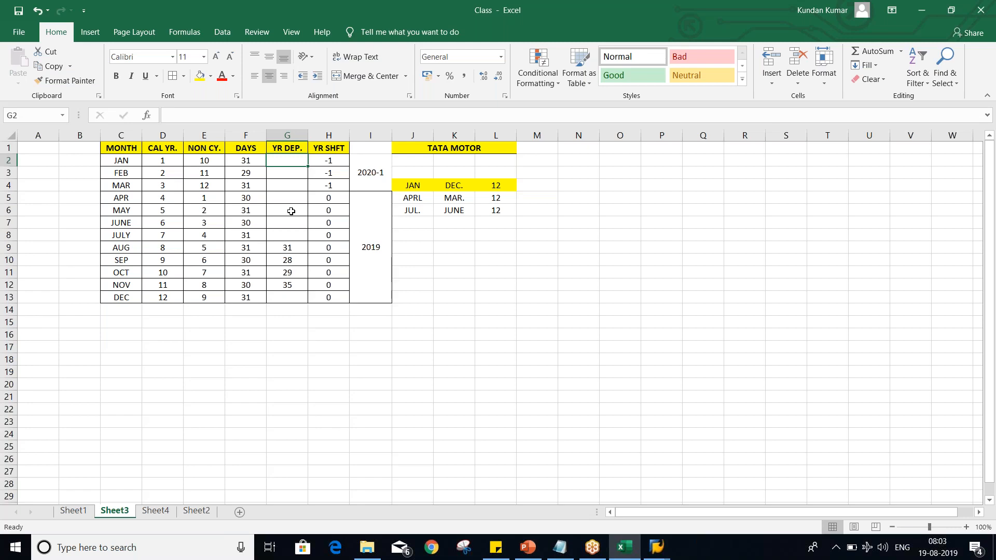
left_click_drag(288, 196, 294, 294)
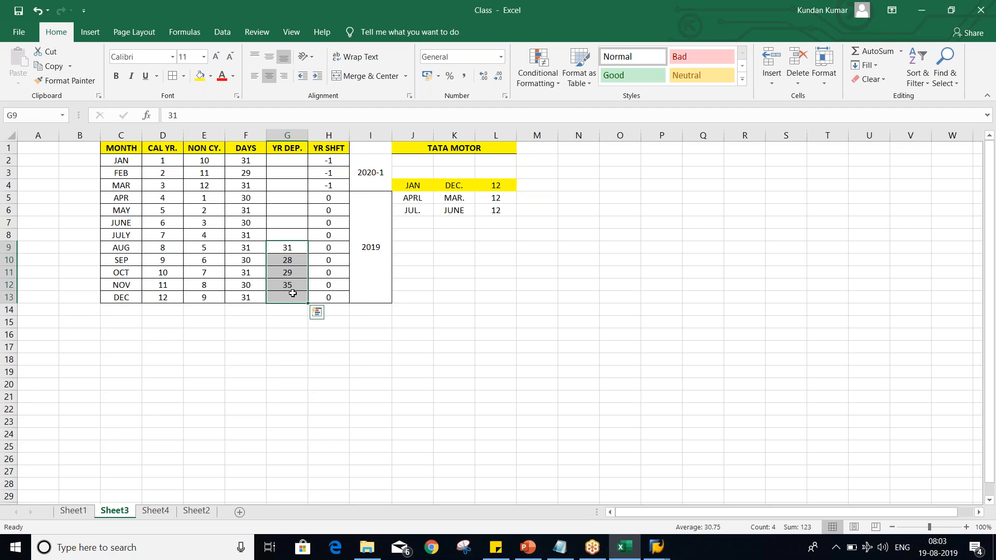
left_click(287, 248)
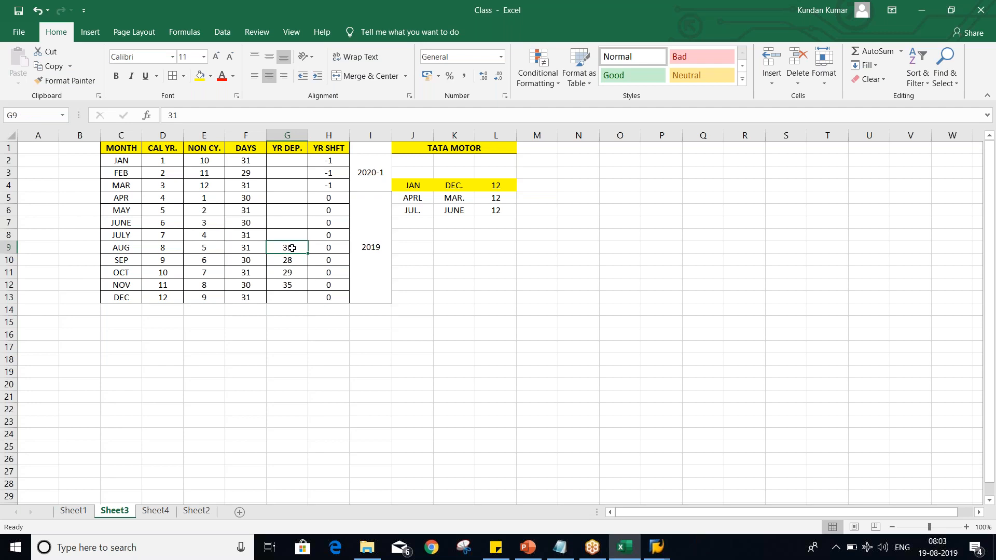
left_click_drag(294, 162, 291, 302)
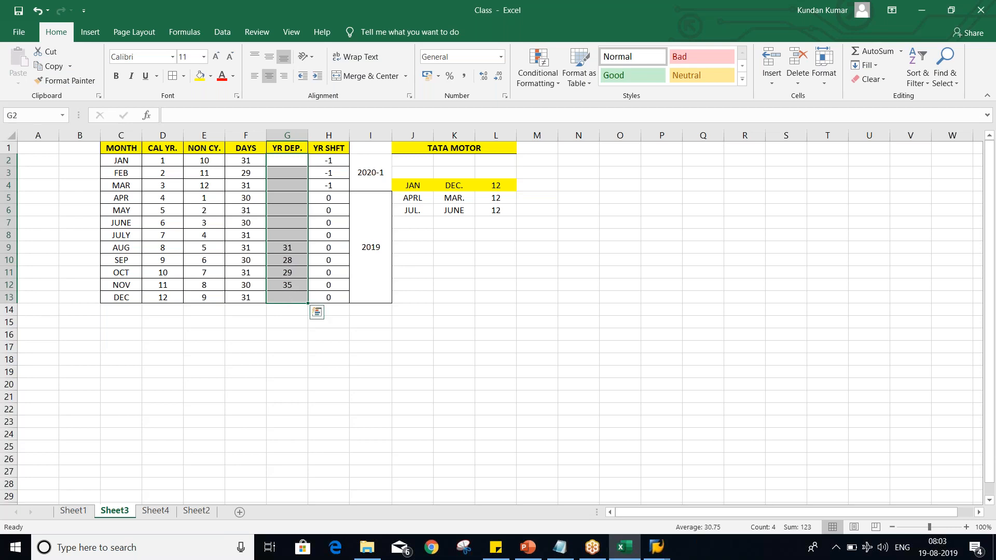
left_click(454, 309)
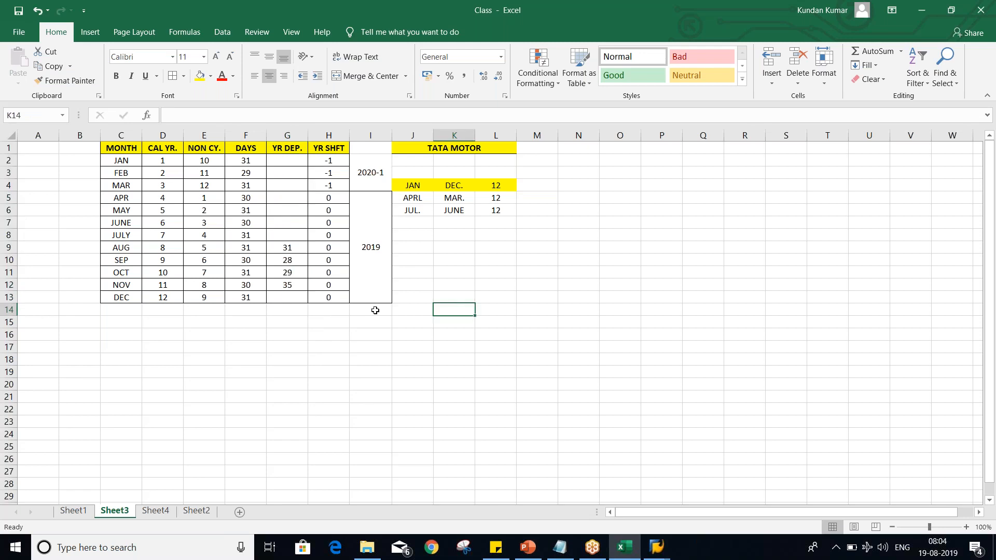
Step: Enter the variant code T2 in cell I1 and format it bold with a yellow fill
left_click(79, 161)
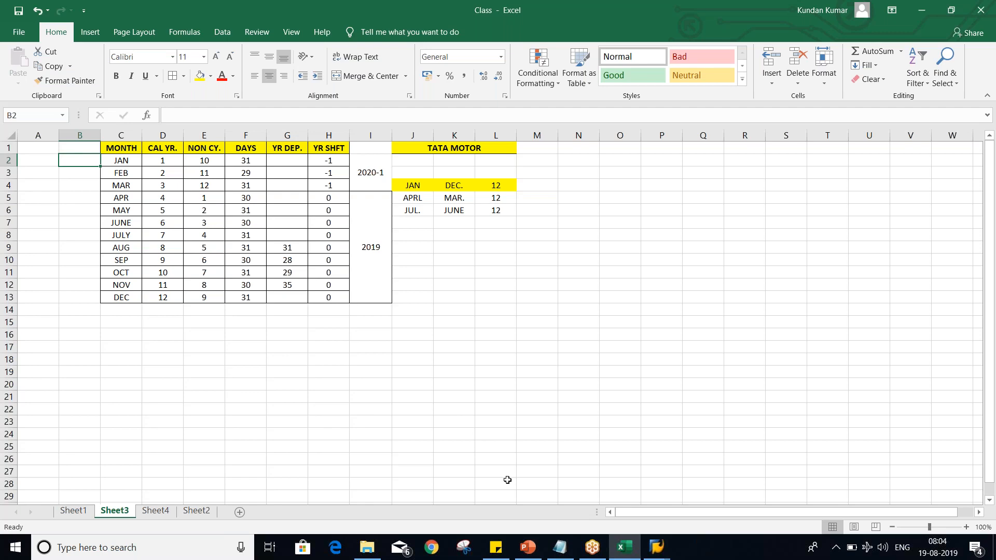
left_click(374, 149)
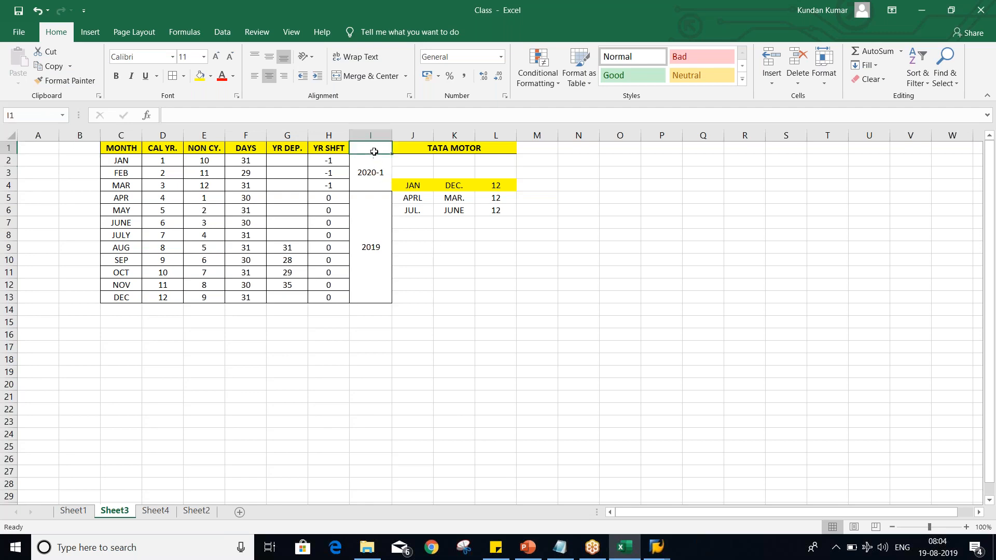
type("T2")
key("Return")
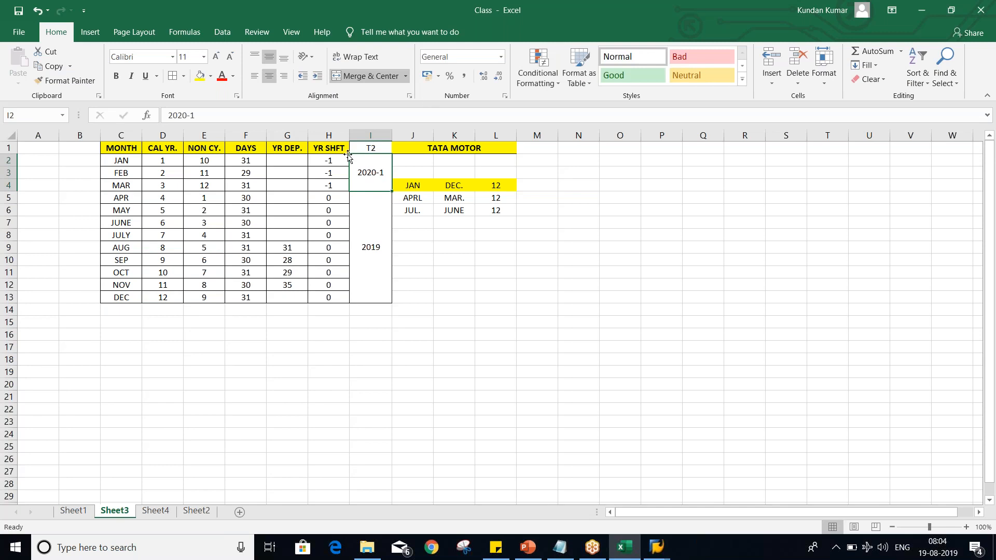
left_click(381, 149)
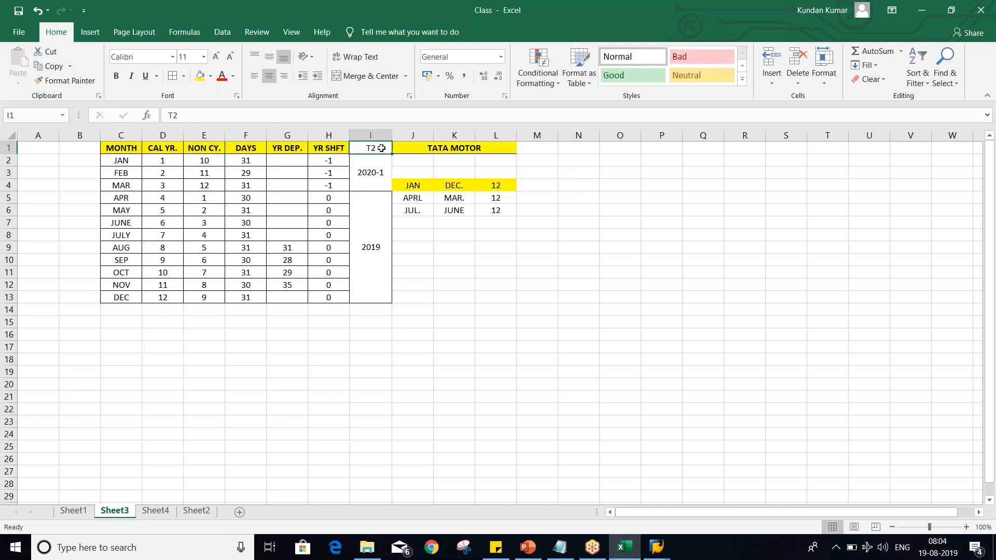
key("ctrl+b")
left_click(428, 309)
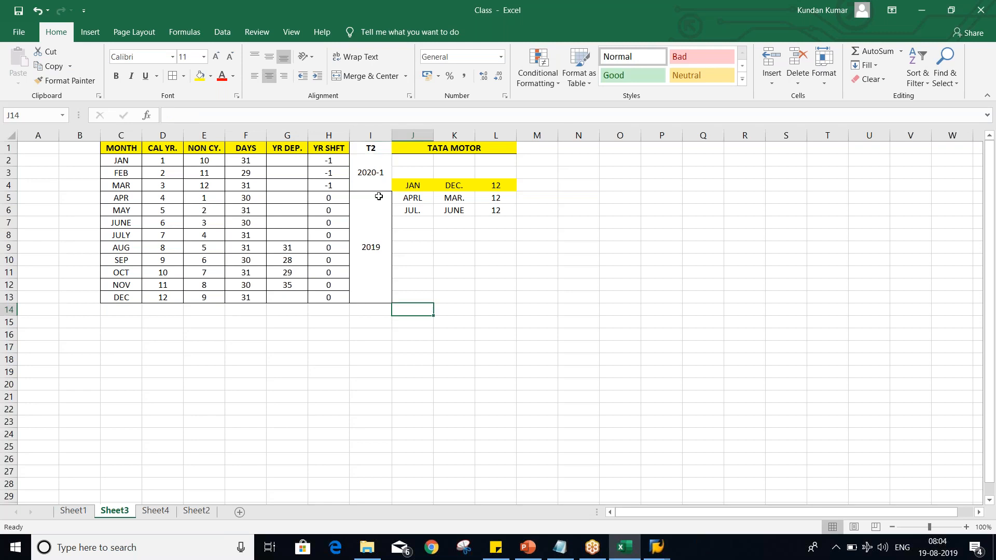
left_click(365, 148)
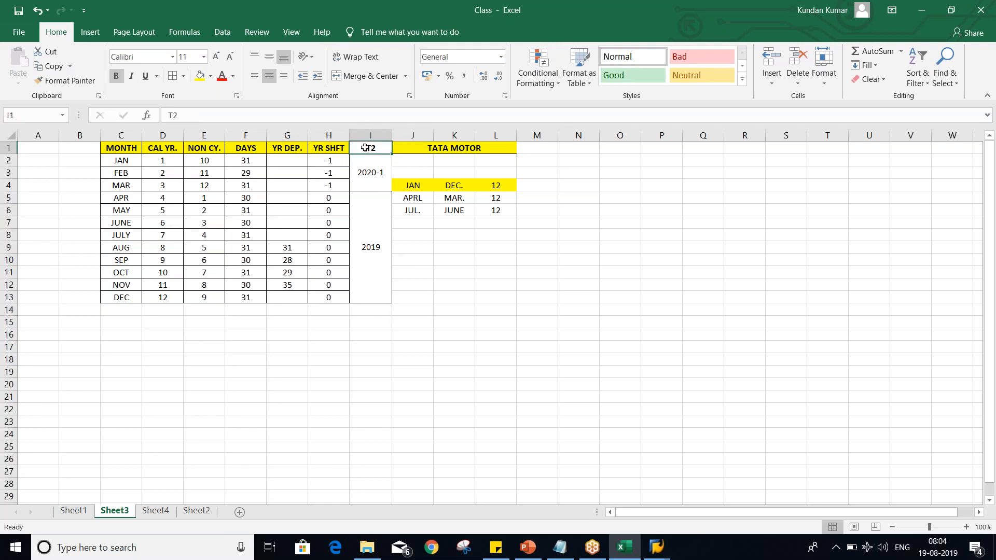
left_click(456, 309)
Step: Enter the company code TM02 in cell K15 and make it bold
left_click(441, 326)
type("TM02")
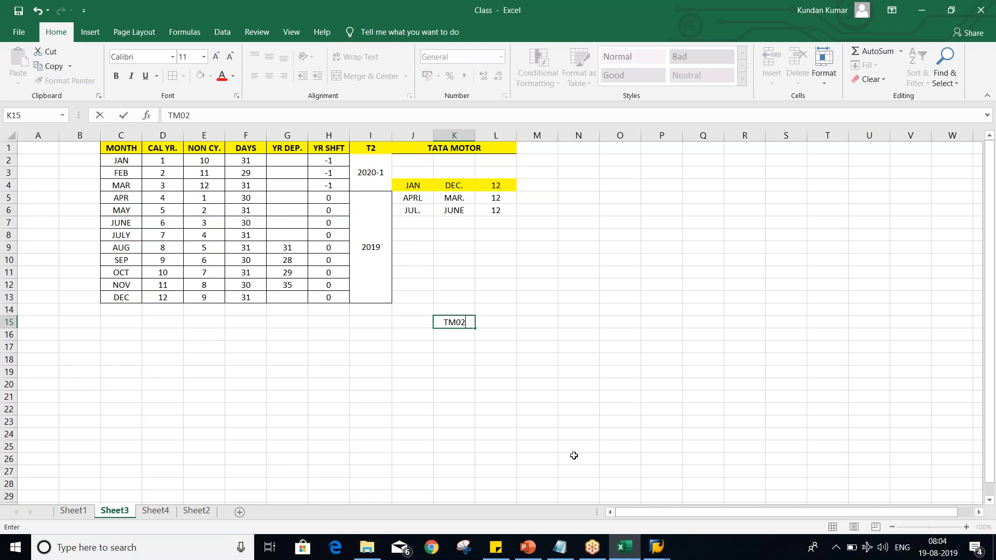
key("Return")
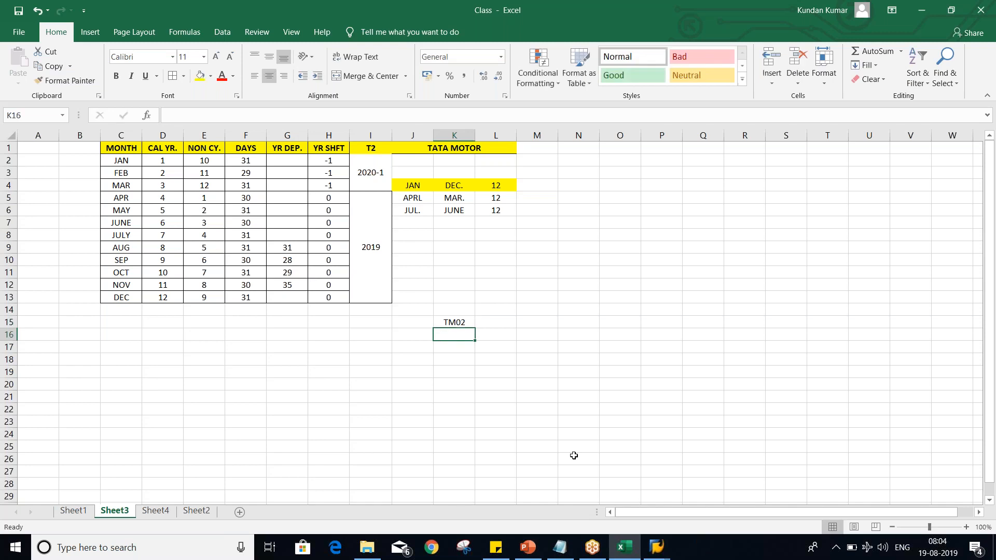
left_click(463, 320)
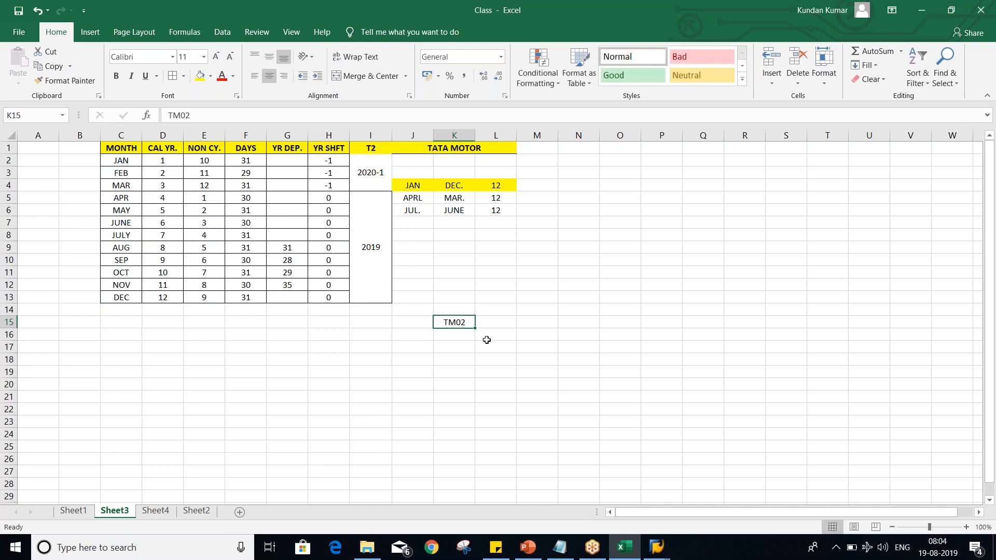
key("ctrl+b")
left_click(378, 148)
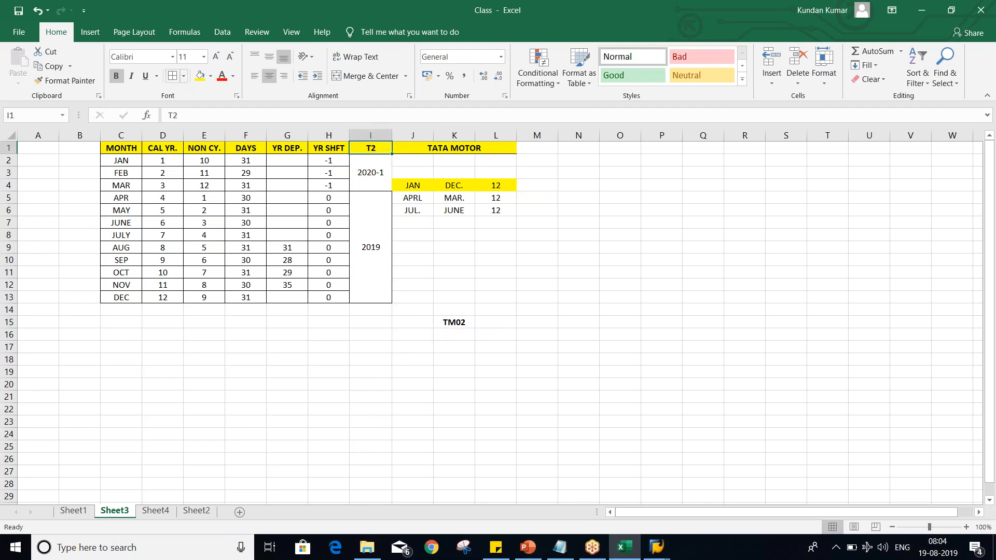
left_click(452, 322)
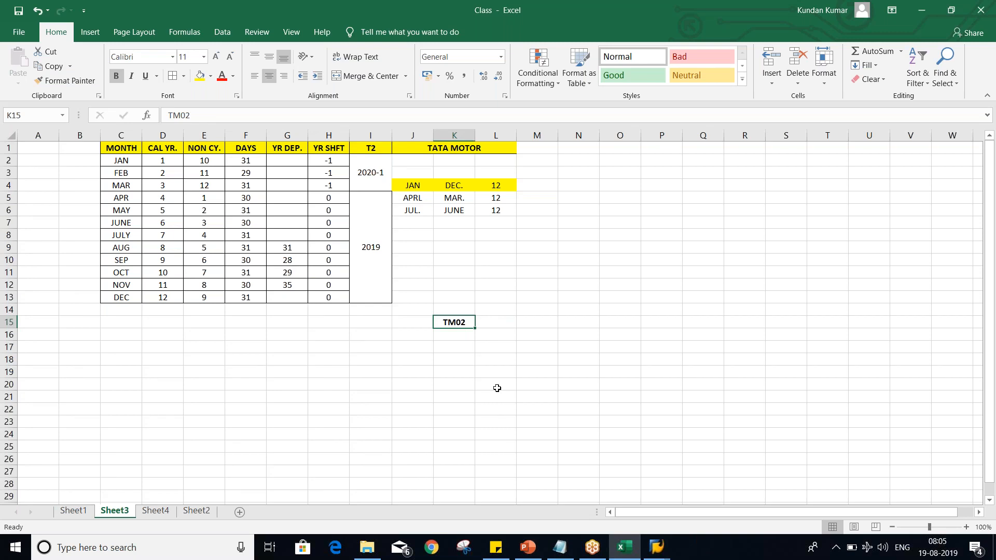
Step: Switch to SAP, open a new session, and run transaction OB37 to assign company codes to fiscal year variants
key("alt+Tab")
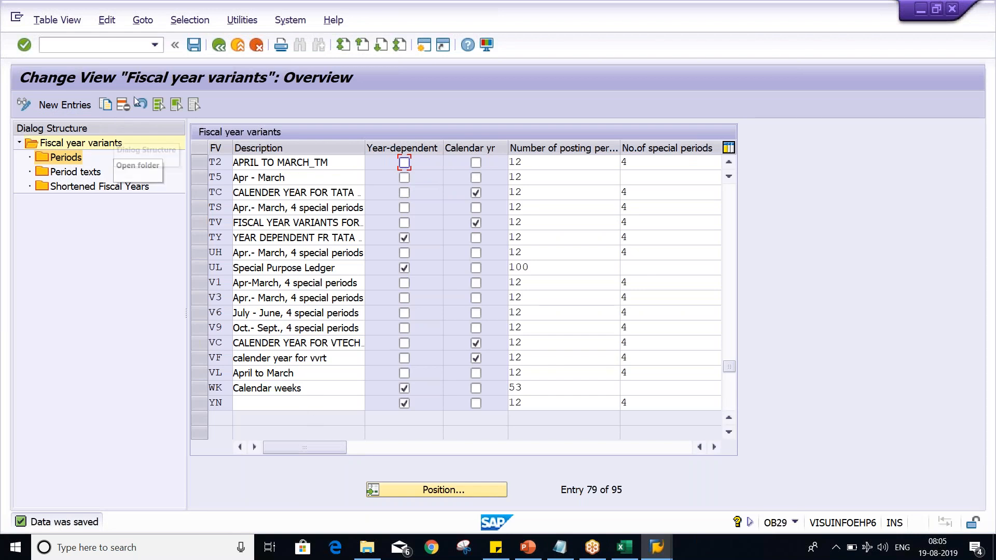
left_click(424, 47)
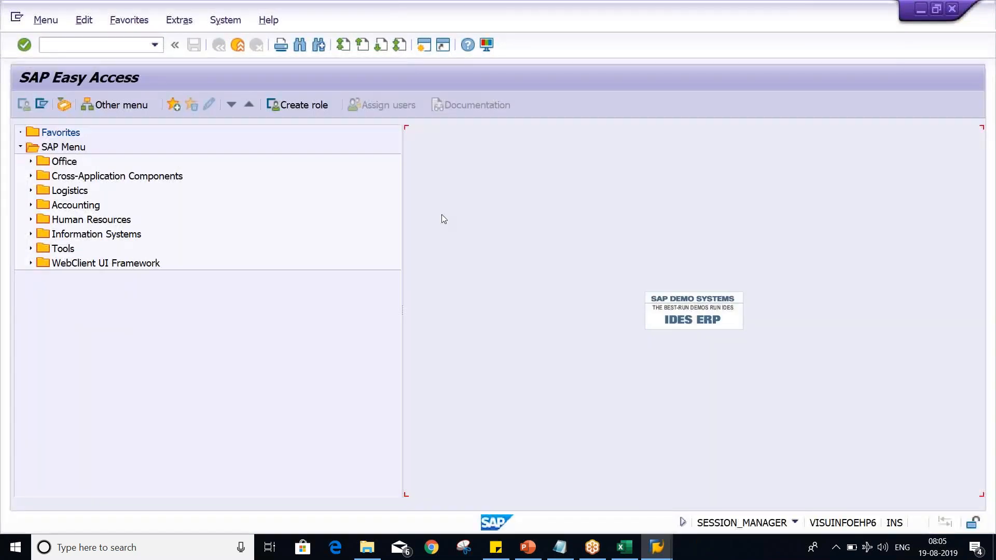
left_click(68, 45)
type("OB37")
key("Return")
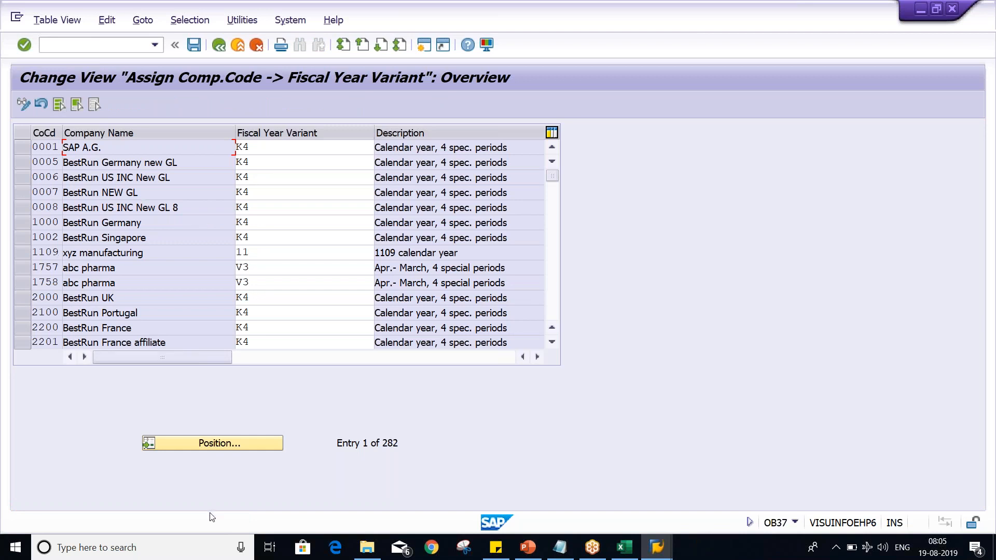
Step: Locate company code TM02 in the assignment list and enter fiscal year variant T2 for it
left_click(219, 444)
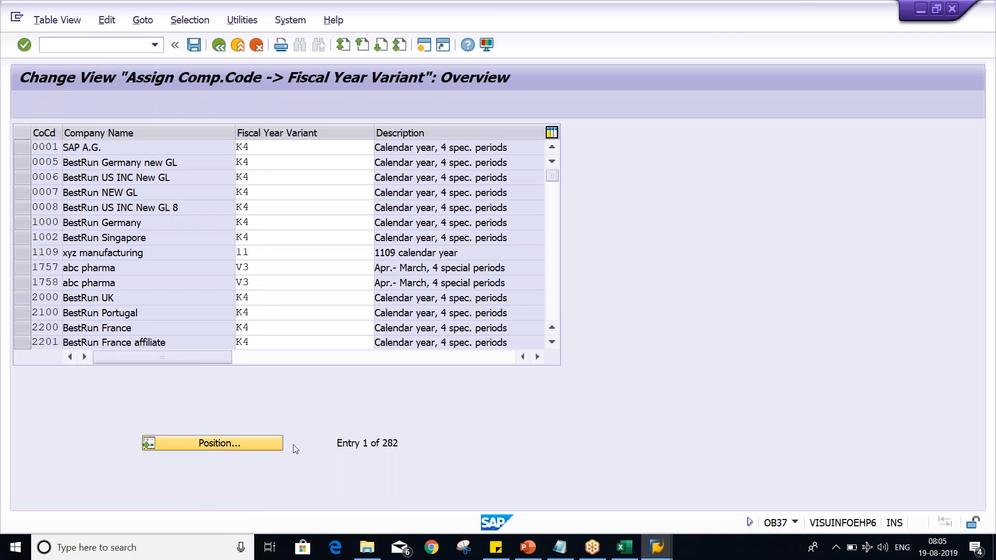
type("TM02")
key("Return")
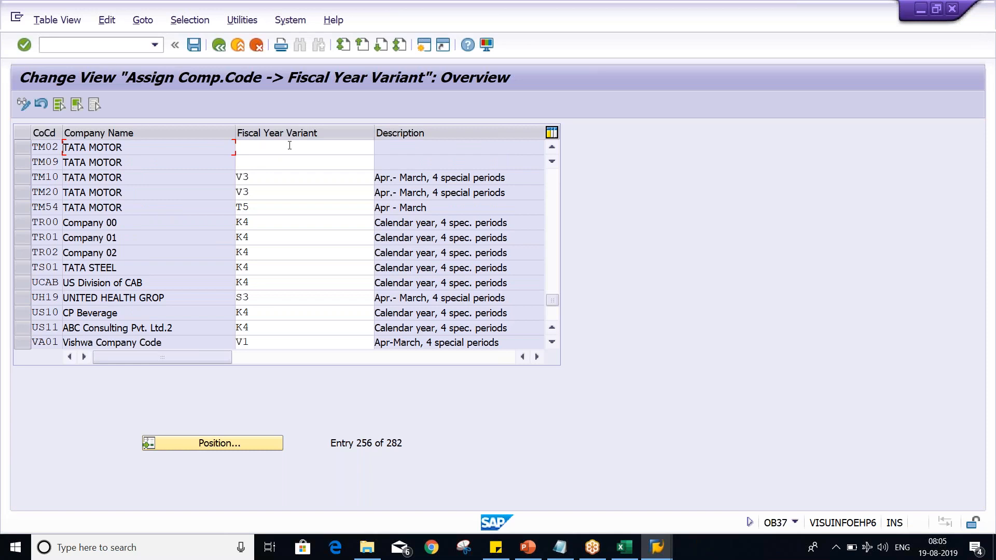
left_click(290, 147)
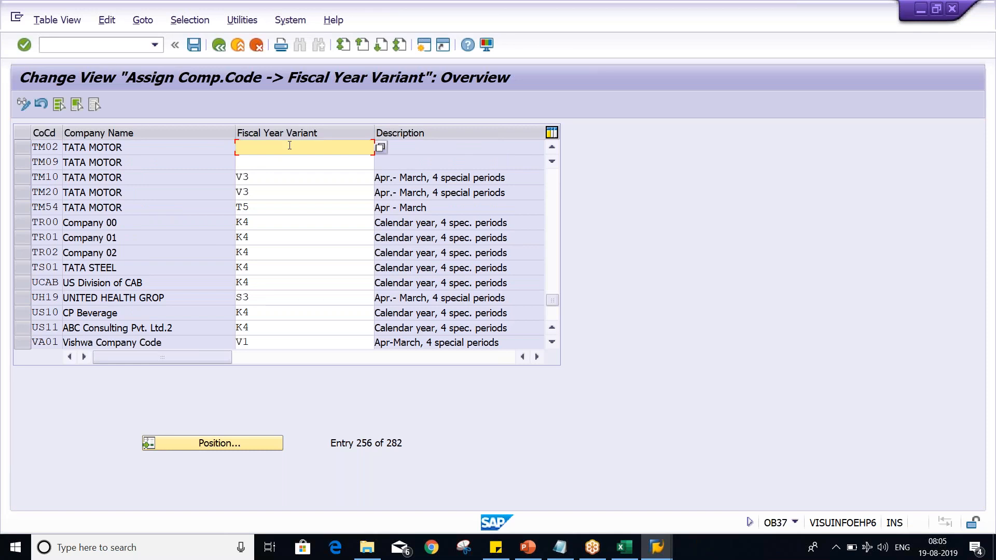
type("T2")
left_click(267, 162)
key("Return")
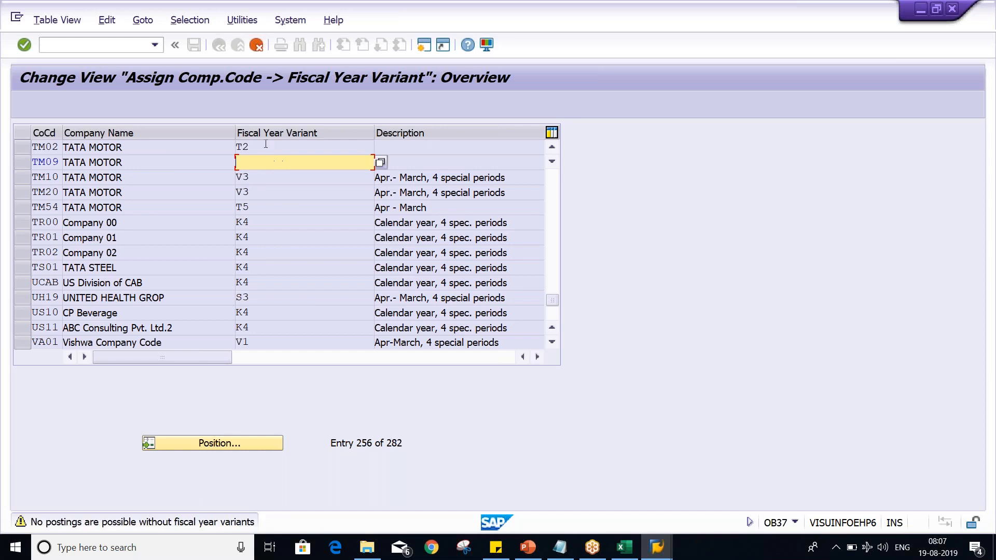
left_click(265, 146)
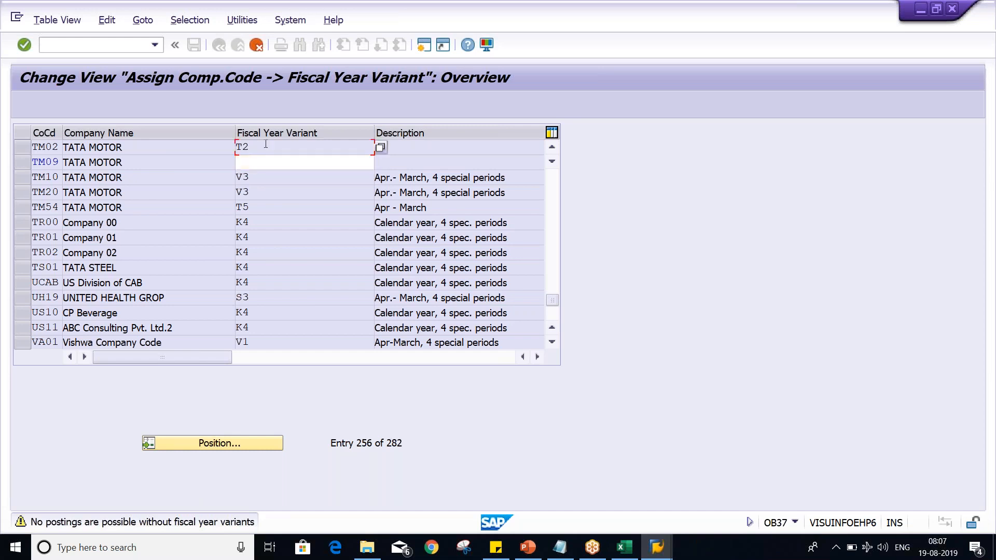
Step: Save the assignment under the existing TATA MOTOR customizing request
key("ctrl+s")
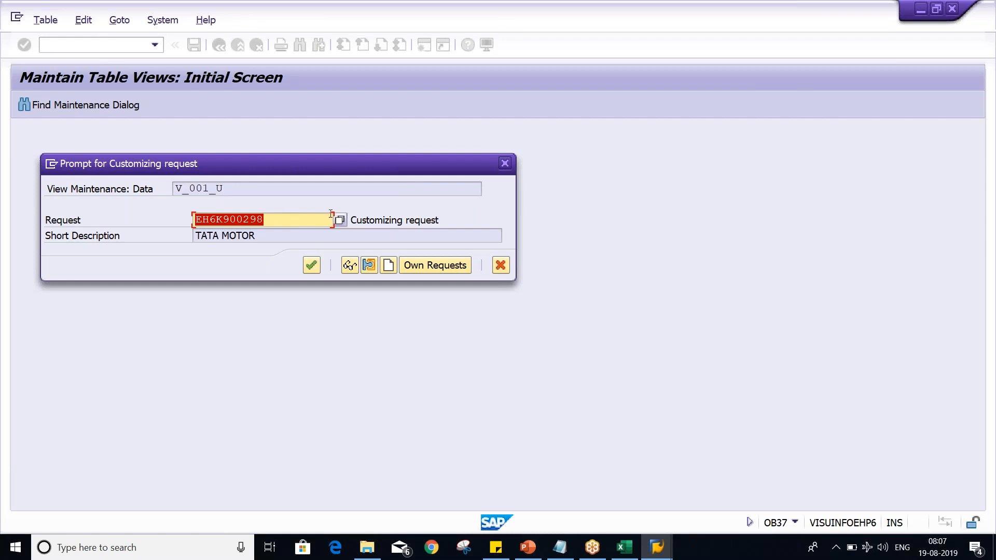
left_click_drag(476, 220, 444, 223)
left_click(445, 222)
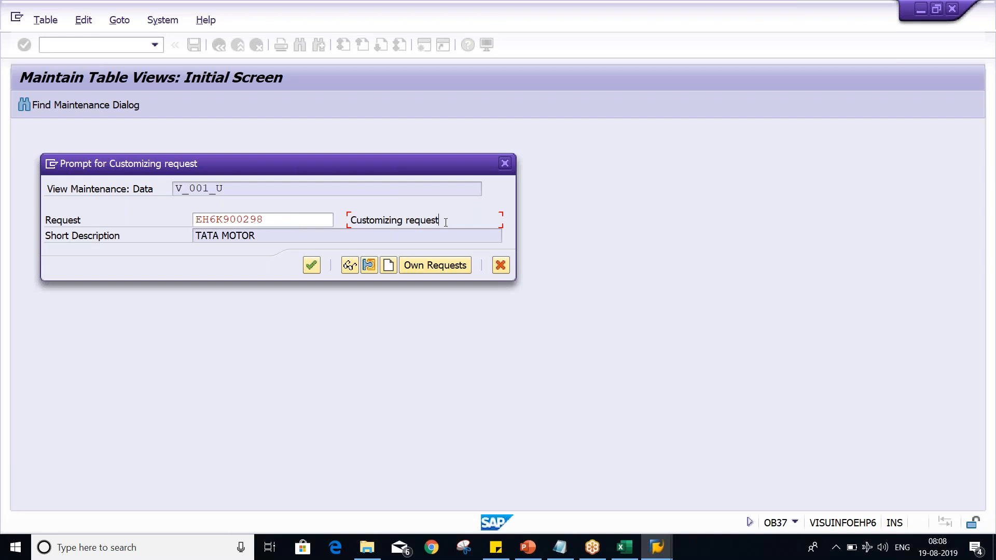
left_click(297, 221)
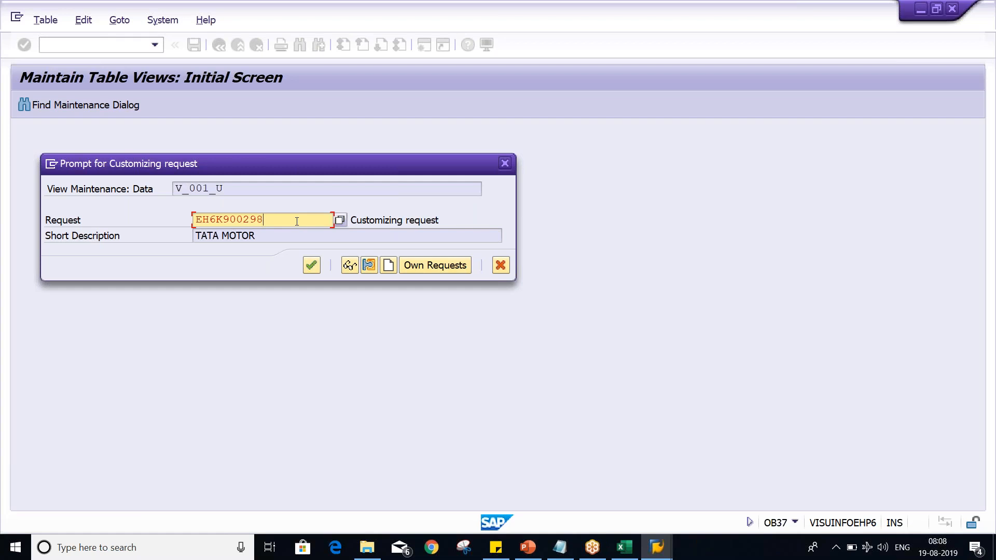
left_click(312, 266)
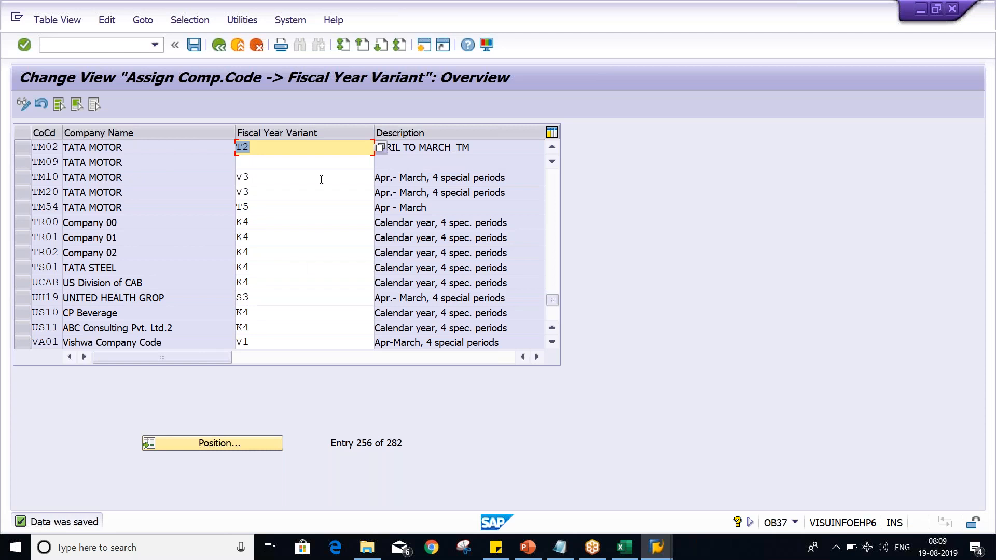
Step: Review the TM02 row's fiscal year variant and description, and switch to the PowerPoint slide on fiscal year variants
left_click(329, 151)
left_click(23, 152)
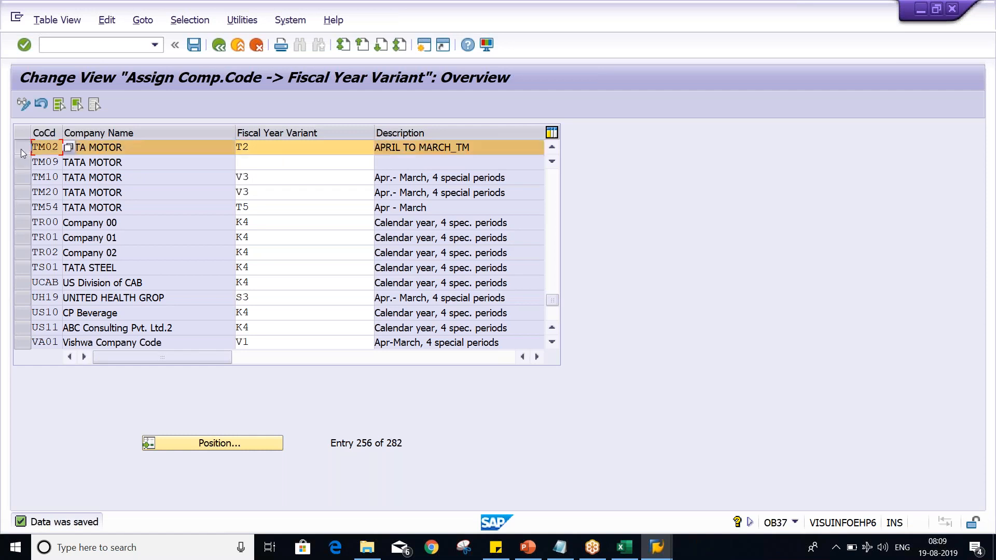
left_click(254, 146)
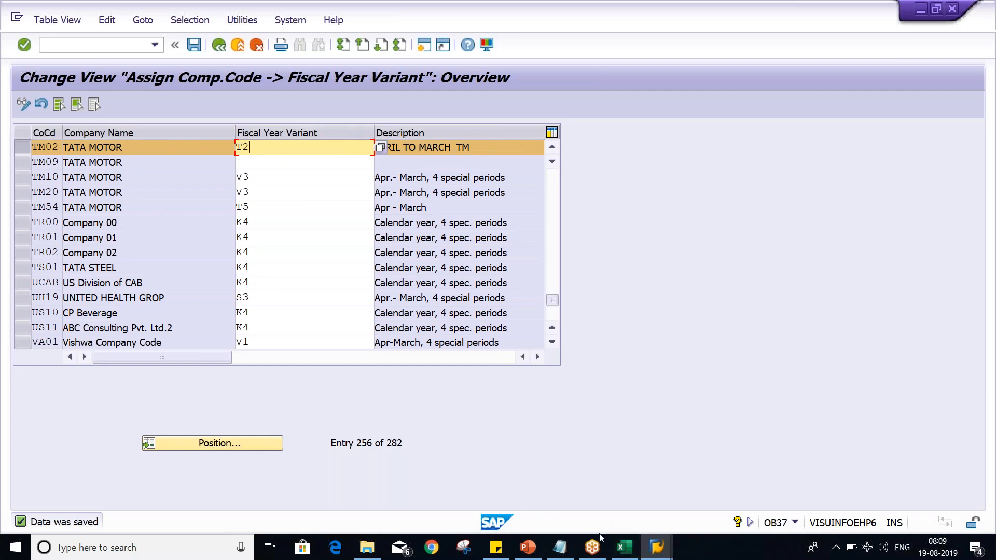
left_click(527, 549)
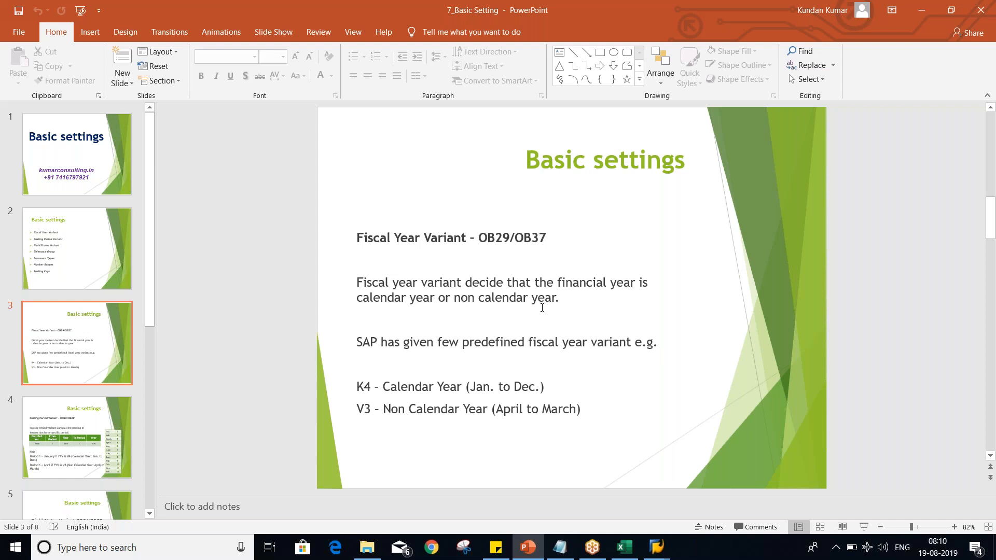
Step: Switch to the Excel sheet and enter the heading COMP. CD in cell K14, bold with a yellow fill
left_click(633, 549)
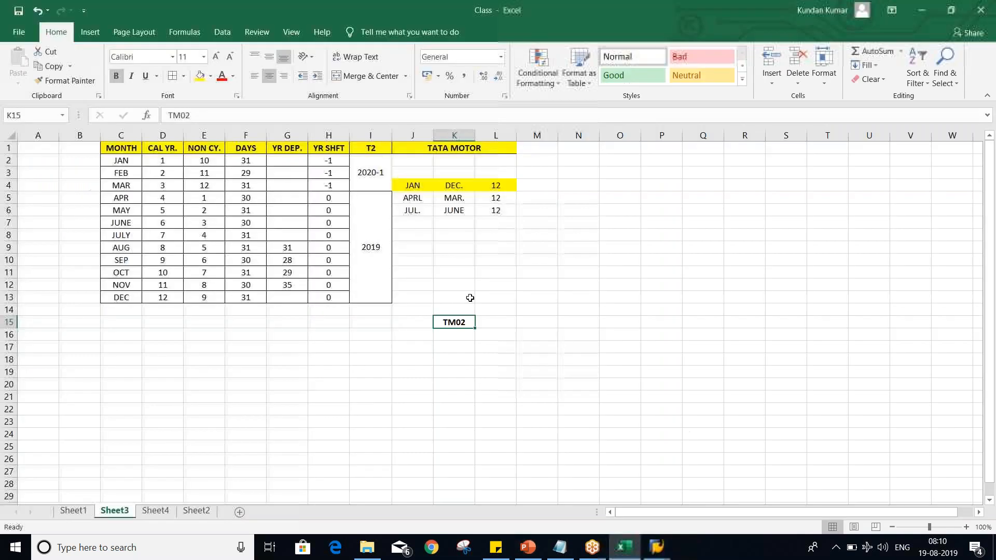
left_click(456, 321)
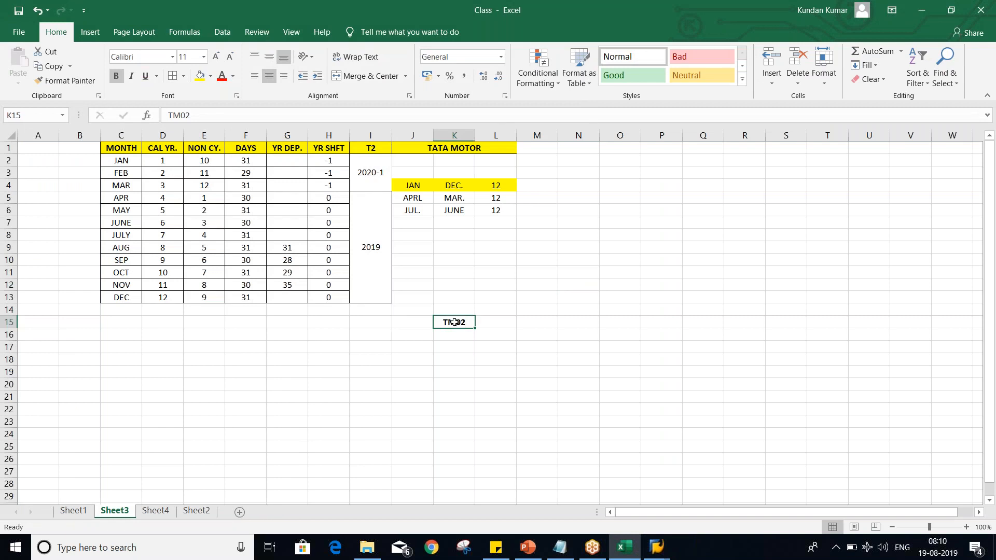
left_click(454, 309)
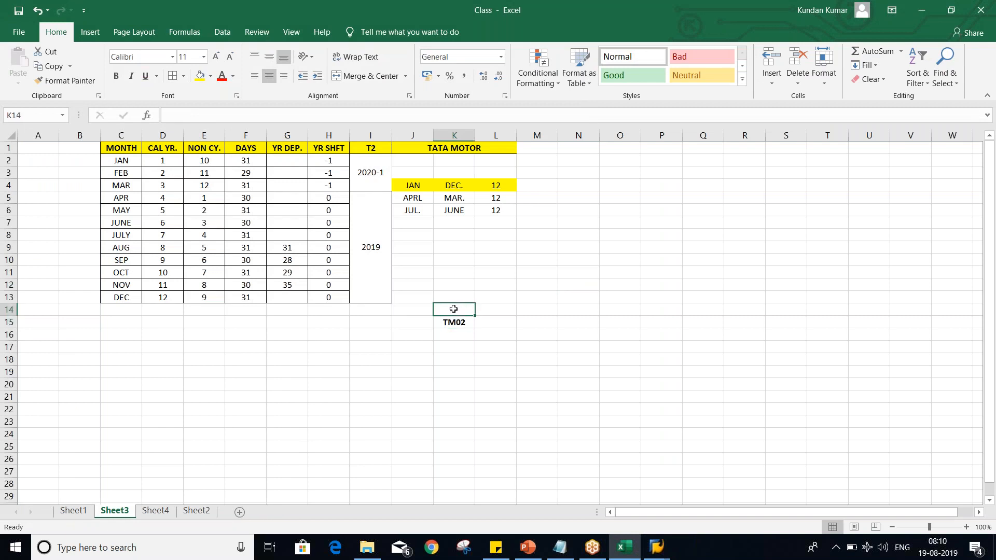
type("C")
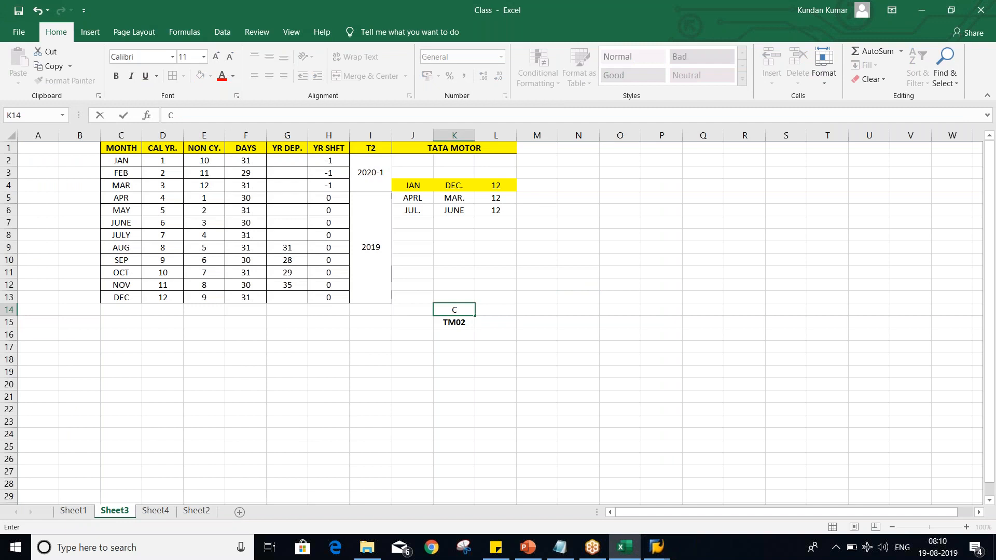
type("OMP. CD")
key("Return")
key("Up")
key("ctrl+b")
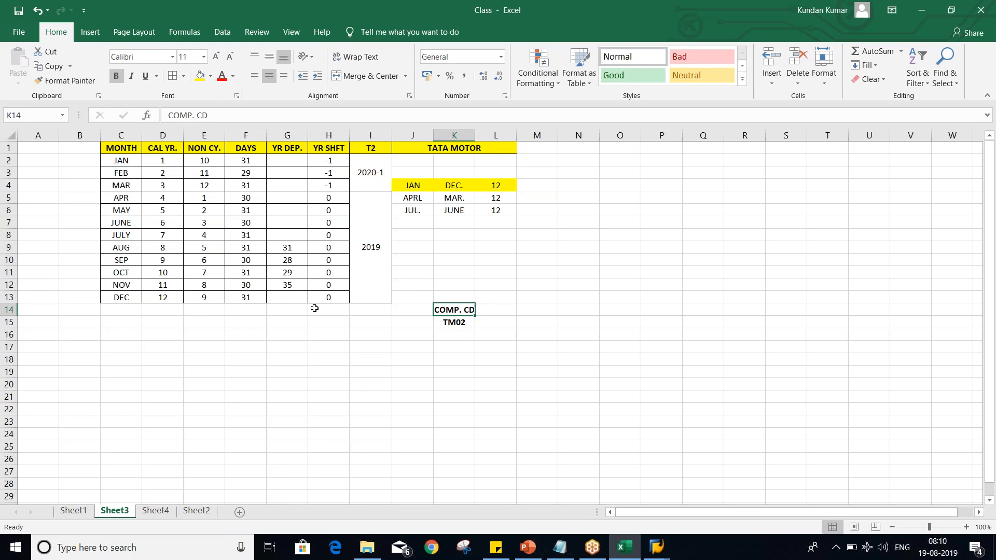
left_click(199, 76)
Step: Enter the heading FYV in cell L14 and format it bold with a yellow fill
left_click(490, 309)
type("FYV")
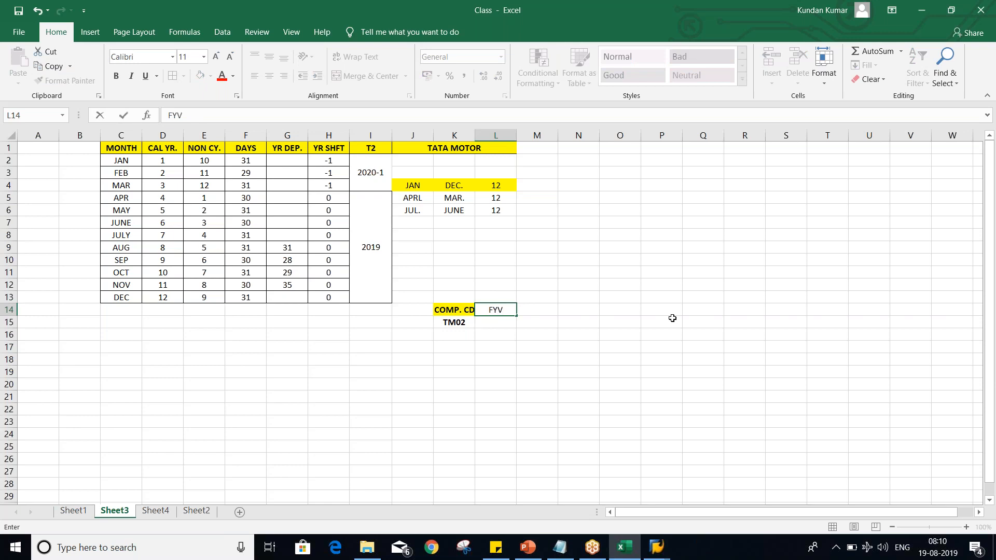
key("Return")
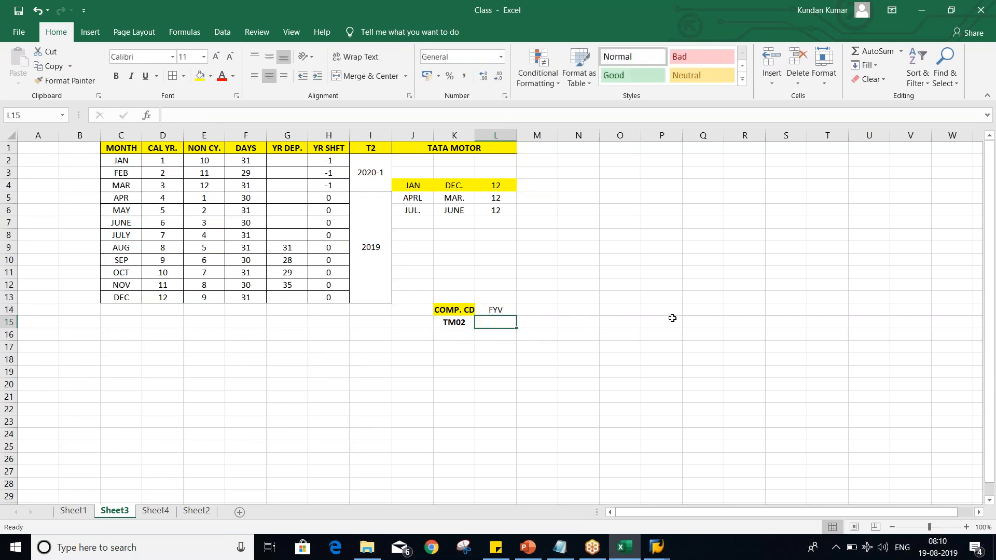
key("Up")
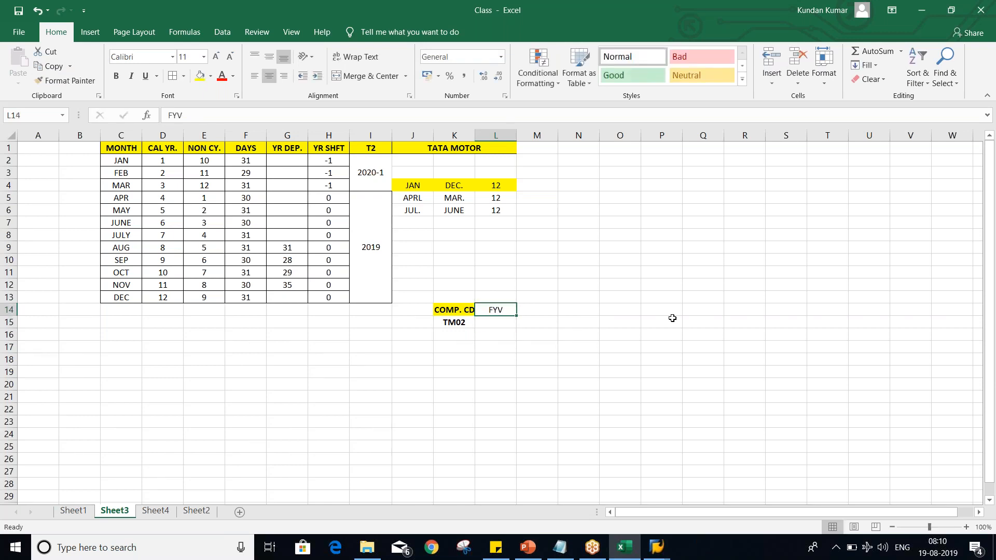
key("ctrl+b")
left_click(200, 75)
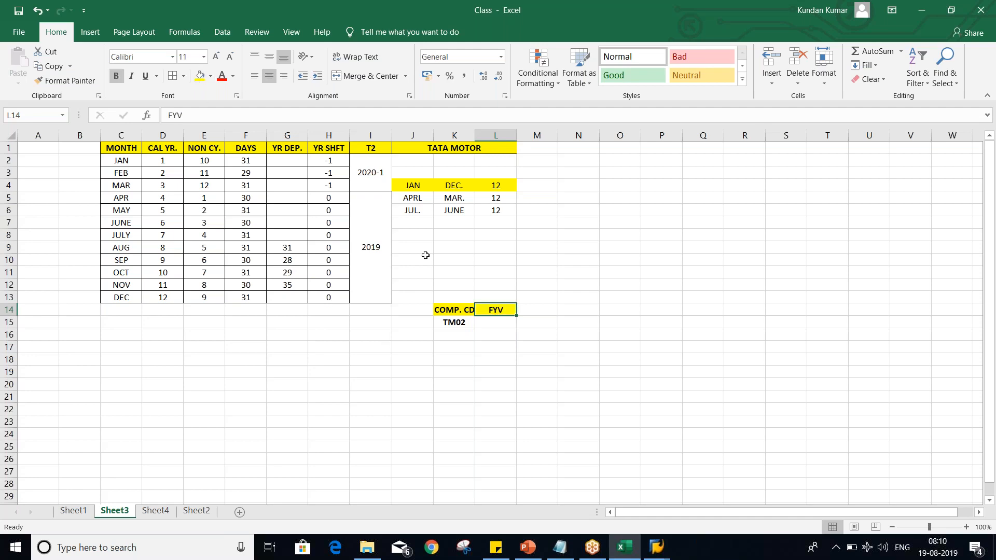
Step: Enter the variant T2 in cell L15 beside company code TM02
left_click(494, 324)
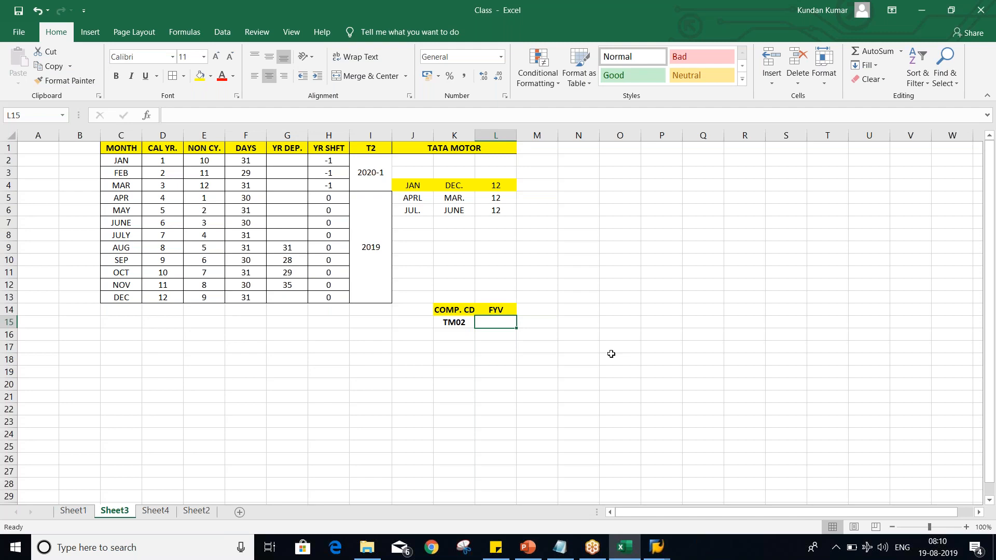
type("T2")
key("Return")
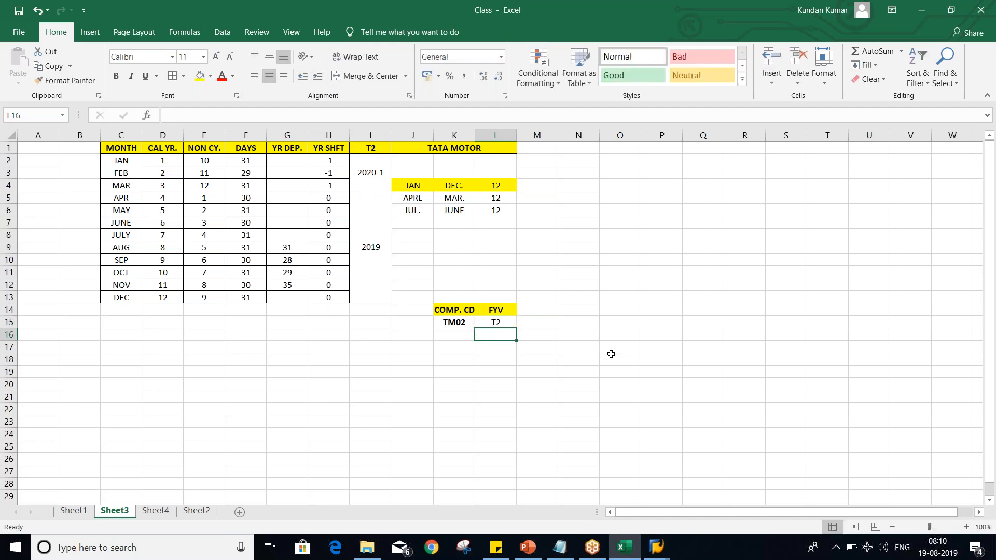
left_click(498, 319)
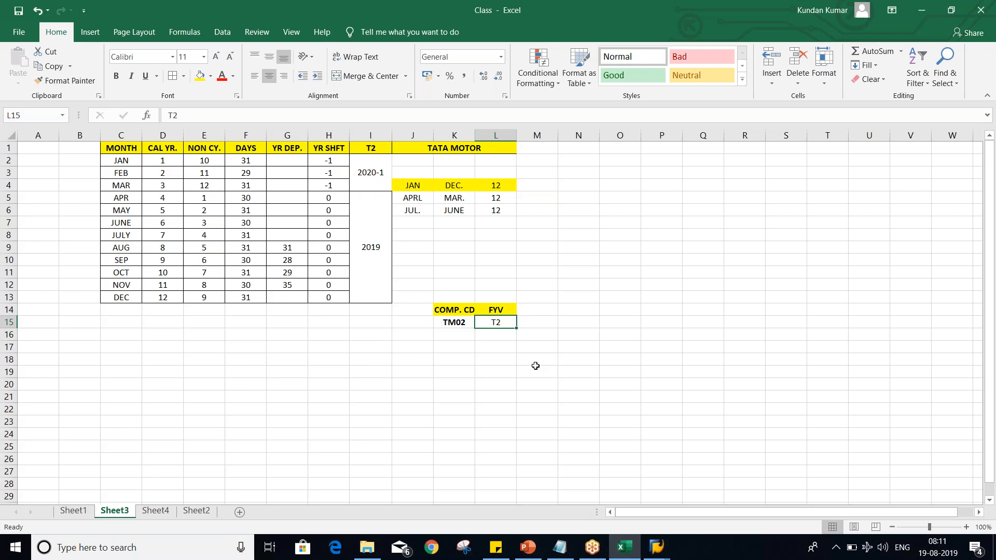
Step: List the company codes TS02, TC02 and TH02 in cells K16 to K18 below TM02
key("Left")
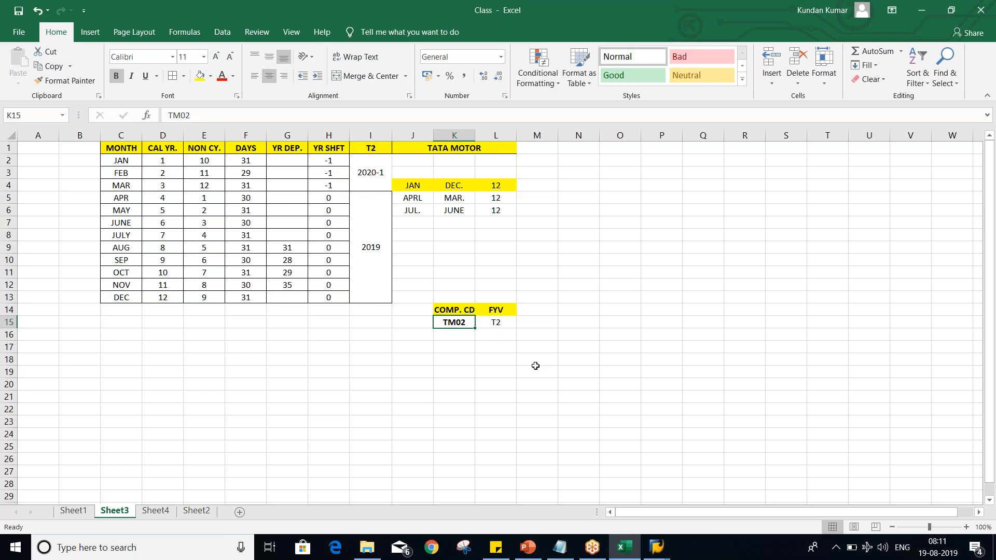
key("Down")
type("TS02")
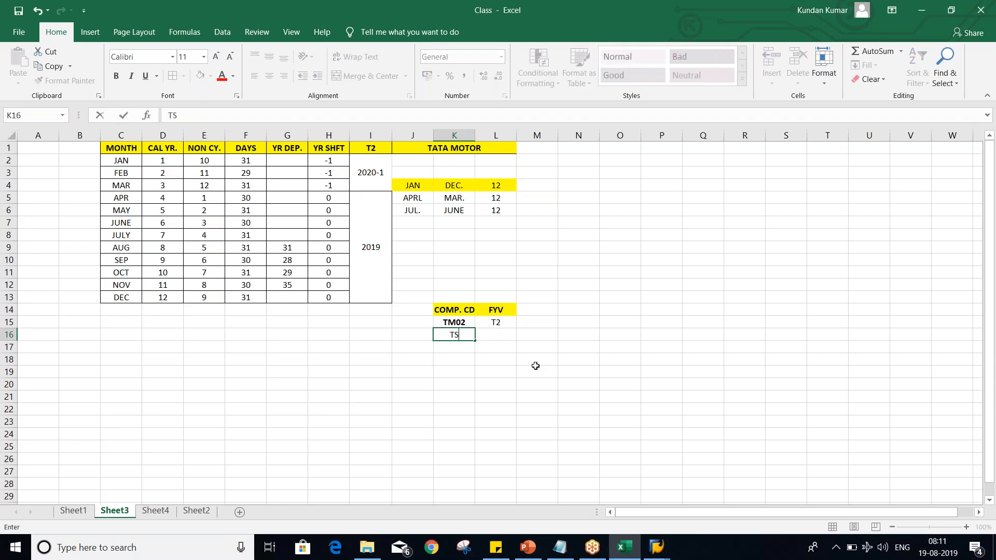
key("Return")
type("T")
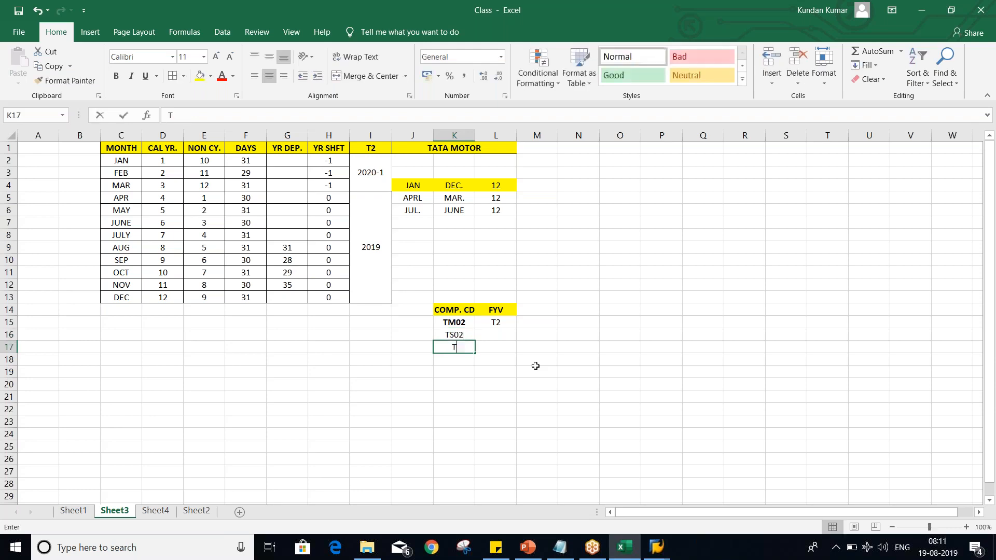
type("C02")
key("Return")
type("TH02")
key("Return")
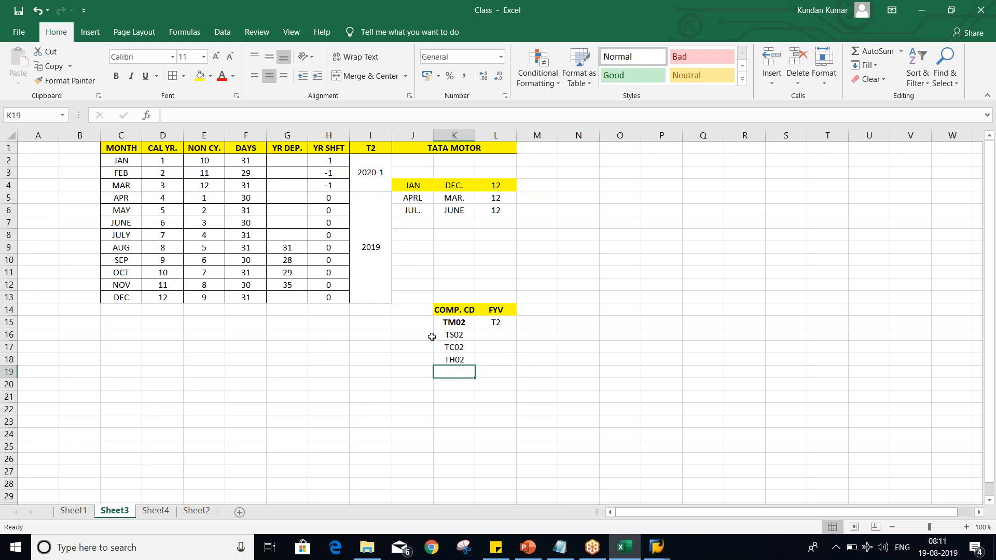
Step: Make the company codes in cells K16 to K18 bold
left_click_drag(451, 336, 453, 360)
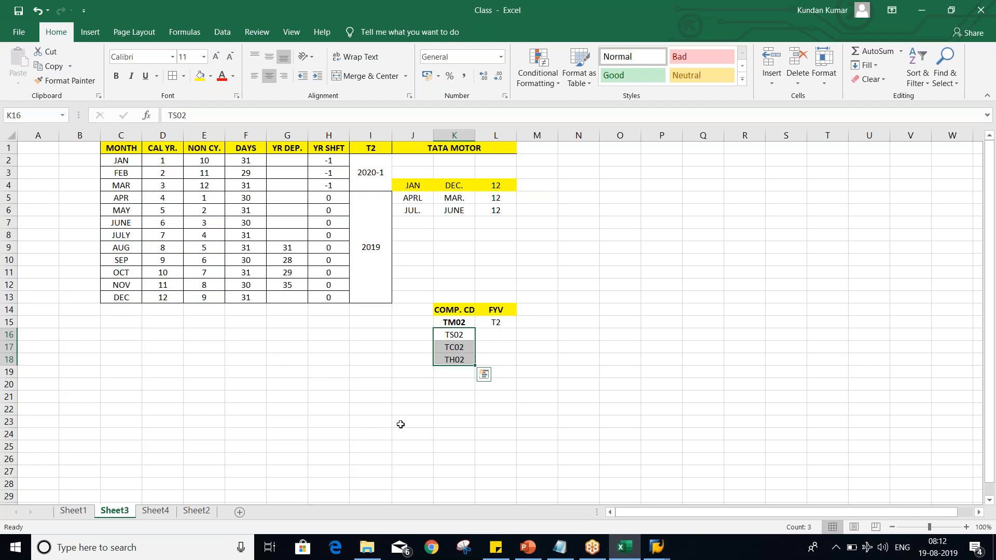
left_click(444, 335)
left_click(452, 348)
left_click(452, 372)
left_click_drag(455, 335, 455, 360)
key("ctrl+b")
left_click(462, 408)
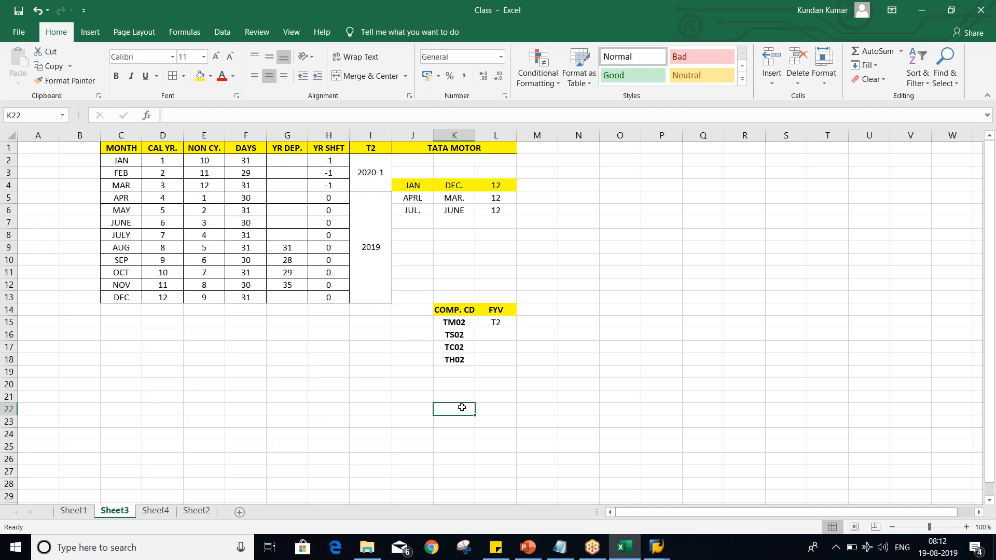
Step: Fill the variant T2 from L15 down through L18 for the TS02, TC02 and TH02 company codes
left_click_drag(450, 335, 452, 359)
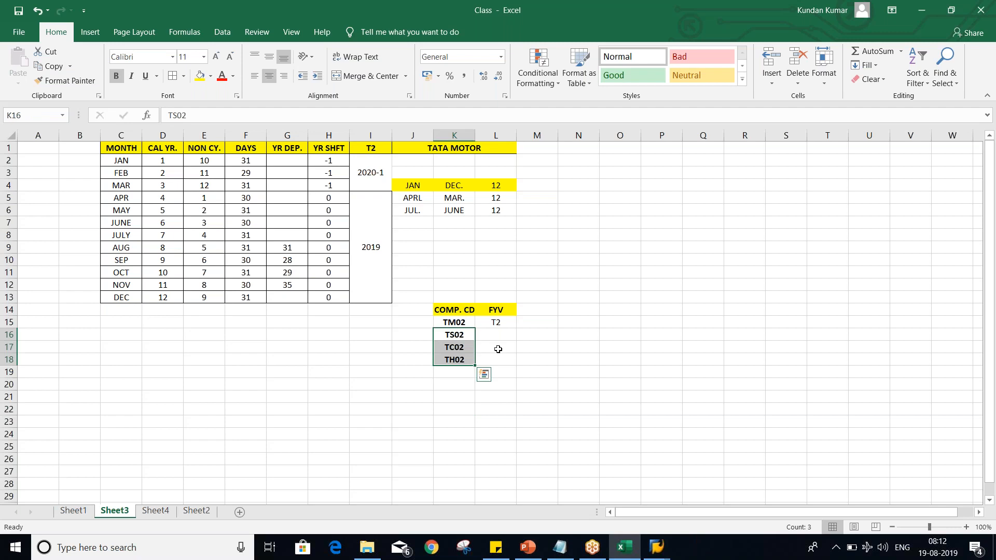
left_click(490, 337)
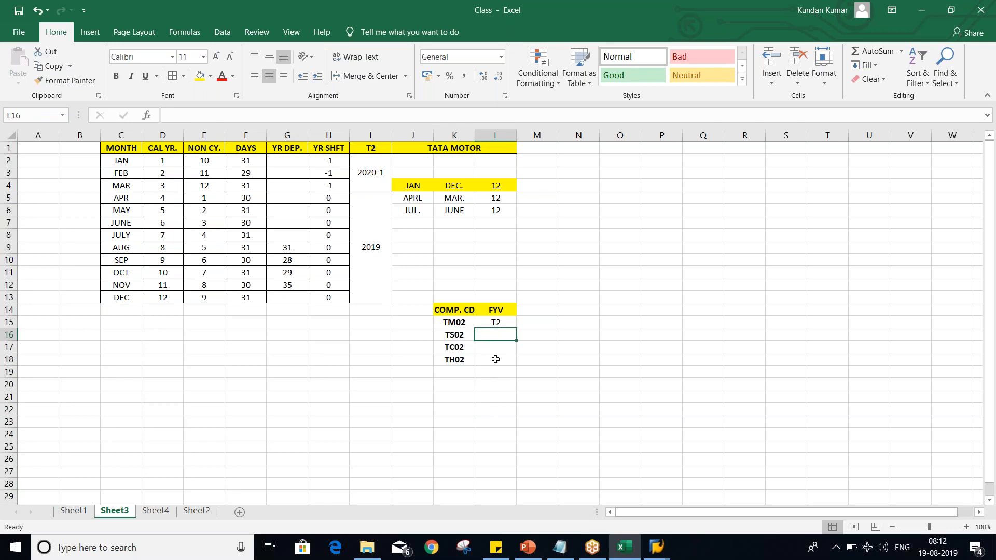
left_click_drag(453, 335, 454, 359)
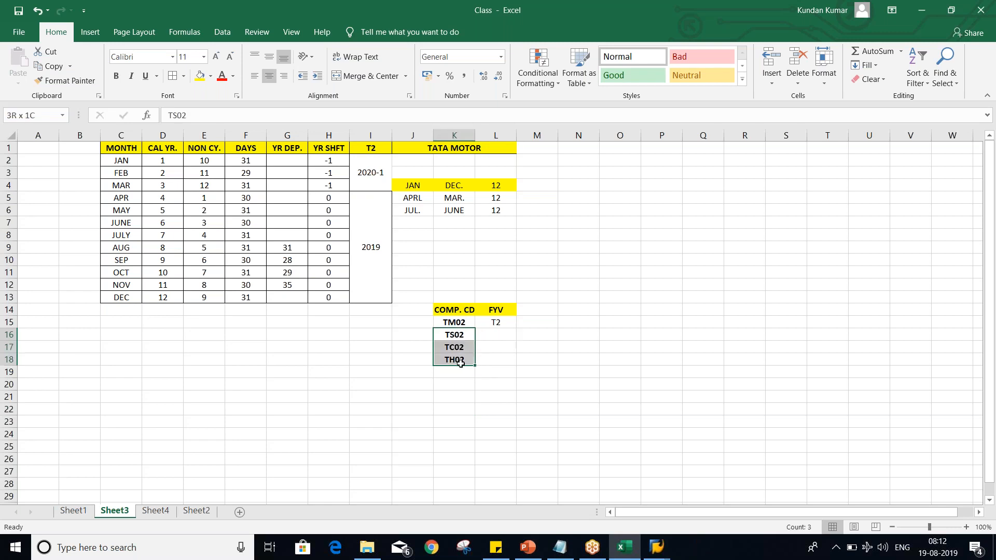
key("ctrl+c")
left_click(496, 336)
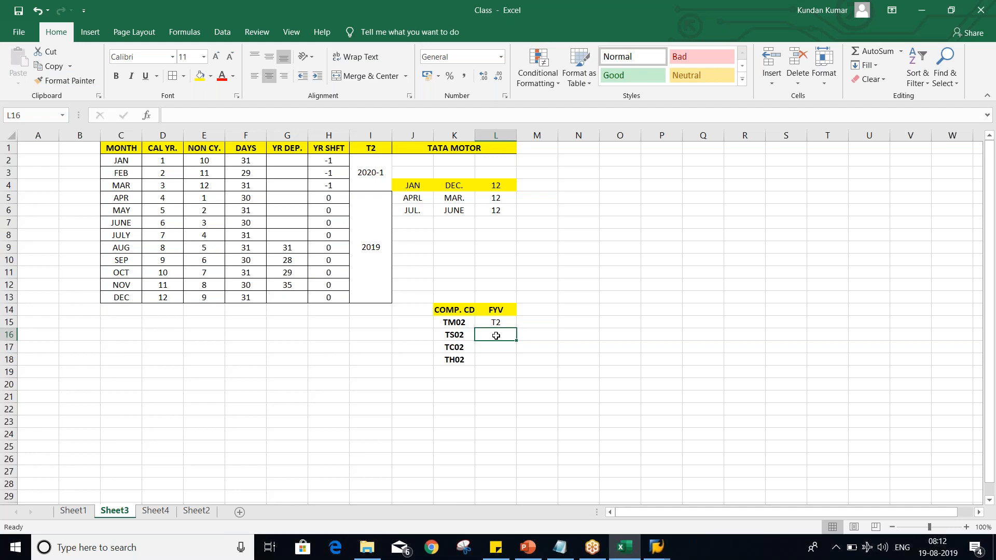
left_click_drag(495, 322, 501, 359)
key("ctrl+d")
left_click(450, 396)
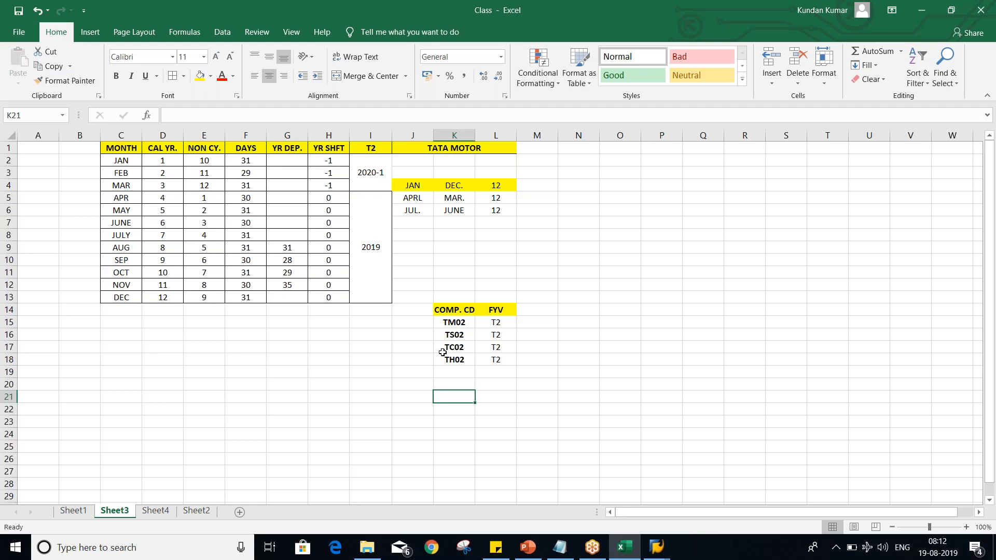
Step: Review the company codes and their fiscal year variants in K15 to L18, checking against the company code assignment table in SAP
left_click(507, 323)
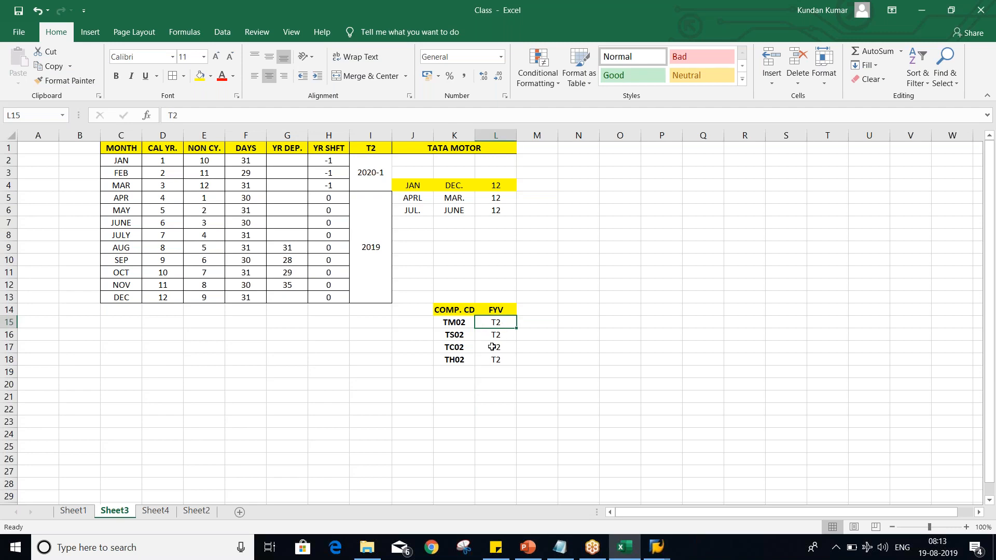
left_click(460, 334)
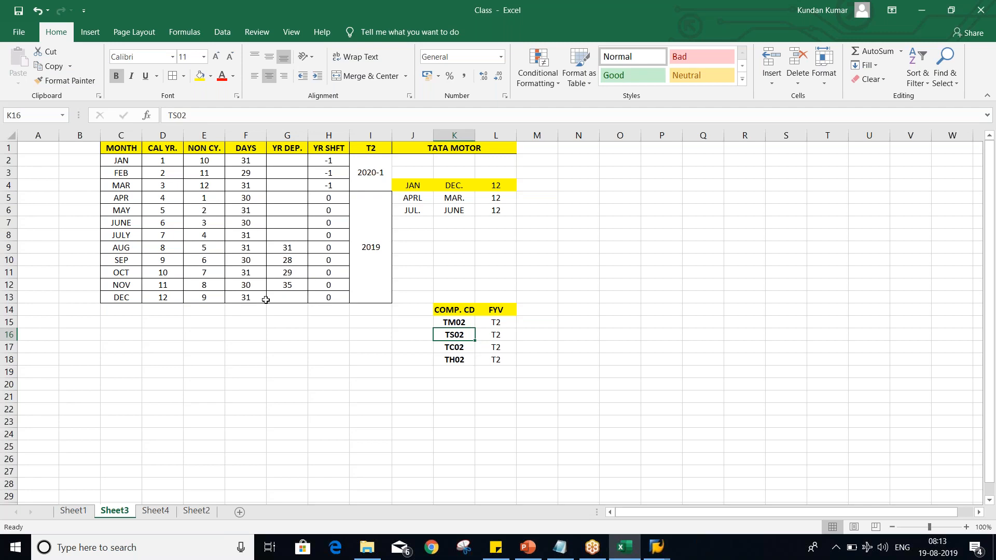
left_click_drag(488, 334, 495, 361)
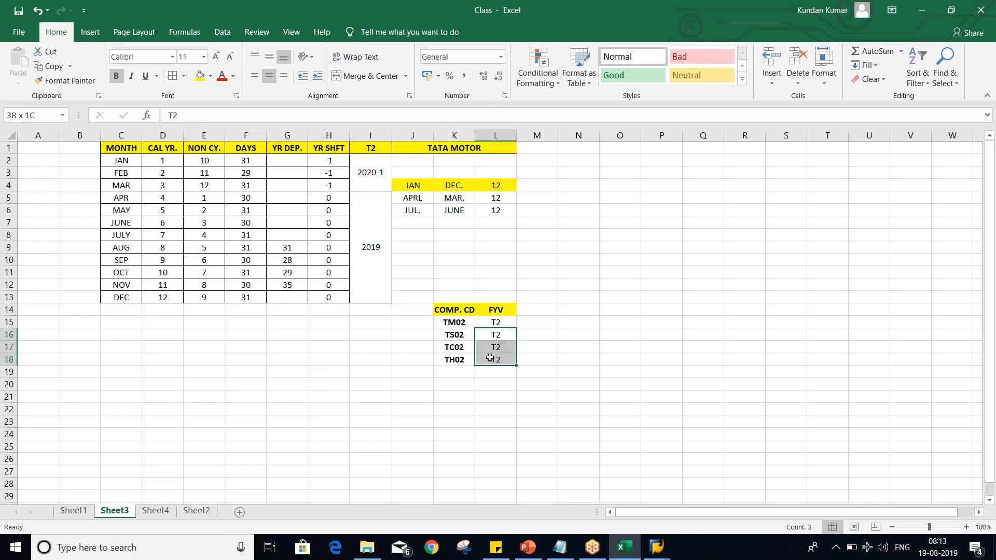
left_click(447, 401)
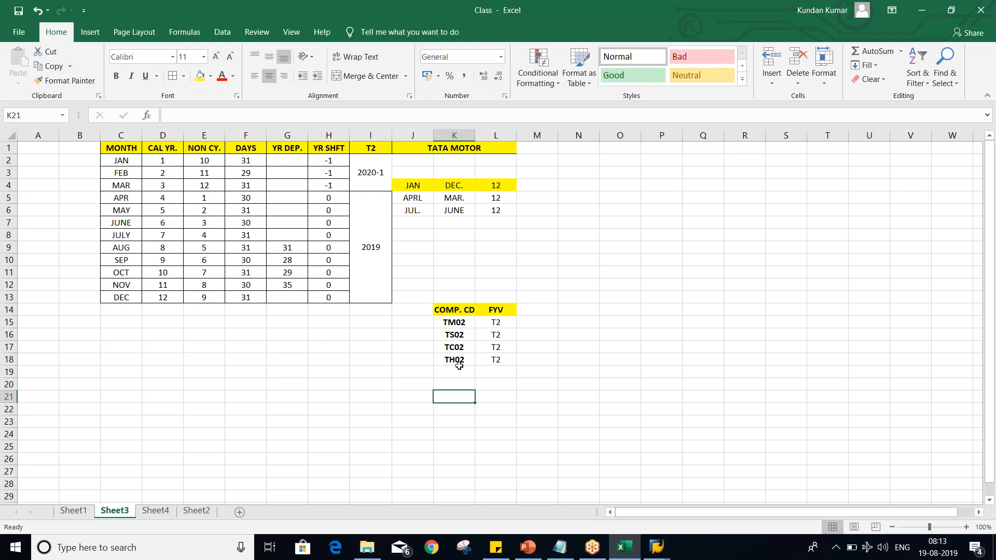
left_click(451, 337)
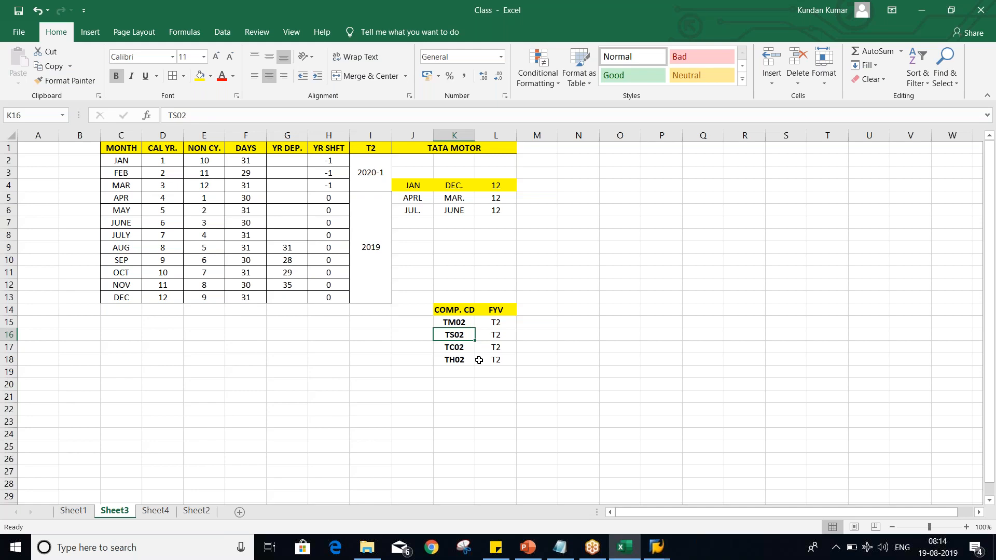
key("alt+Tab")
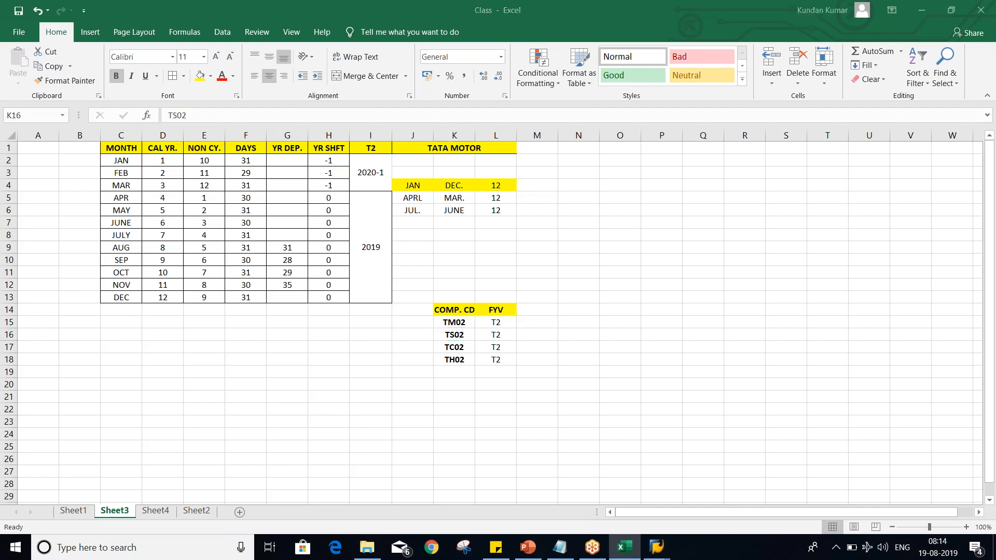
key("alt+Tab")
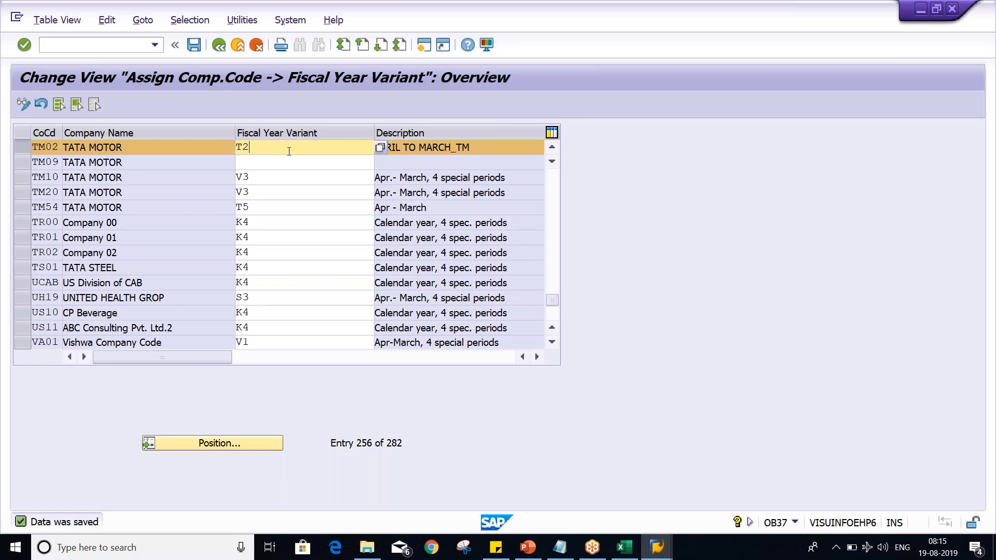
key("alt+Tab")
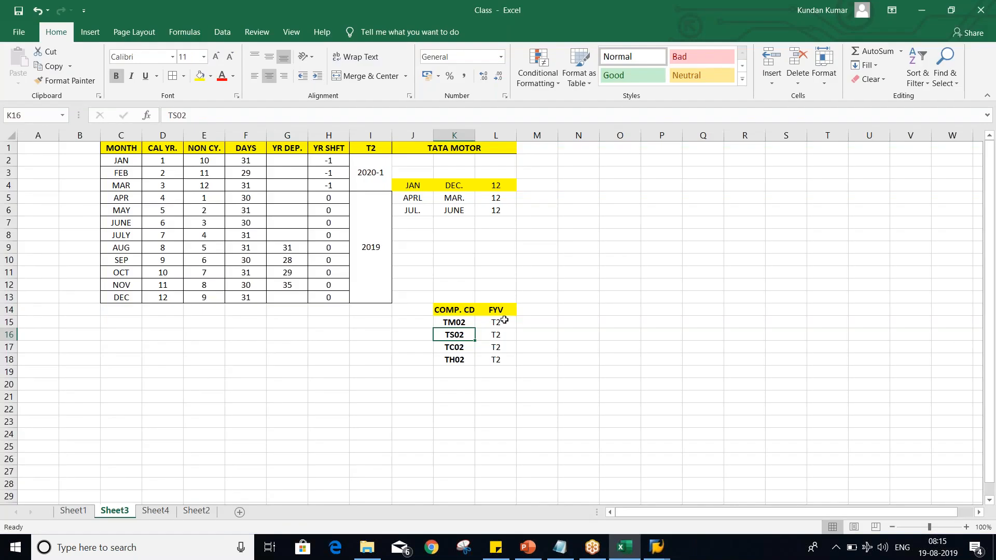
left_click_drag(496, 309, 497, 357)
left_click(490, 374)
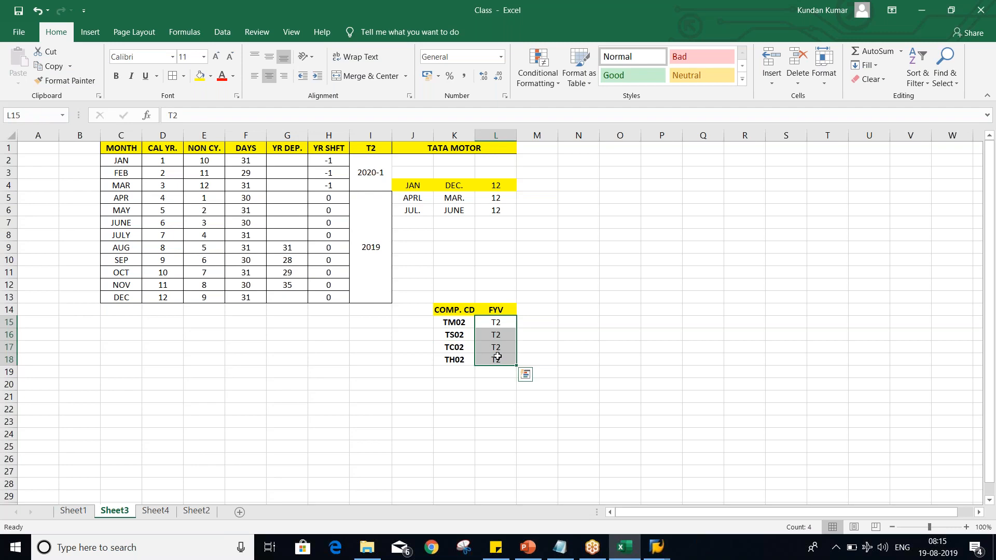
left_click(483, 323)
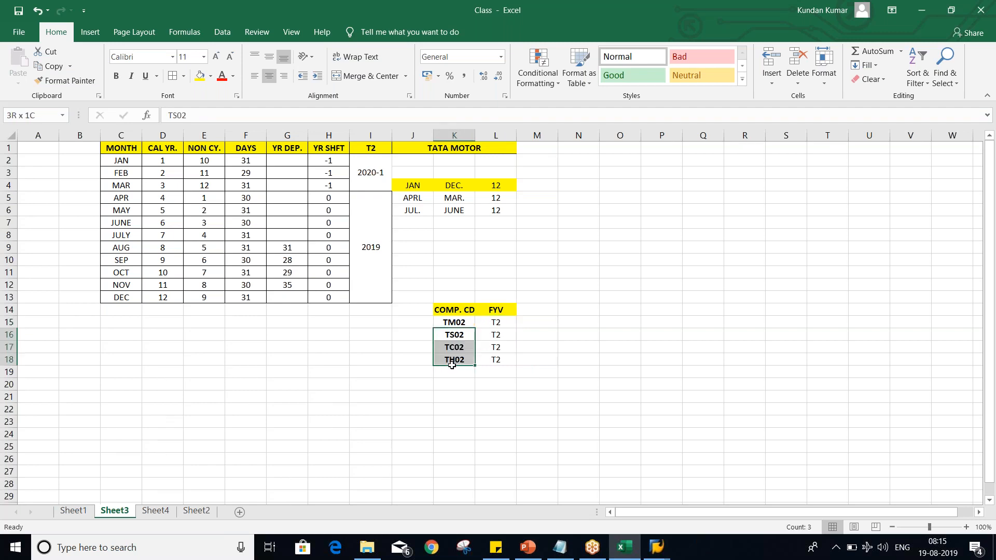
left_click_drag(452, 365, 452, 366)
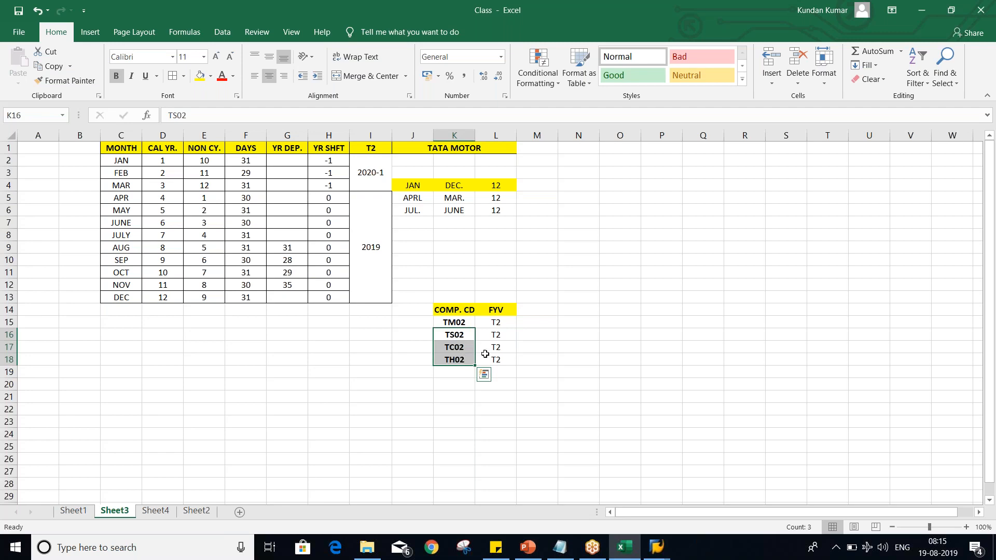
left_click(497, 336)
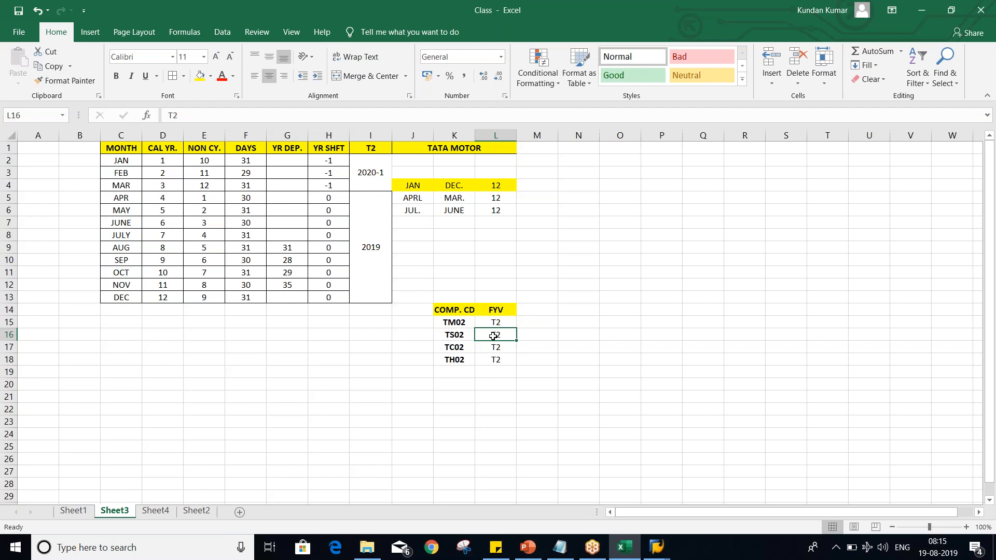
left_click_drag(492, 337, 490, 362)
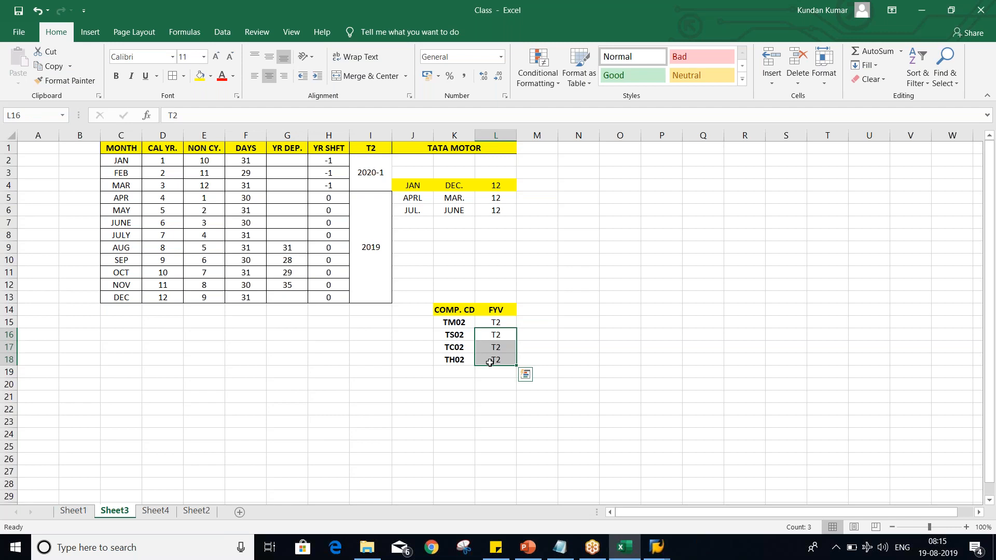
Step: Enter 100 in cell M15 beside company code TM02 and 60 in cell M16 beside TS02
left_click(542, 313)
left_click(542, 331)
left_click(541, 322)
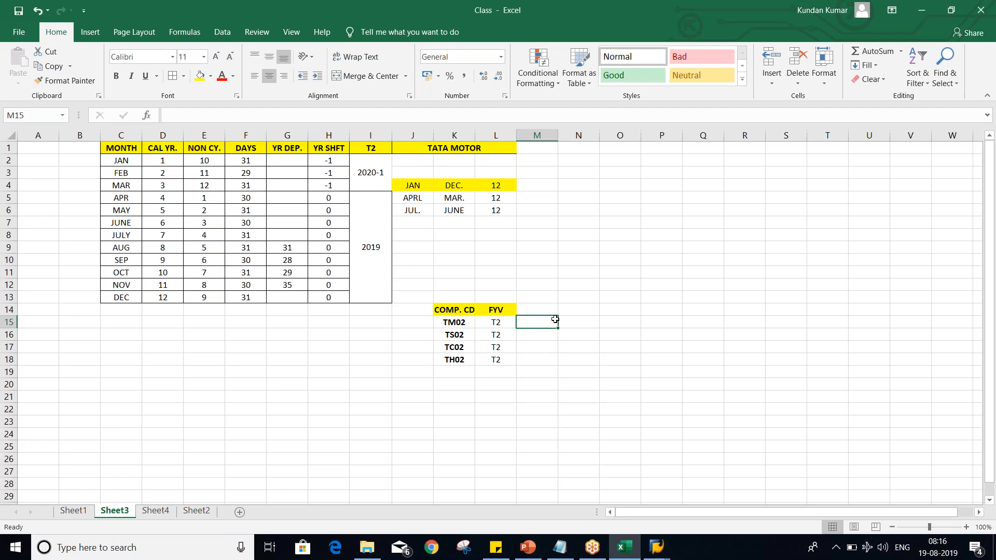
type("100")
key("Return")
type("7")
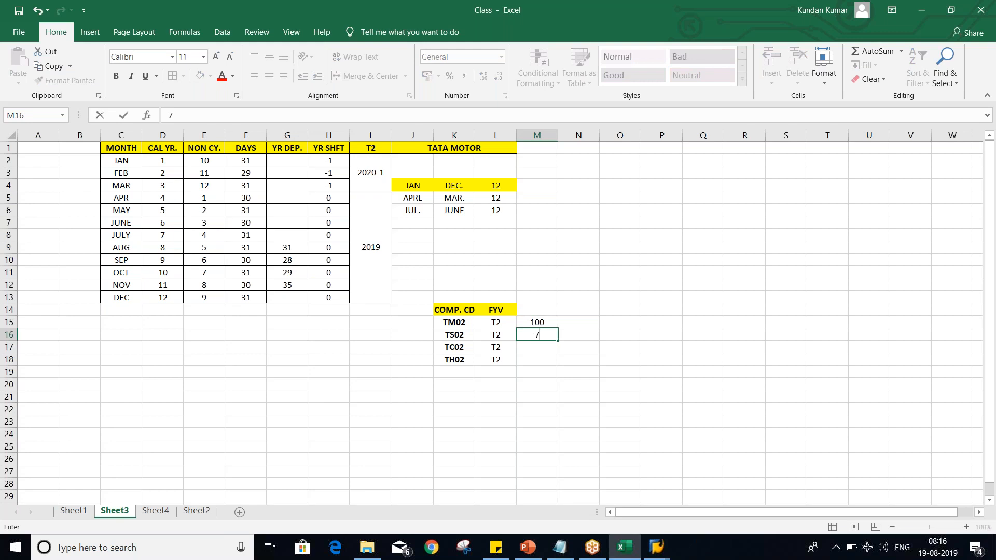
key("BackSpace")
type("60")
key("Return")
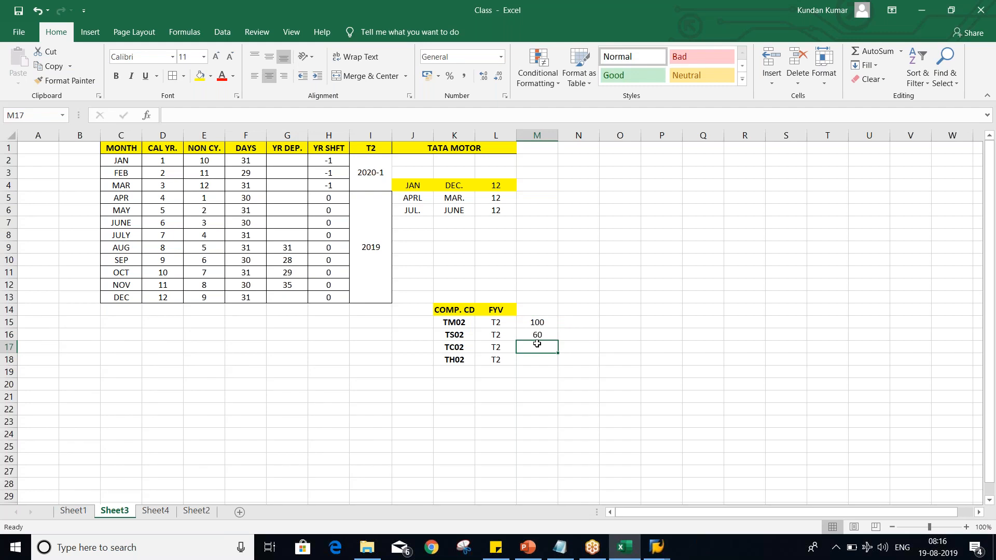
Step: Label company code TM02 as IMP. in cell J15 and TS02 as RL OUT in cell J16
left_click_drag(456, 333, 485, 348)
left_click(415, 325)
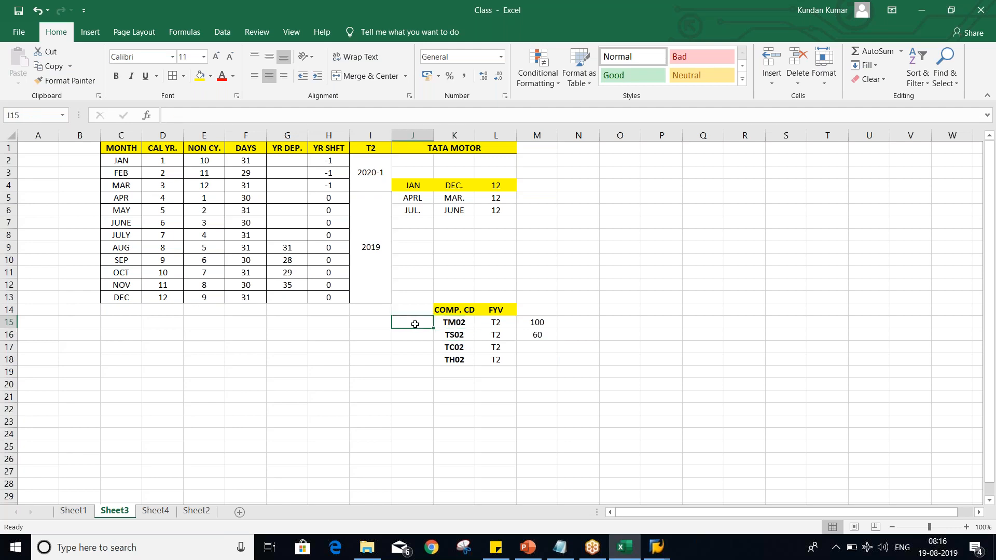
type("IMP")
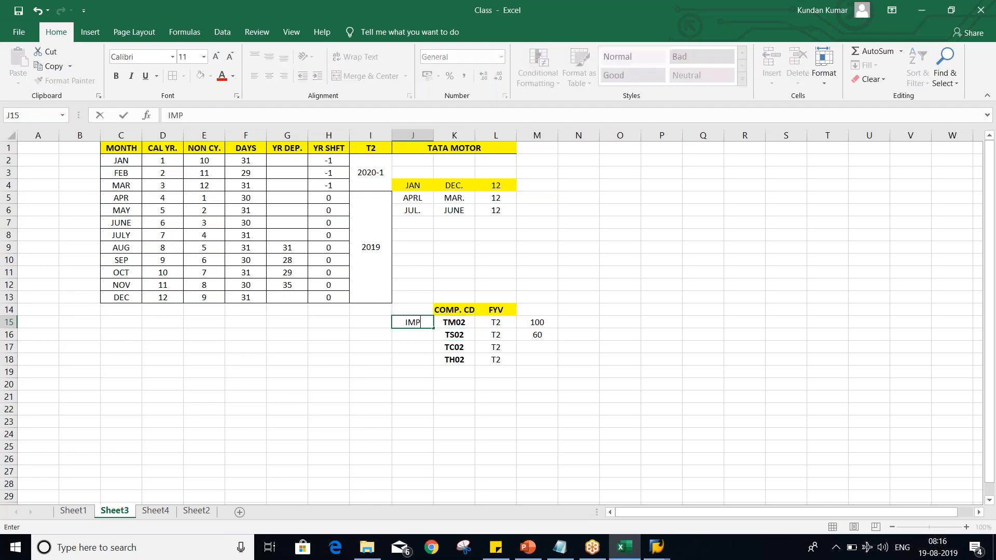
type(".")
key("Return")
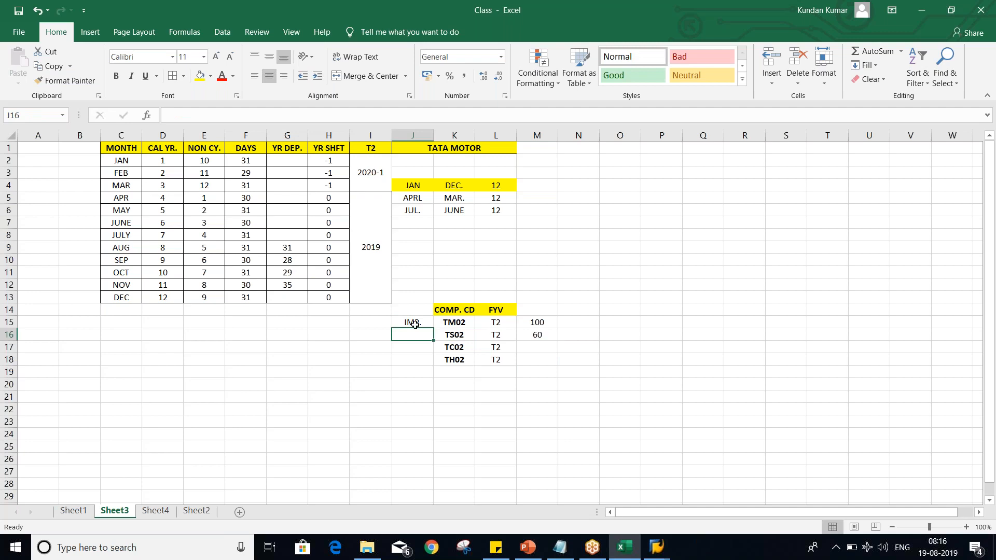
type("R")
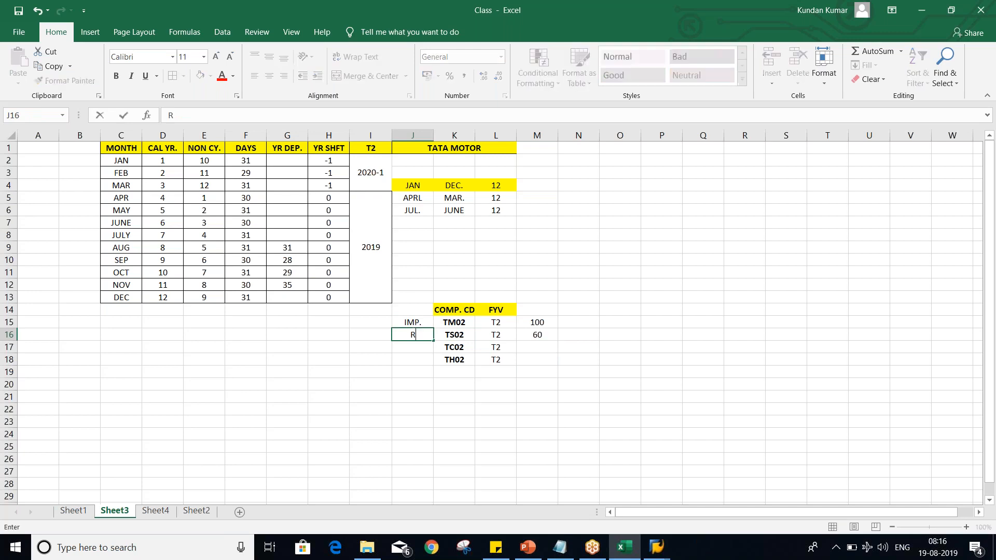
type("L")
type(" O9UT")
key("BackSpace")
key("BackSpace")
key("BackSpace")
type("UT")
key("Return")
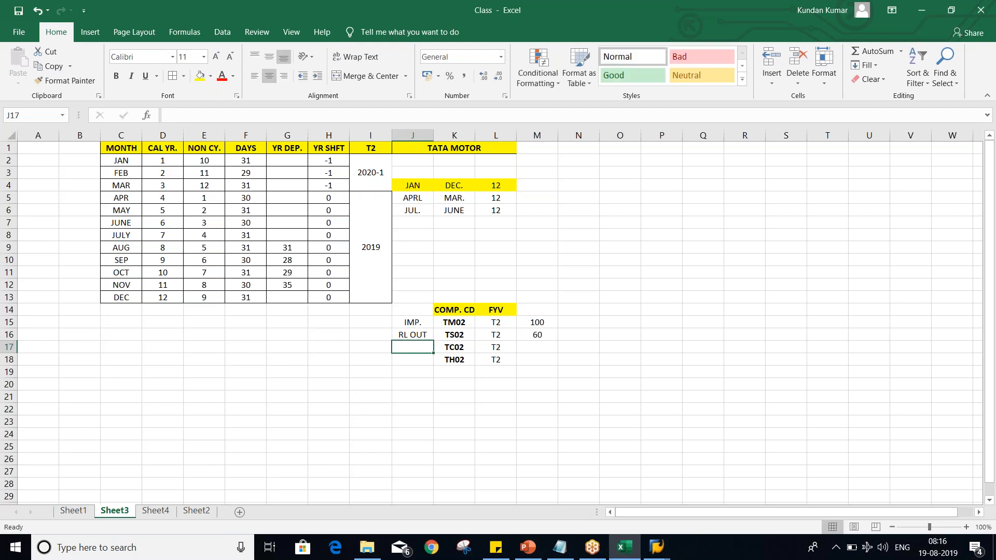
Step: Fill the RL OUT label from J16 down through J18 for the TC02 and TH02 company codes
left_click(412, 333)
left_click_drag(418, 334, 414, 360)
key("ctrl+d")
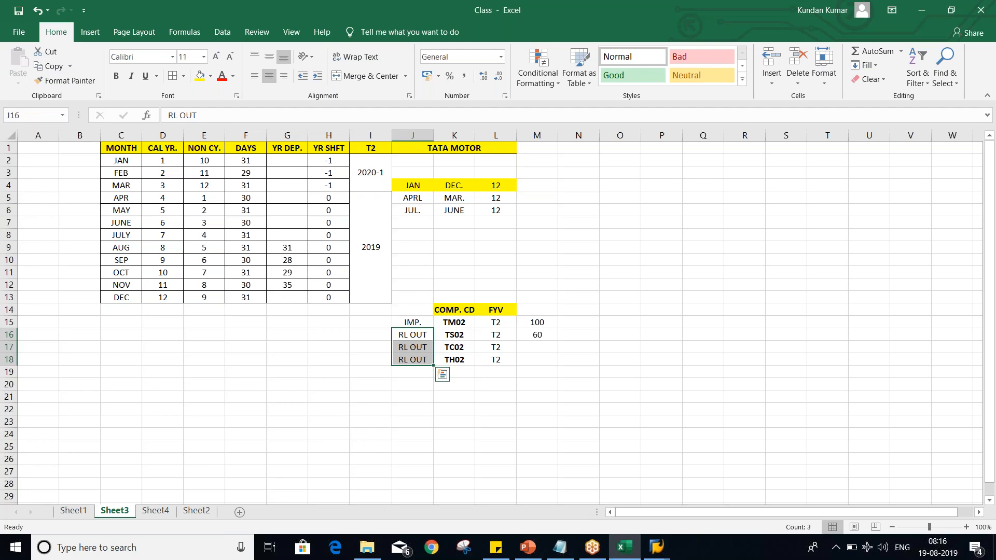
Step: Examine the variant assignments of the implementation and roll-out company codes, and the year shift values for JAN to MAR
left_click(487, 322)
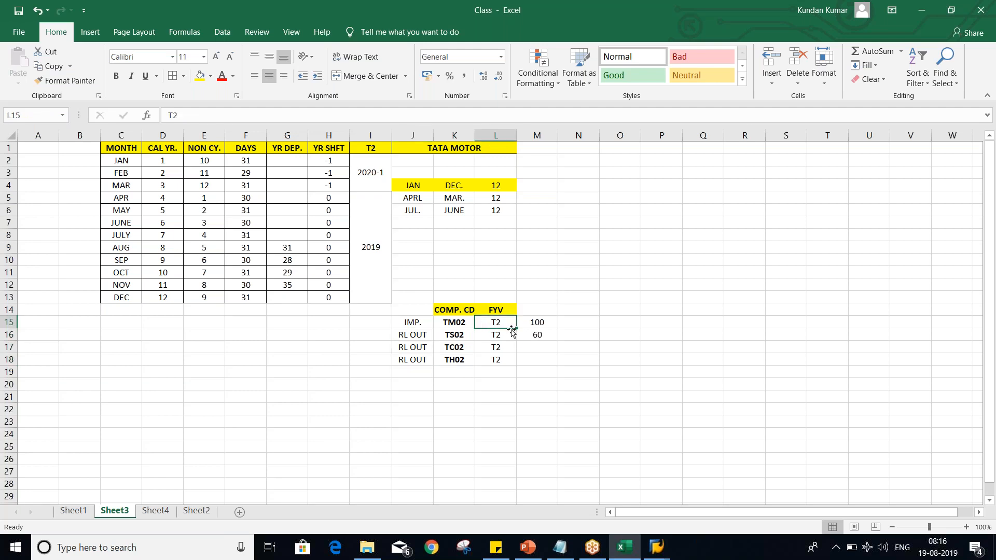
left_click(569, 322)
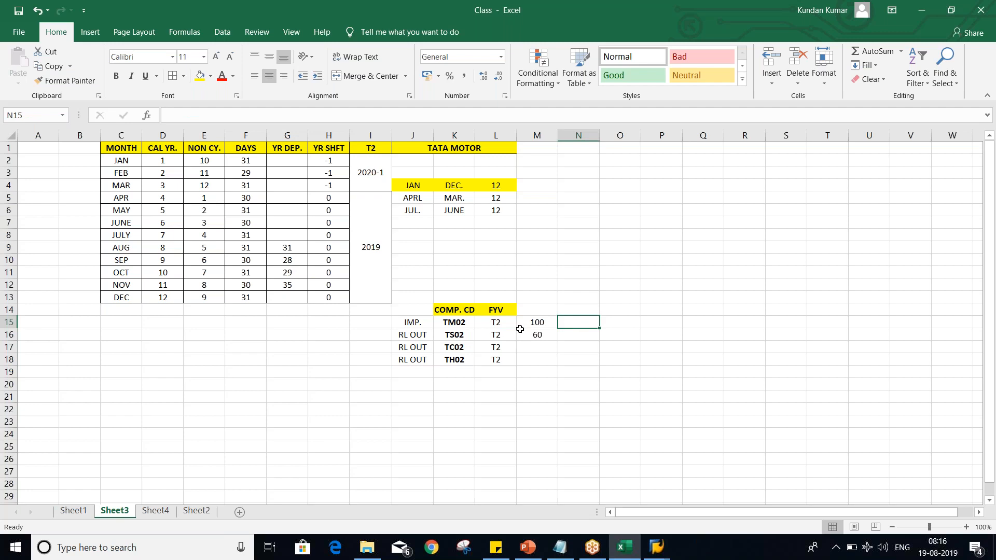
left_click(488, 320)
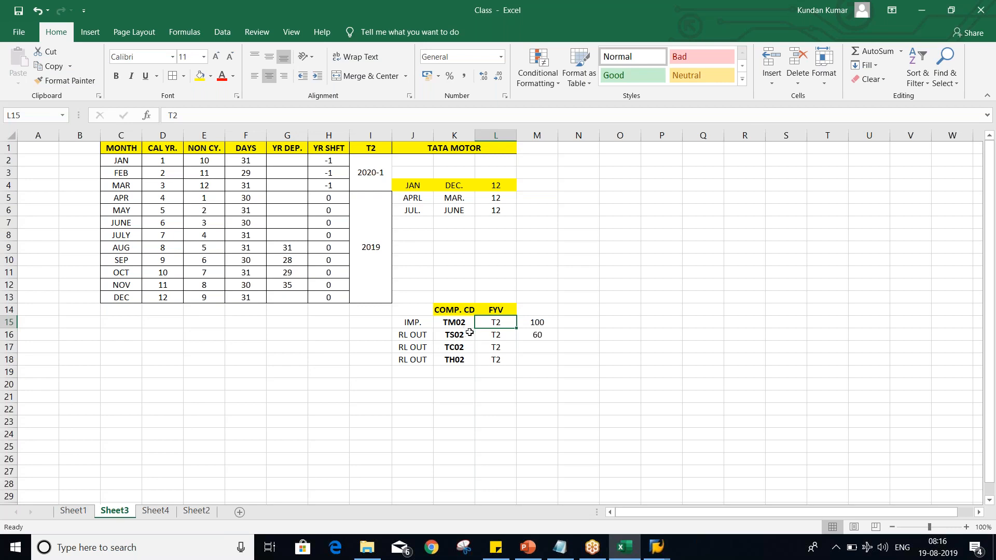
left_click(490, 337)
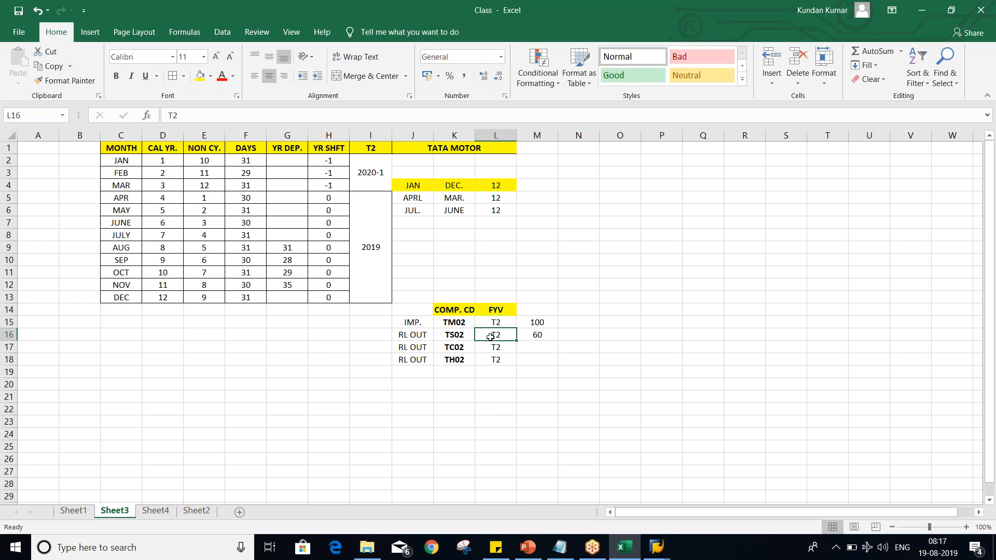
left_click(456, 333)
left_click_drag(456, 334, 457, 357)
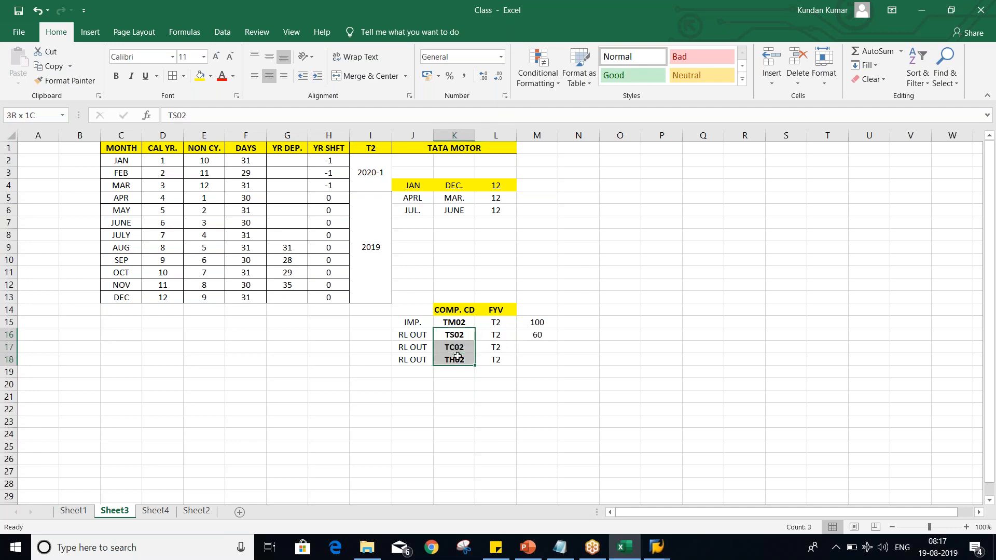
left_click(502, 337)
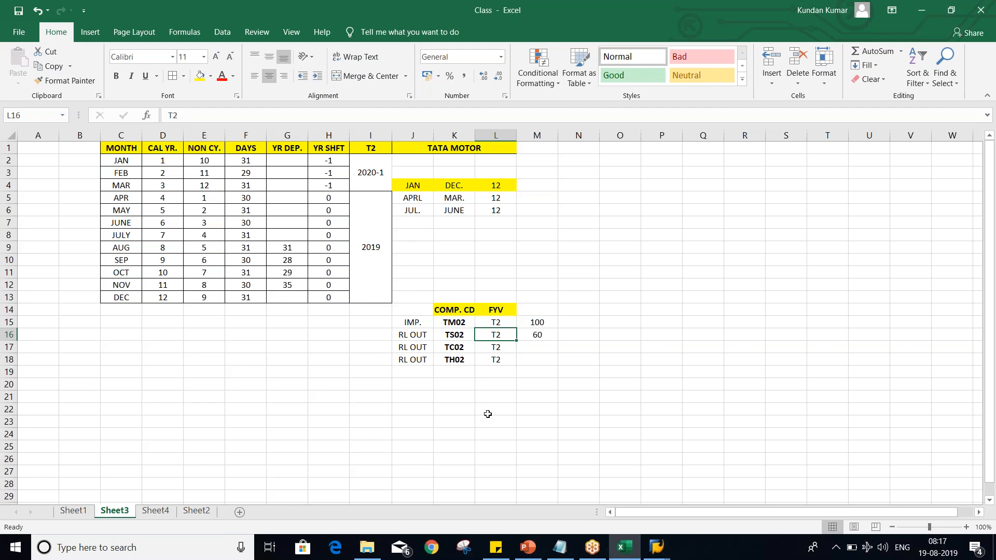
left_click_drag(497, 321, 497, 361)
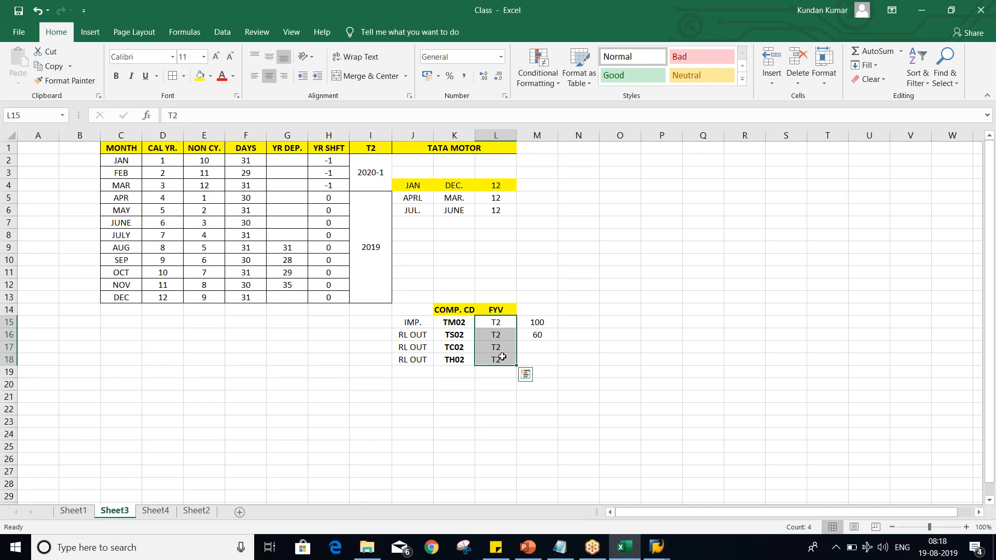
left_click(497, 336)
left_click_drag(497, 336, 495, 372)
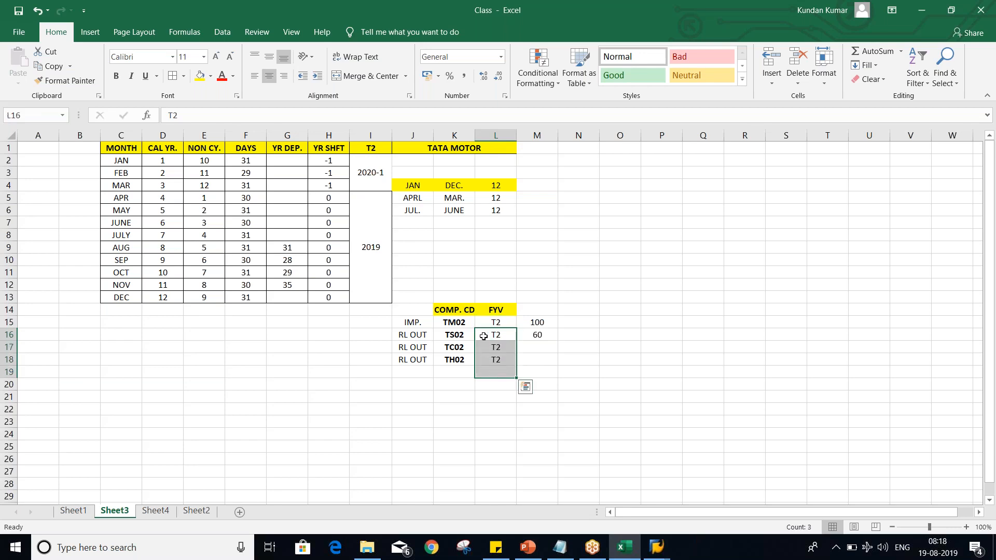
left_click(463, 335)
left_click(460, 348)
left_click(460, 361)
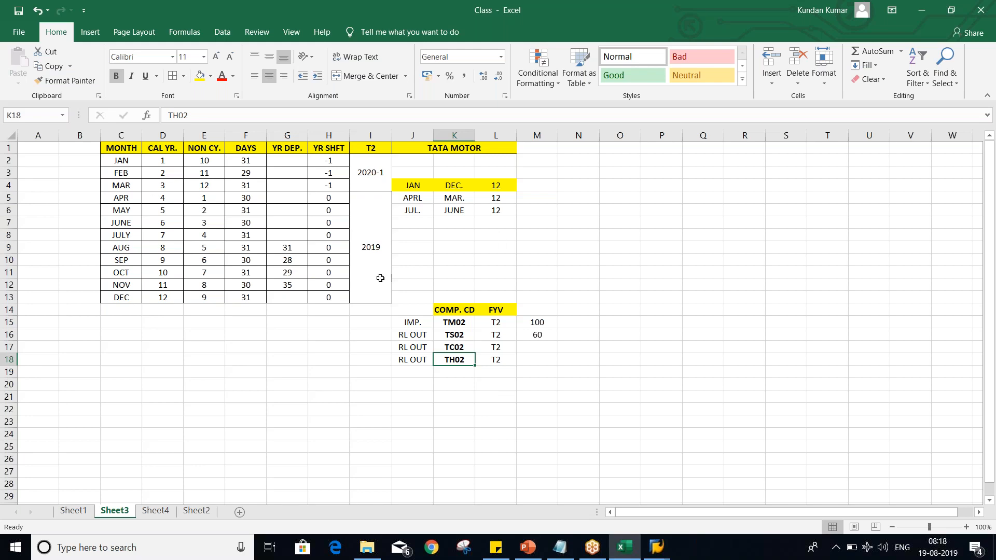
left_click(330, 159)
left_click_drag(330, 159, 332, 186)
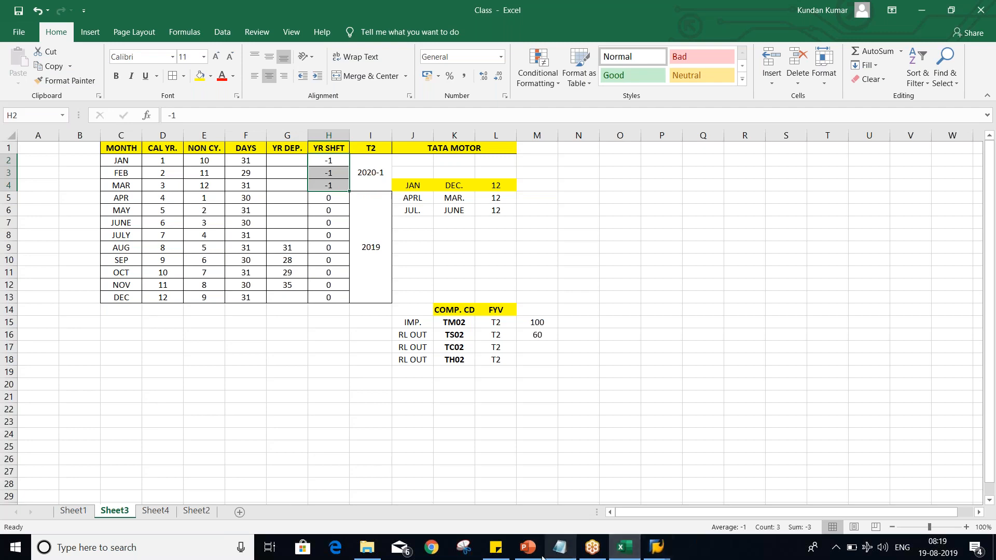
Step: Switch to the 7_Basic Setting presentation in PowerPoint
left_click(528, 547)
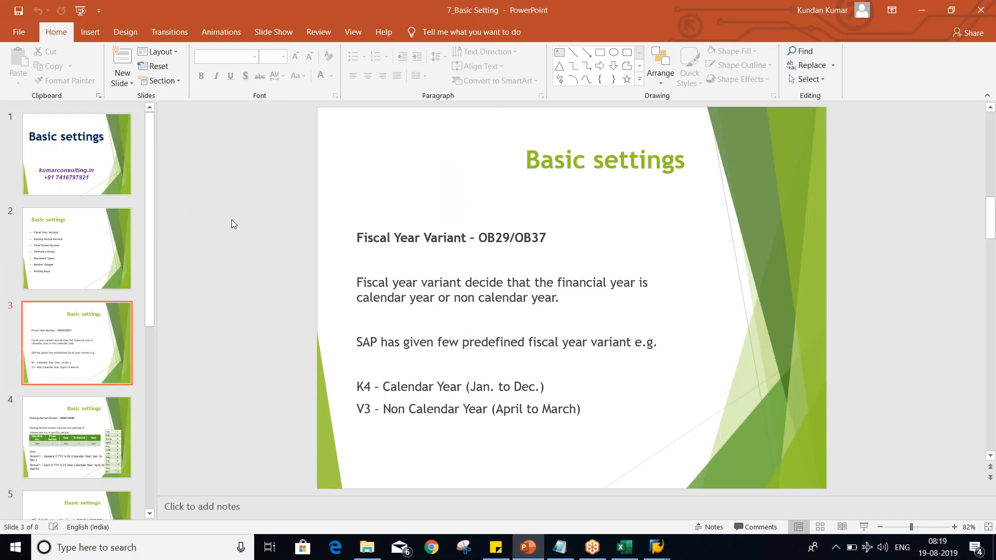